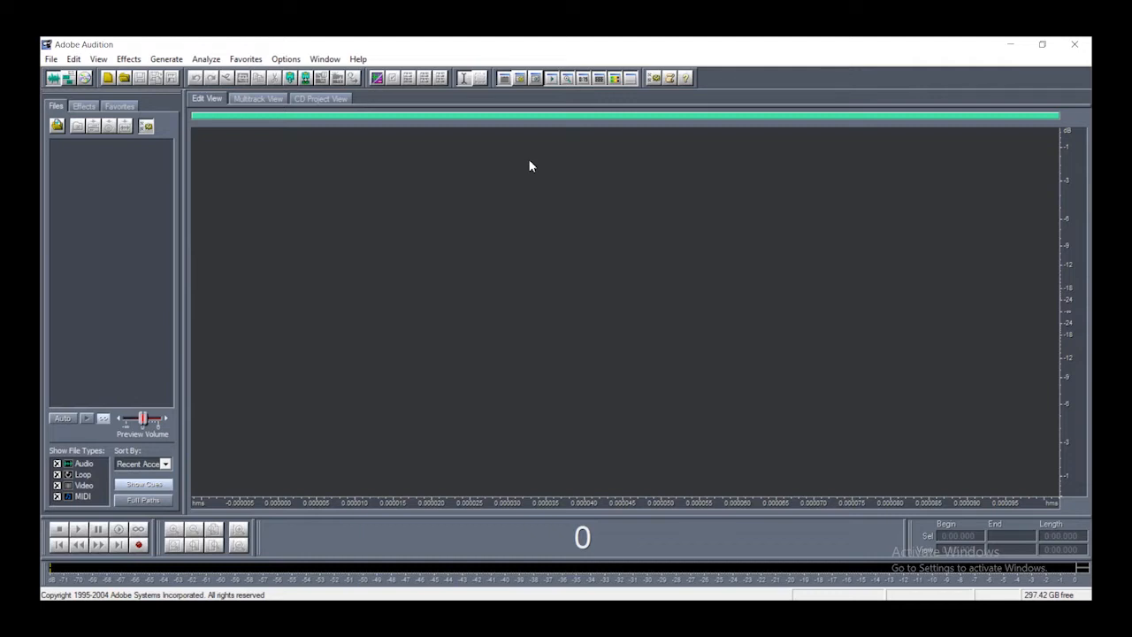
Start opening an existing audio file and browse up to the "ads mall tutorials" folder on drive D
{"action": "left_click", "coordinate": [51, 58]}
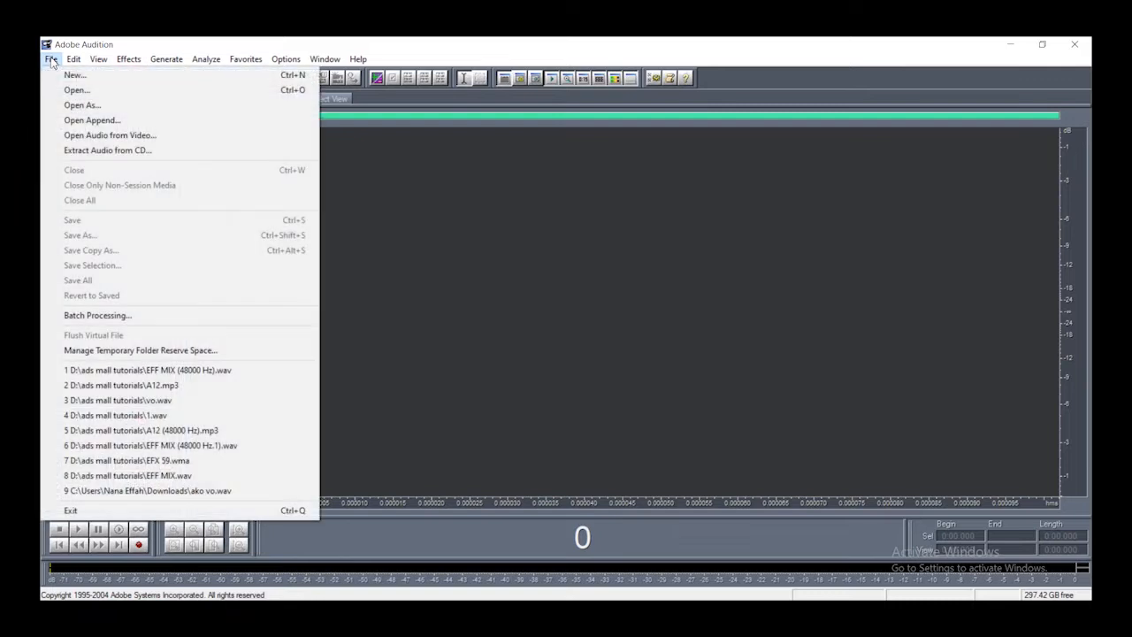
{"action": "left_click", "coordinate": [78, 91]}
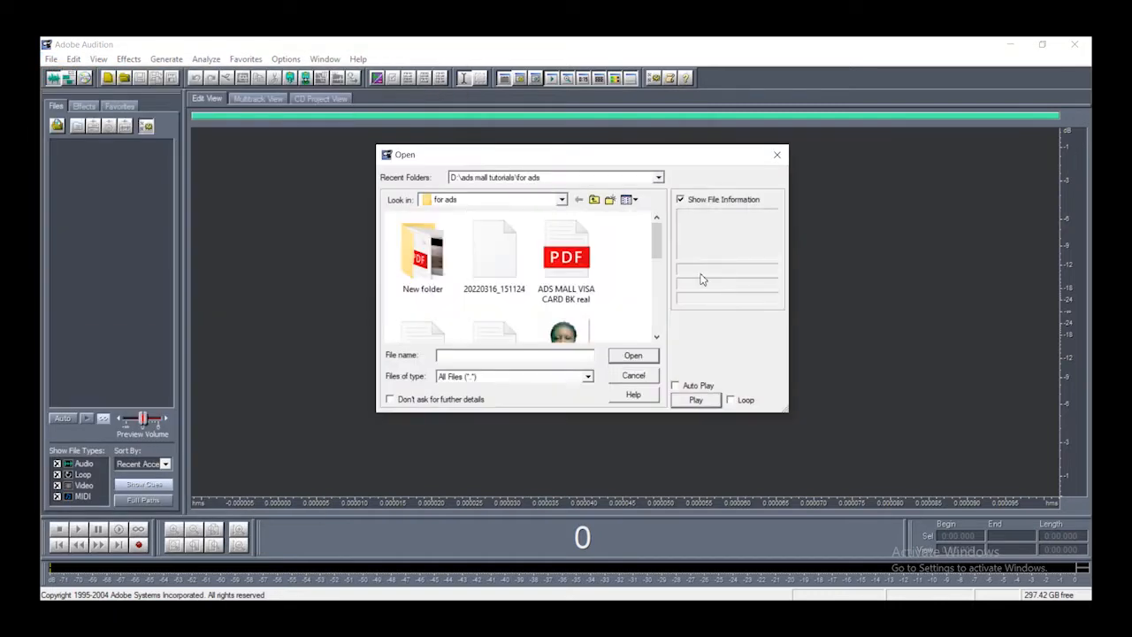
{"action": "left_click", "coordinate": [562, 201]}
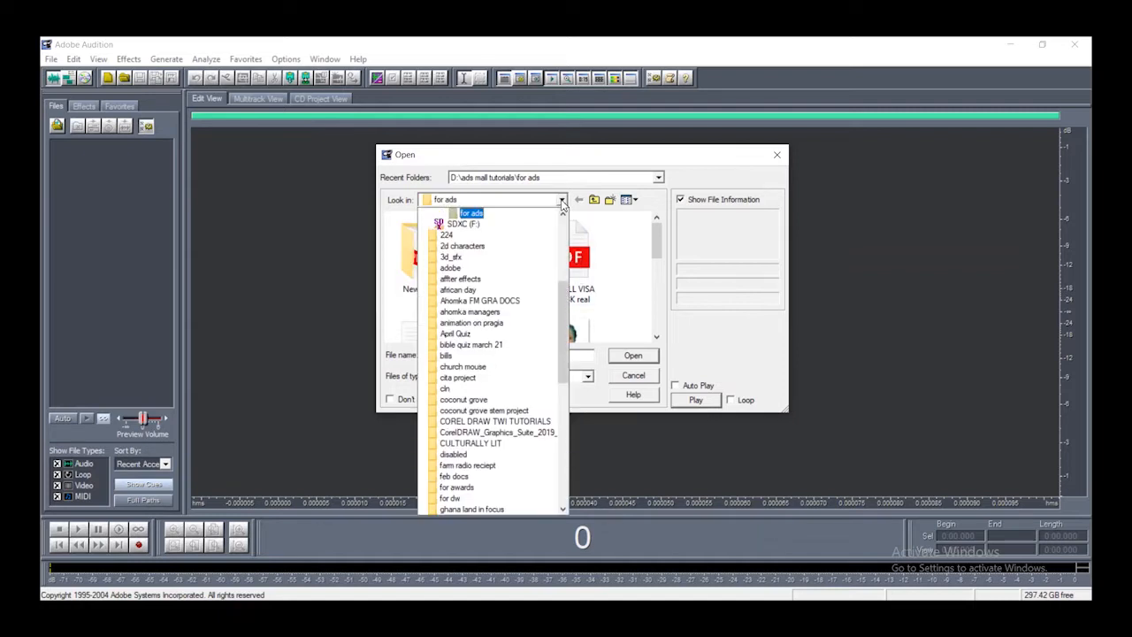
{"action": "left_click", "coordinate": [460, 214]}
{"action": "scroll", "coordinate": [618, 303], "scroll_direction": "down", "scroll_amount": 3}
{"action": "scroll", "coordinate": [610, 305], "scroll_direction": "down", "scroll_amount": 2}
{"action": "scroll", "coordinate": [604, 309], "scroll_direction": "up", "scroll_amount": 5}
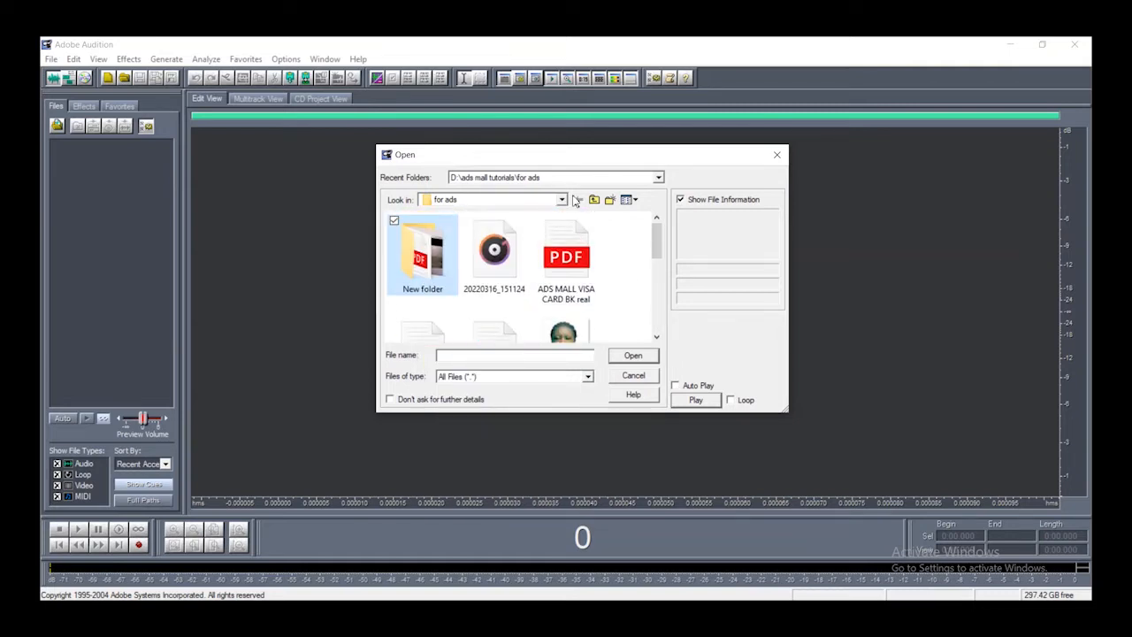
{"action": "left_click", "coordinate": [562, 202]}
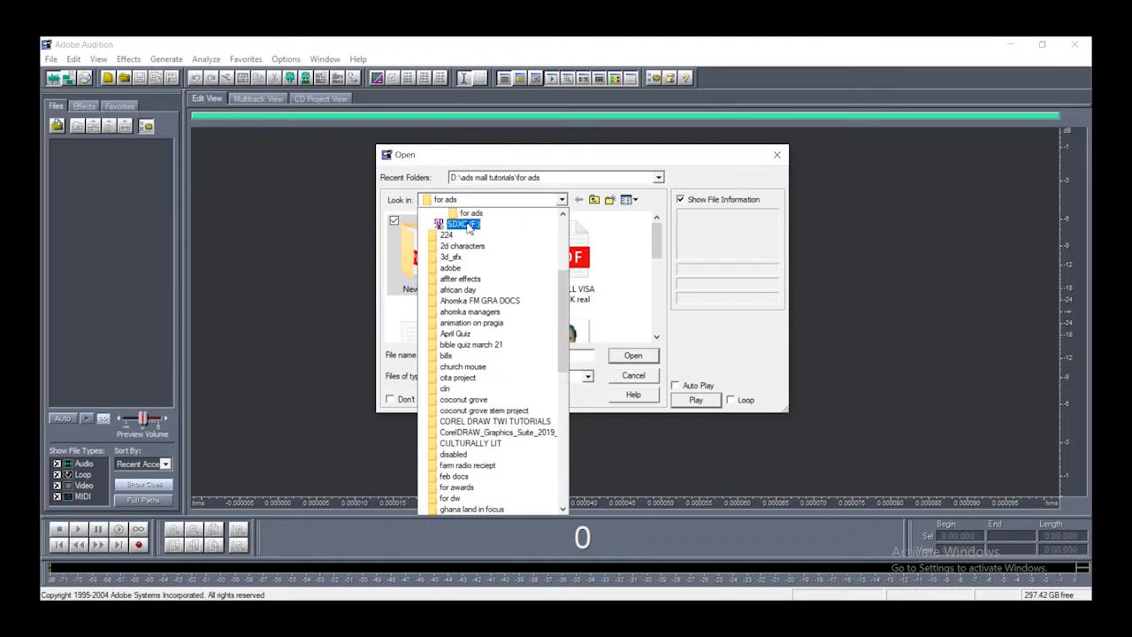
{"action": "scroll", "coordinate": [495, 283], "scroll_direction": "up", "scroll_amount": 2}
{"action": "left_click", "coordinate": [481, 271]}
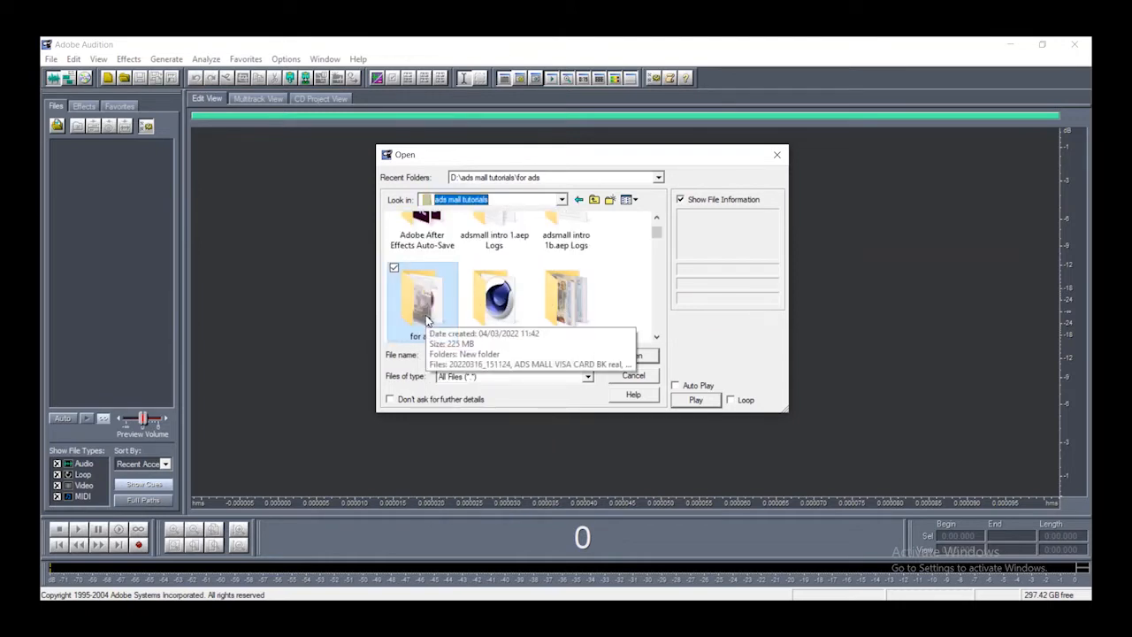
Open the "voice 2 from ap" WAV recording from the "ads mall tutorials" folder
{"action": "scroll", "coordinate": [459, 311], "scroll_direction": "down", "scroll_amount": 5}
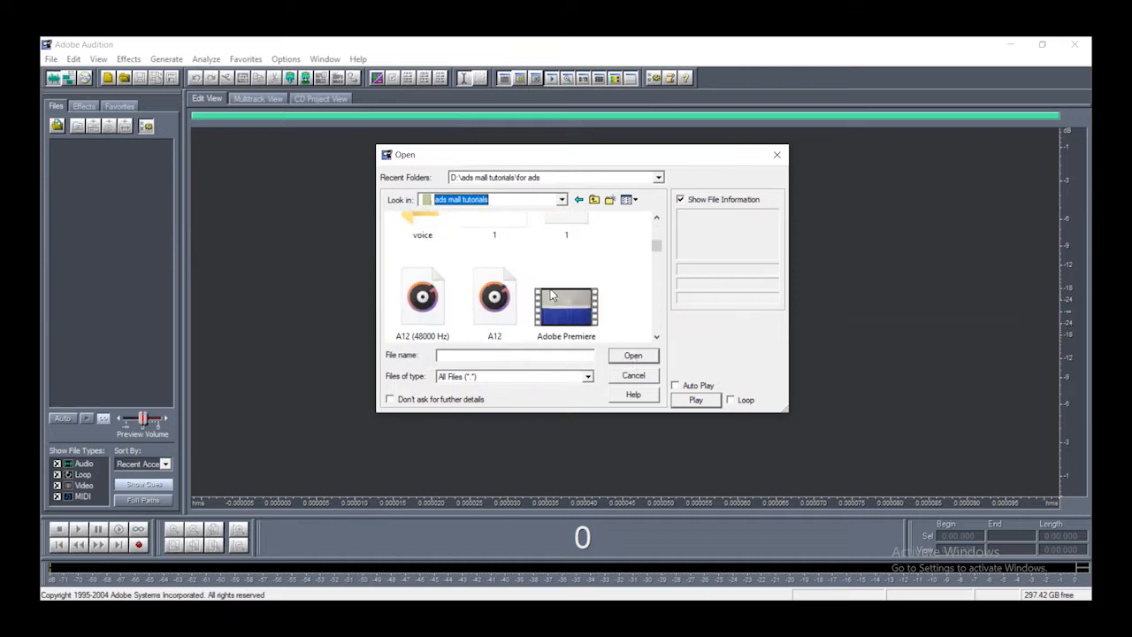
{"action": "scroll", "coordinate": [551, 296], "scroll_direction": "down", "scroll_amount": 5}
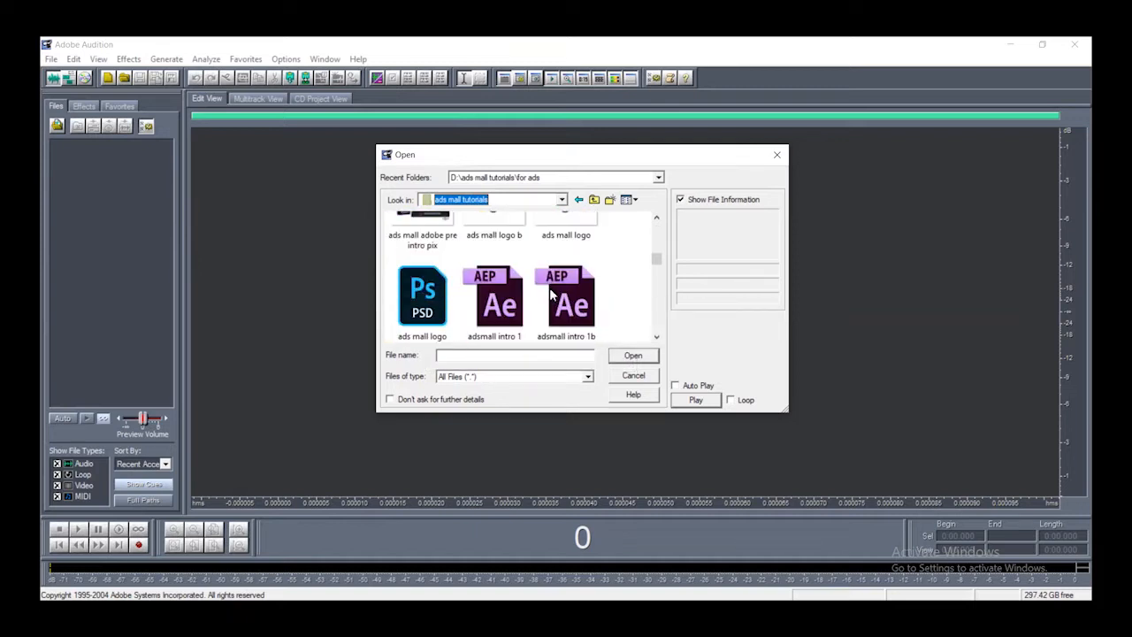
{"action": "scroll", "coordinate": [551, 296], "scroll_direction": "down", "scroll_amount": 5}
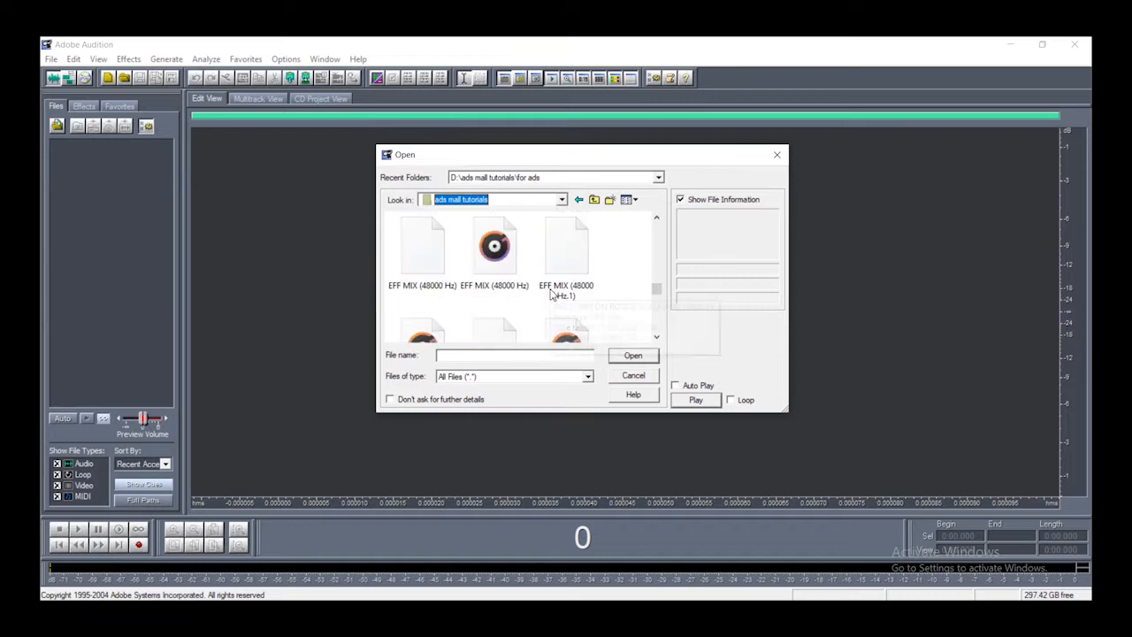
{"action": "scroll", "coordinate": [551, 296], "scroll_direction": "down", "scroll_amount": 10}
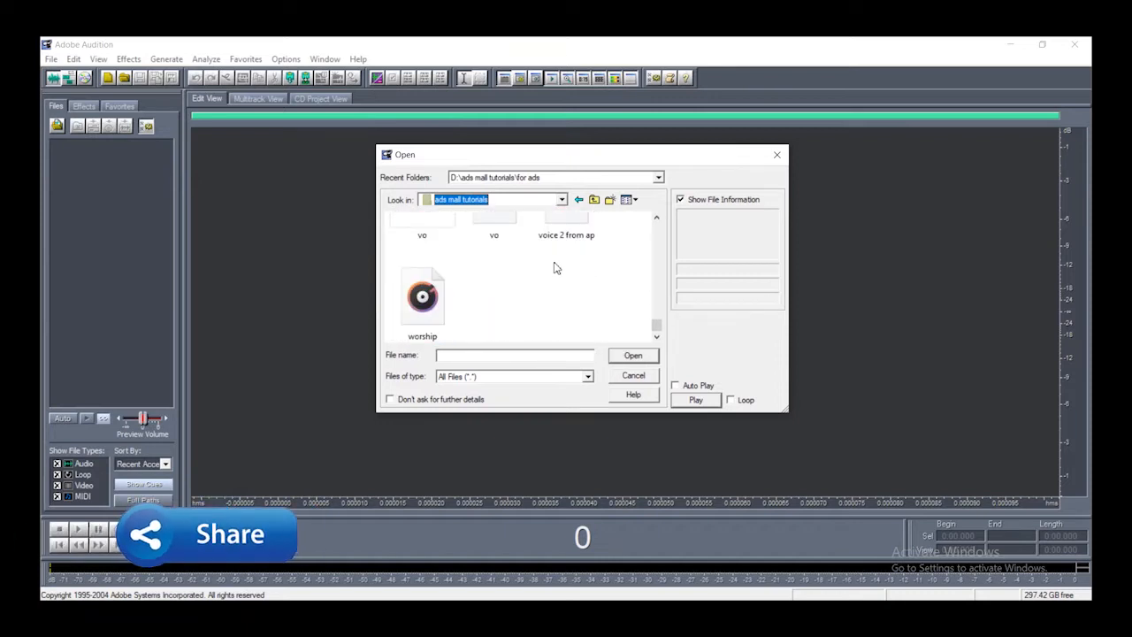
{"action": "left_click", "coordinate": [564, 235]}
{"action": "scroll", "coordinate": [551, 320], "scroll_direction": "up", "scroll_amount": 1}
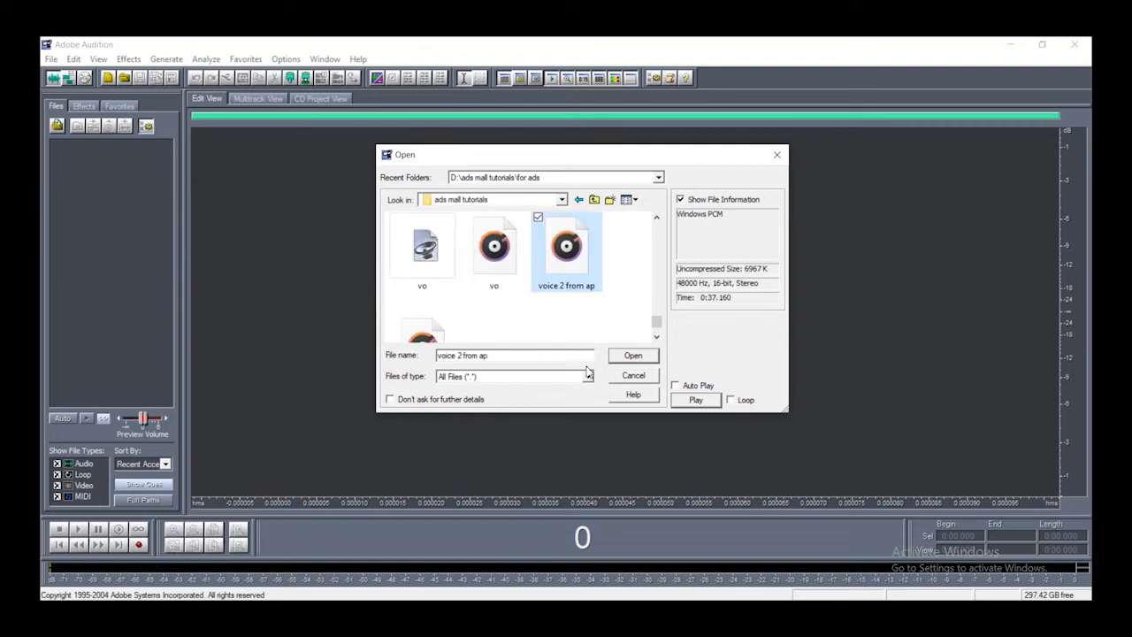
{"action": "left_click", "coordinate": [645, 356]}
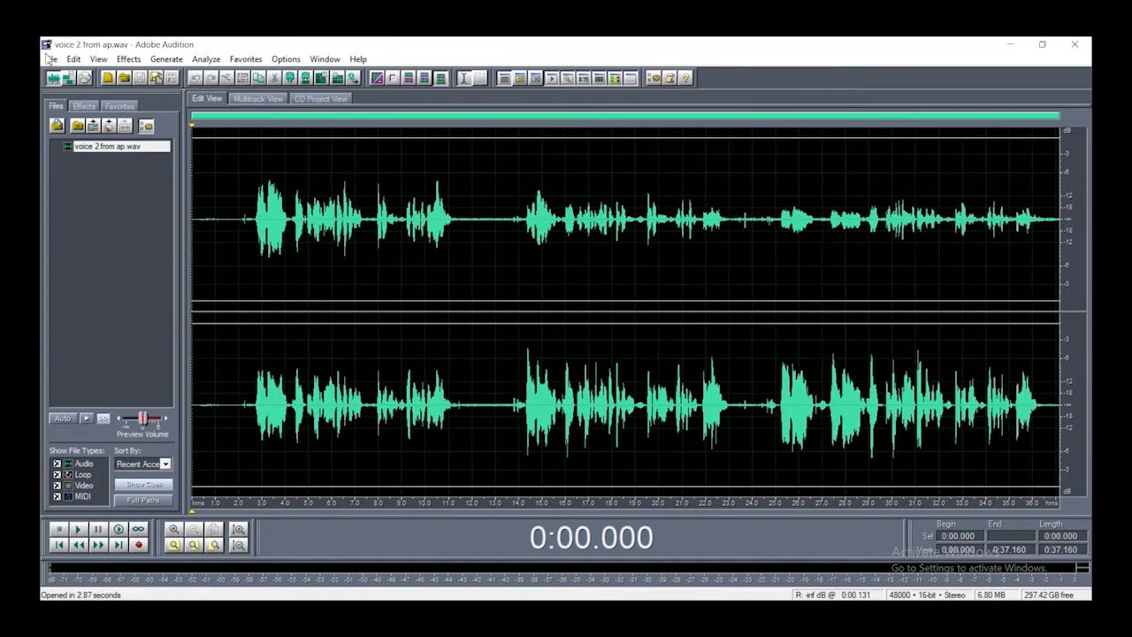
{"action": "left_click", "coordinate": [51, 58]}
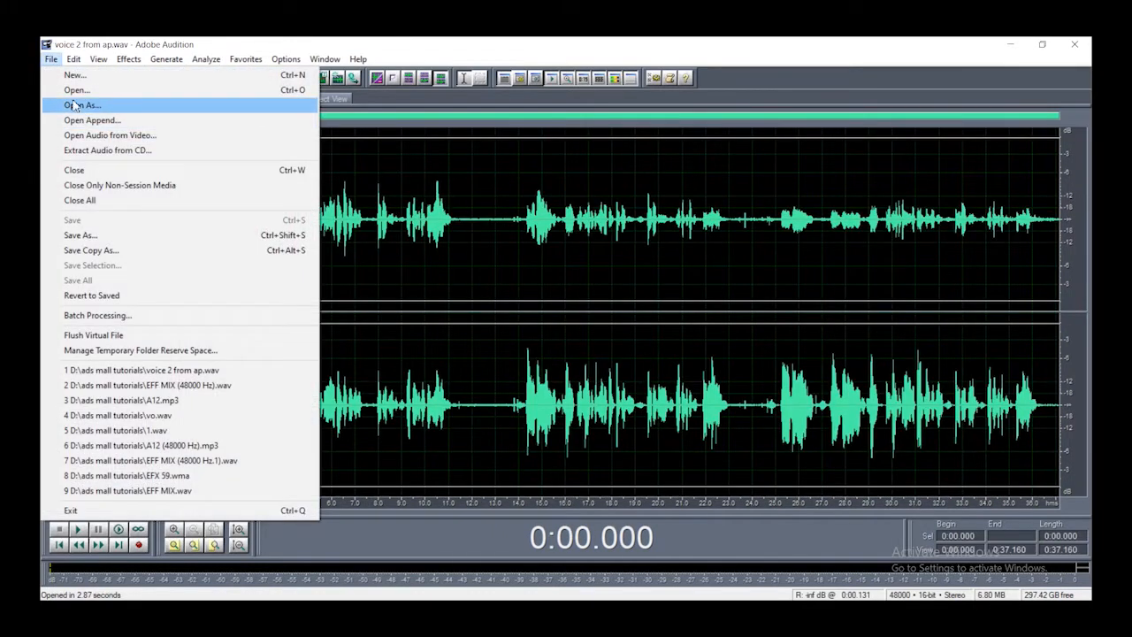
{"action": "left_click", "coordinate": [74, 105]}
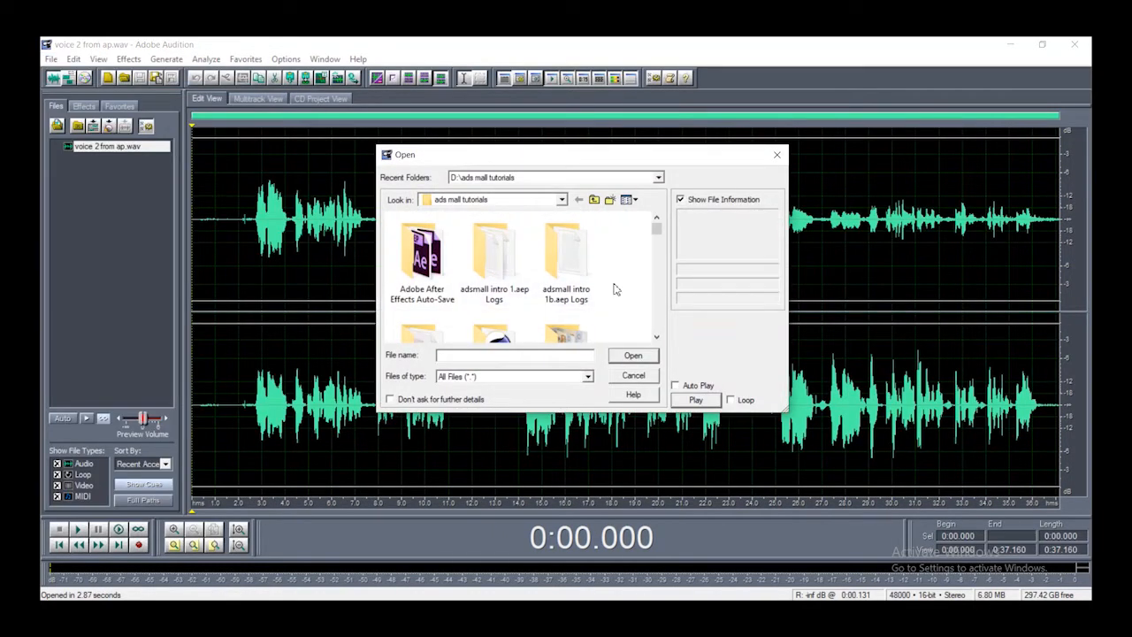
{"action": "left_click", "coordinate": [776, 155]}
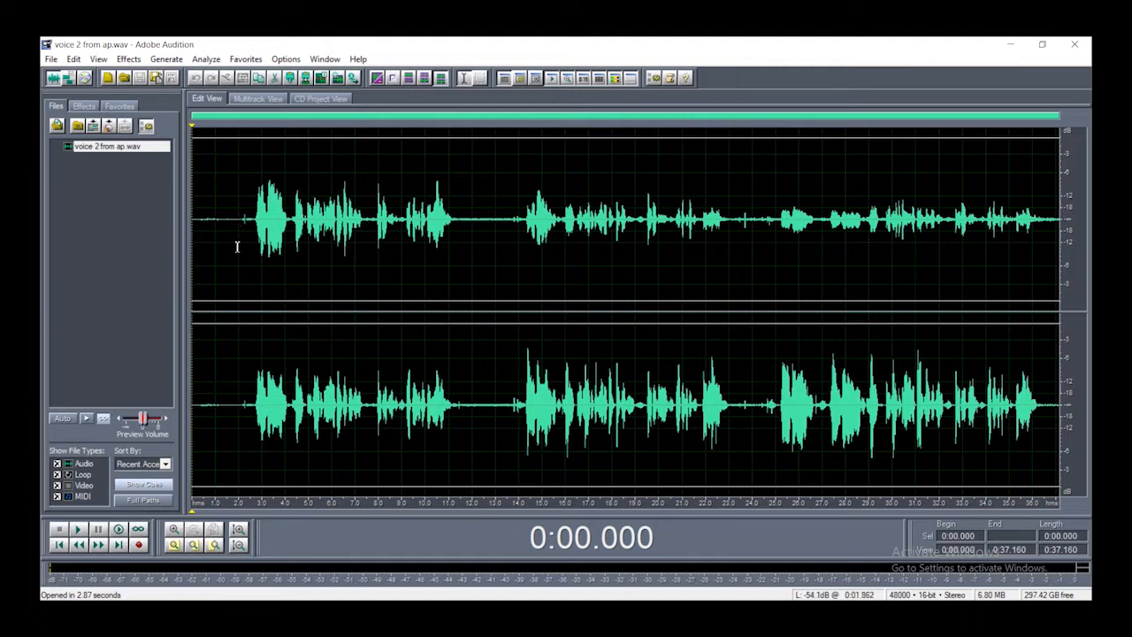
Play back the voice recording from its beginning to hear the takes and silences, and stop it
{"action": "key", "text": "space"}
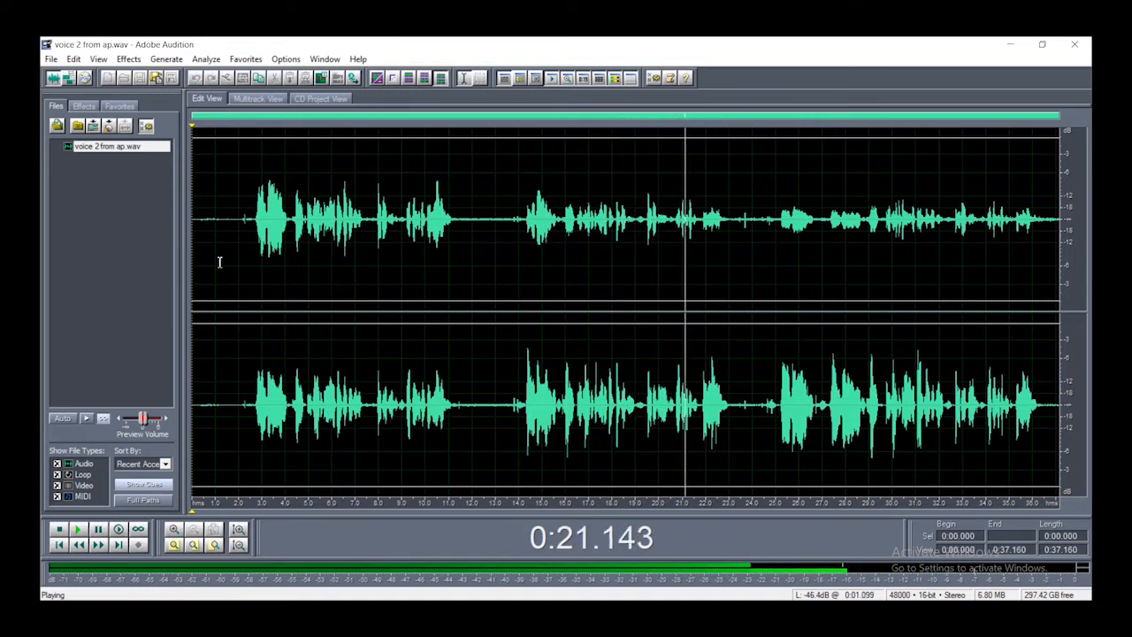
{"action": "key", "text": "space"}
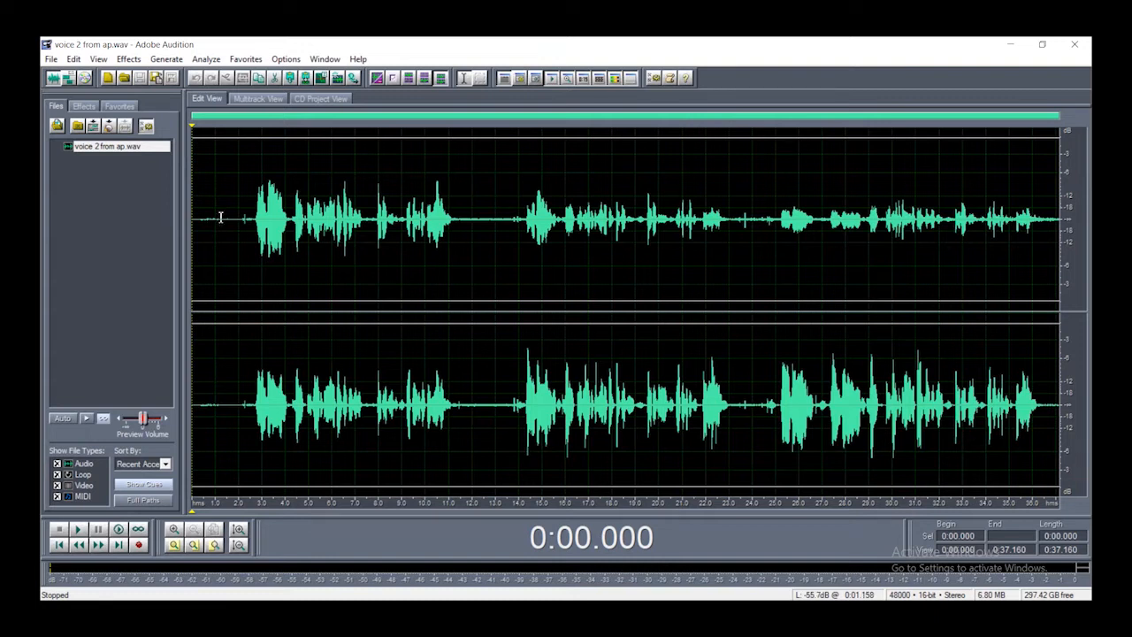
Delete the silent opening from 0:00.000 to 0:02.580 and the silent gap from 0:08.733 to 0:11.544
{"action": "left_click_drag", "start_coordinate": [253, 219], "coordinate": [146, 230]}
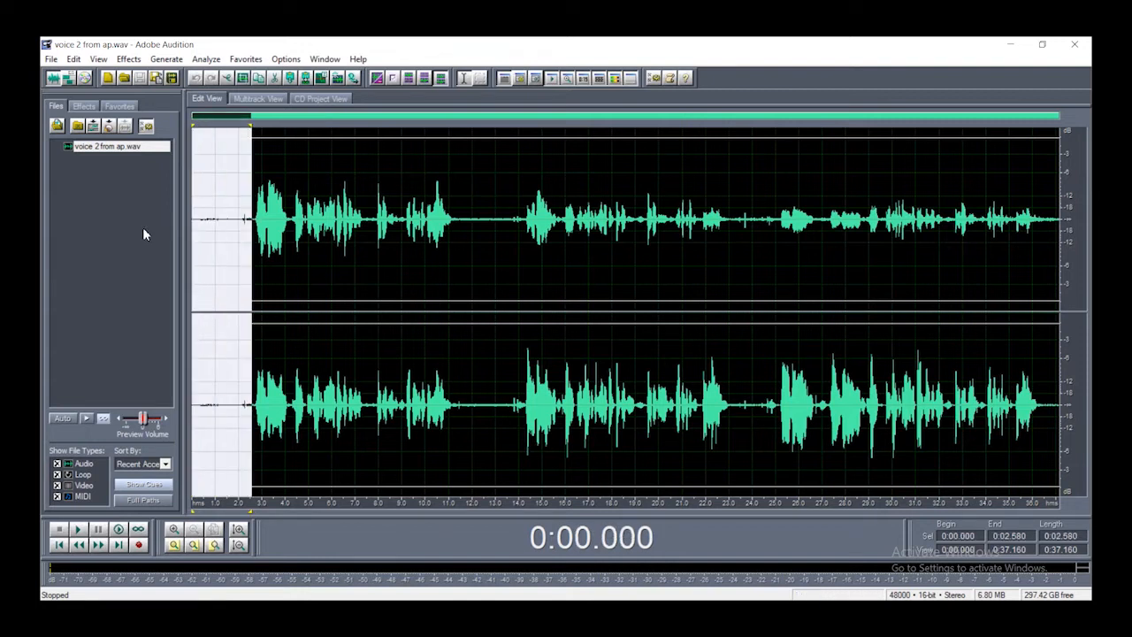
{"action": "key", "text": "Delete"}
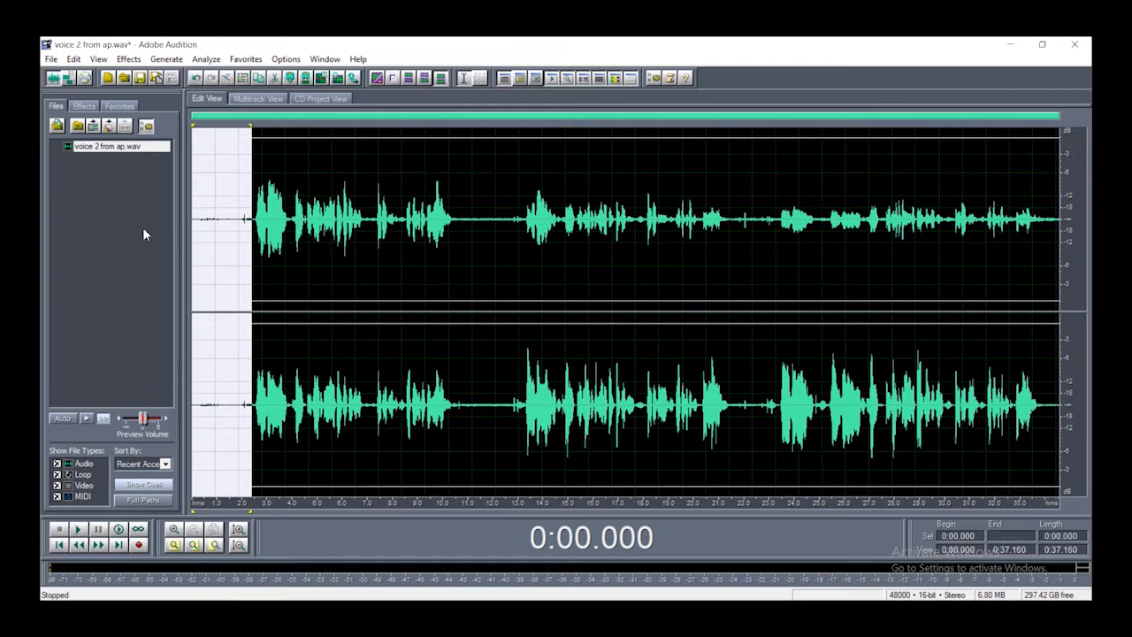
{"action": "left_click_drag", "start_coordinate": [483, 215], "coordinate": [412, 225]}
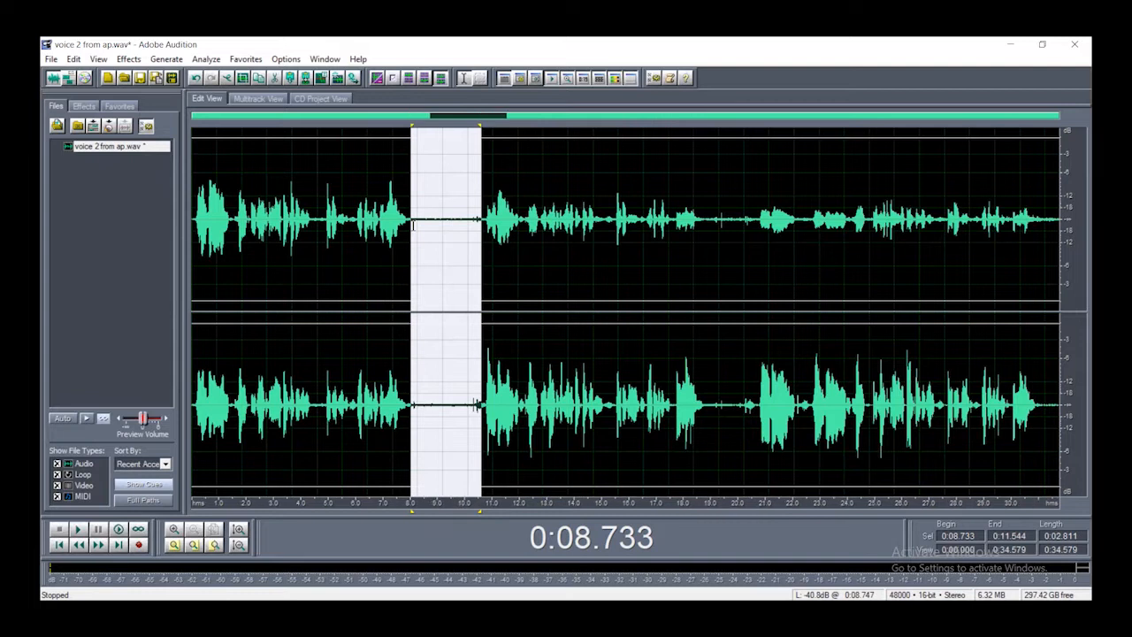
{"action": "key", "text": "Delete"}
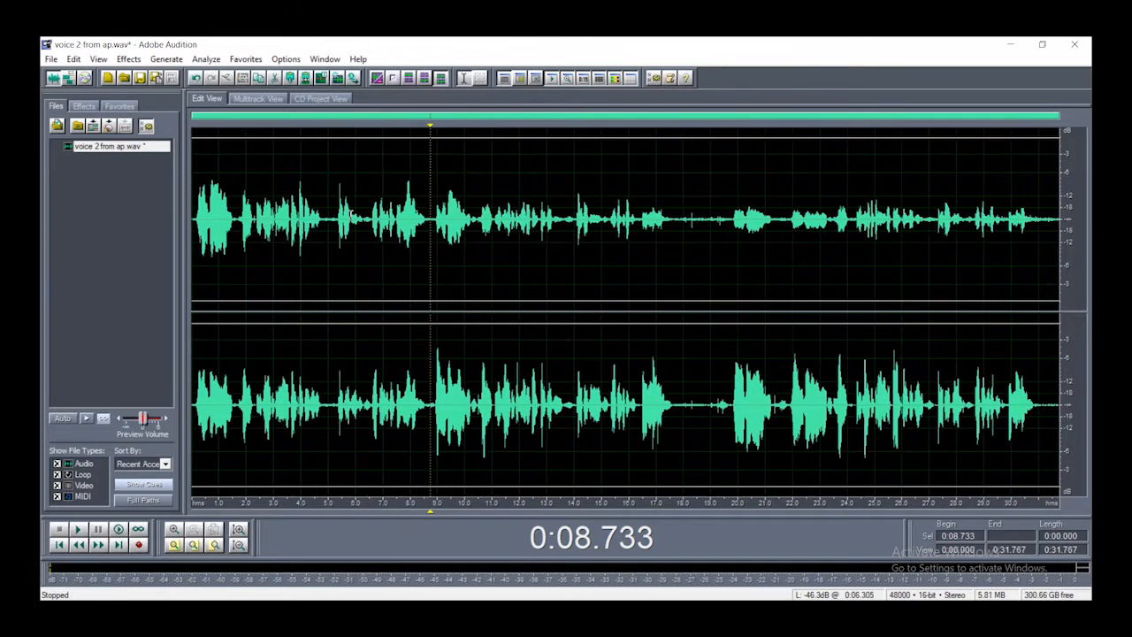
Play the shortened recording from its start to check the cuts, and stop it
{"action": "left_click", "coordinate": [195, 216]}
{"action": "key", "text": "space"}
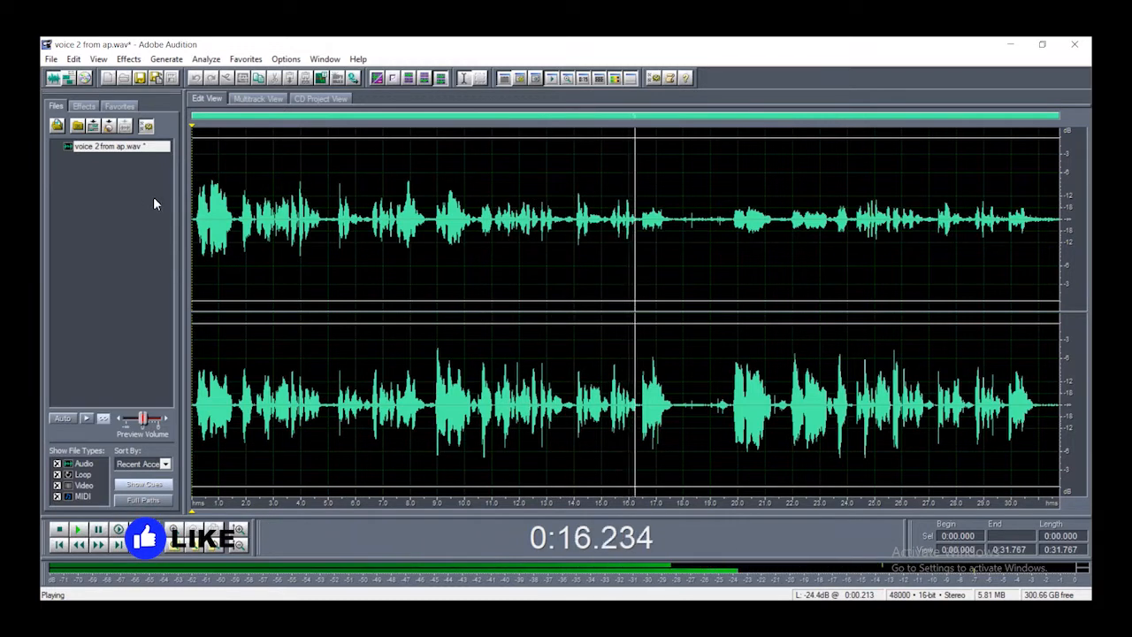
{"action": "key", "text": "space"}
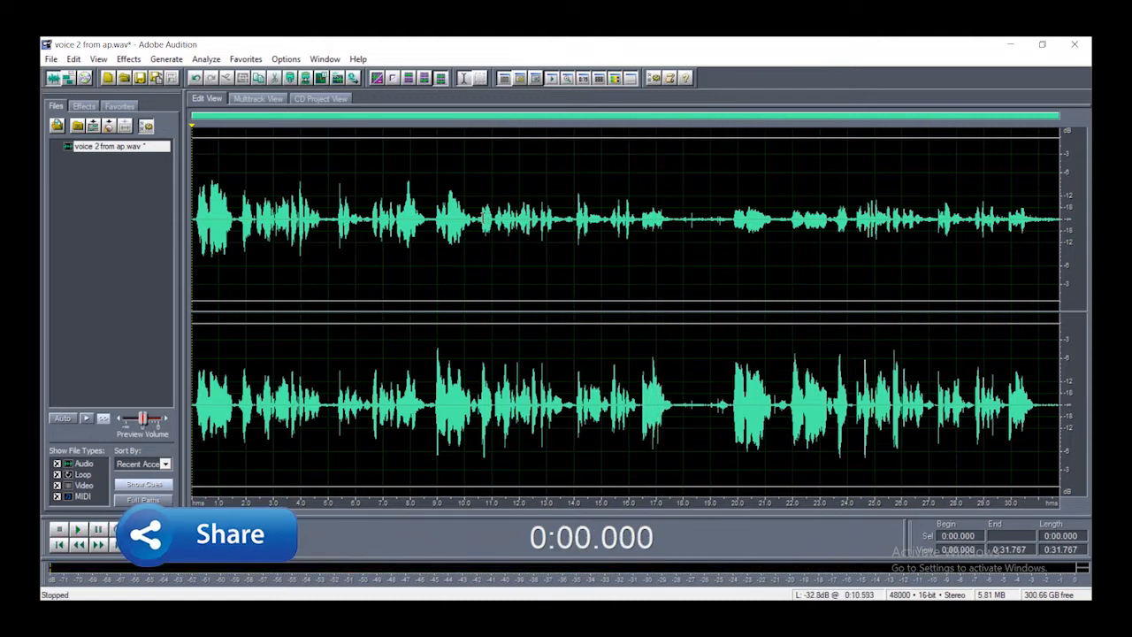
Check the cut point by playing from 0:08.800, try deleting everything from there to the end, and undo the deletion
{"action": "left_click", "coordinate": [478, 219]}
{"action": "left_click", "coordinate": [432, 226]}
{"action": "key", "text": "space"}
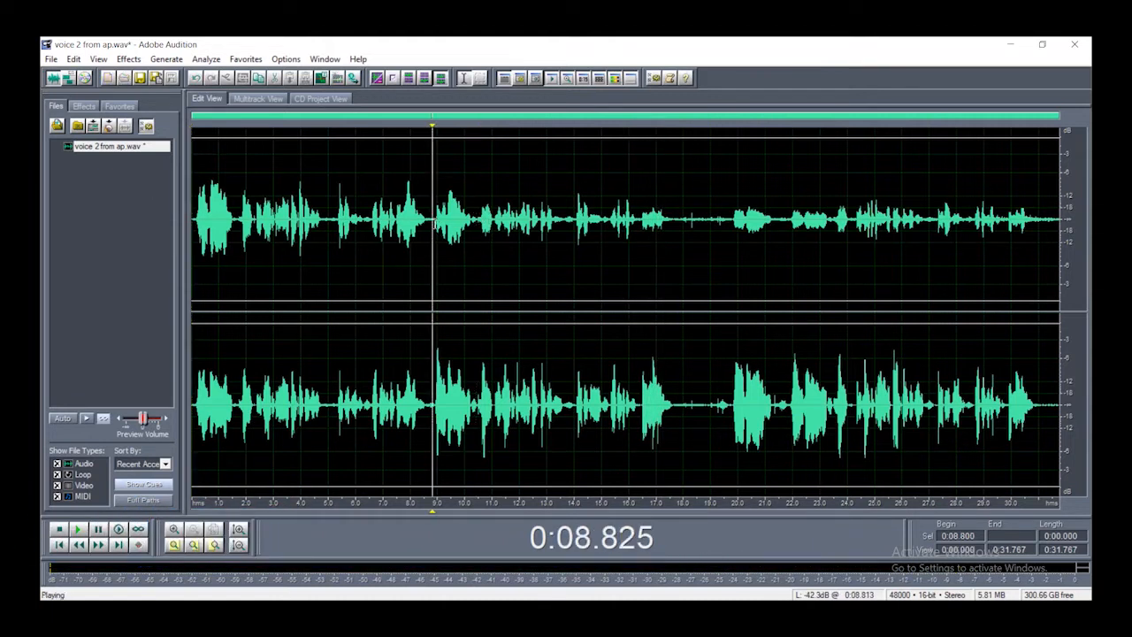
{"action": "key", "text": "space"}
{"action": "left_click_drag", "start_coordinate": [432, 224], "coordinate": [1060, 221]}
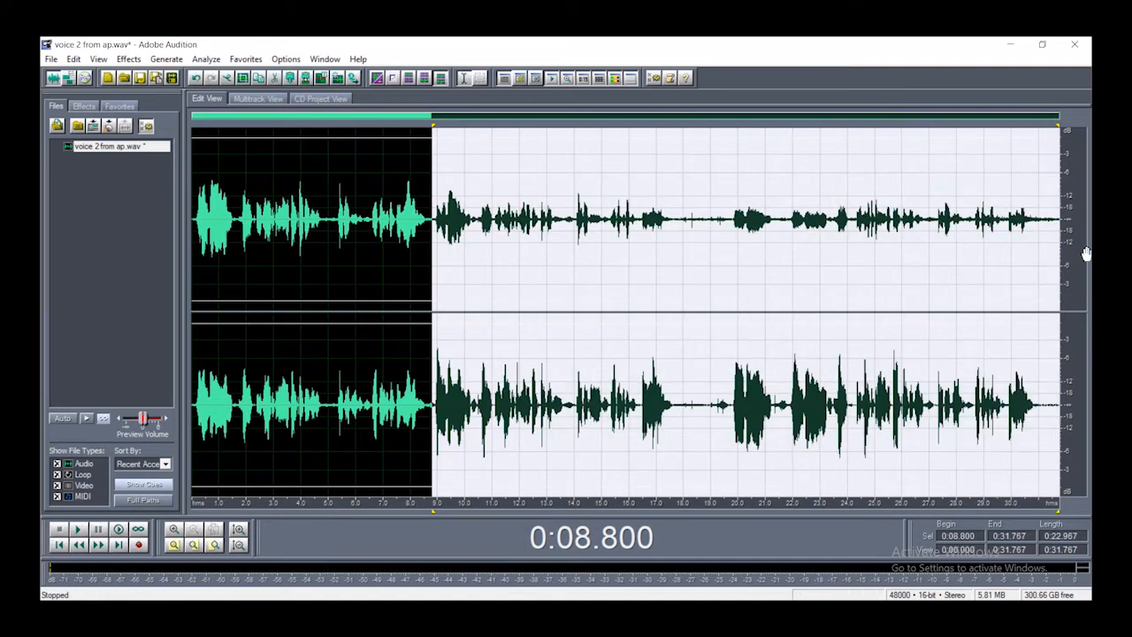
{"action": "key", "text": "Delete"}
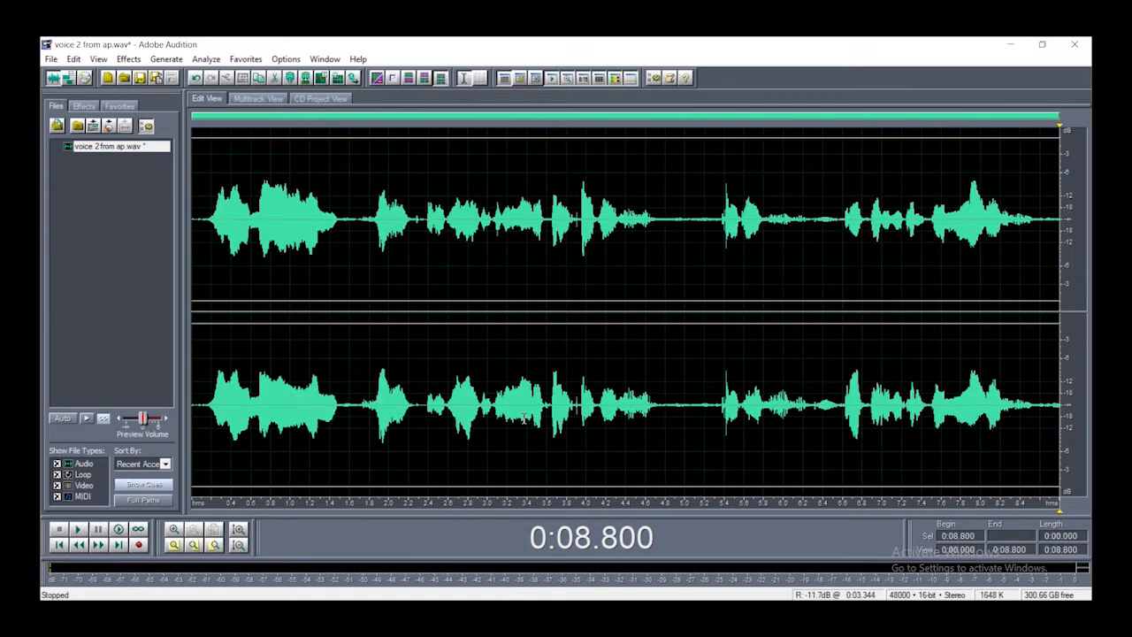
{"action": "key", "text": "ctrl+z"}
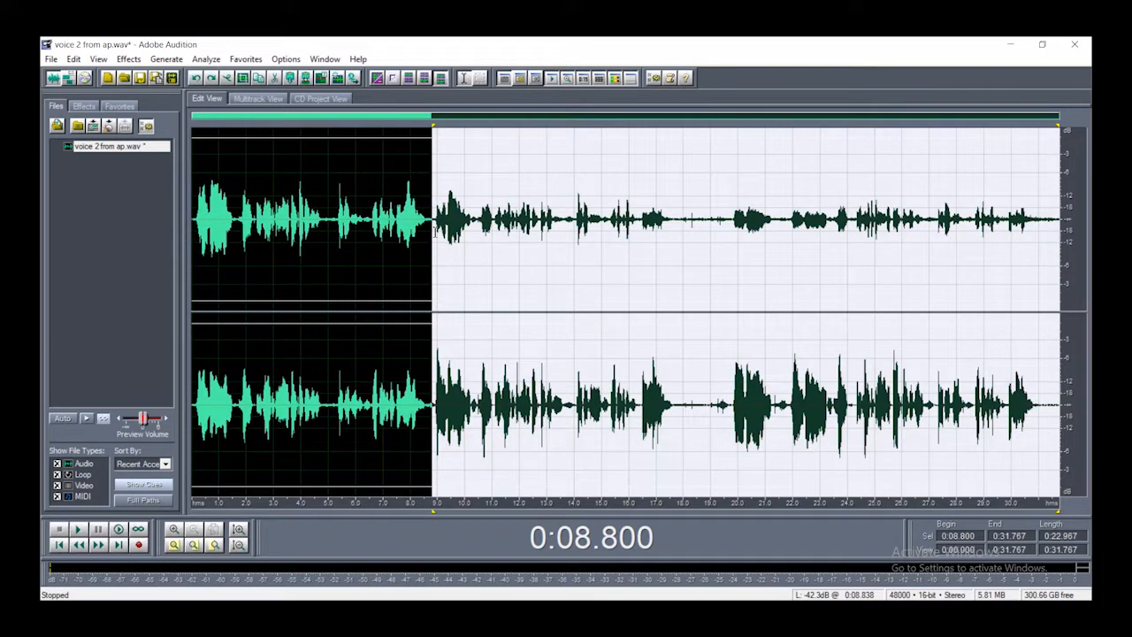
Try deleting the audio from 0:08.850 to the end of the recording and undo it
{"action": "left_click", "coordinate": [432, 219]}
{"action": "left_click", "coordinate": [430, 215]}
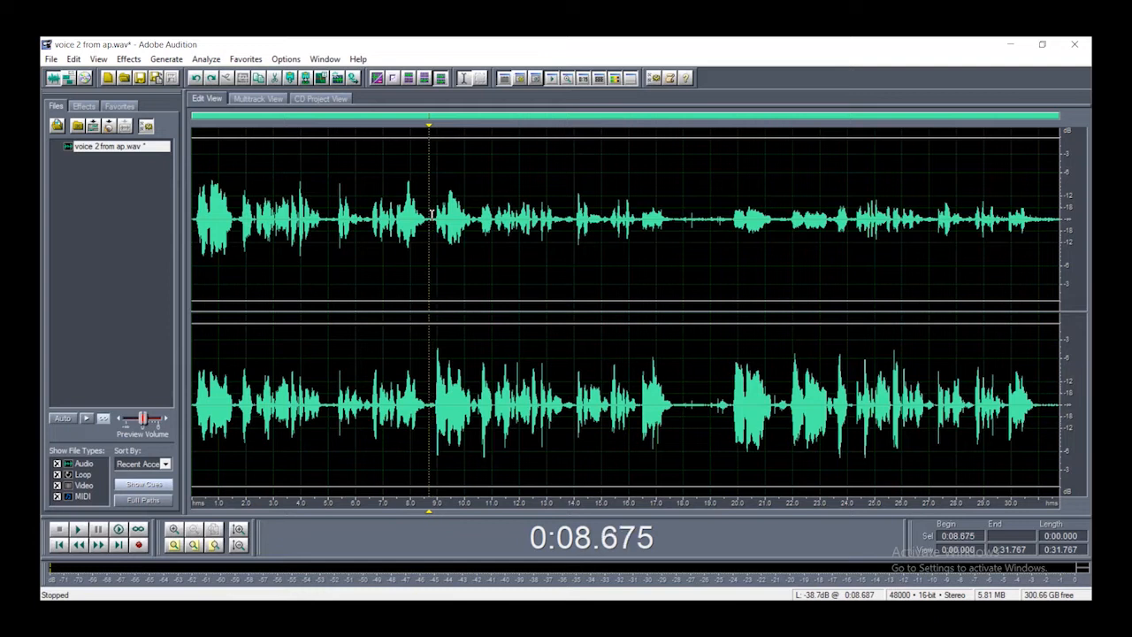
{"action": "left_click", "coordinate": [434, 216]}
{"action": "left_click_drag", "start_coordinate": [434, 217], "coordinate": [1076, 206]}
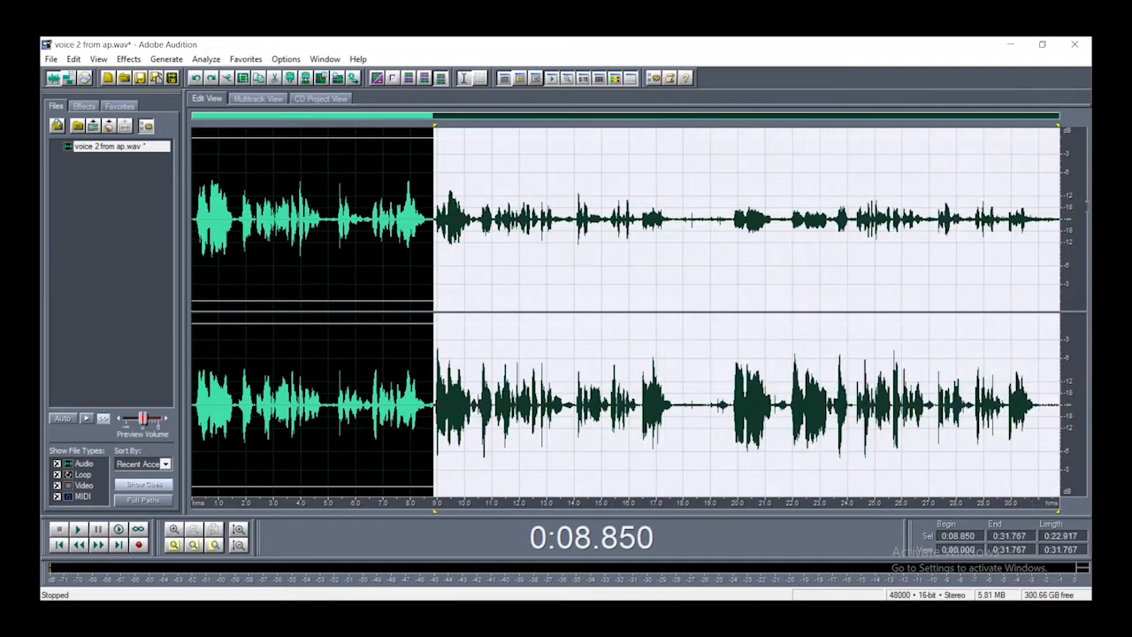
{"action": "key", "text": "Delete"}
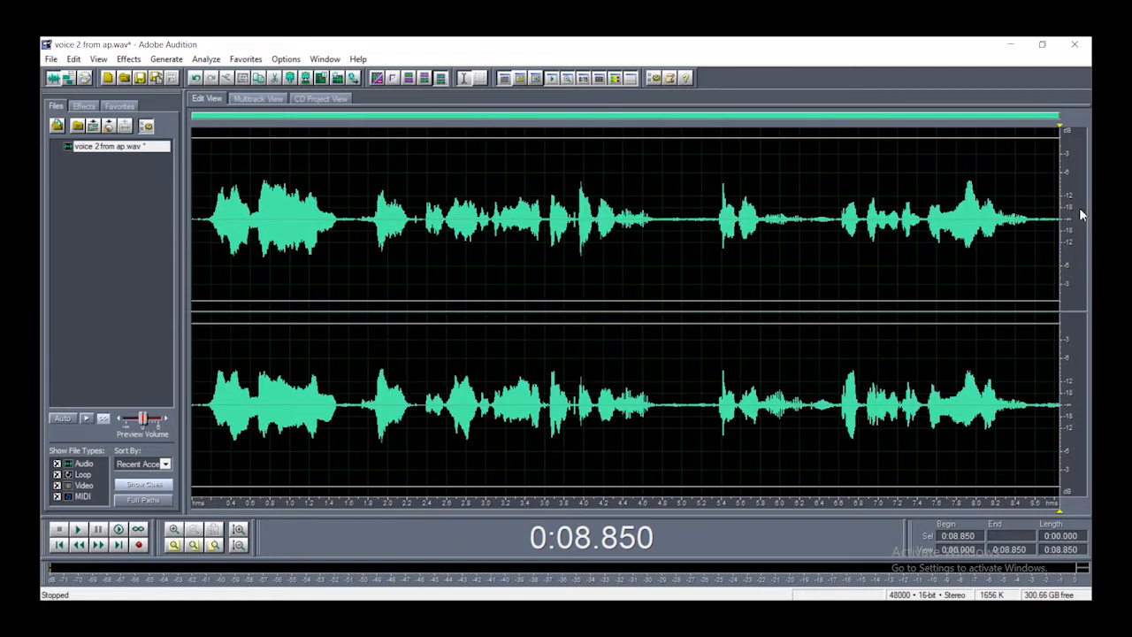
{"action": "key", "text": "ctrl+z"}
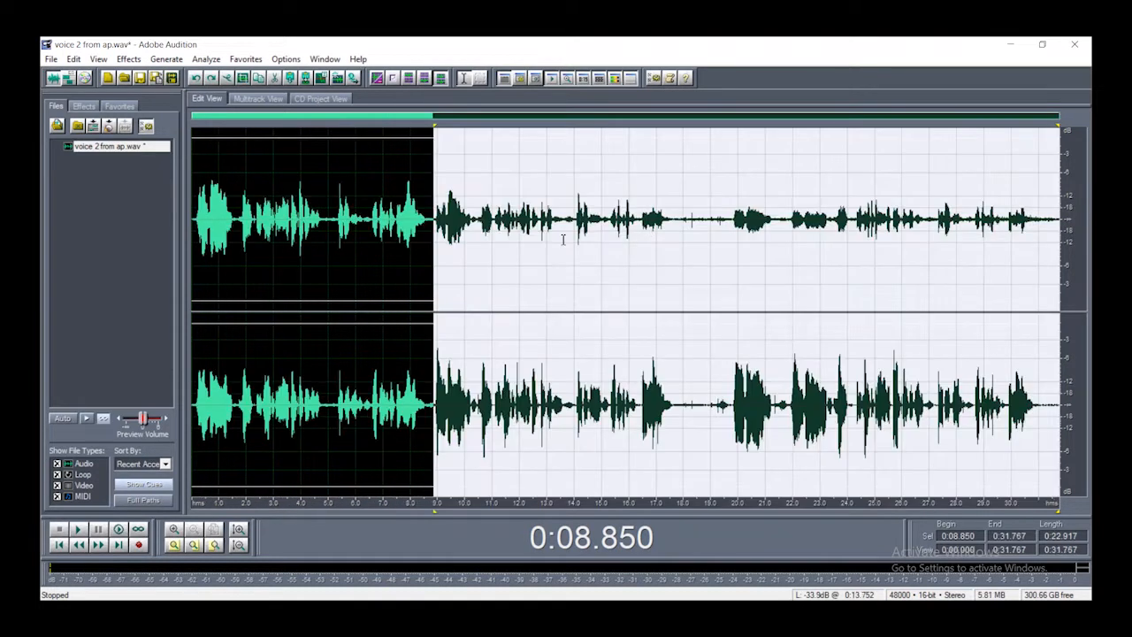
Delete the audio from 0:08.775 to the end of the recording and play the remaining part from near its start
{"action": "left_click", "coordinate": [414, 221]}
{"action": "left_click", "coordinate": [438, 210]}
{"action": "left_click_drag", "start_coordinate": [431, 208], "coordinate": [1059, 212]}
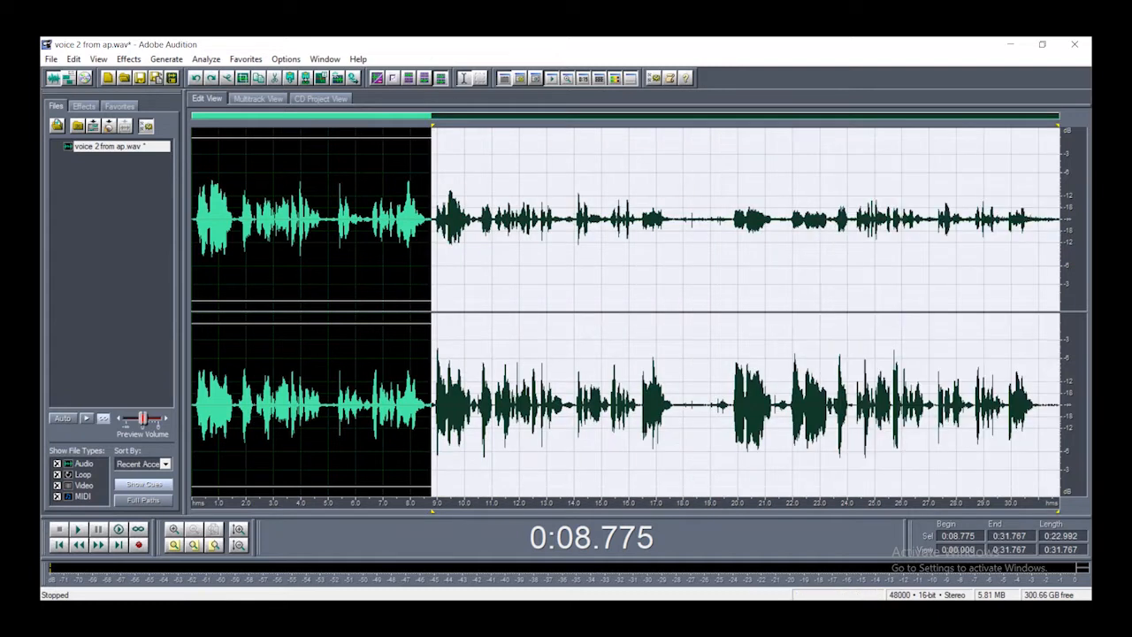
{"action": "key", "text": "Delete"}
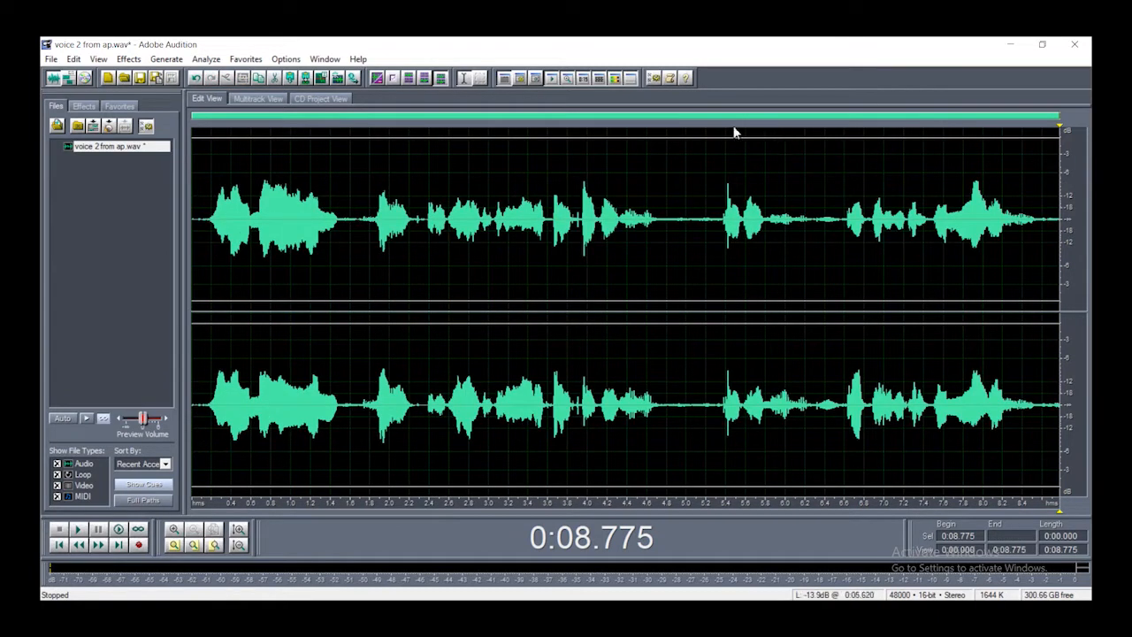
{"action": "left_click", "coordinate": [197, 215]}
{"action": "key", "text": "space"}
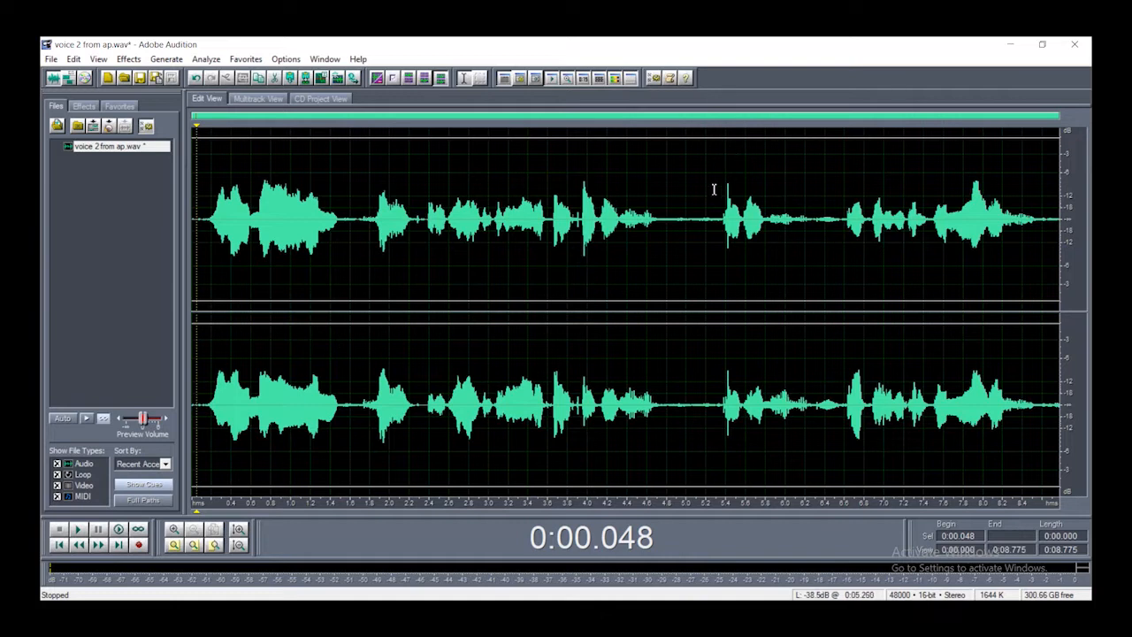
Delete the silence from 0:04.855 to 0:05.291 and shorten the following quiet gap starting at 0:05.844
{"action": "left_click_drag", "start_coordinate": [674, 219], "coordinate": [717, 214]}
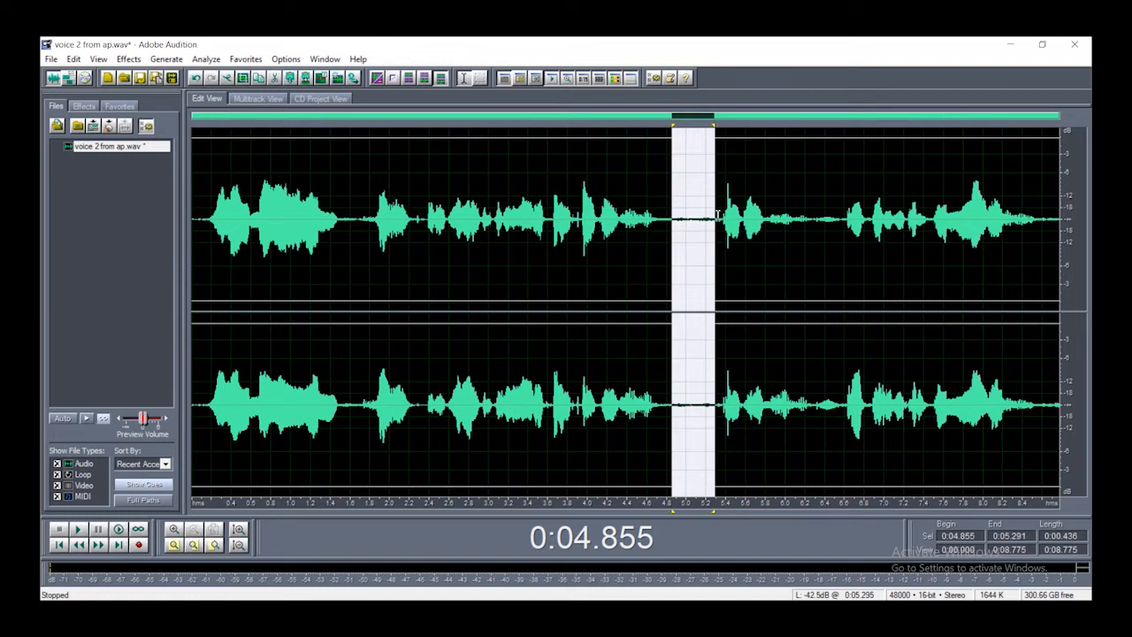
{"action": "key", "text": "Delete"}
{"action": "left_click_drag", "start_coordinate": [799, 219], "coordinate": [831, 219]}
{"action": "key", "text": "Delete"}
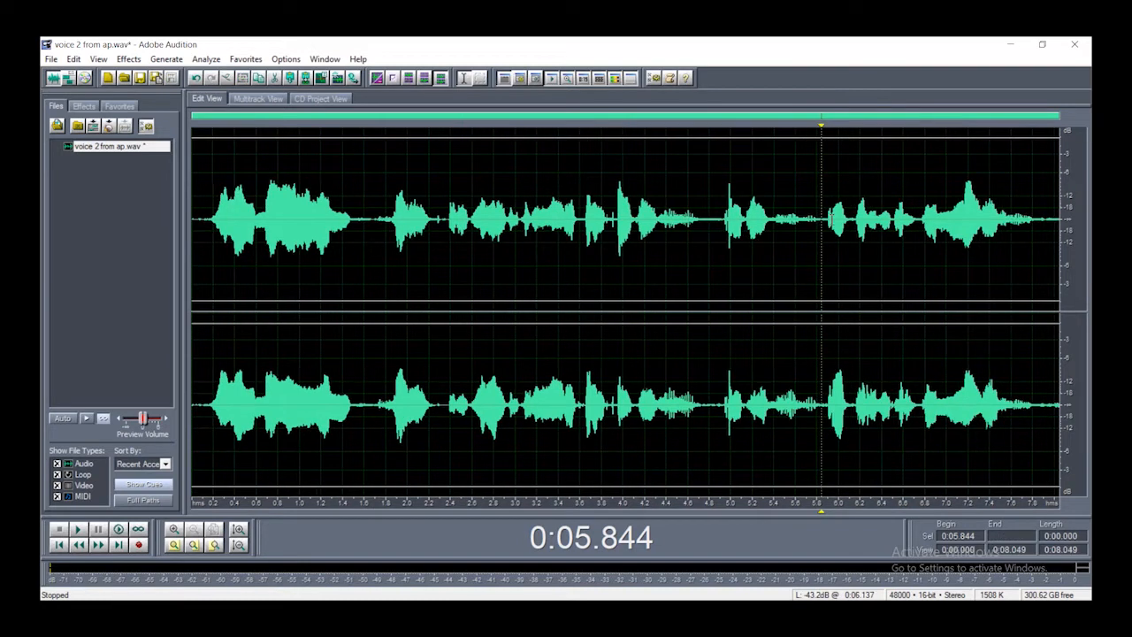
Delete the silence from 0:01.531 to 0:01.800 and the short silence at the very start of the recording
{"action": "left_click", "coordinate": [370, 217]}
{"action": "left_click_drag", "start_coordinate": [356, 216], "coordinate": [385, 216]}
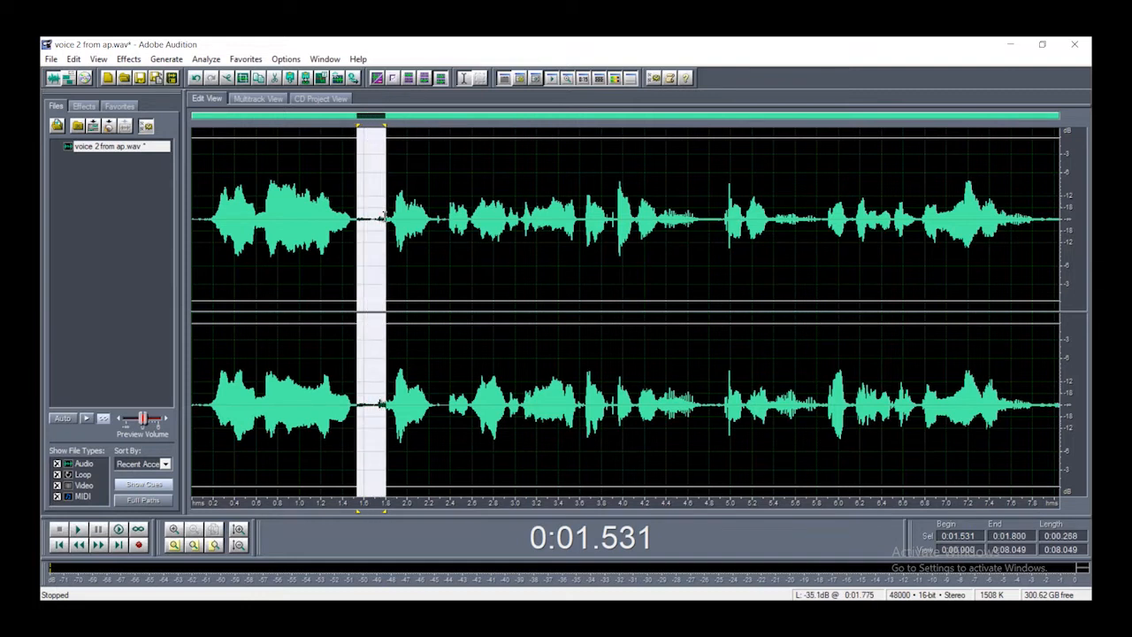
{"action": "key", "text": "Delete"}
{"action": "left_click_drag", "start_coordinate": [202, 221], "coordinate": [146, 223]}
{"action": "key", "text": "Delete"}
Play the trimmed recording and the short gap just before 0:02 to check the cuts, and return to the start
{"action": "key", "text": "space"}
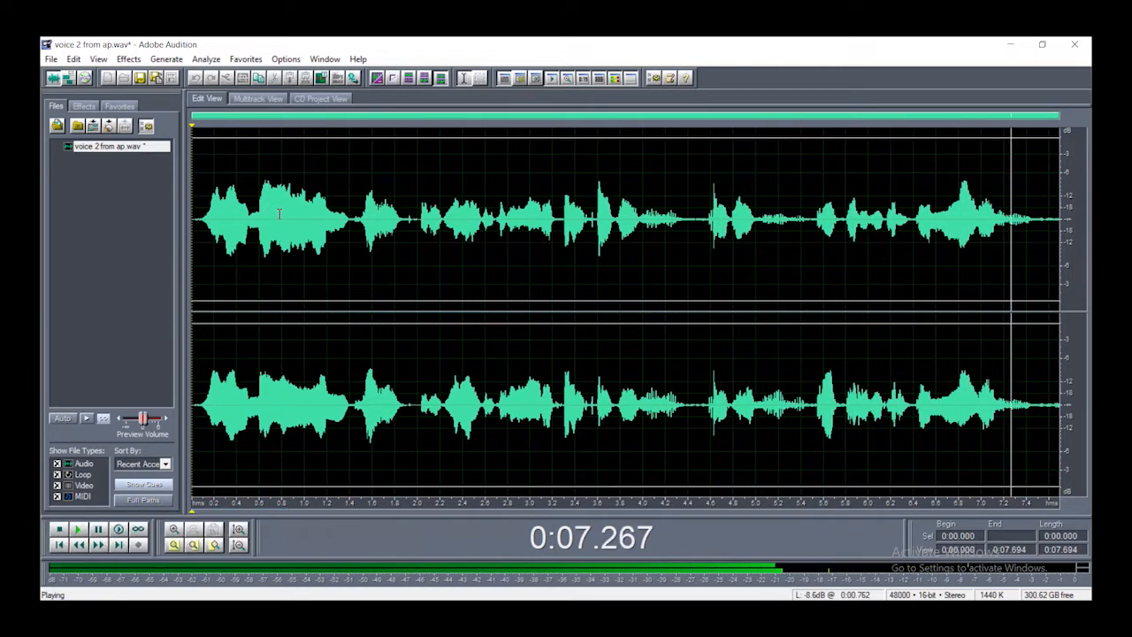
{"action": "key", "text": "space"}
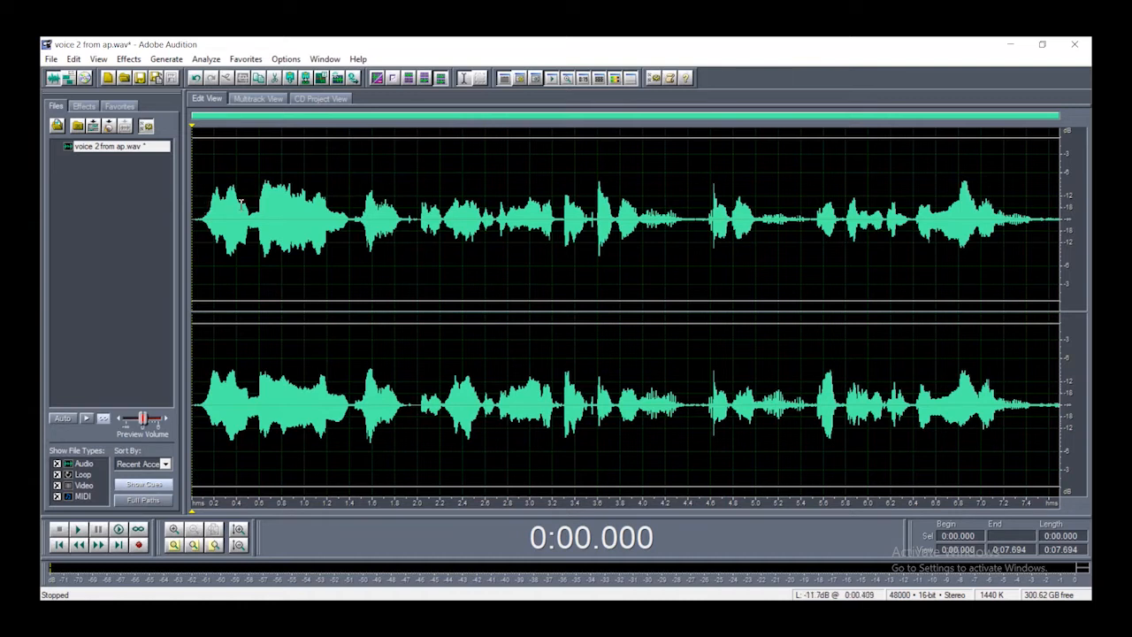
{"action": "left_click_drag", "start_coordinate": [404, 217], "coordinate": [416, 217]}
{"action": "key", "text": "space"}
{"action": "key", "text": "space"}
{"action": "left_click", "coordinate": [386, 216]}
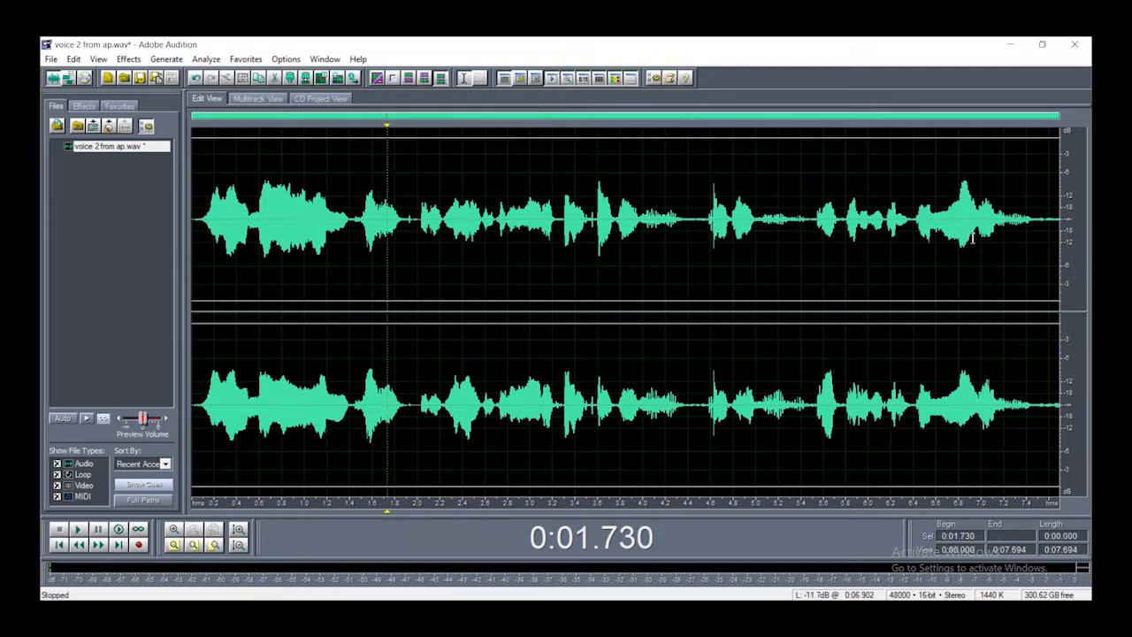
{"action": "left_click", "coordinate": [199, 221]}
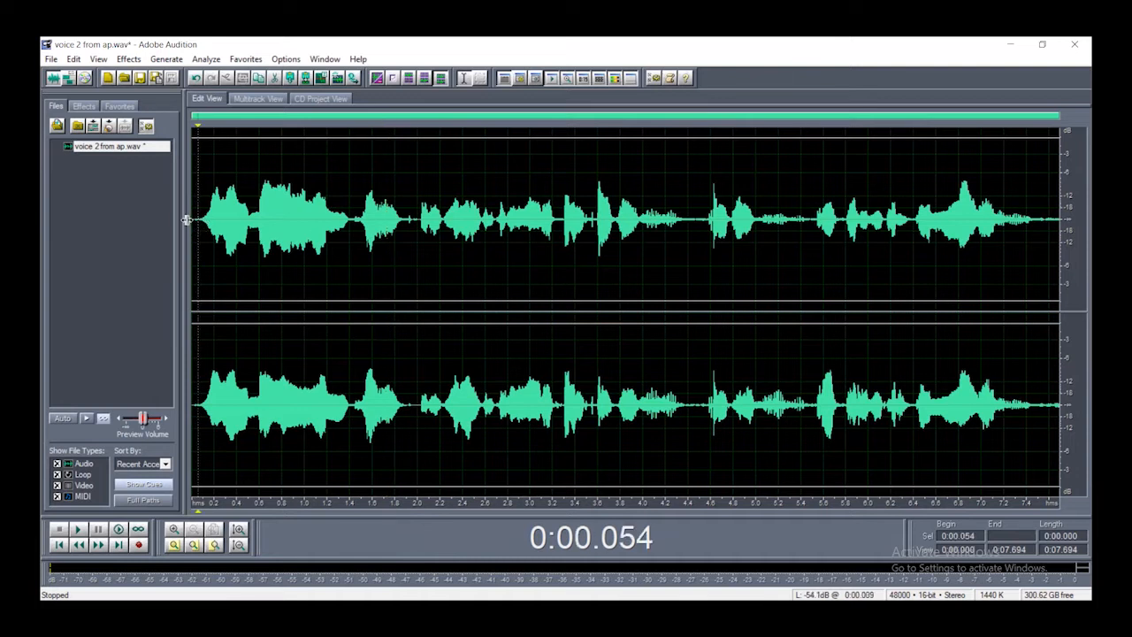
{"action": "left_click", "coordinate": [192, 221]}
Preview the Amplify/Fade effect on the whole recording and apply it with the 10dB Boost preset
{"action": "left_click", "coordinate": [119, 60]}
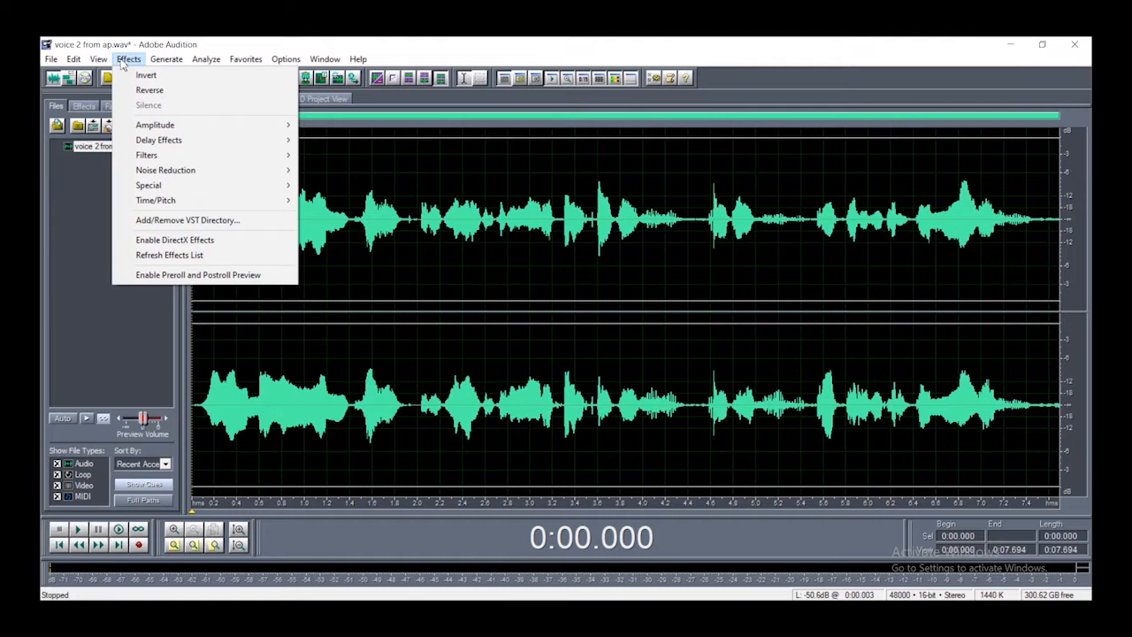
{"action": "mouse_move", "coordinate": [142, 130]}
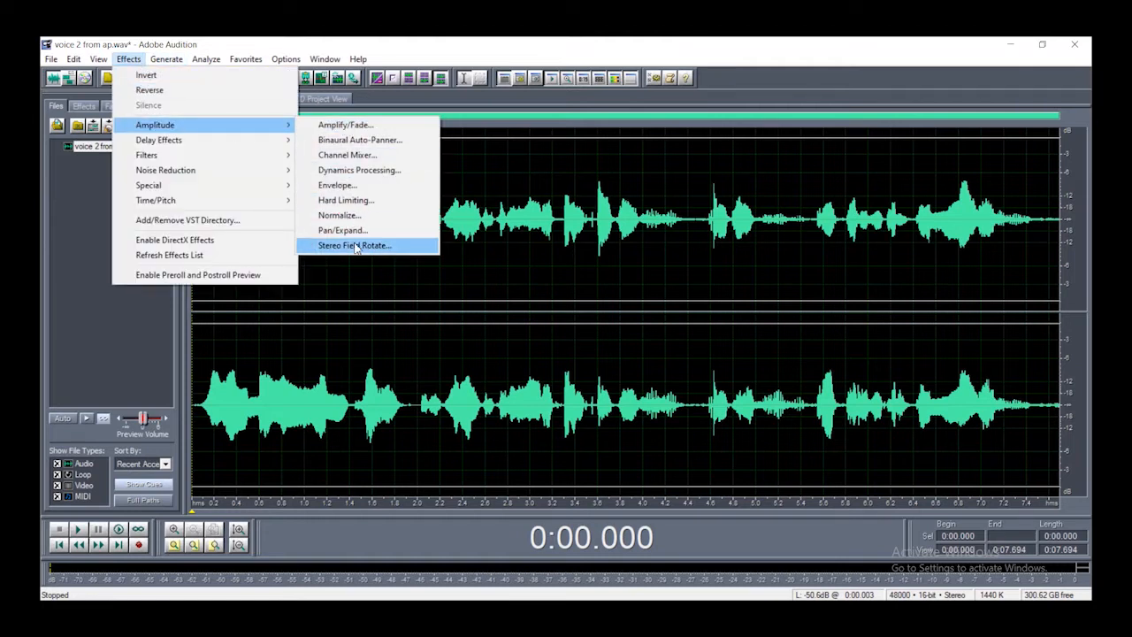
{"action": "mouse_move", "coordinate": [253, 145]}
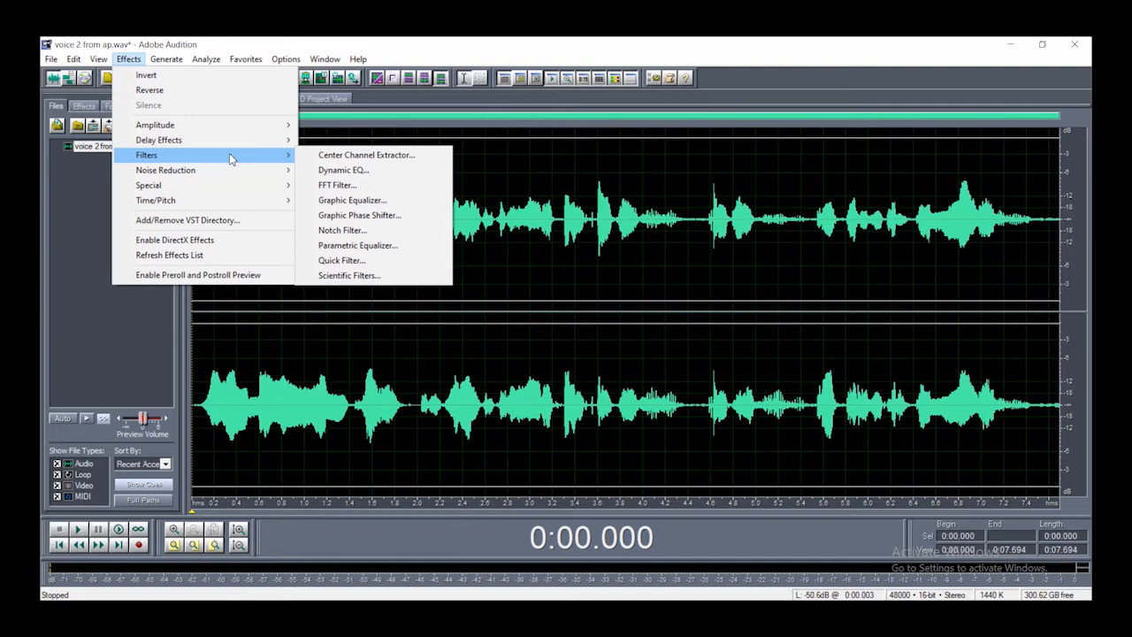
{"action": "mouse_move", "coordinate": [163, 176]}
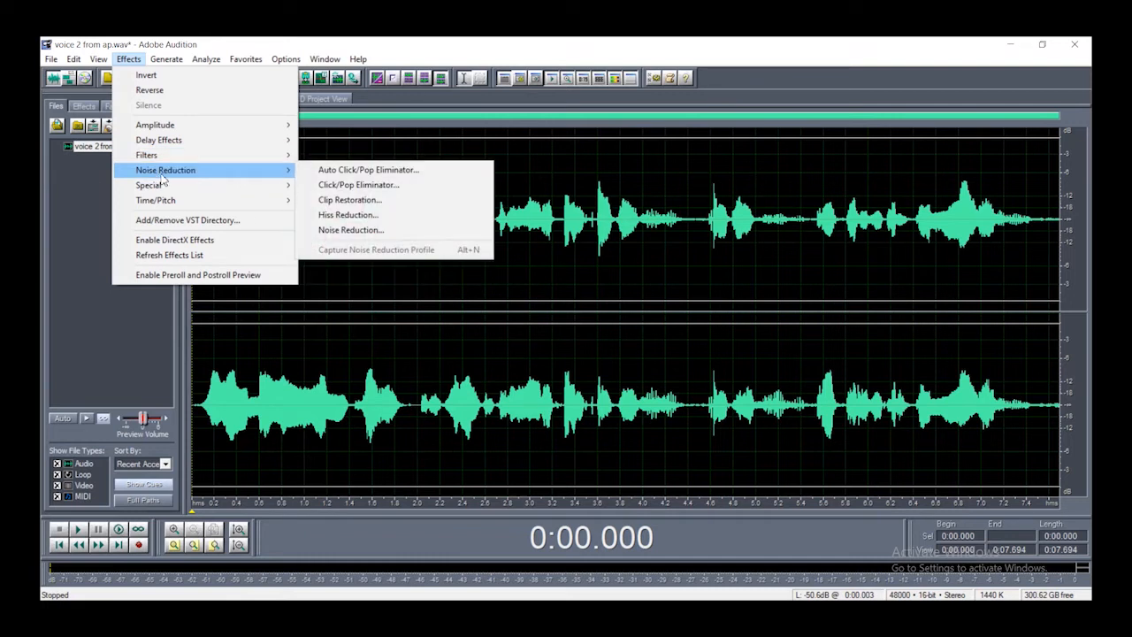
{"action": "mouse_move", "coordinate": [266, 192]}
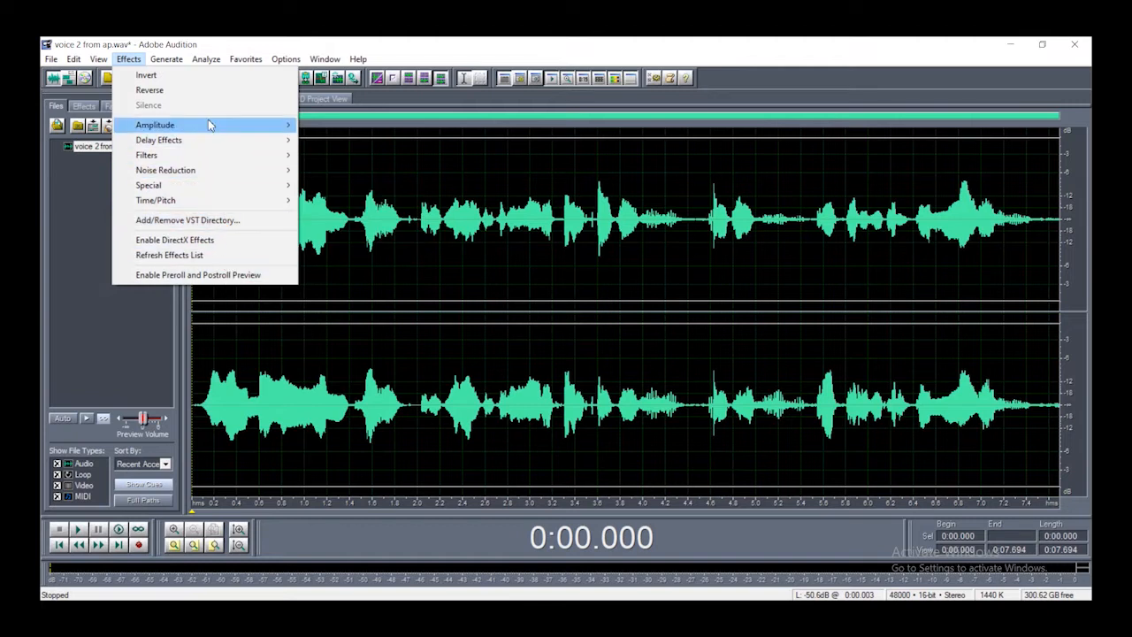
{"action": "mouse_move", "coordinate": [205, 125]}
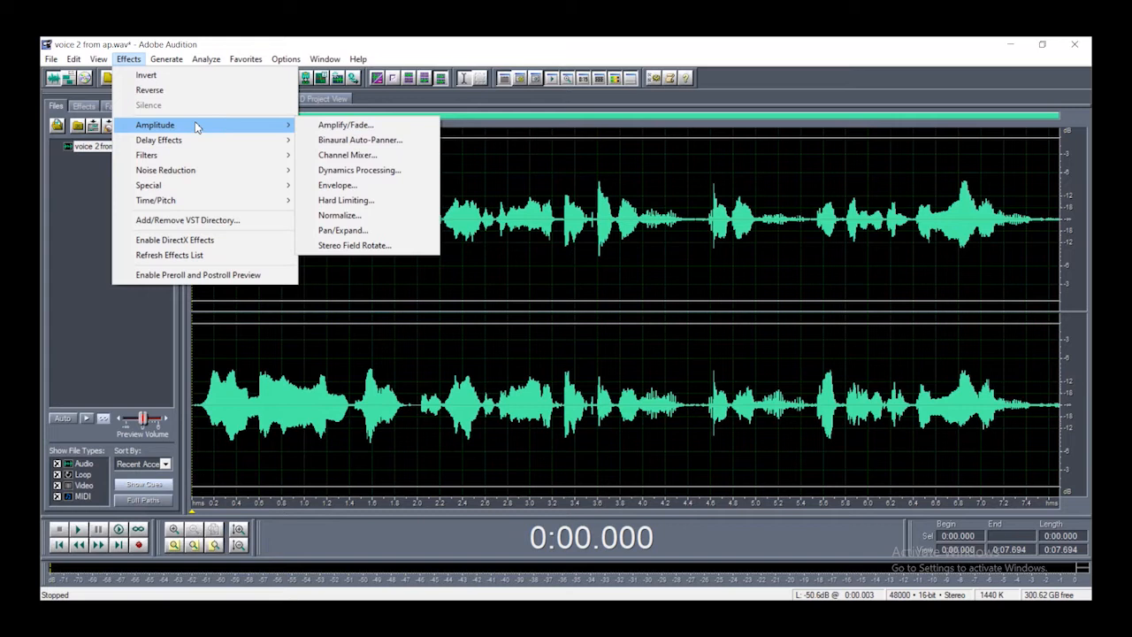
{"action": "left_click", "coordinate": [375, 127]}
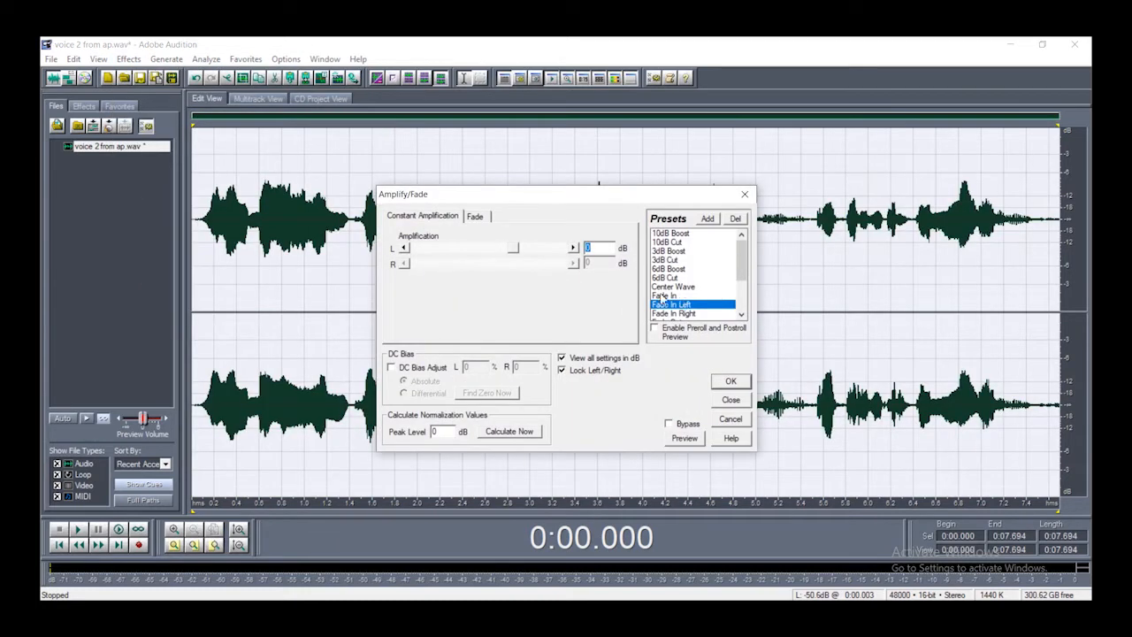
{"action": "left_click", "coordinate": [681, 438]}
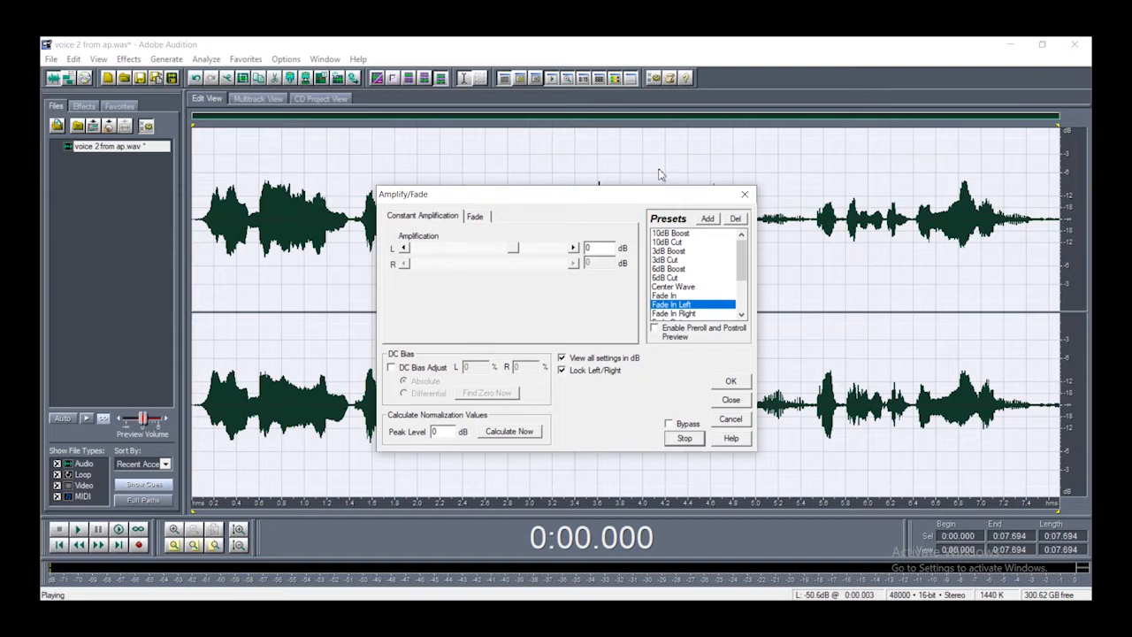
{"action": "left_click", "coordinate": [679, 234]}
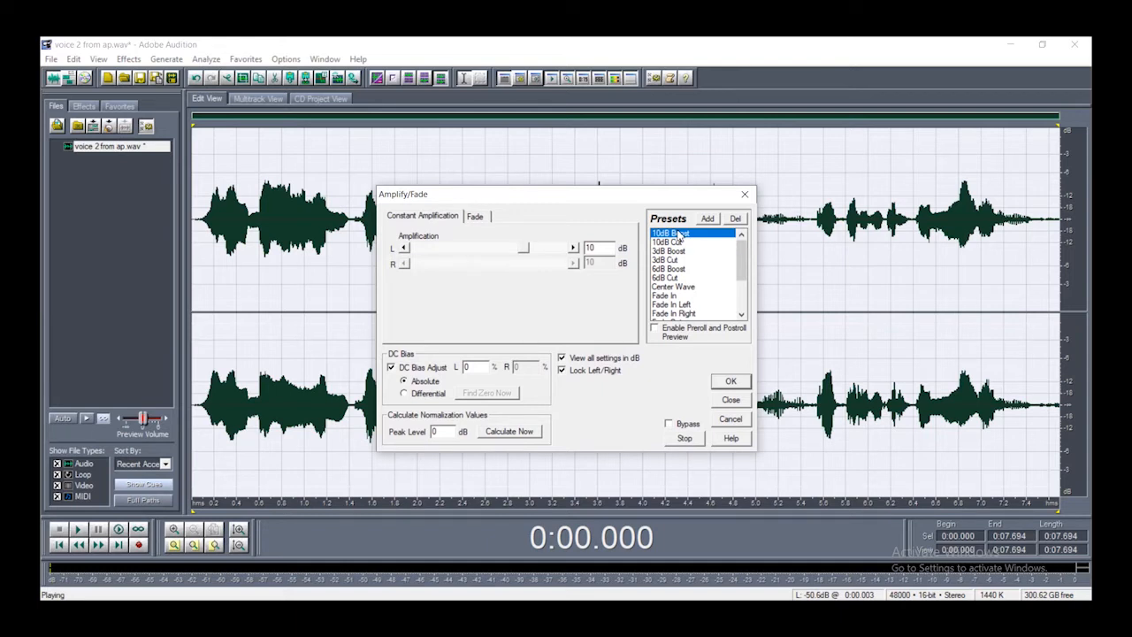
{"action": "left_click", "coordinate": [731, 381]}
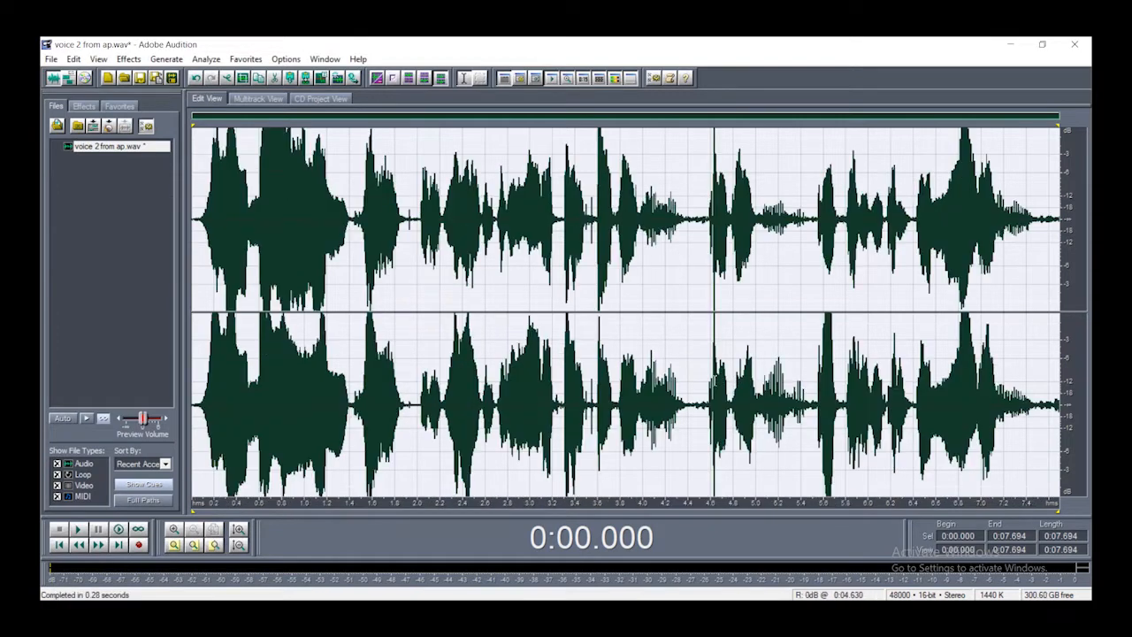
Play the amplified recording from its start to check the boosted volume, and stop it
{"action": "key", "text": "space"}
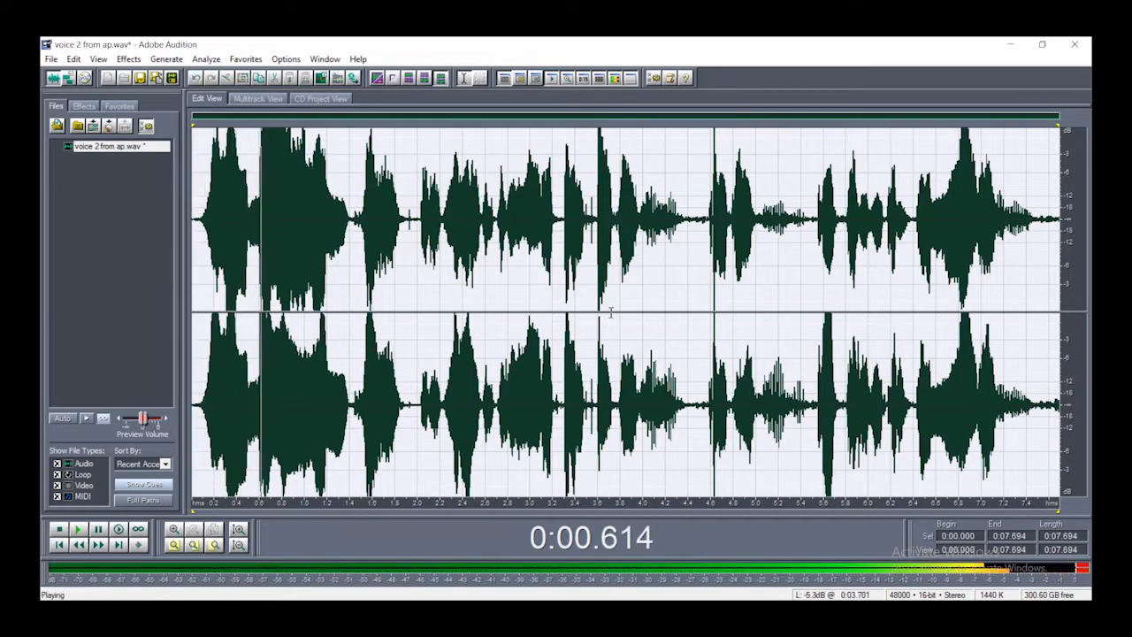
{"action": "key", "text": "space"}
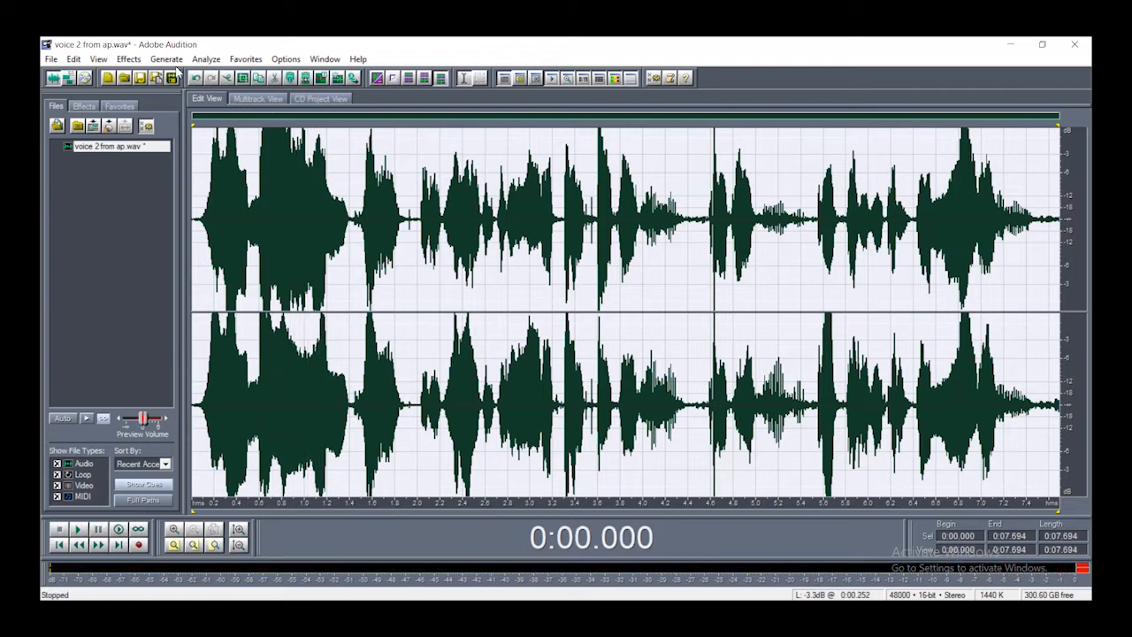
{"action": "key", "text": "space"}
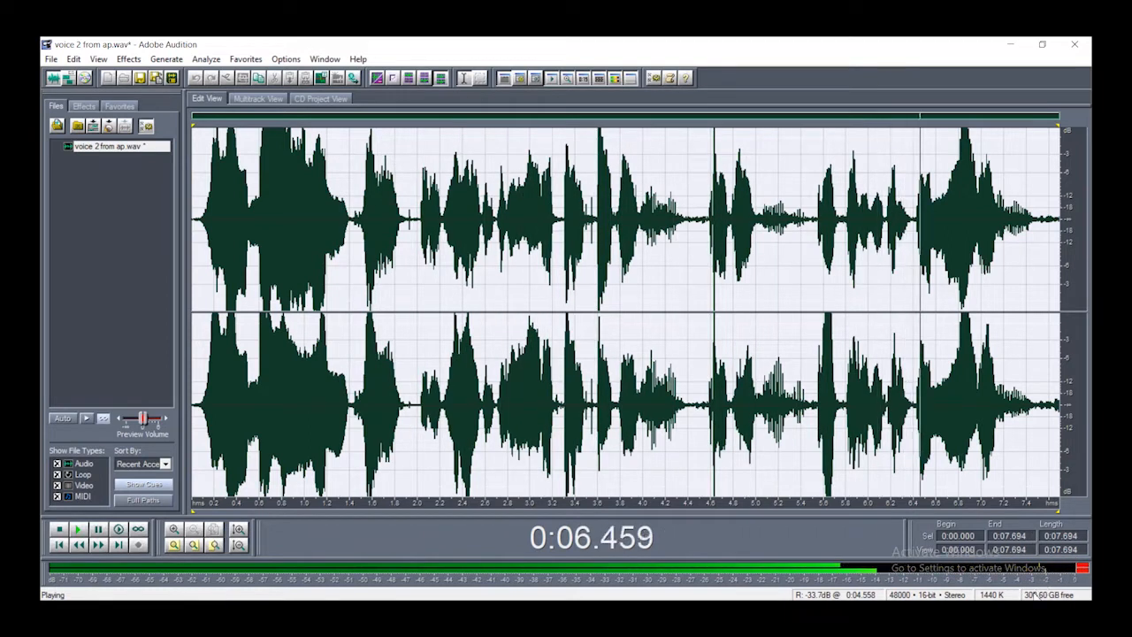
{"action": "key", "text": "space"}
Open the Dynamics Processing effect for the whole recording
{"action": "left_click", "coordinate": [129, 60]}
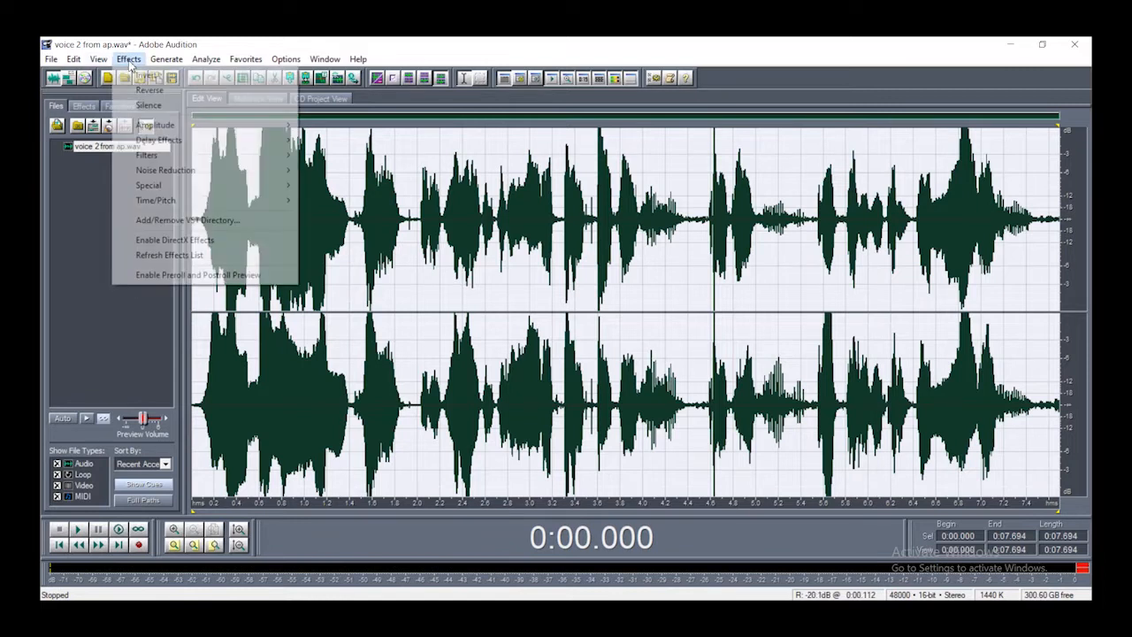
{"action": "mouse_move", "coordinate": [150, 133]}
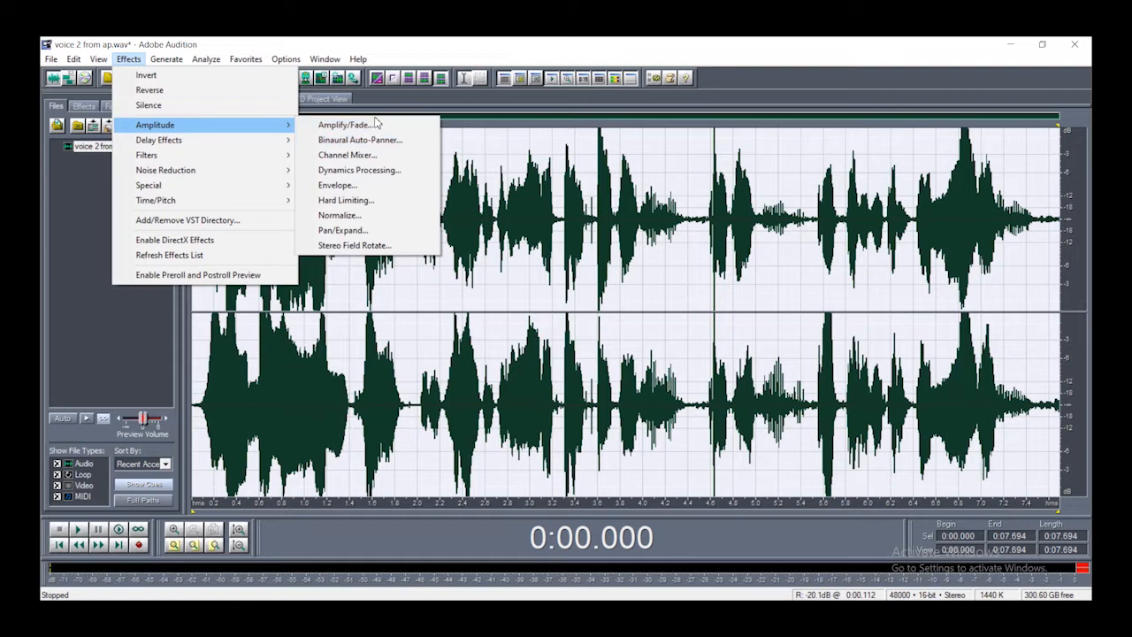
{"action": "left_click", "coordinate": [369, 170]}
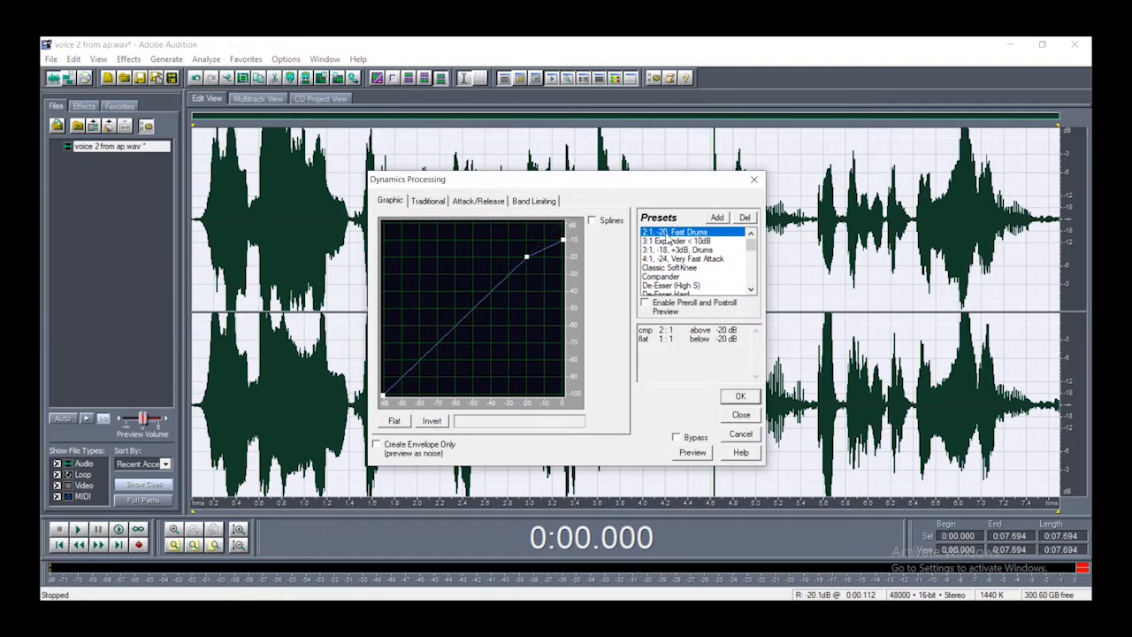
Try the Limit Hard -9 dB and Limit Soft -24 dB w/boost presets while previewing the sound
{"action": "scroll", "coordinate": [683, 279], "scroll_direction": "down", "scroll_amount": 5}
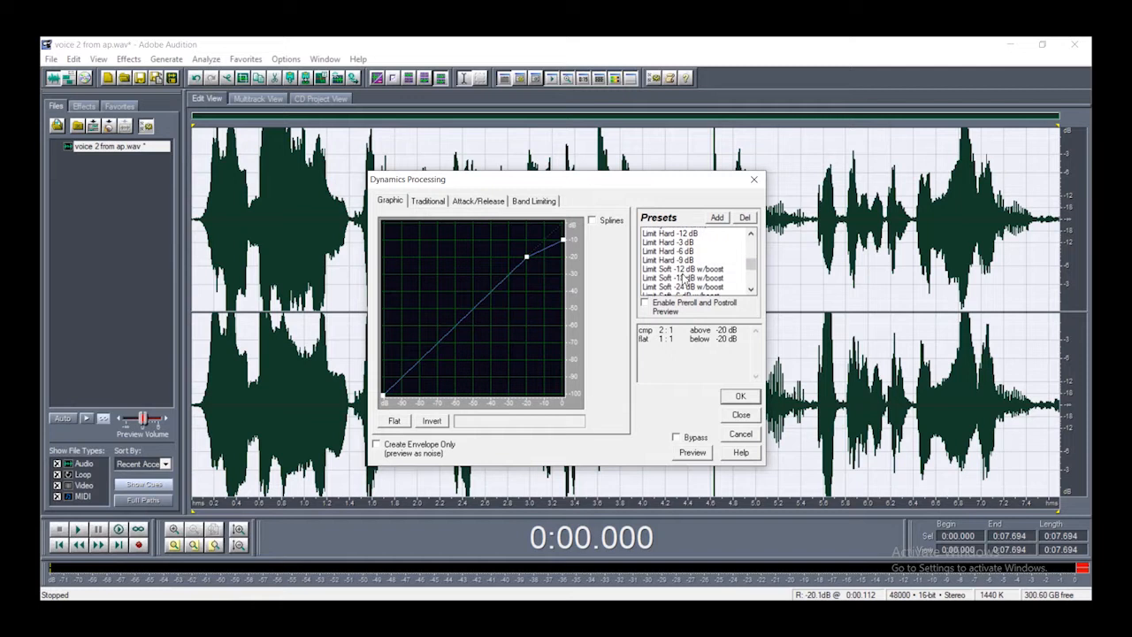
{"action": "left_click", "coordinate": [668, 250]}
{"action": "left_click", "coordinate": [703, 456]}
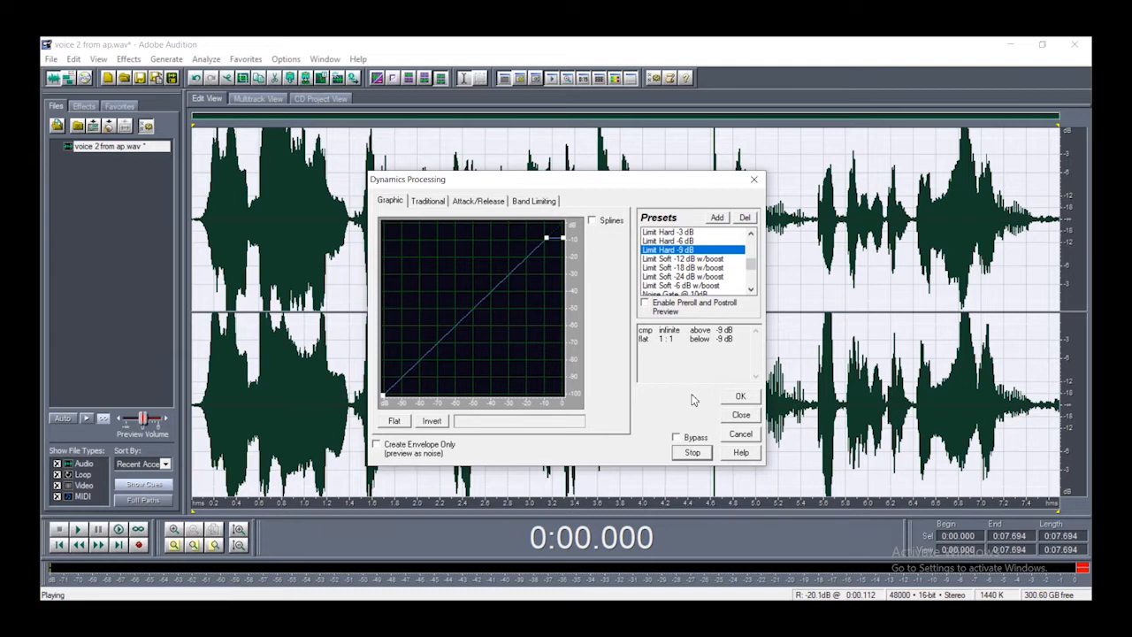
{"action": "left_click", "coordinate": [718, 279]}
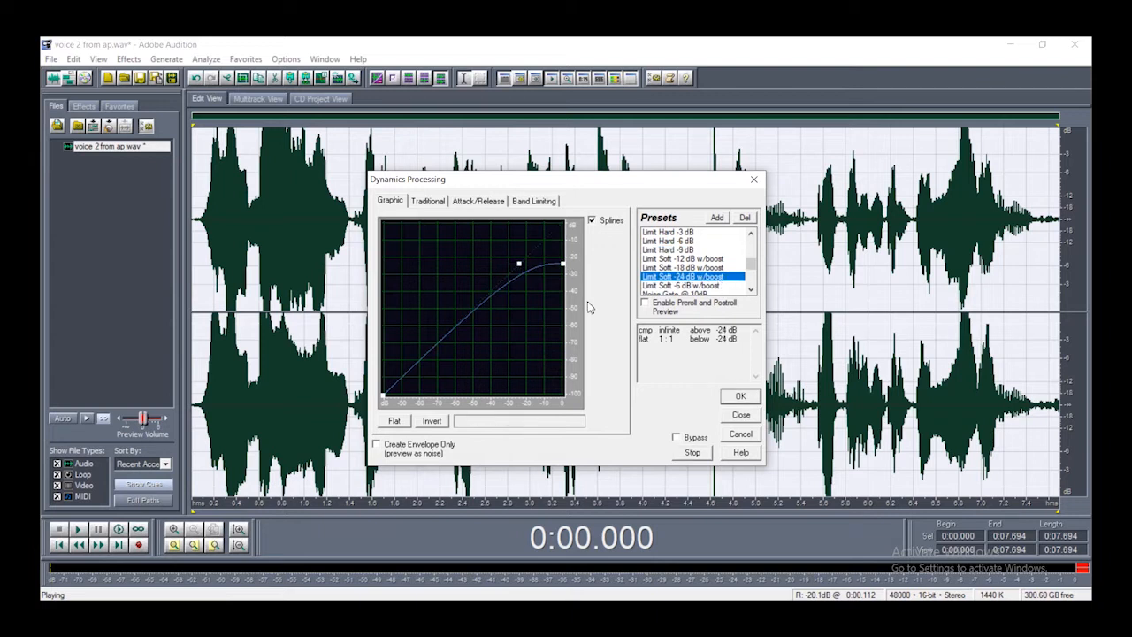
{"action": "left_click", "coordinate": [694, 452]}
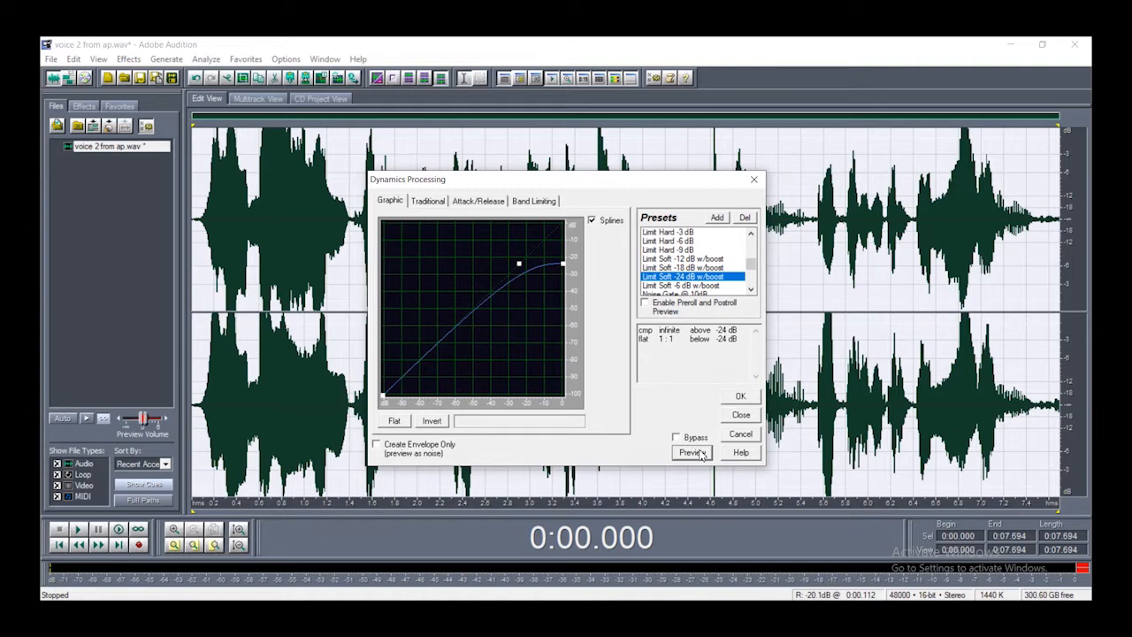
Try a custom dynamics curve with one high point at -81.8 dB input and another mapping -41.5 dB to -100 dB, previewing the sound
{"action": "left_click_drag", "start_coordinate": [519, 264], "coordinate": [416, 242]}
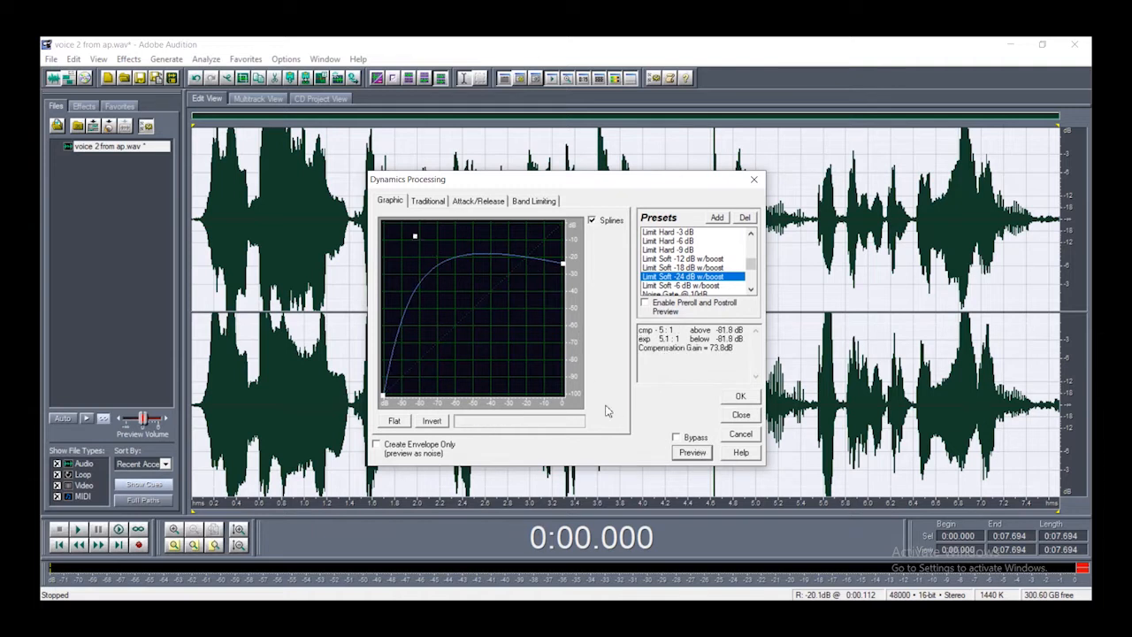
{"action": "left_click", "coordinate": [693, 453]}
{"action": "left_click_drag", "start_coordinate": [423, 239], "coordinate": [532, 387]}
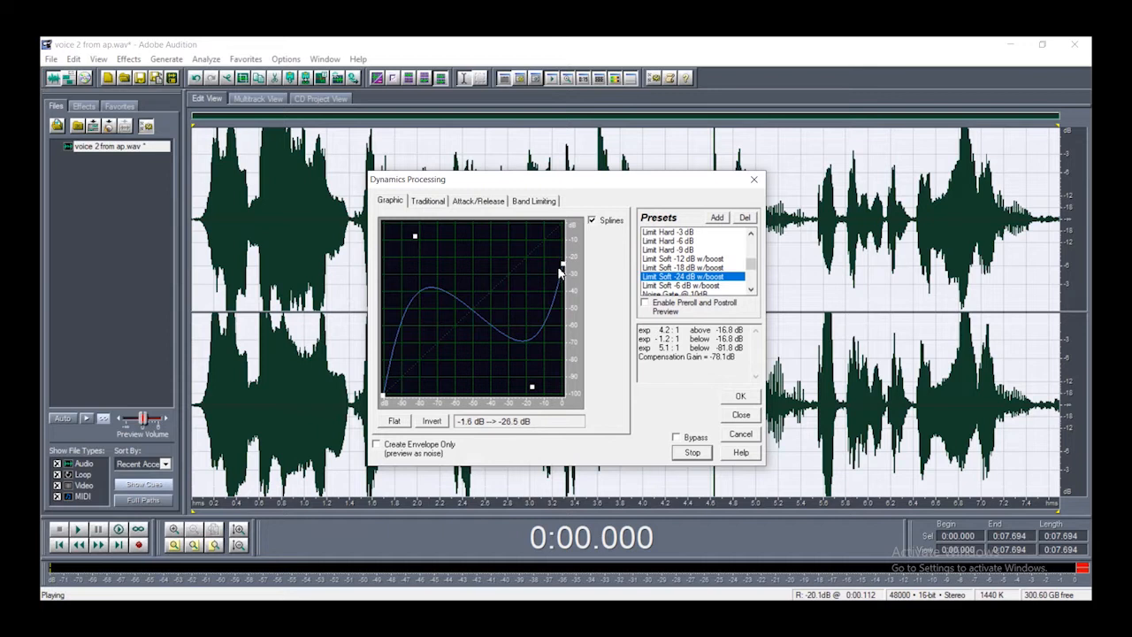
{"action": "left_click", "coordinate": [531, 389]}
{"action": "left_click_drag", "start_coordinate": [531, 392], "coordinate": [487, 408]}
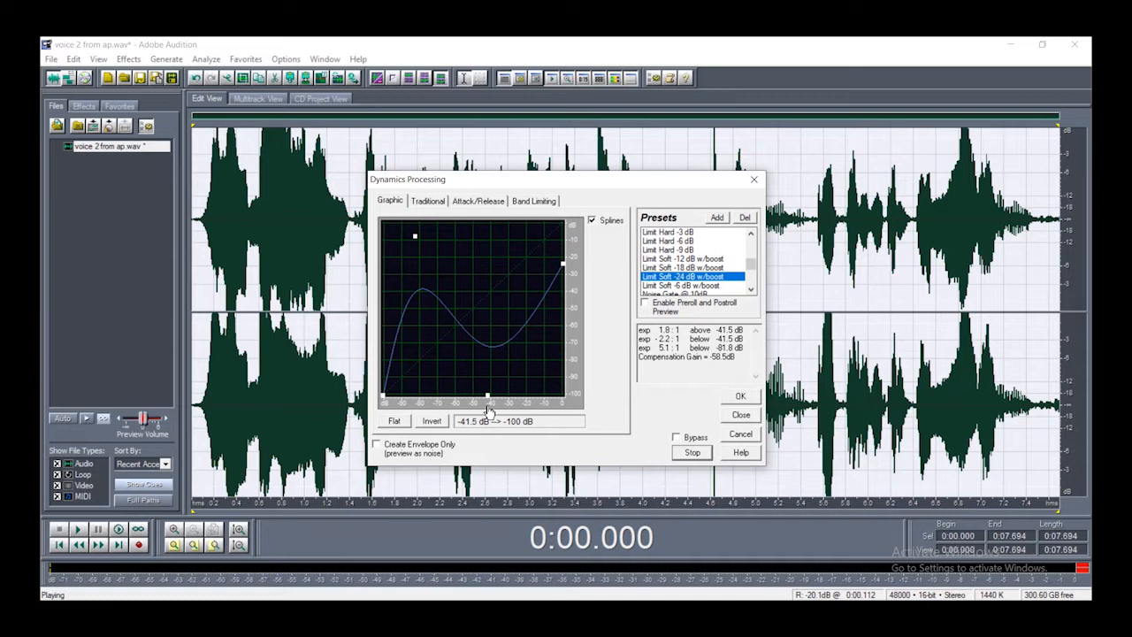
{"action": "left_click", "coordinate": [697, 453]}
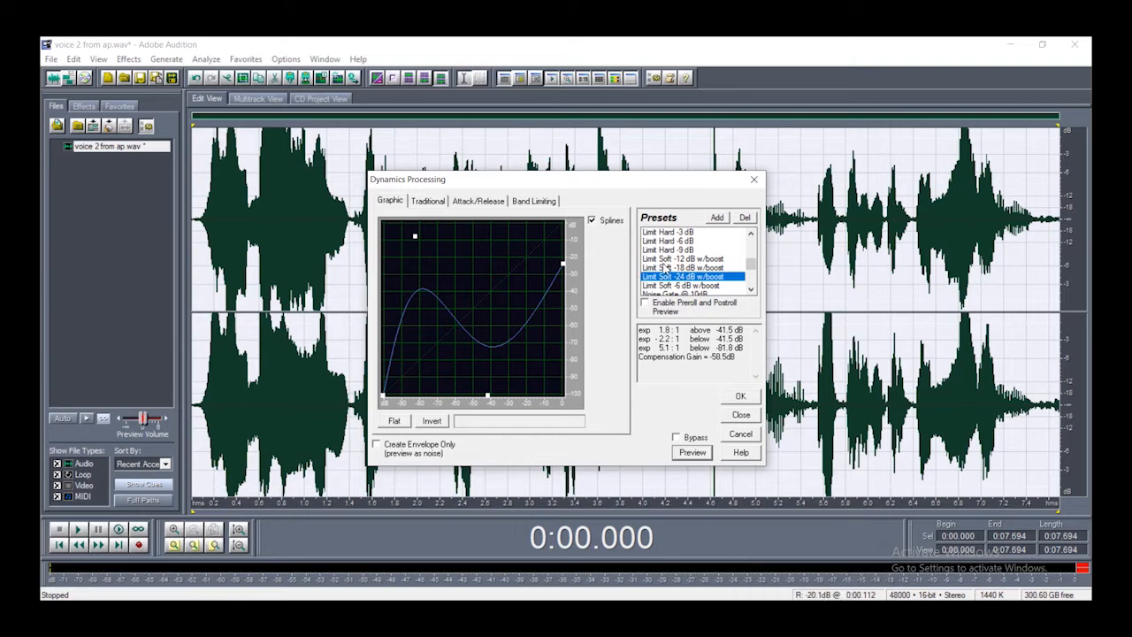
Preview the "2:1, -20, Fast Drums" dynamics preset and apply it to the whole recording
{"action": "scroll", "coordinate": [682, 291], "scroll_direction": "up", "scroll_amount": 8}
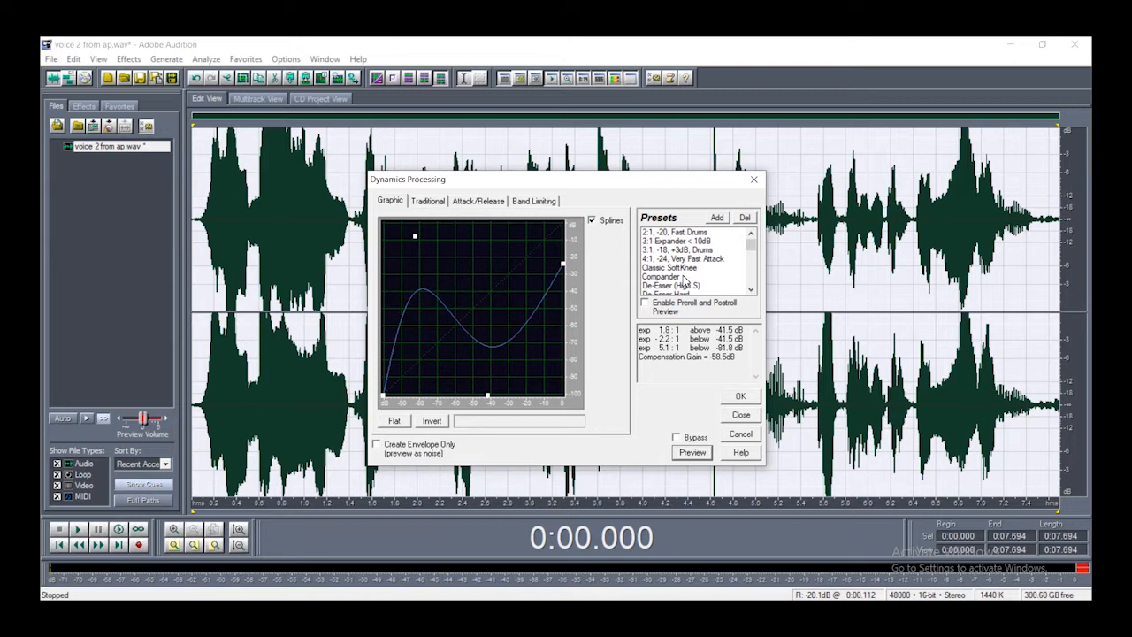
{"action": "left_click", "coordinate": [674, 231]}
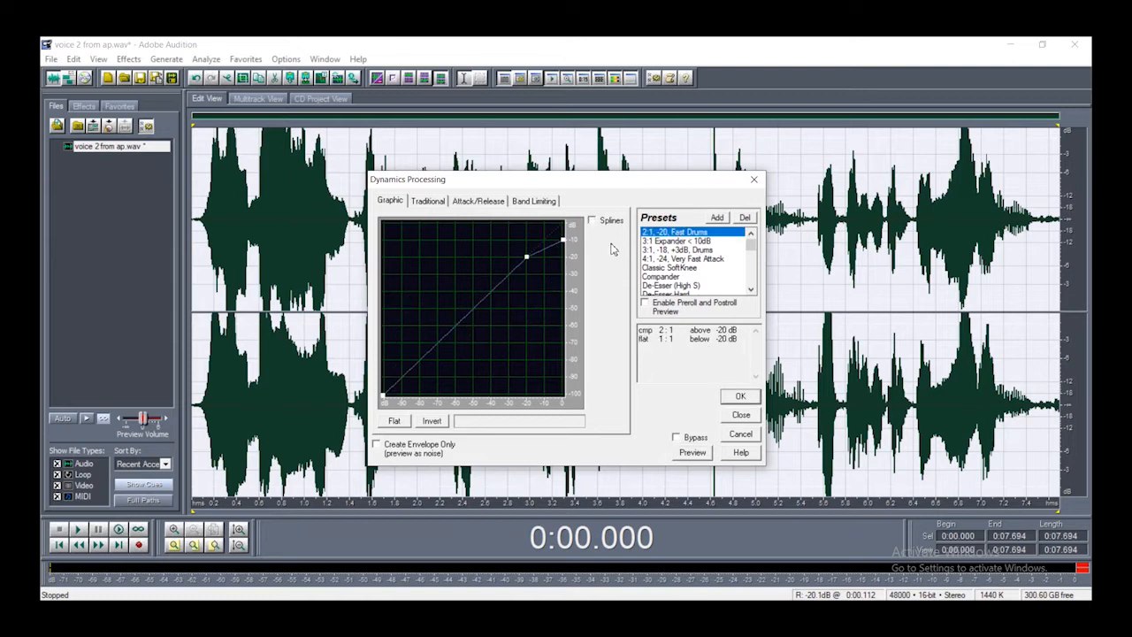
{"action": "left_click", "coordinate": [692, 454]}
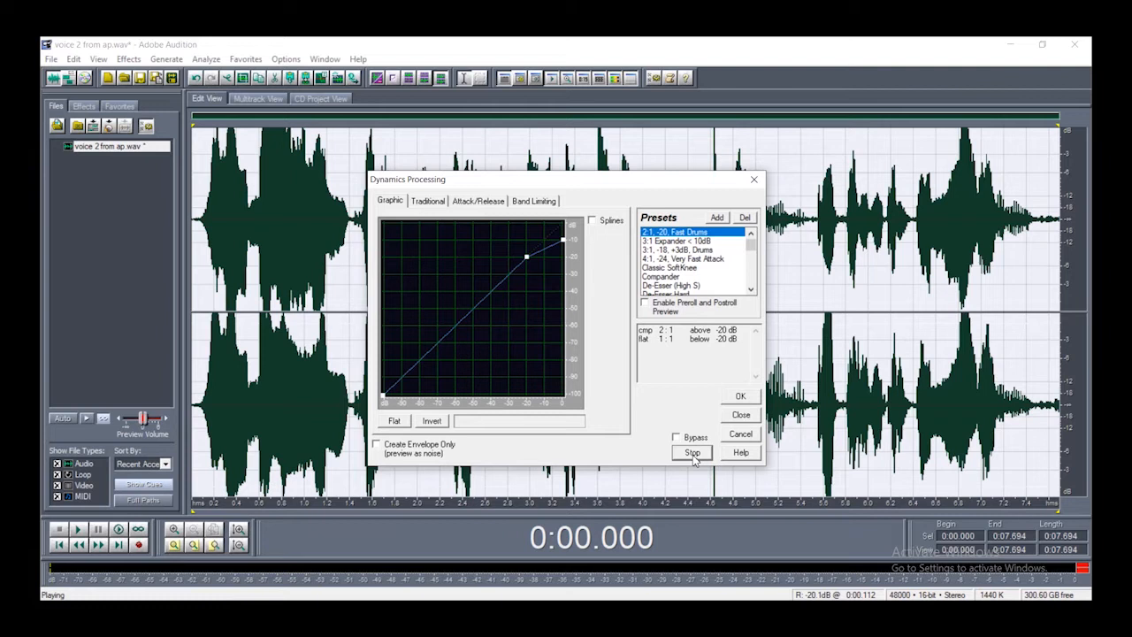
{"action": "left_click", "coordinate": [692, 453]}
{"action": "left_click", "coordinate": [736, 397]}
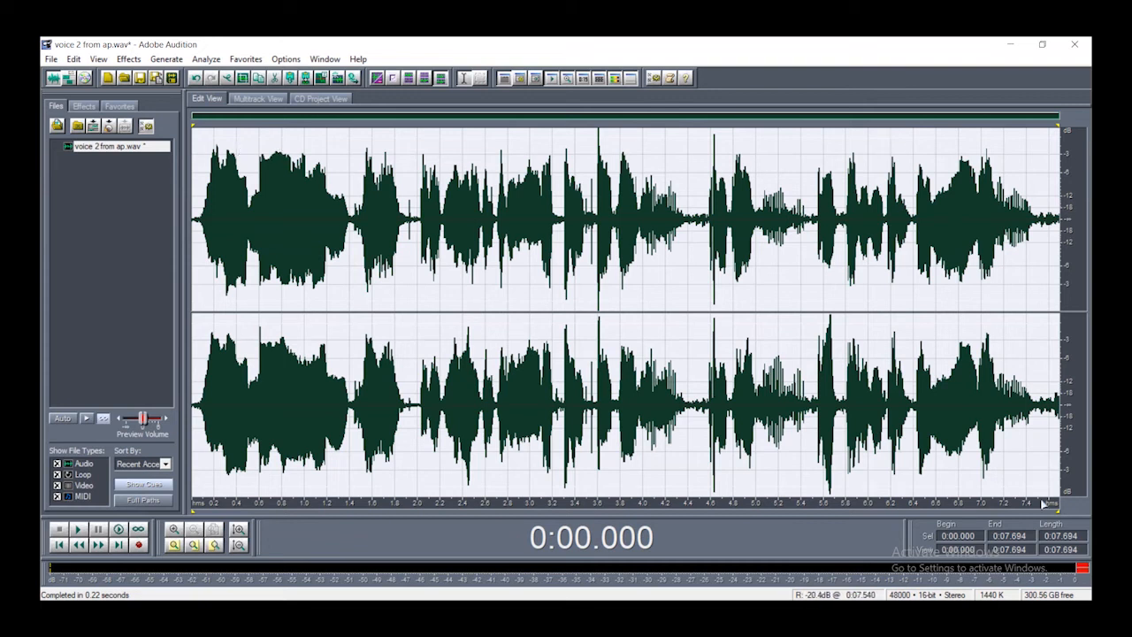
Play back the beginning of the recording twice to hear the applied dynamics processing
{"action": "key", "text": "space"}
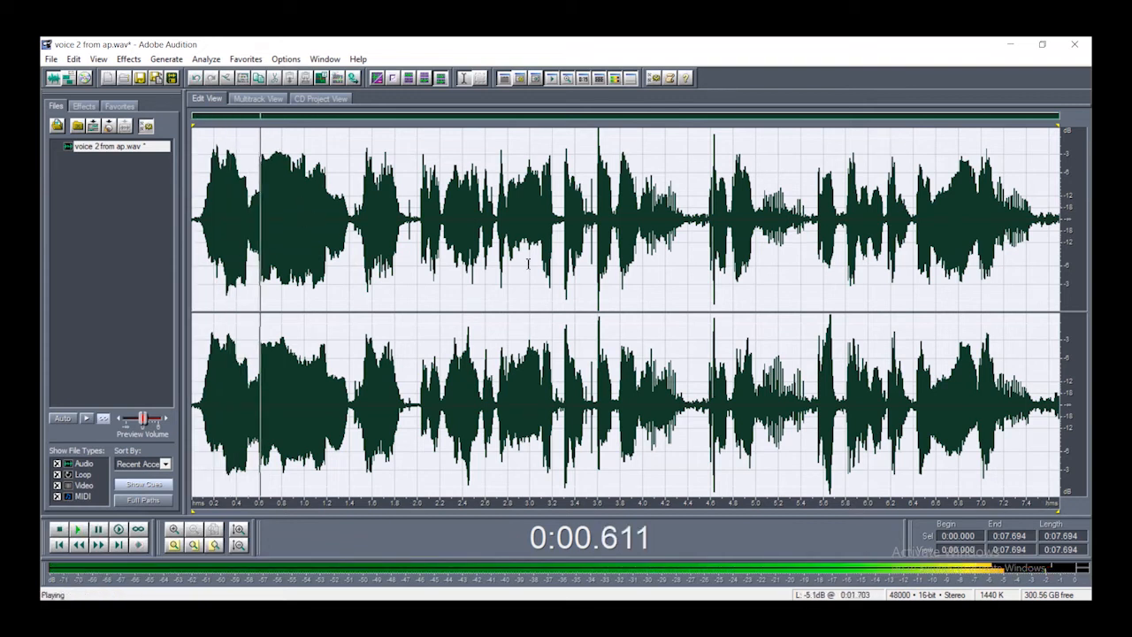
{"action": "key", "text": "space"}
{"action": "key", "text": "space"}
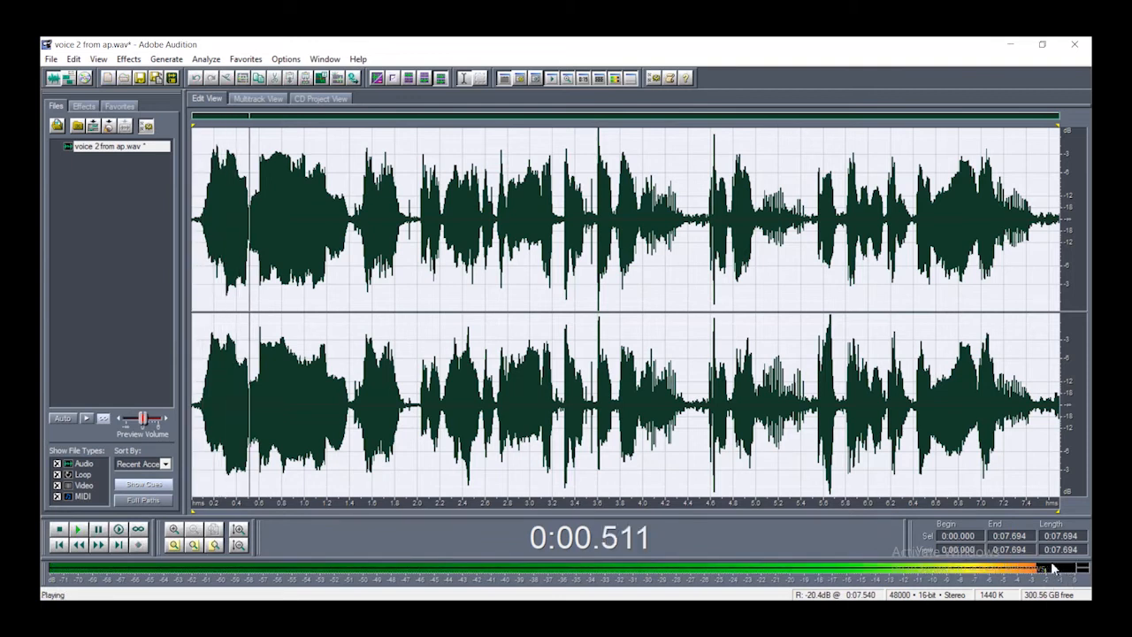
{"action": "key", "text": "space"}
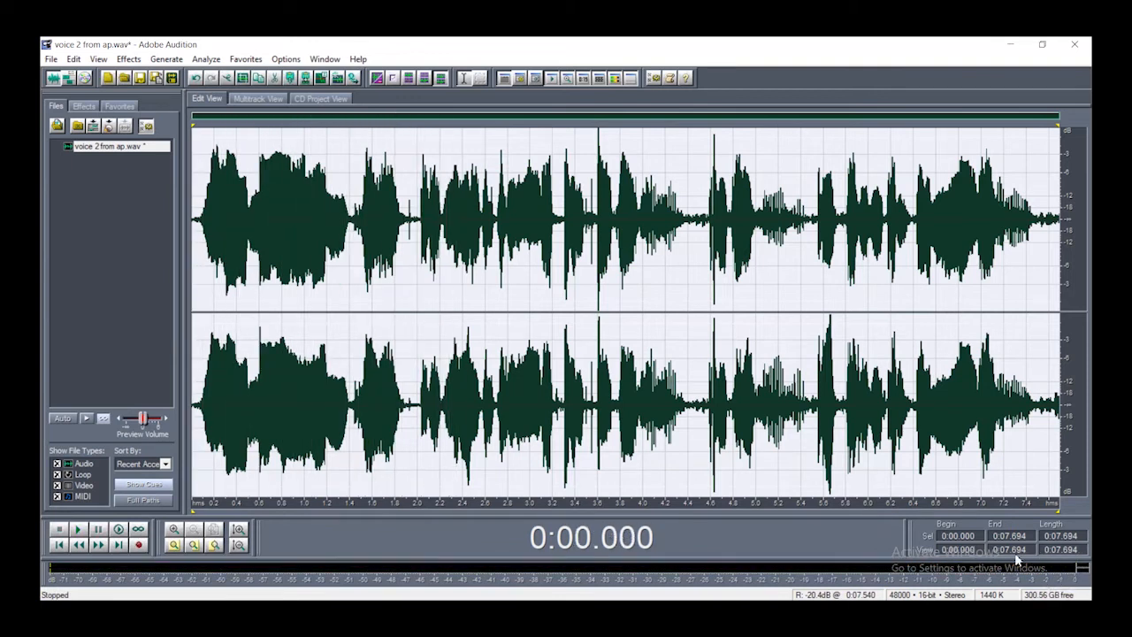
{"action": "left_click", "coordinate": [128, 58]}
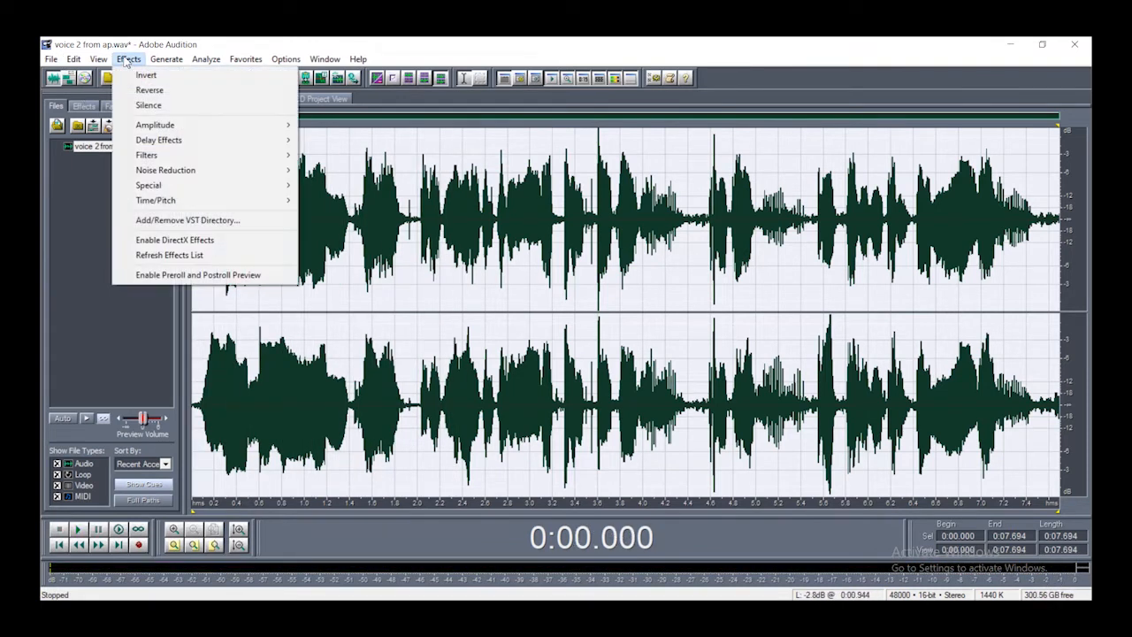
{"action": "mouse_move", "coordinate": [188, 131]}
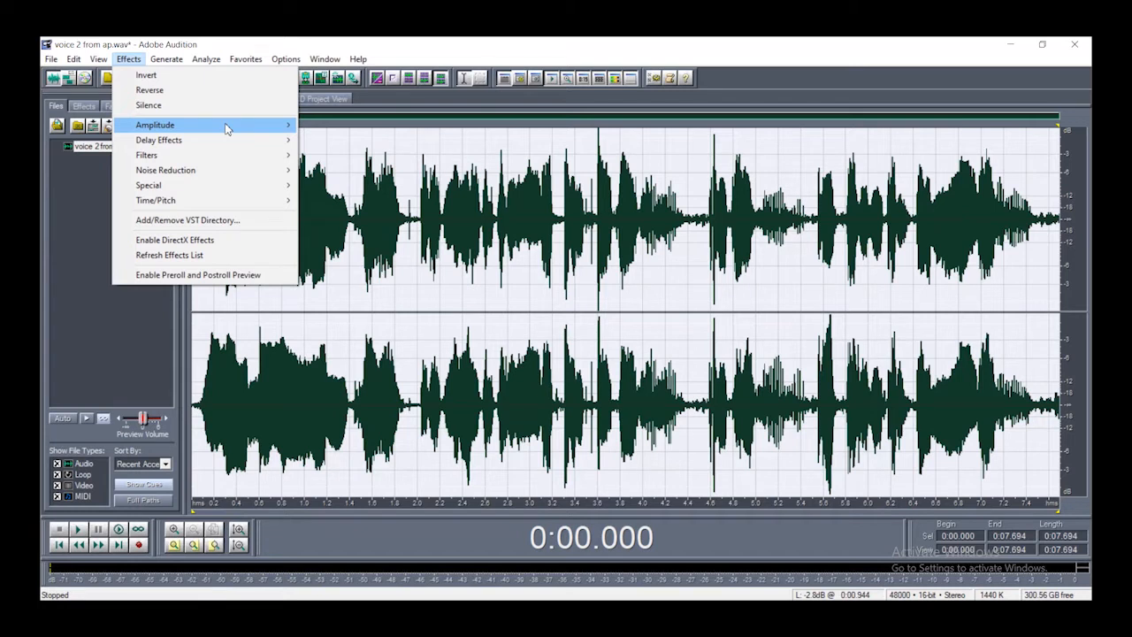
{"action": "mouse_move", "coordinate": [225, 144]}
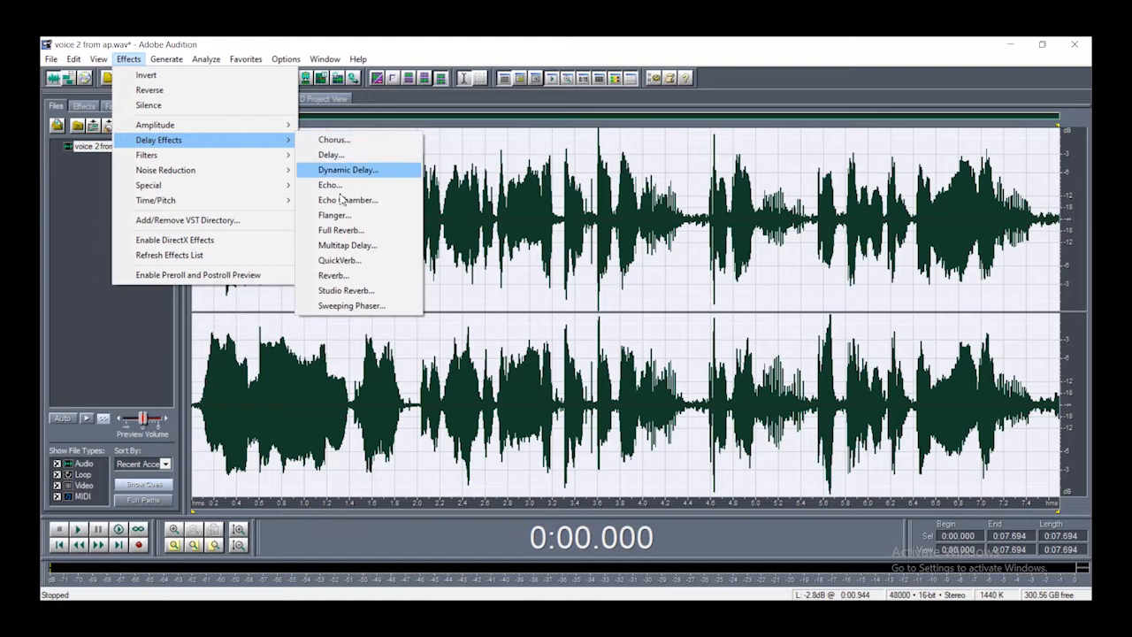
{"action": "left_click", "coordinate": [369, 281]}
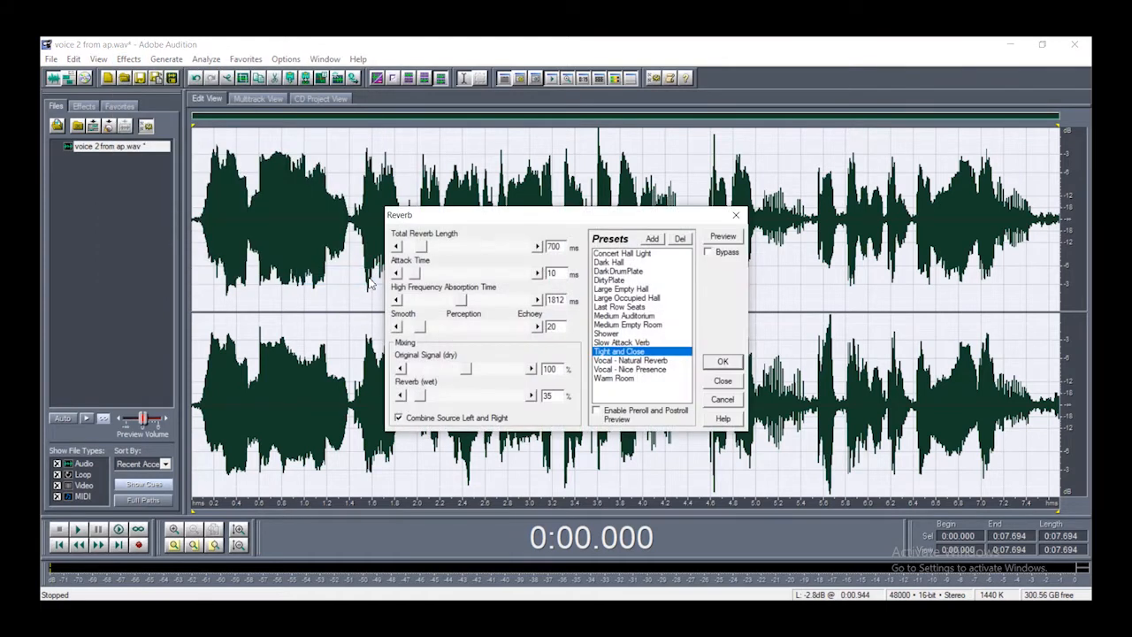
{"action": "left_click", "coordinate": [732, 219]}
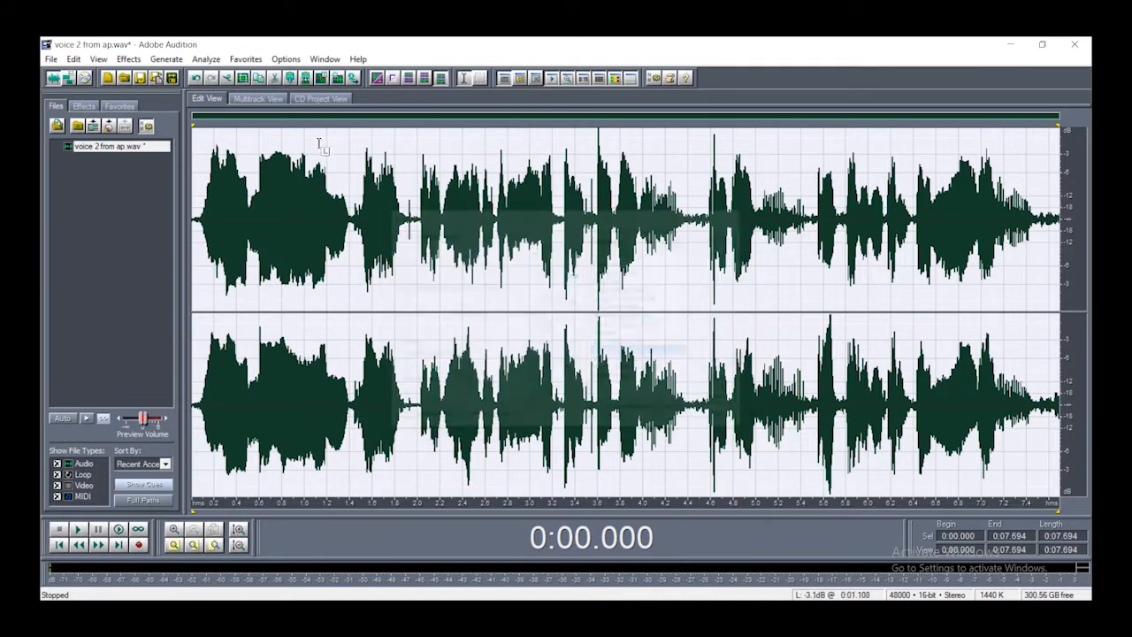
{"action": "double_click", "coordinate": [133, 46]}
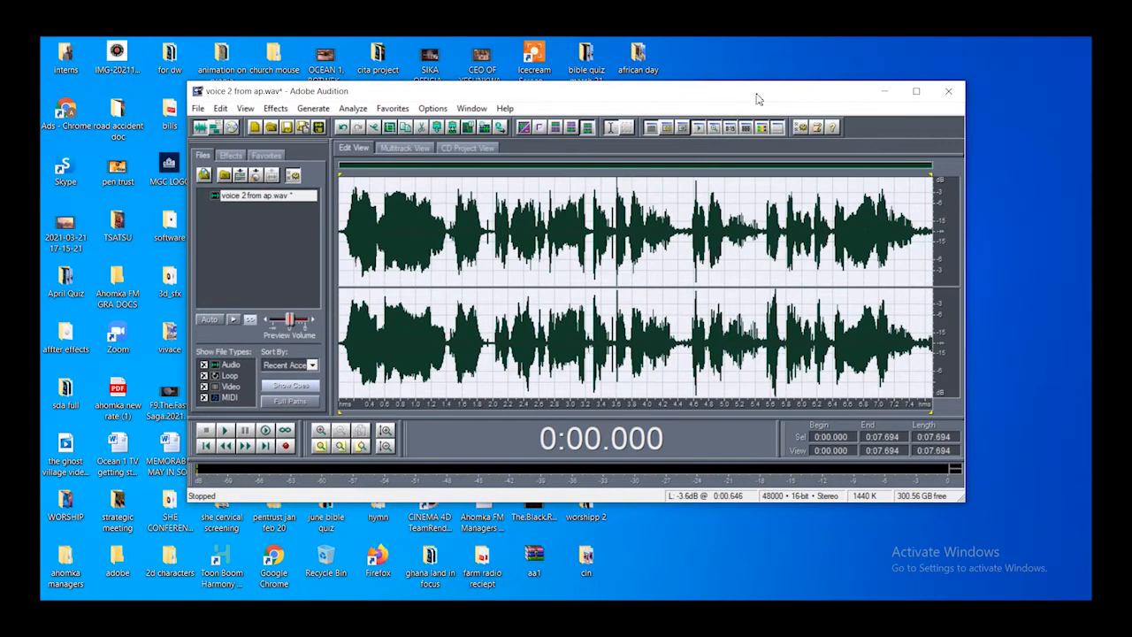
{"action": "left_click", "coordinate": [923, 92]}
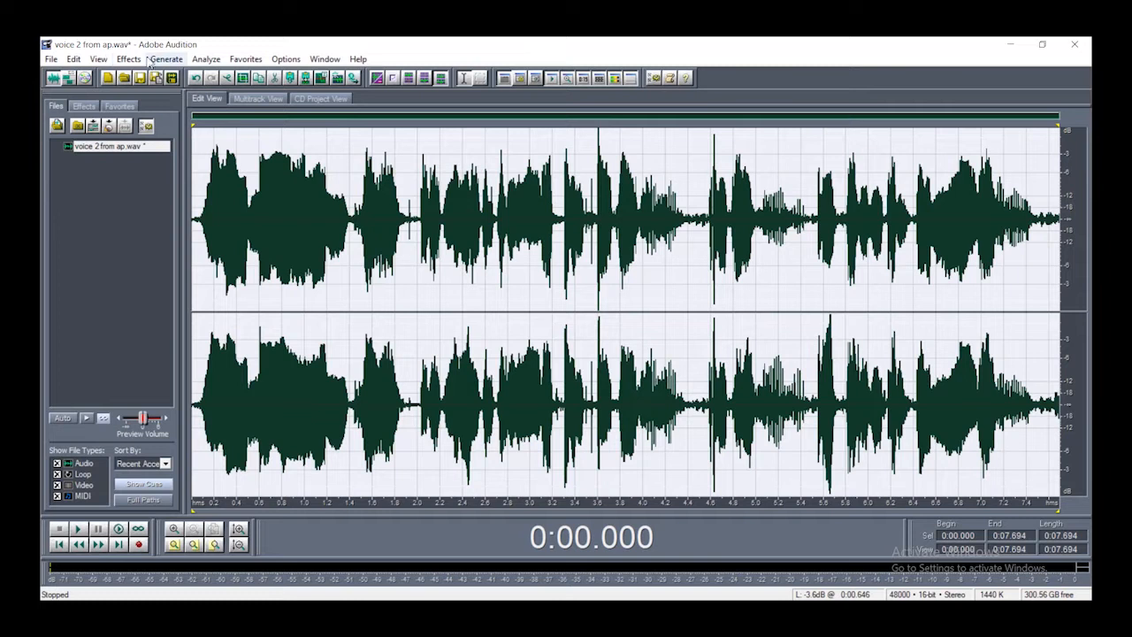
Open the Reverb effect for the whole recording
{"action": "left_click", "coordinate": [128, 58]}
{"action": "mouse_move", "coordinate": [171, 151]}
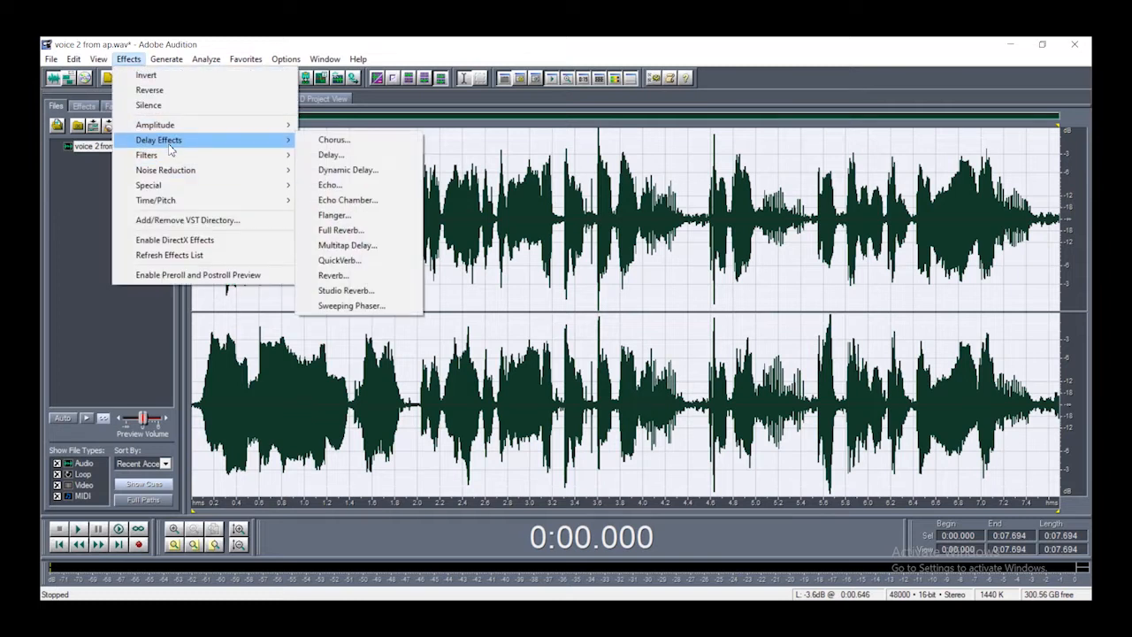
{"action": "left_click", "coordinate": [367, 275]}
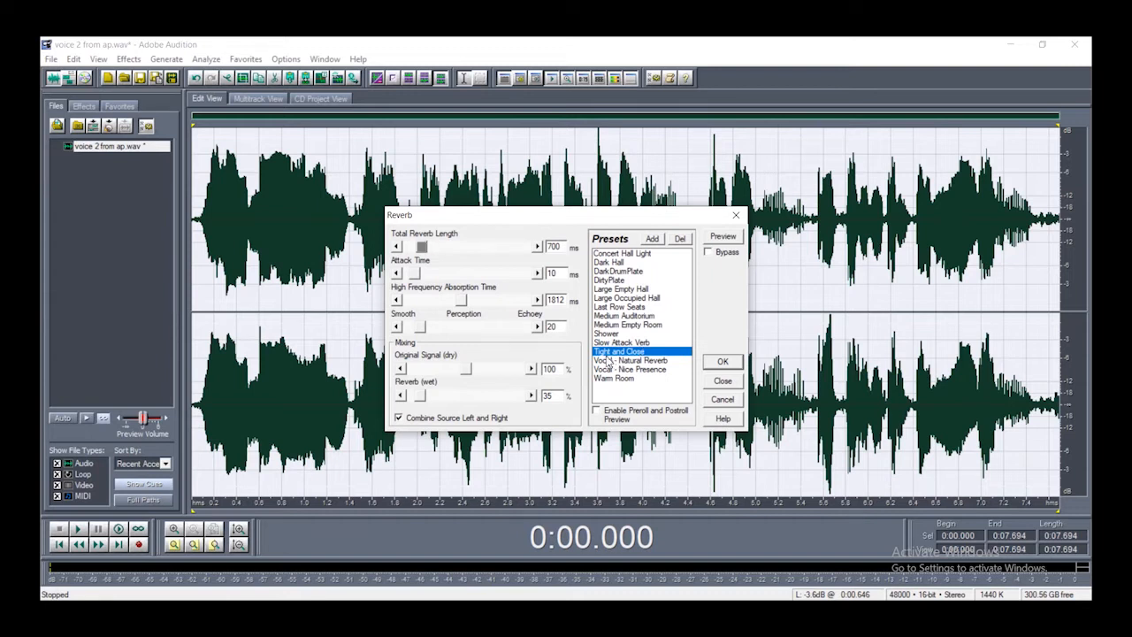
Try the Dark Hall and Vocal - Natural Reverb presets, previewing the sound of each and comparing Dark Hall again
{"action": "left_click", "coordinate": [619, 262]}
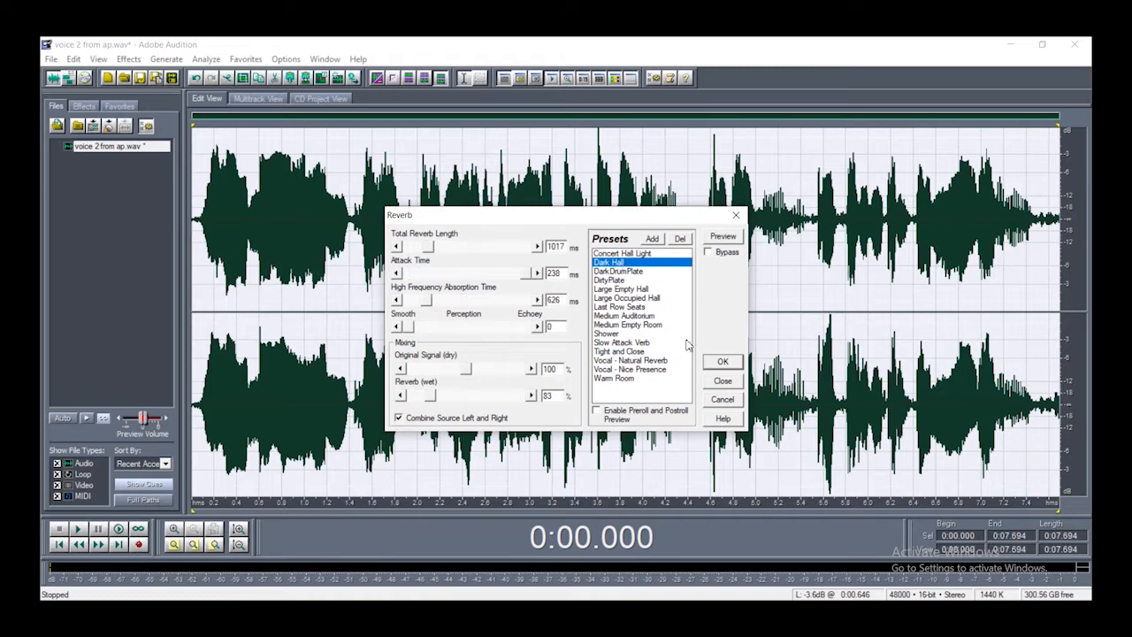
{"action": "left_click", "coordinate": [722, 237]}
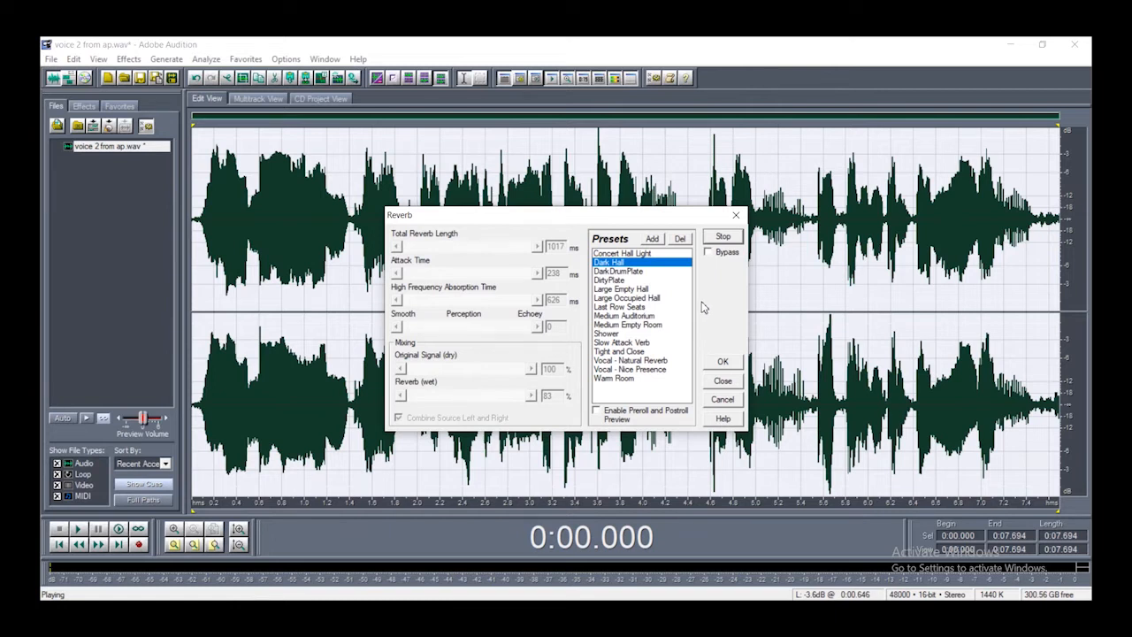
{"action": "left_click", "coordinate": [723, 237]}
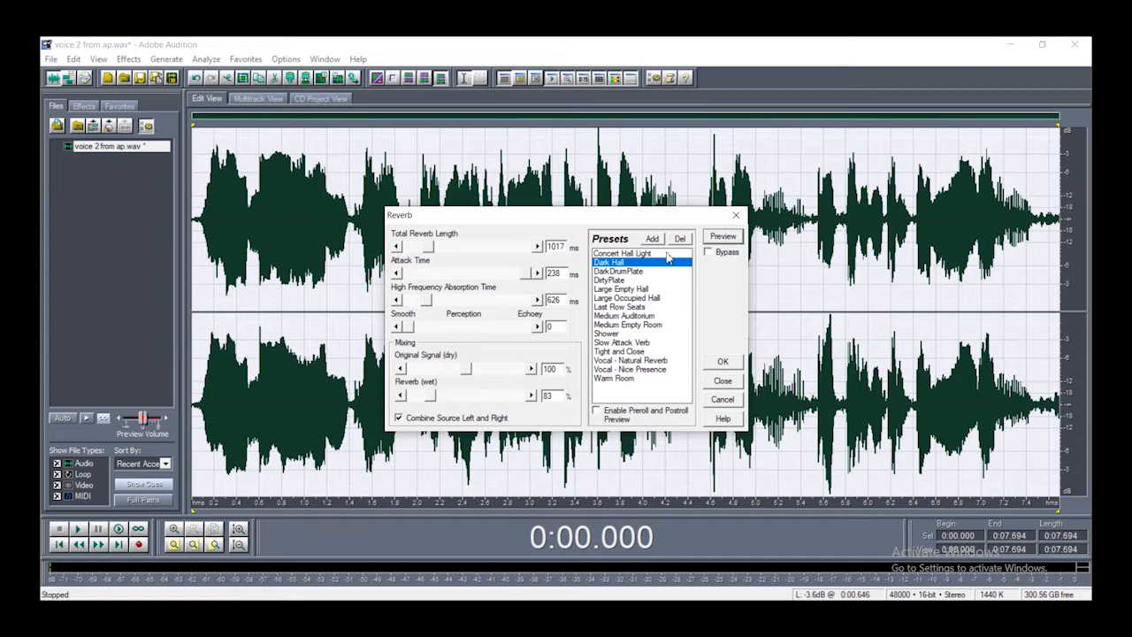
{"action": "left_click", "coordinate": [633, 362]}
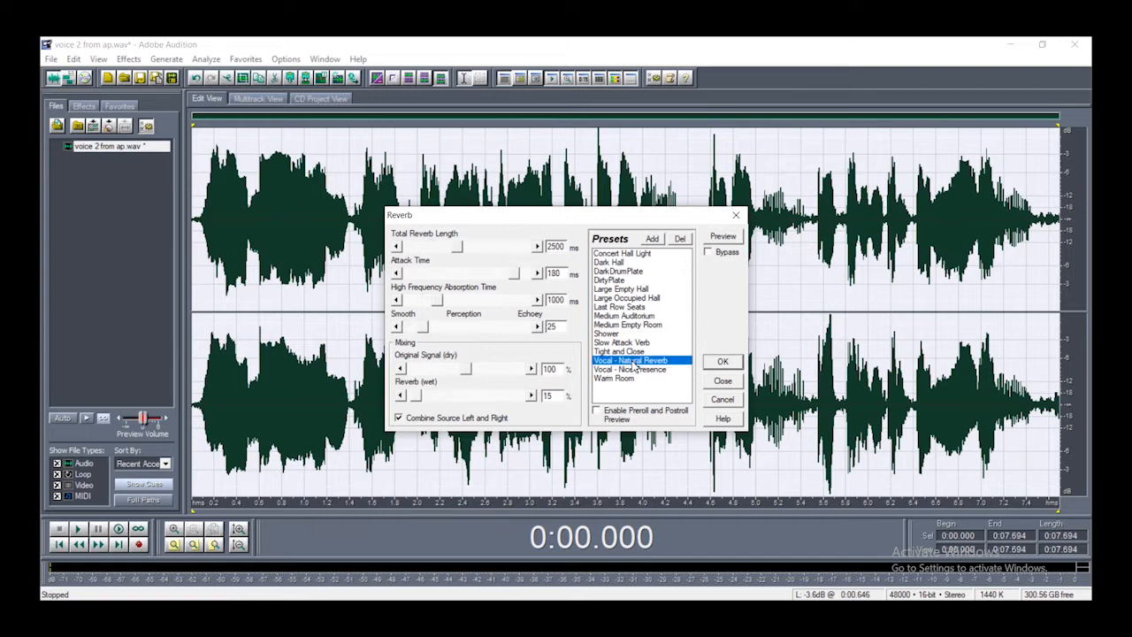
{"action": "left_click", "coordinate": [723, 237]}
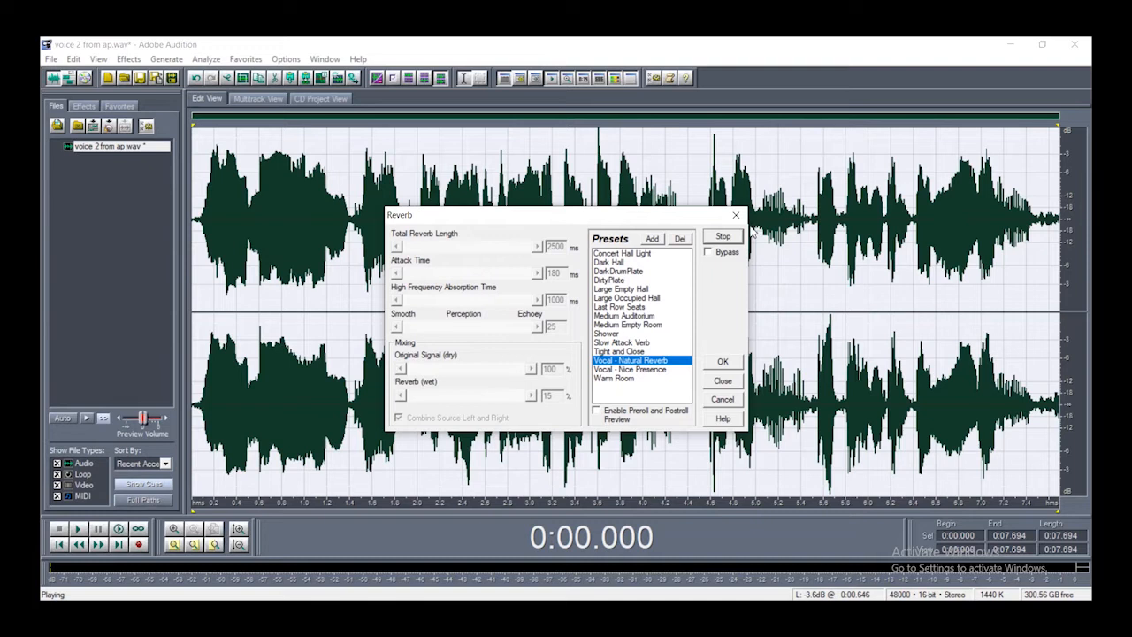
{"action": "left_click", "coordinate": [724, 237]}
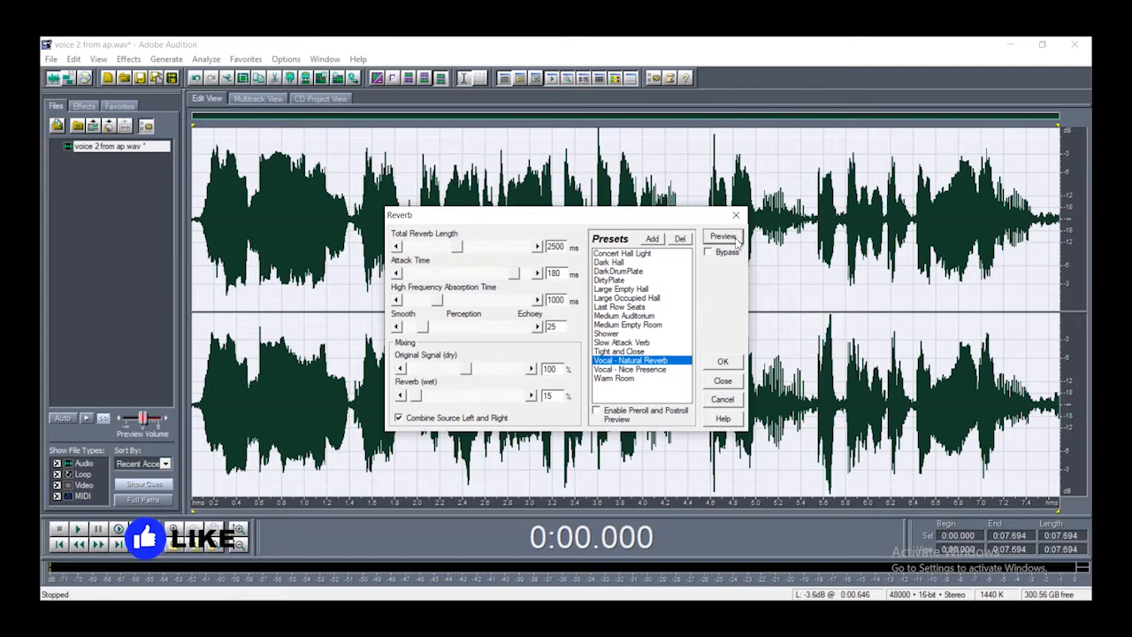
{"action": "left_click", "coordinate": [625, 263]}
{"action": "left_click", "coordinate": [725, 237]}
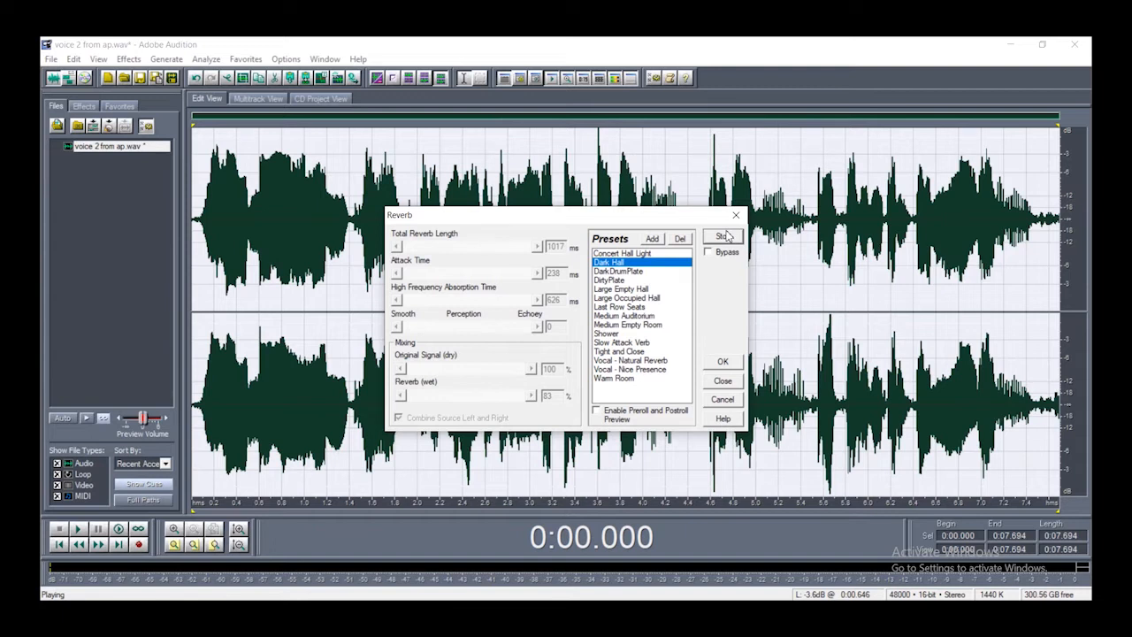
{"action": "left_click", "coordinate": [727, 237]}
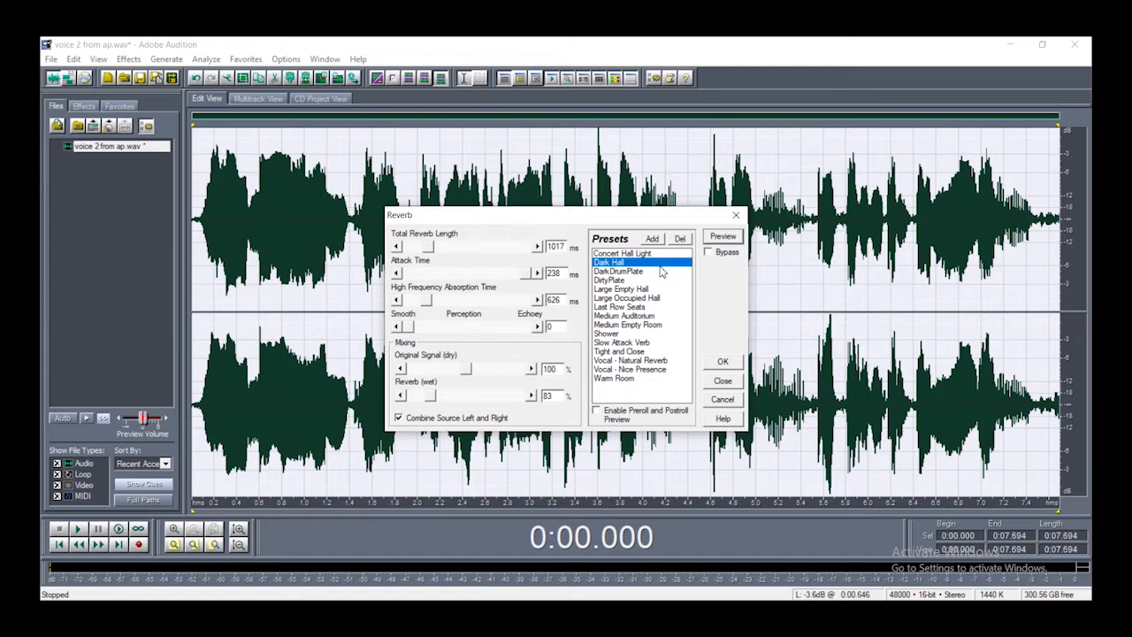
Apply the Tight and Close reverb preset to the whole recording and play back its beginning
{"action": "left_click", "coordinate": [622, 351]}
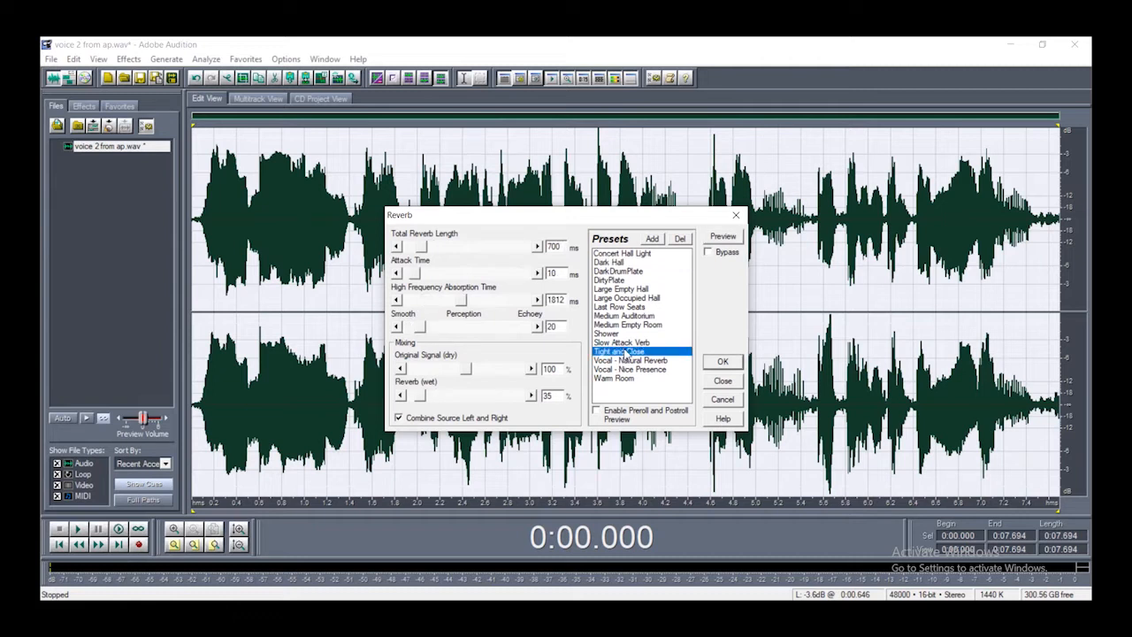
{"action": "left_click", "coordinate": [723, 362]}
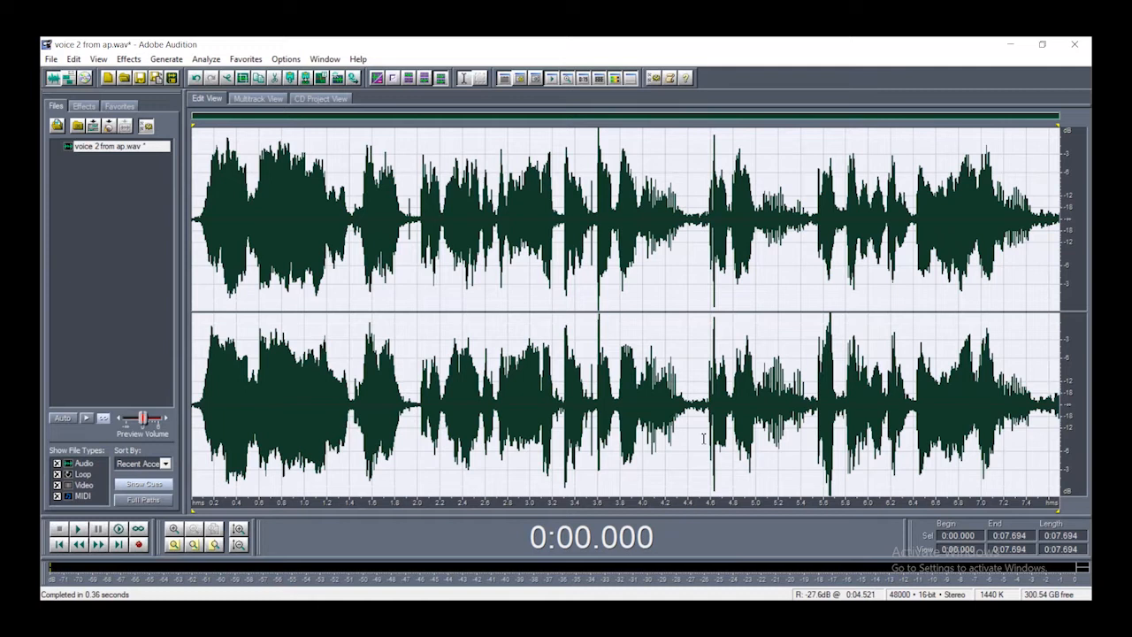
{"action": "key", "text": "space"}
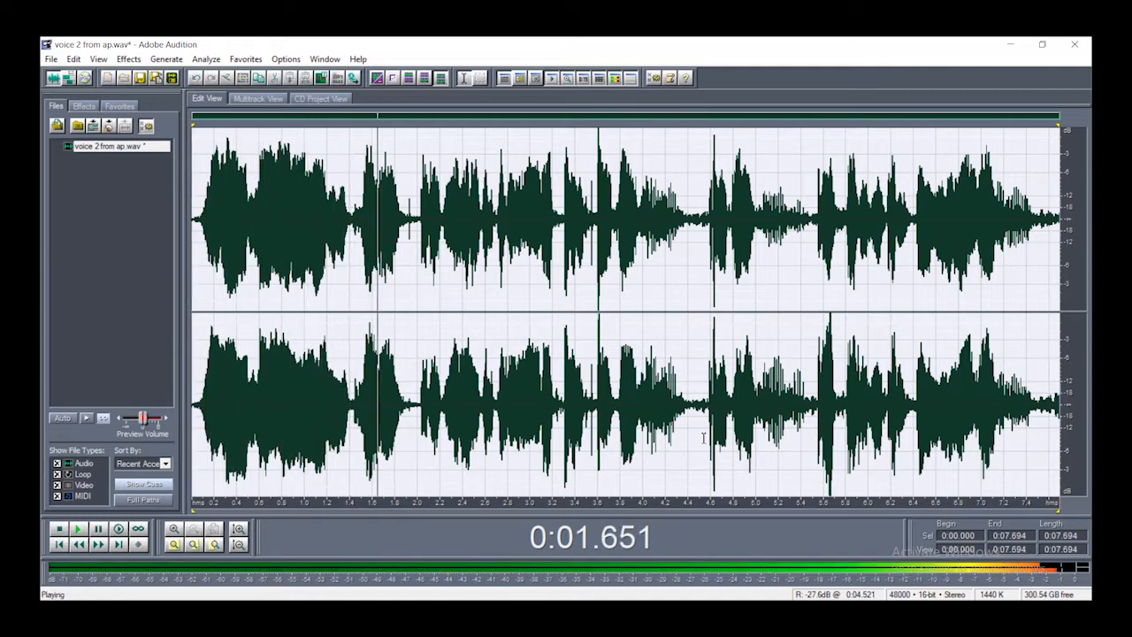
{"action": "key", "text": "space"}
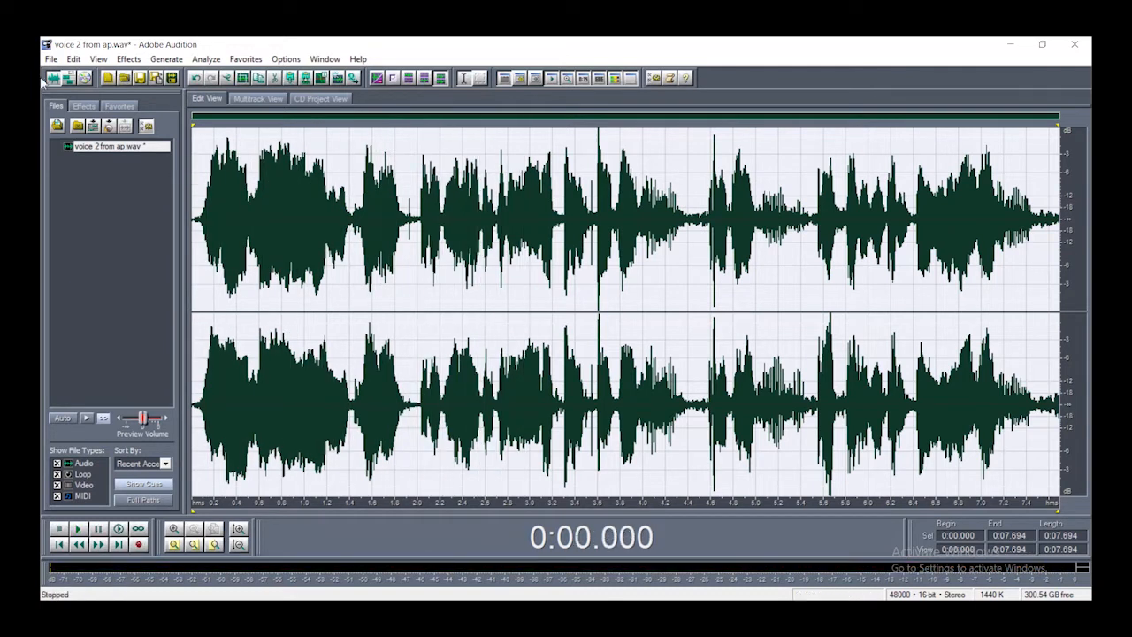
Preview the Graphic Equalizer's 30-band Punch&Sparkle preset, apply it to the whole recording and play back the result
{"action": "left_click", "coordinate": [128, 59]}
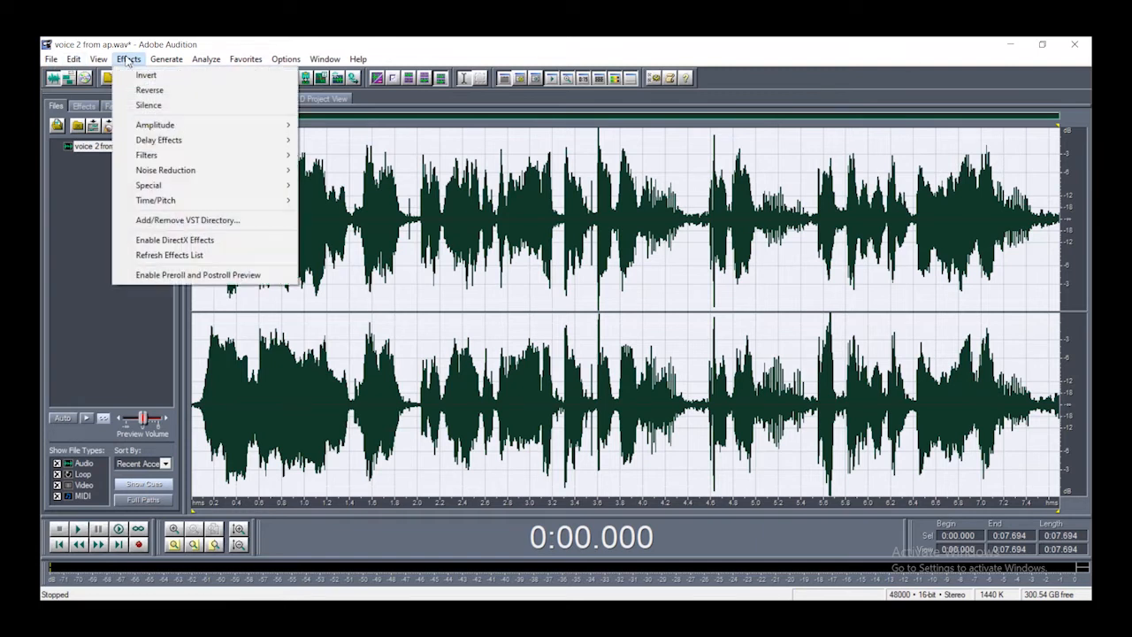
{"action": "mouse_move", "coordinate": [196, 156]}
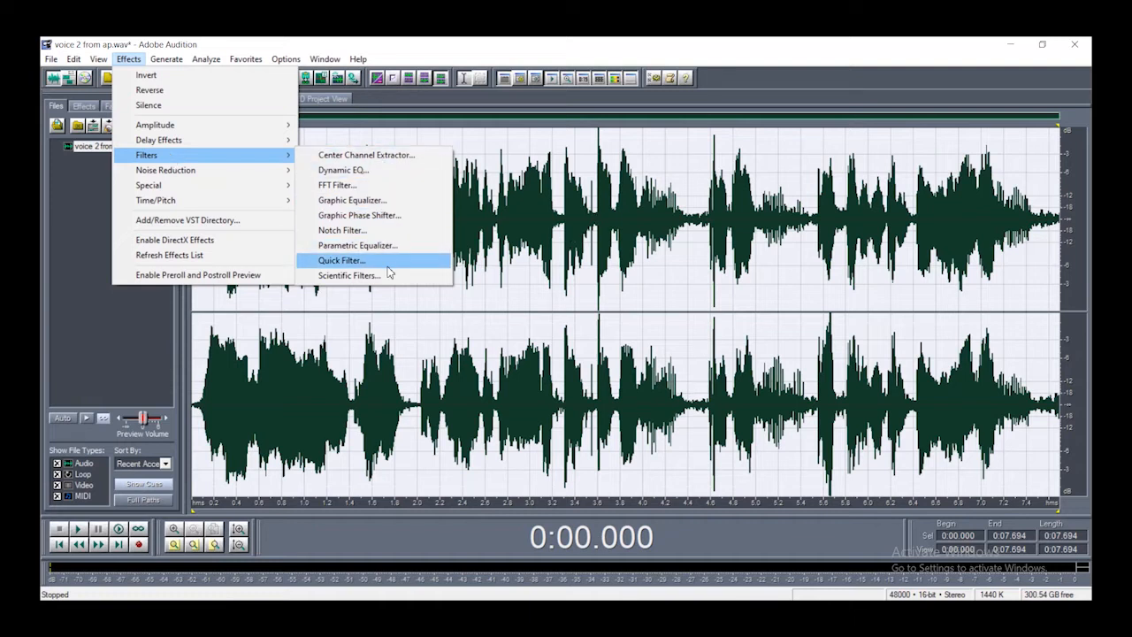
{"action": "left_click", "coordinate": [387, 203]}
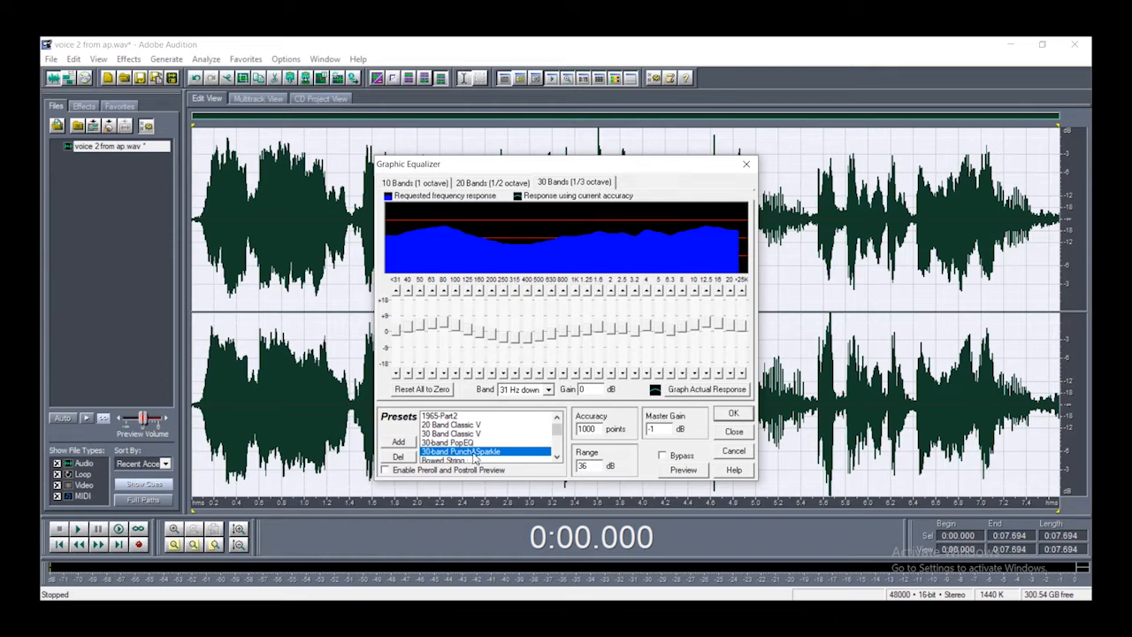
{"action": "left_click", "coordinate": [695, 474]}
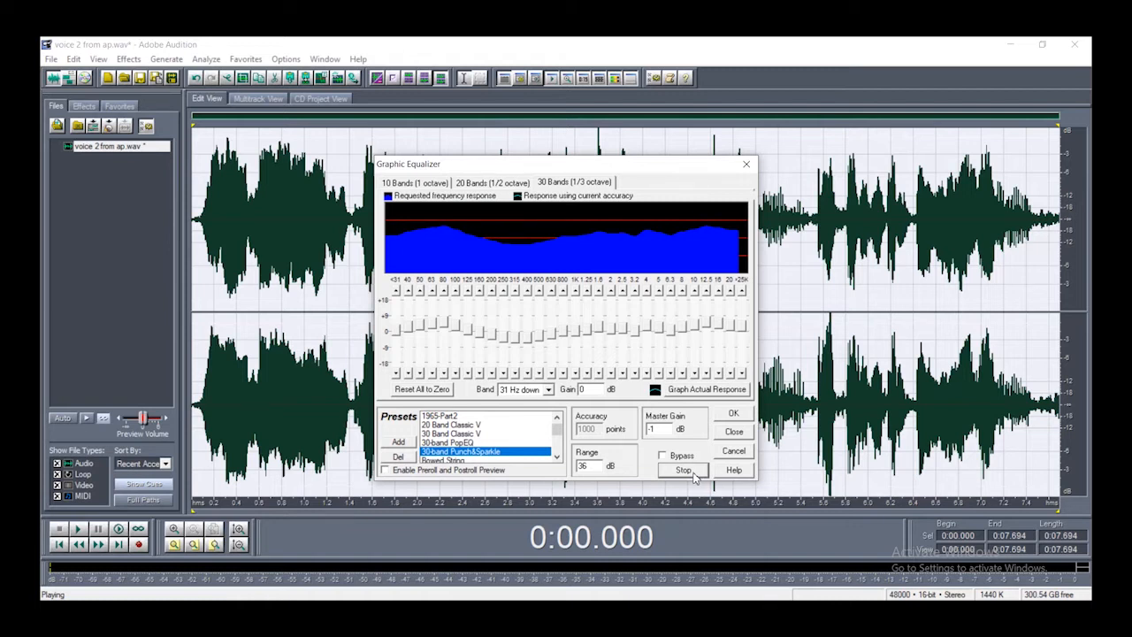
{"action": "left_click", "coordinate": [733, 415]}
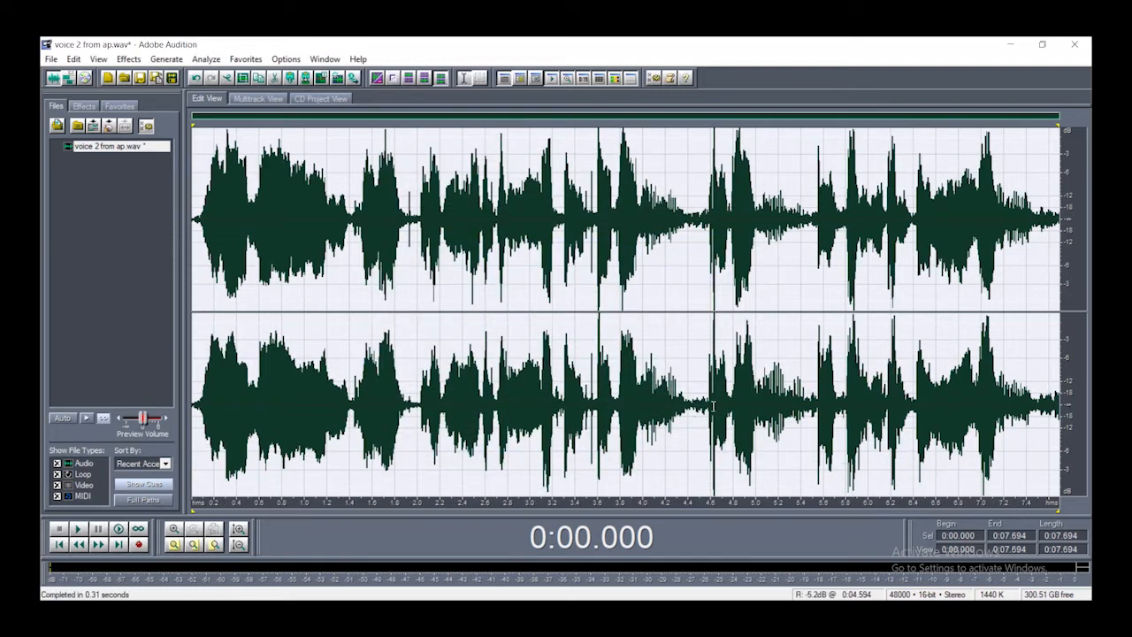
{"action": "key", "text": "space"}
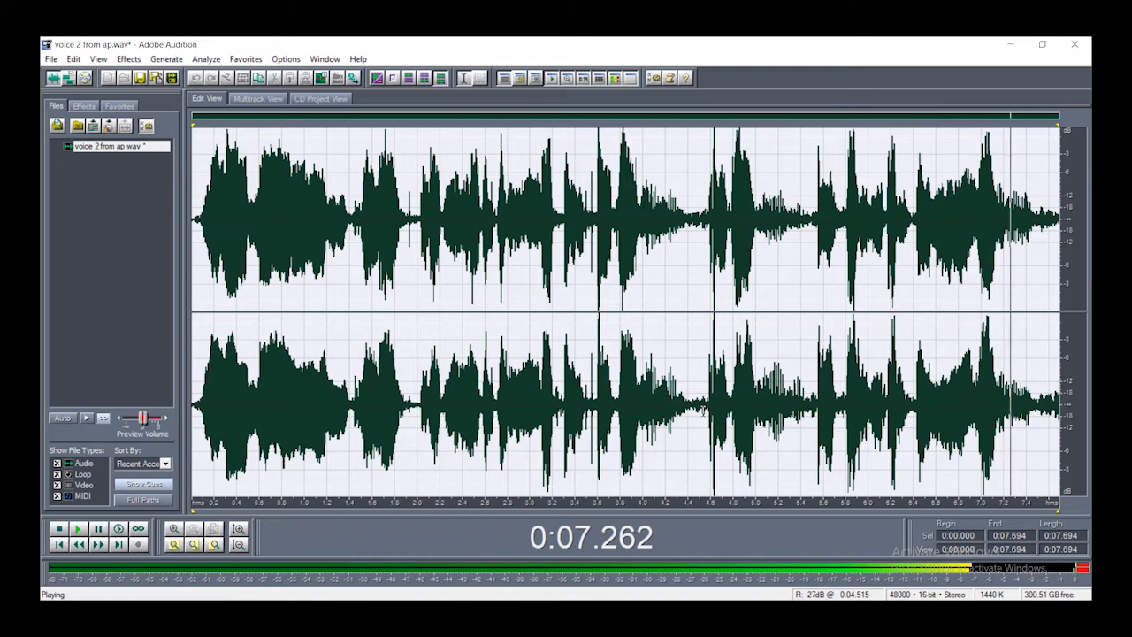
Preview the Quick Filter's Bass Boost preset, apply it to the whole recording and play back the result
{"action": "left_click", "coordinate": [130, 59]}
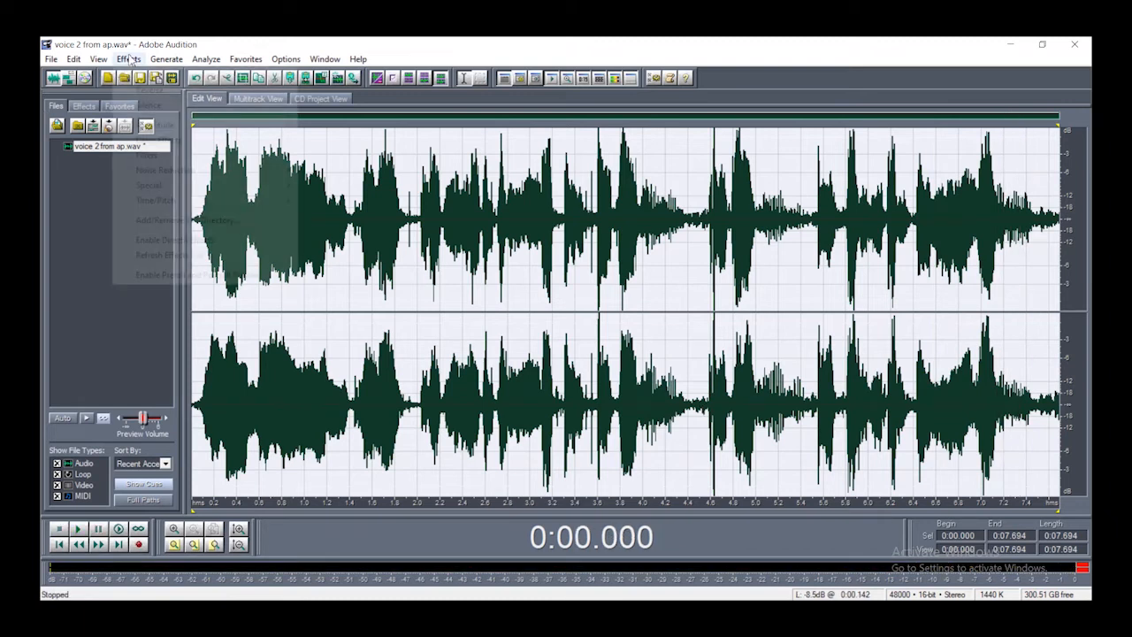
{"action": "mouse_move", "coordinate": [151, 157]}
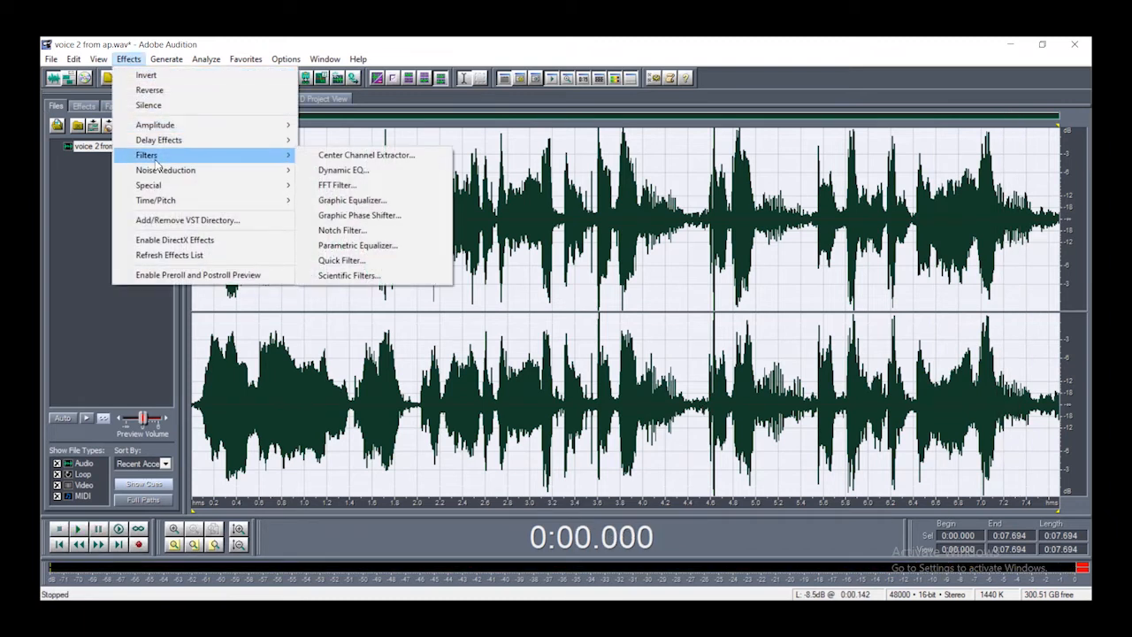
{"action": "left_click", "coordinate": [379, 262]}
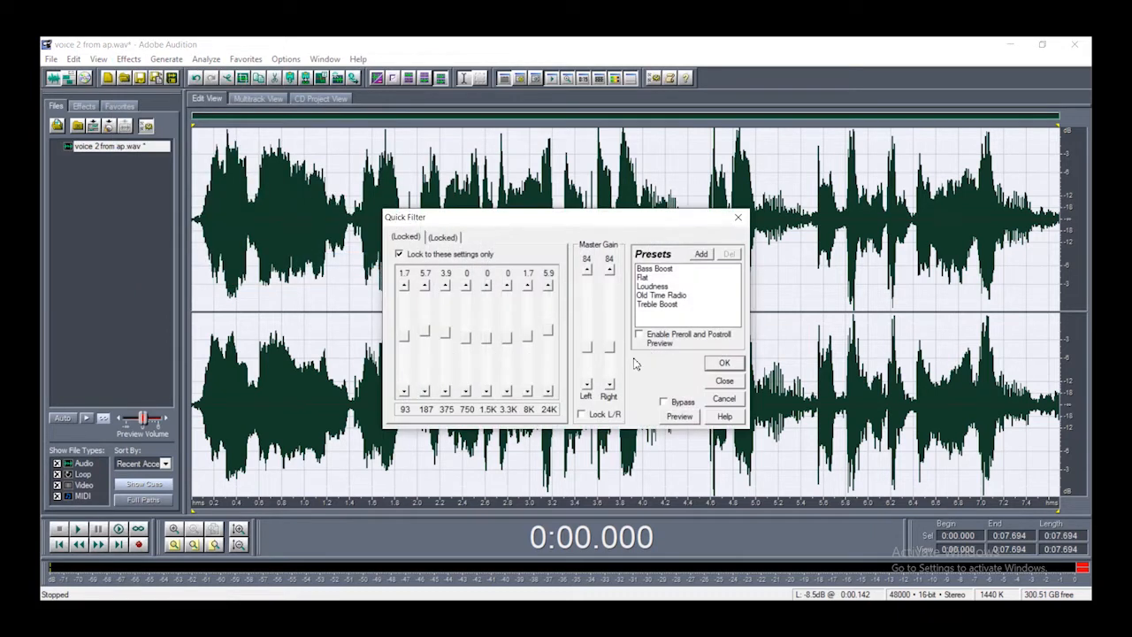
{"action": "left_click", "coordinate": [678, 417]}
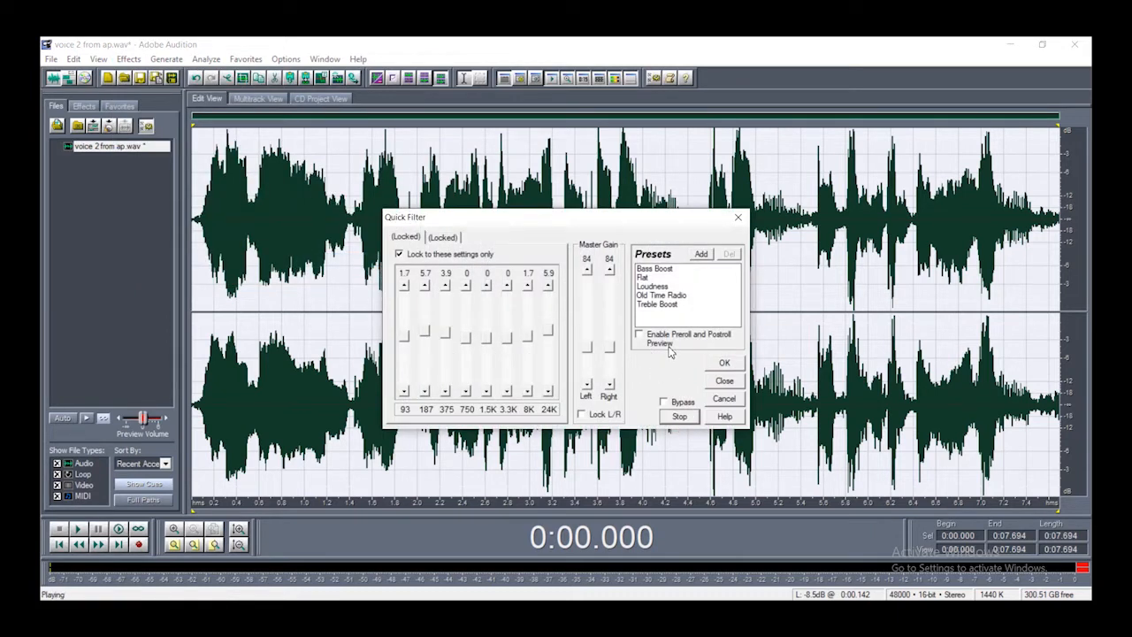
{"action": "left_click", "coordinate": [659, 273]}
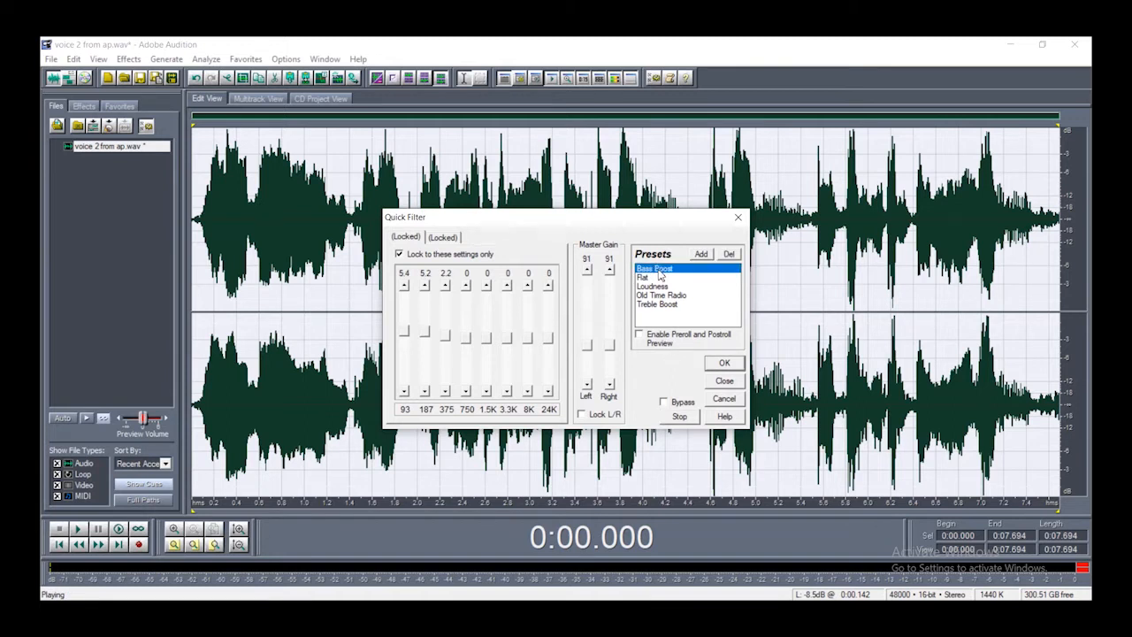
{"action": "left_click", "coordinate": [677, 419]}
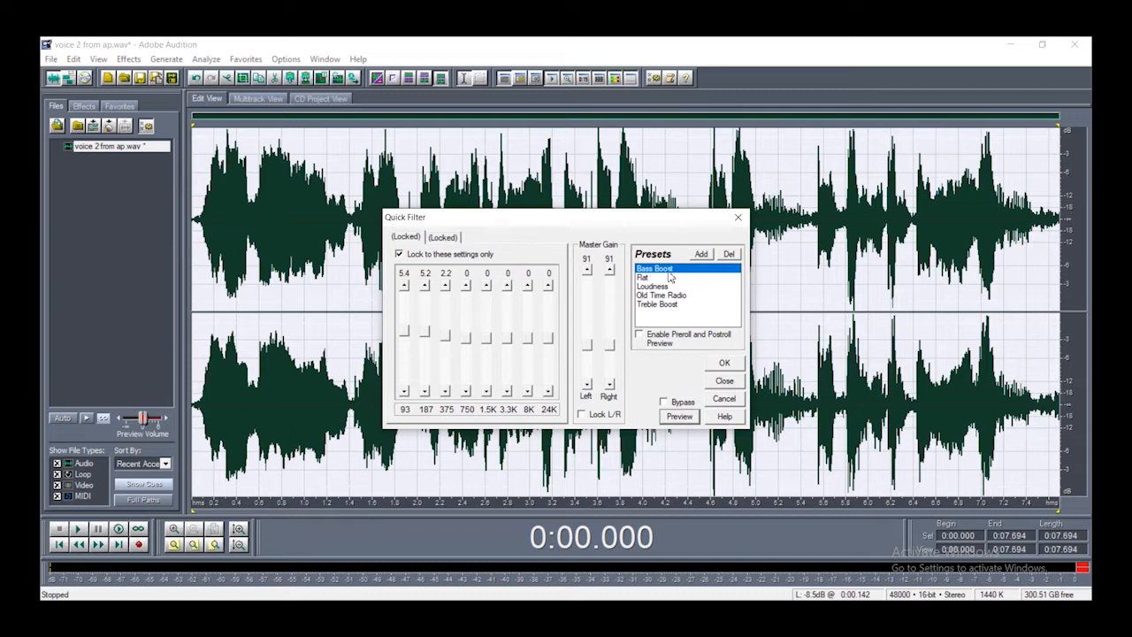
{"action": "left_click", "coordinate": [728, 368]}
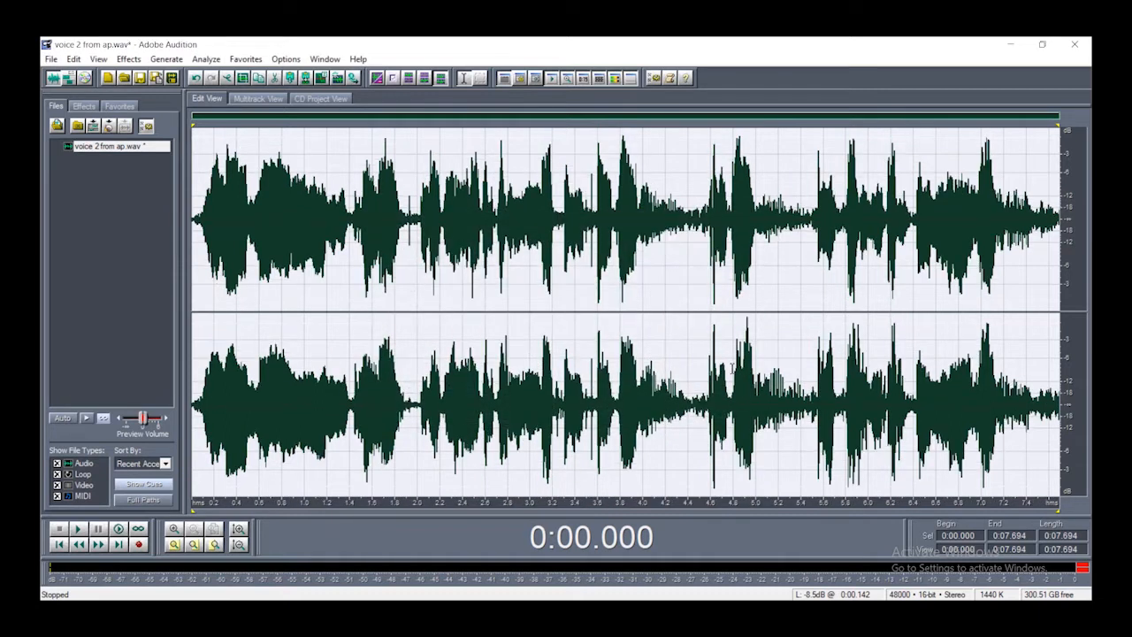
{"action": "key", "text": "space"}
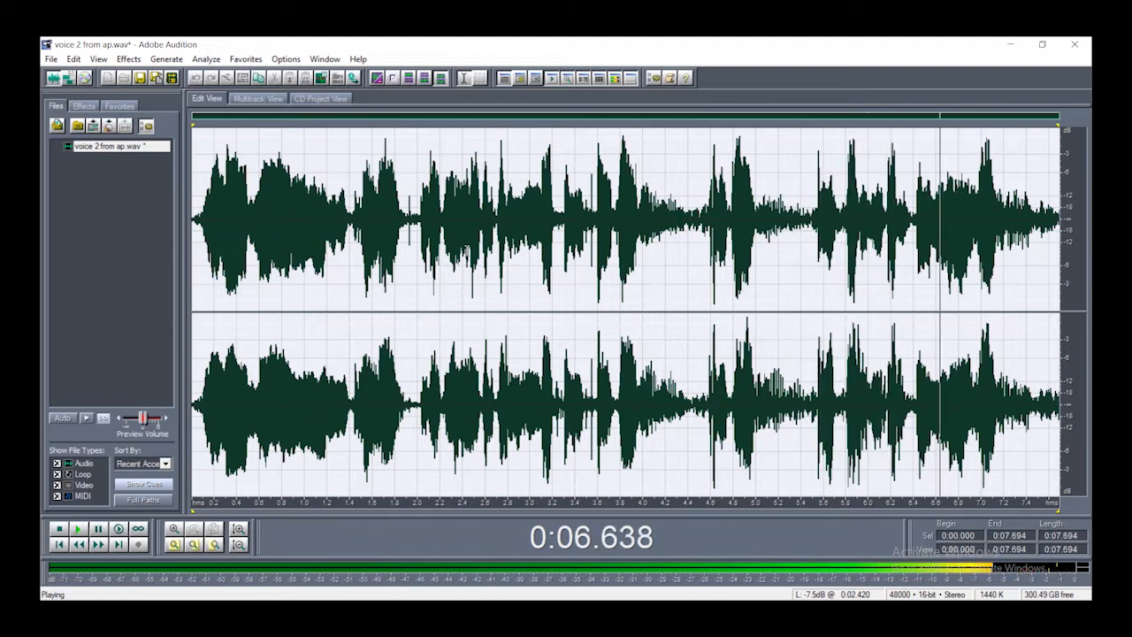
Preview the Scientific Filters presets 60Hz Hum Notch Filter and Drop Off Below 250Hz on the whole recording
{"action": "left_click", "coordinate": [128, 59]}
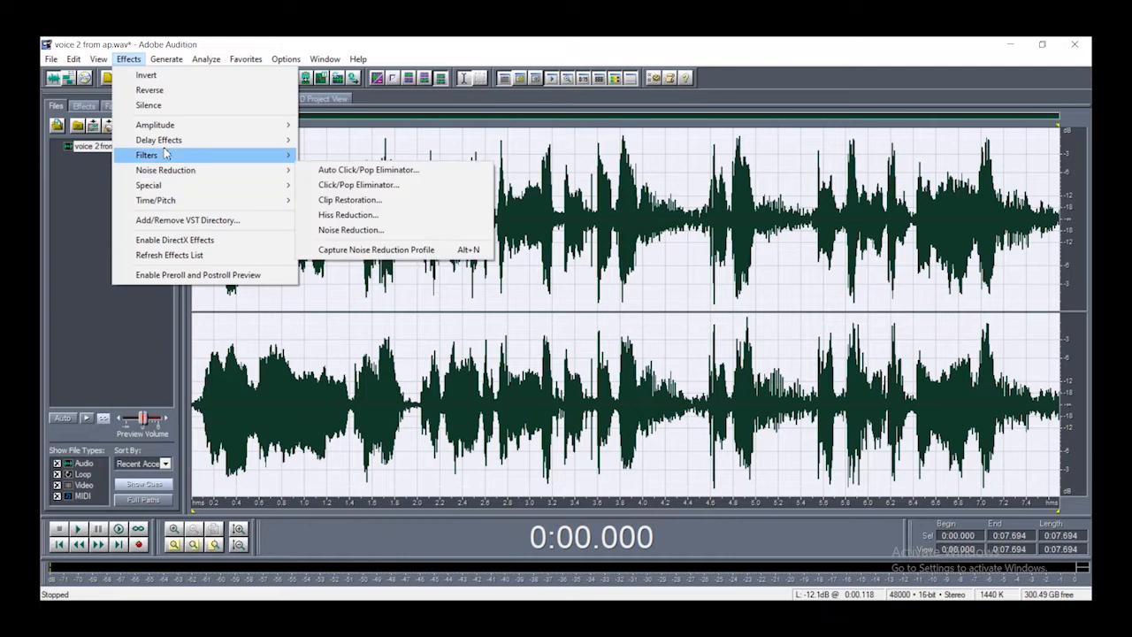
{"action": "mouse_move", "coordinate": [166, 164]}
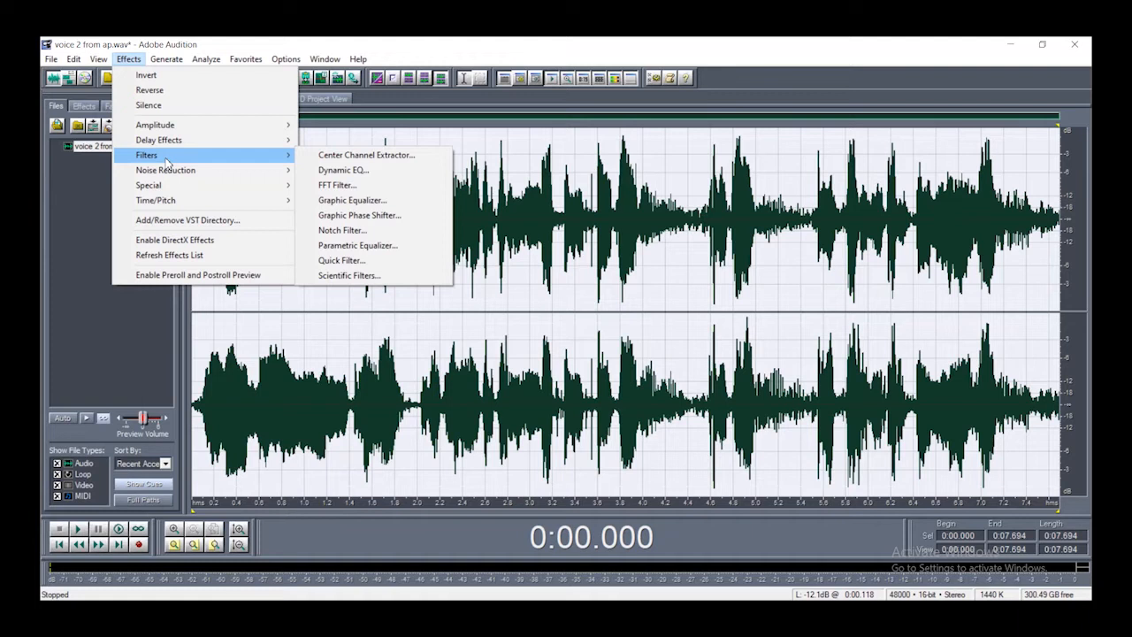
{"action": "left_click", "coordinate": [341, 275]}
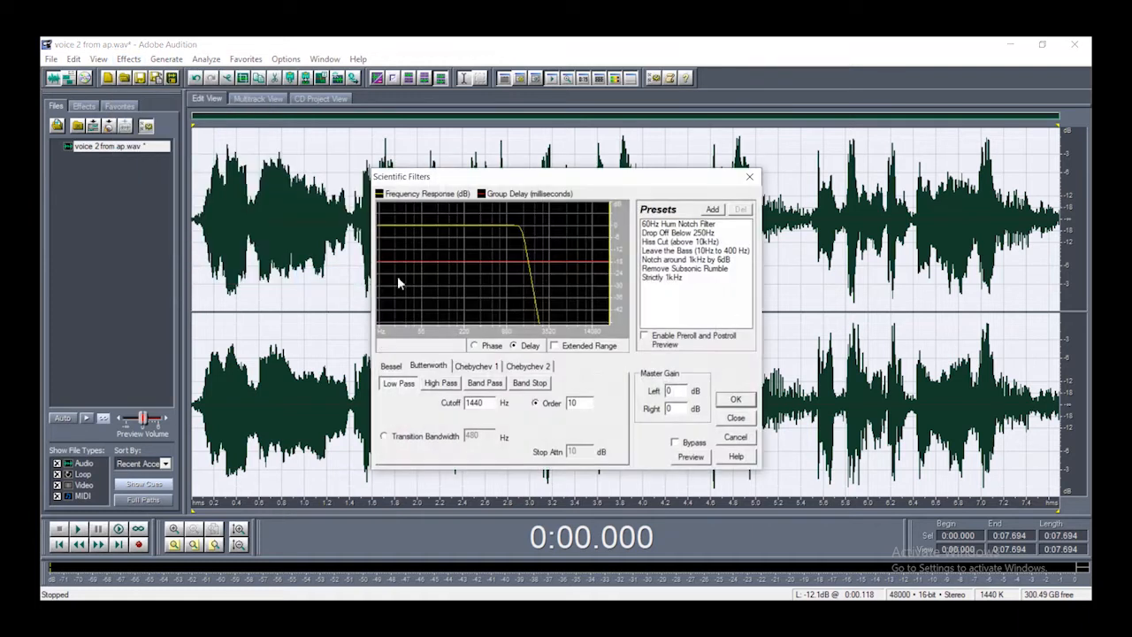
{"action": "left_click", "coordinate": [674, 225]}
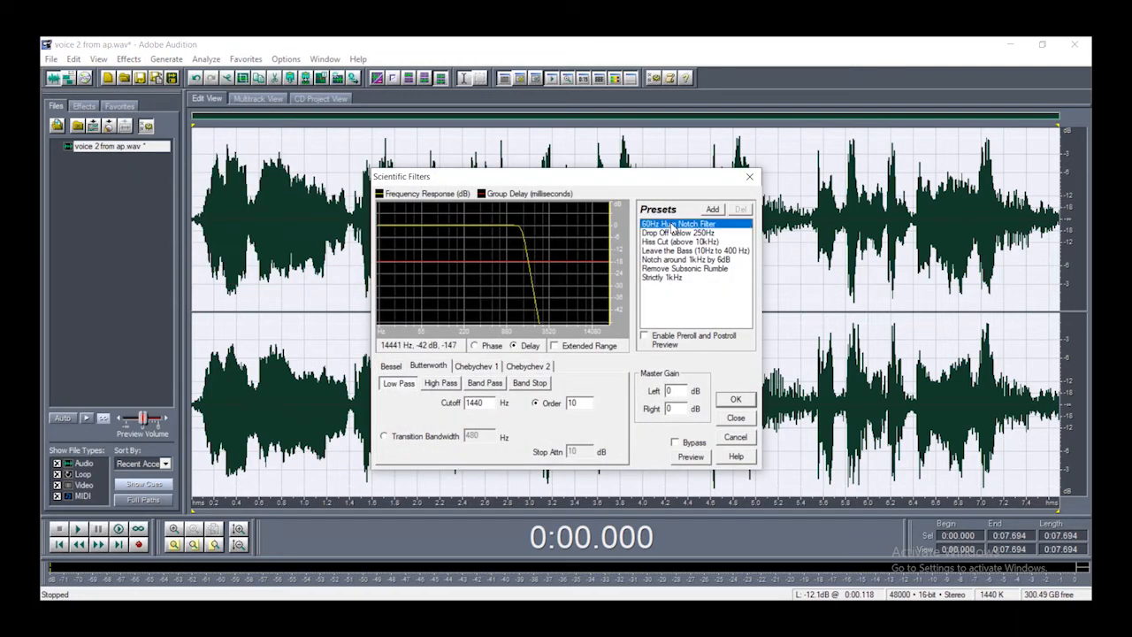
{"action": "left_click", "coordinate": [694, 458]}
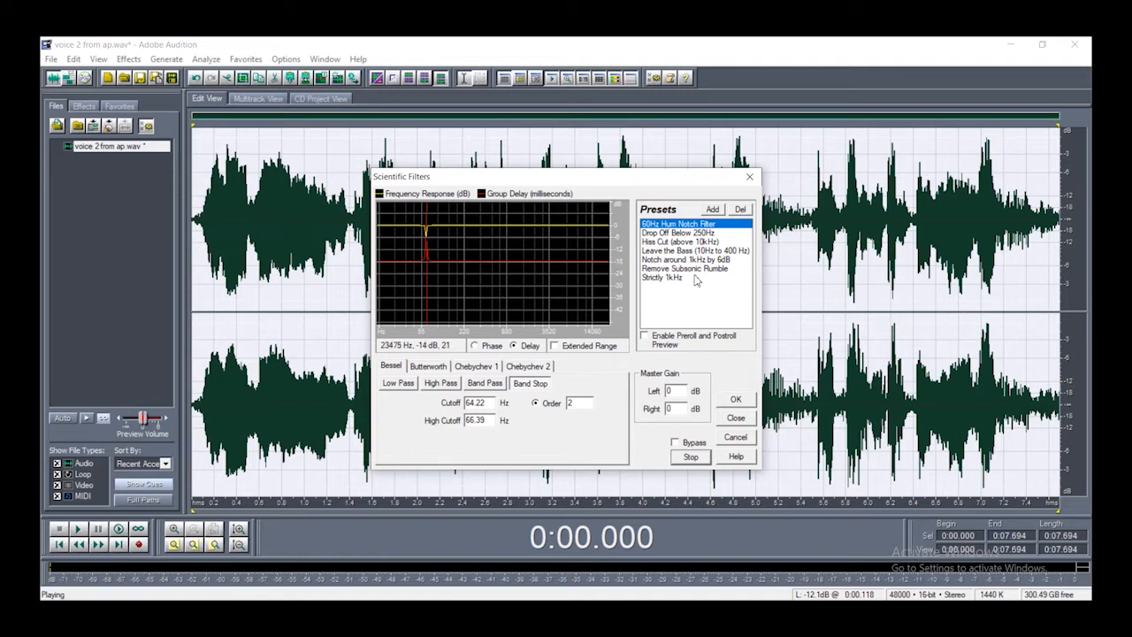
{"action": "left_click", "coordinate": [693, 458]}
{"action": "left_click", "coordinate": [693, 232]}
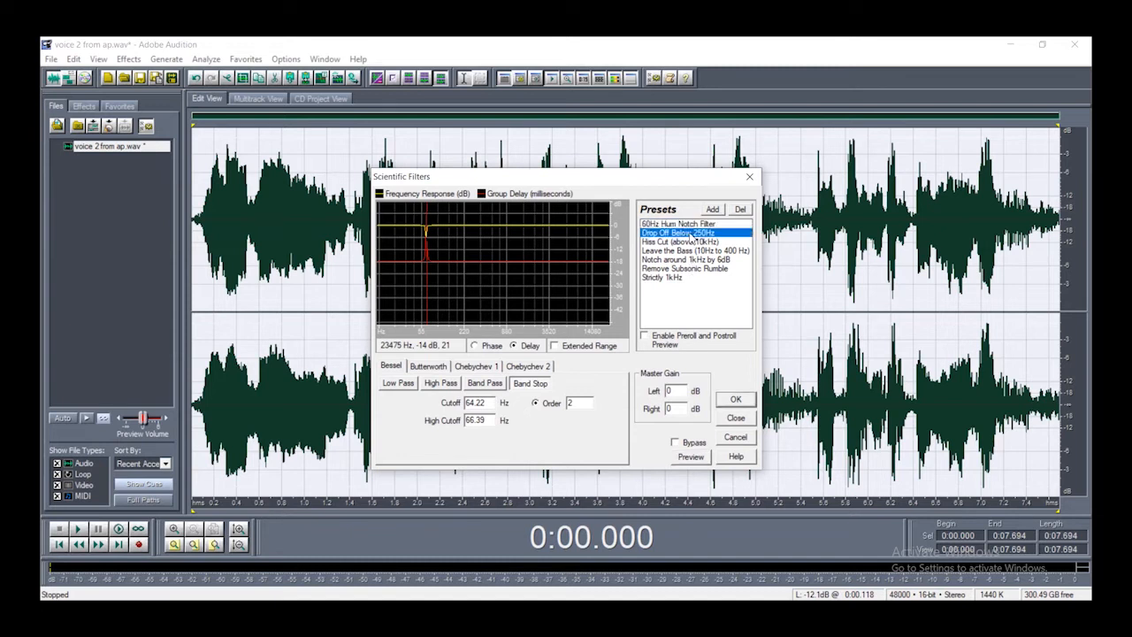
{"action": "left_click", "coordinate": [698, 457]}
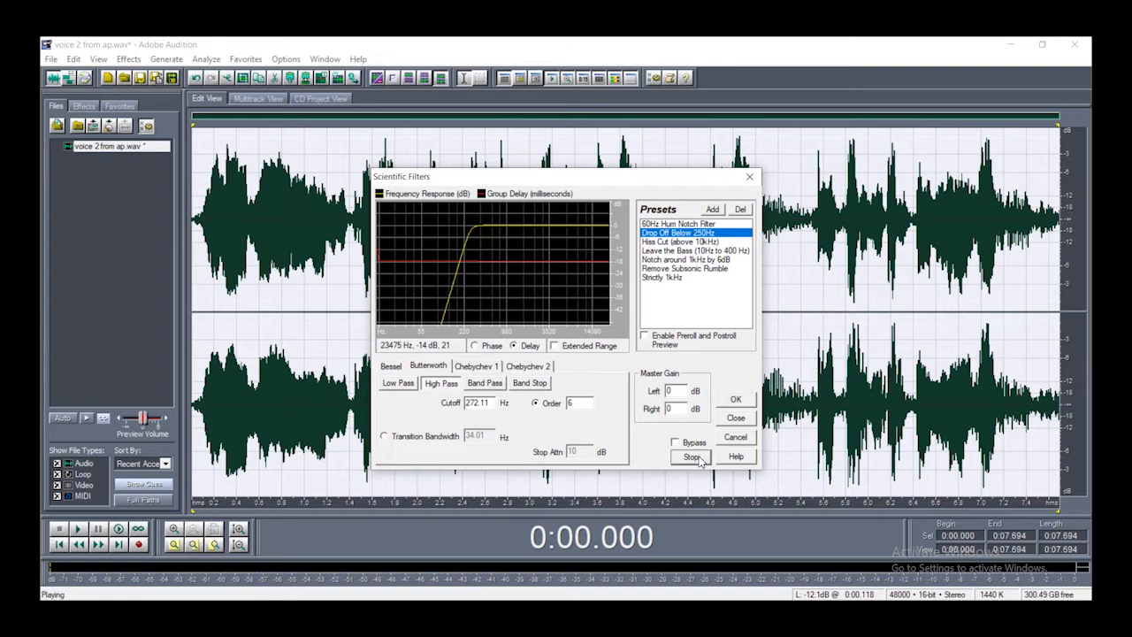
{"action": "left_click", "coordinate": [691, 457]}
Preview the Leave the Bass (10Hz to 400 Hz) and Remove Subsonic Rumble filter presets
{"action": "left_click", "coordinate": [653, 252]}
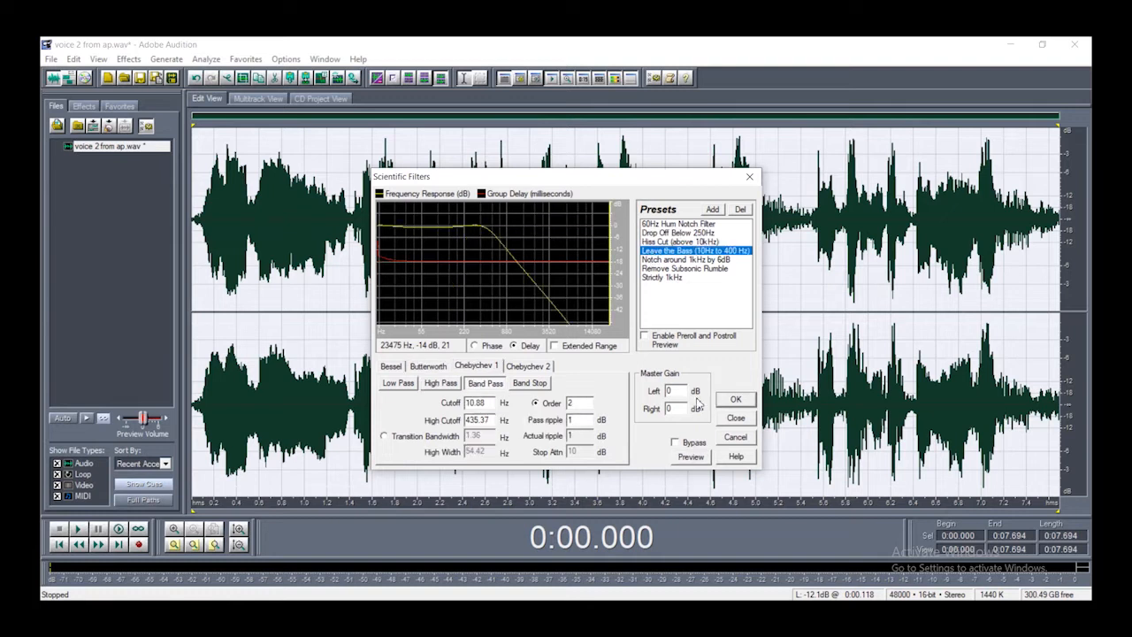
{"action": "left_click", "coordinate": [694, 458]}
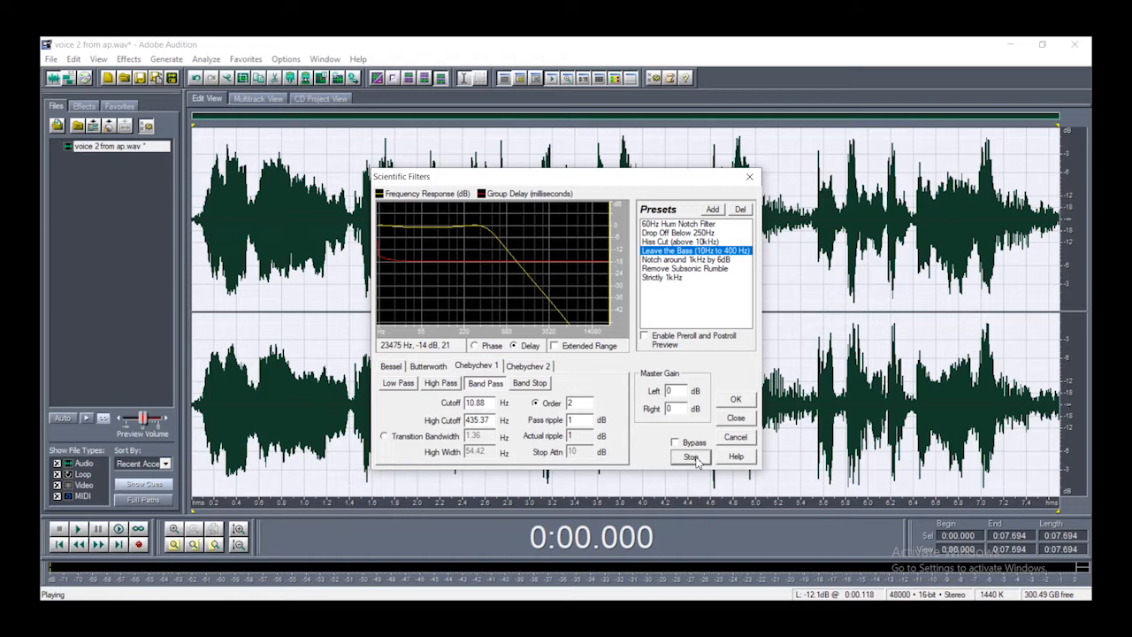
{"action": "left_click", "coordinate": [695, 458]}
{"action": "left_click", "coordinate": [667, 271]}
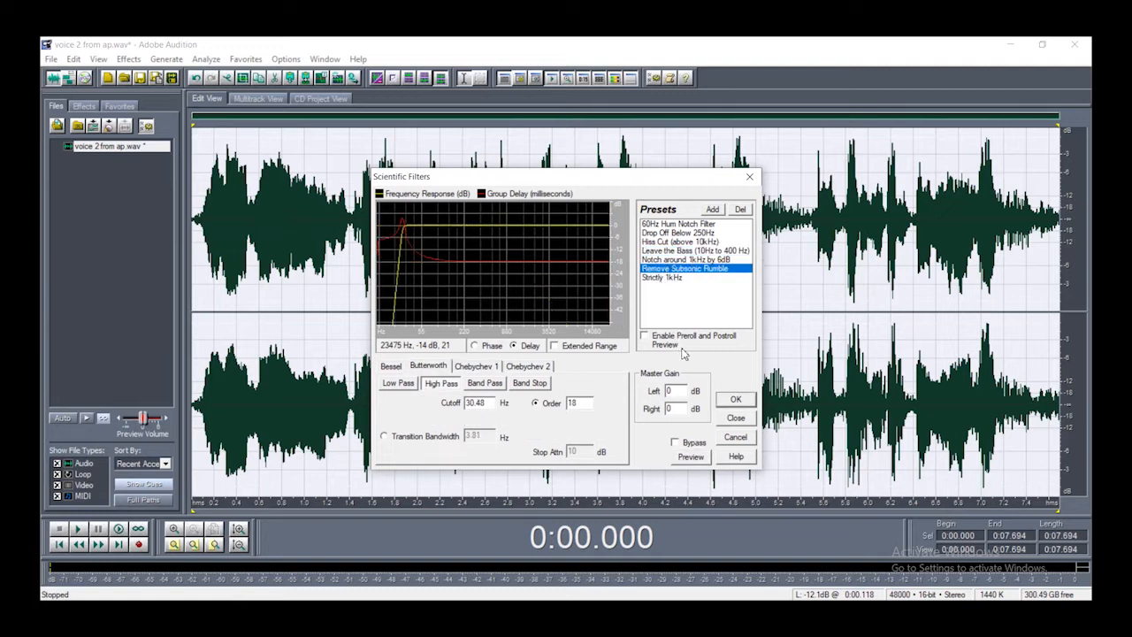
{"action": "left_click", "coordinate": [690, 457]}
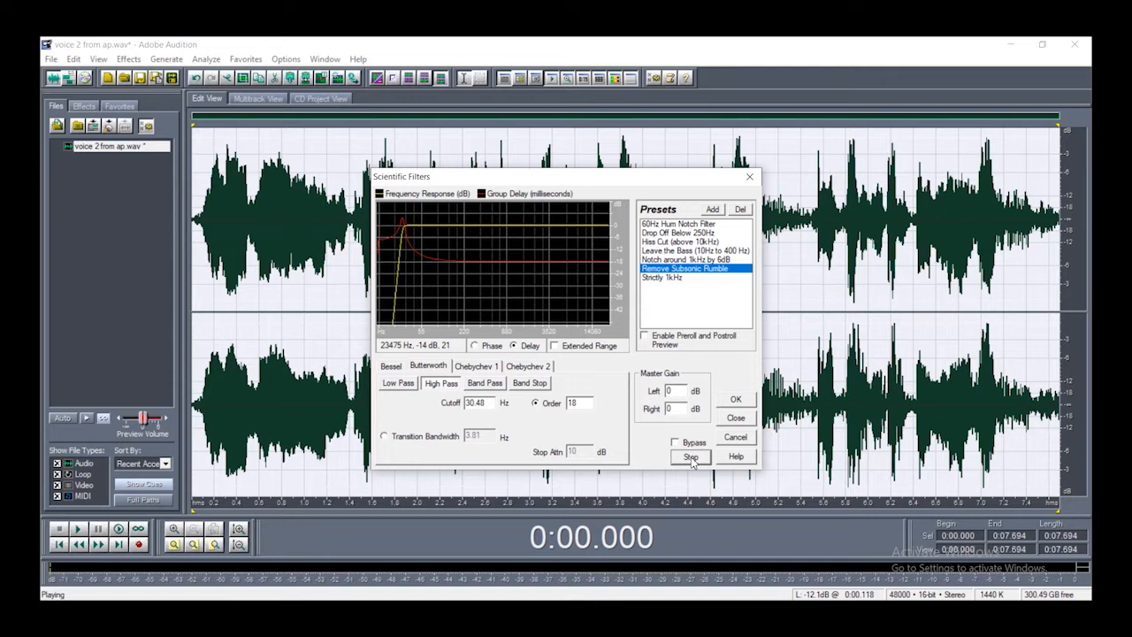
{"action": "left_click", "coordinate": [690, 457]}
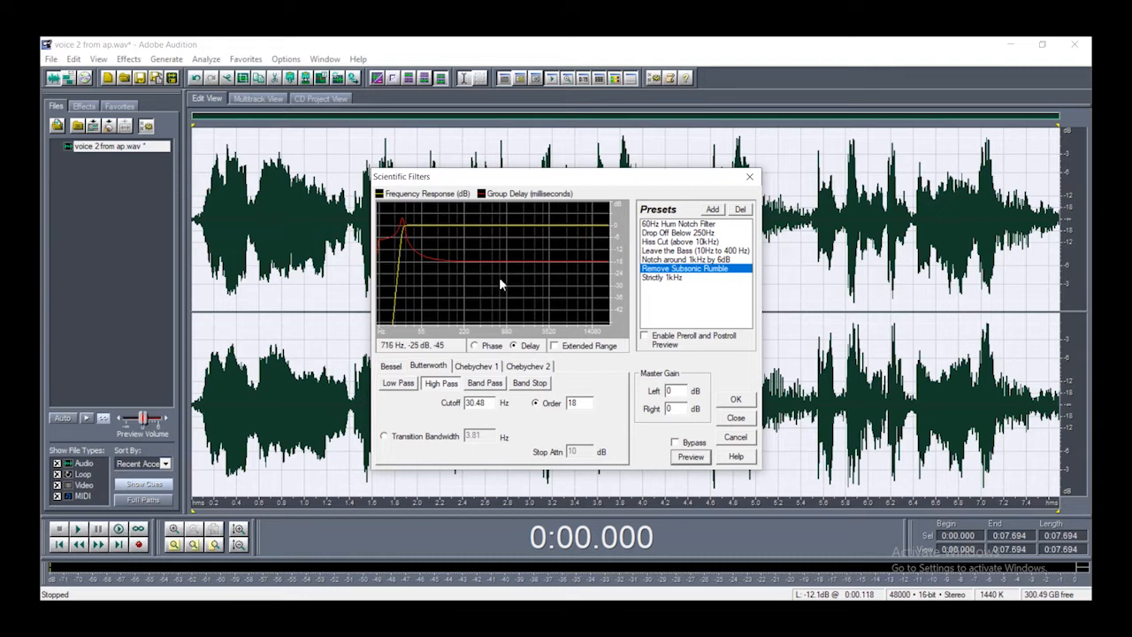
Show the filter's phase curve, compare Remove Subsonic Rumble, Drop Off Below 250Hz and Hiss Cut (above 10kHz), and close Scientific Filters without applying
{"action": "left_click", "coordinate": [475, 347]}
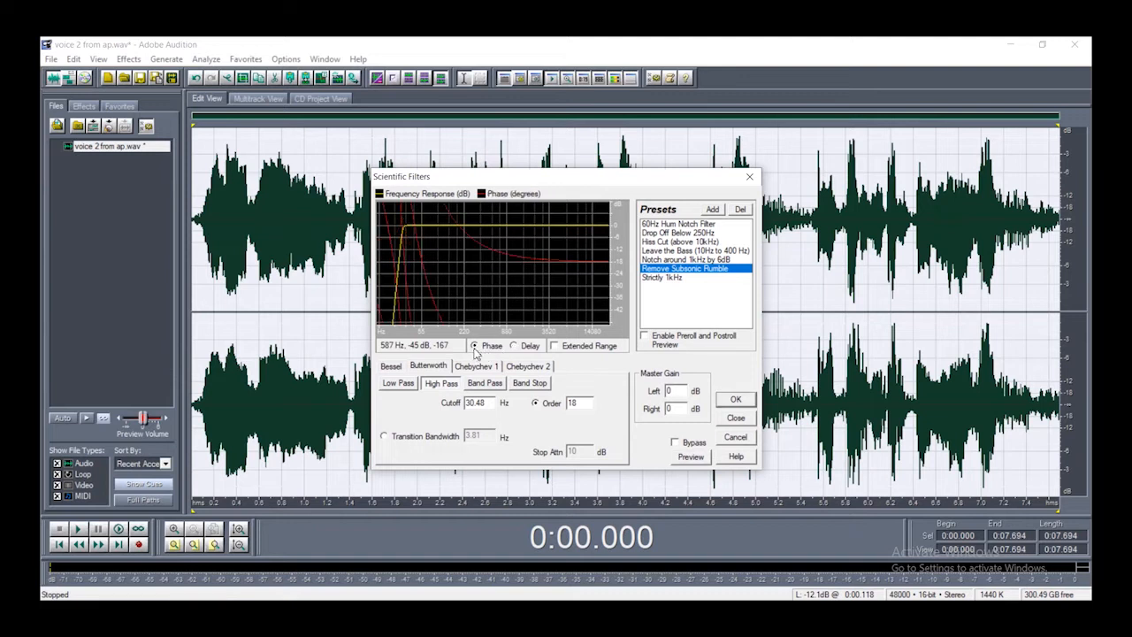
{"action": "left_click", "coordinate": [689, 458]}
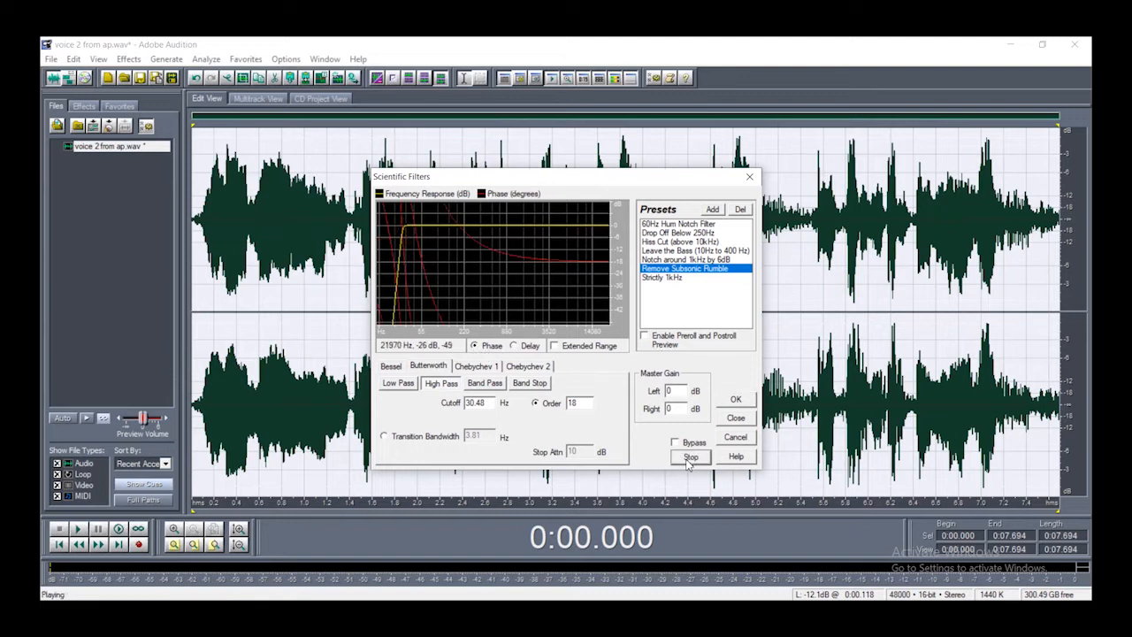
{"action": "left_click", "coordinate": [670, 235]}
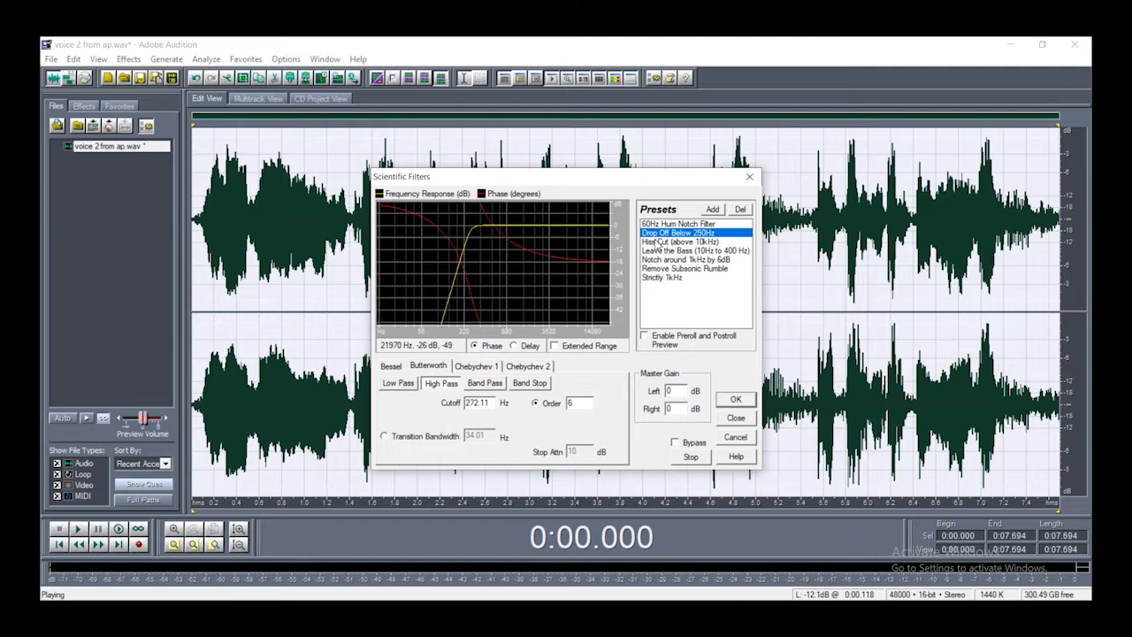
{"action": "left_click", "coordinate": [657, 244]}
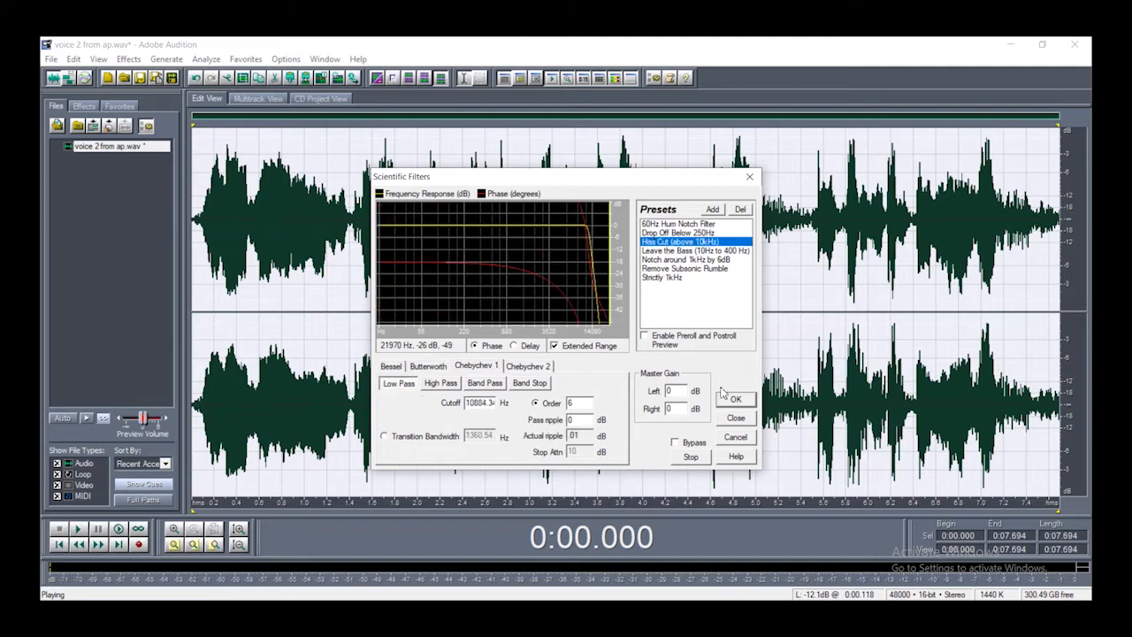
{"action": "left_click", "coordinate": [694, 457]}
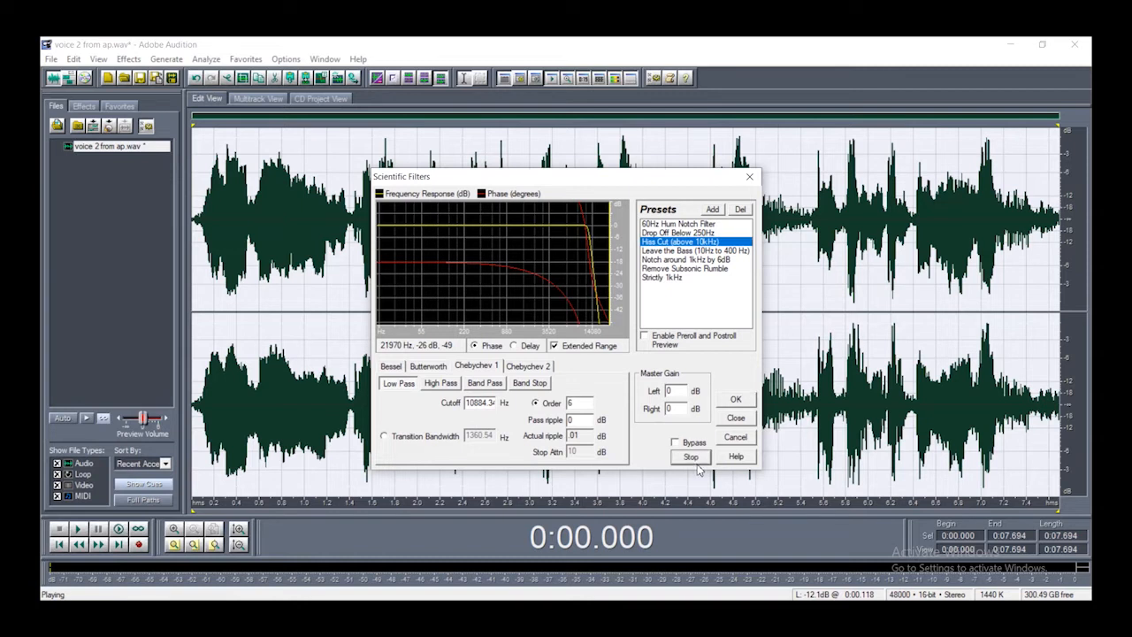
{"action": "left_click", "coordinate": [748, 176]}
Open the Stretch effect for the recording and preview its Fast Talker and Double Speed presets
{"action": "left_click", "coordinate": [128, 58]}
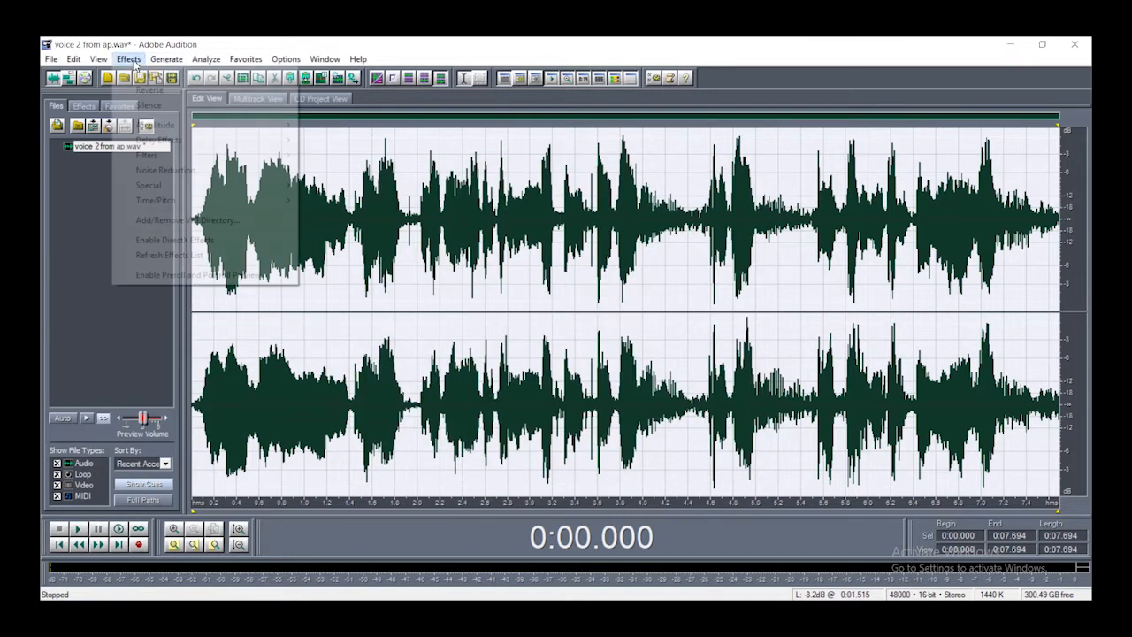
{"action": "mouse_move", "coordinate": [153, 200]}
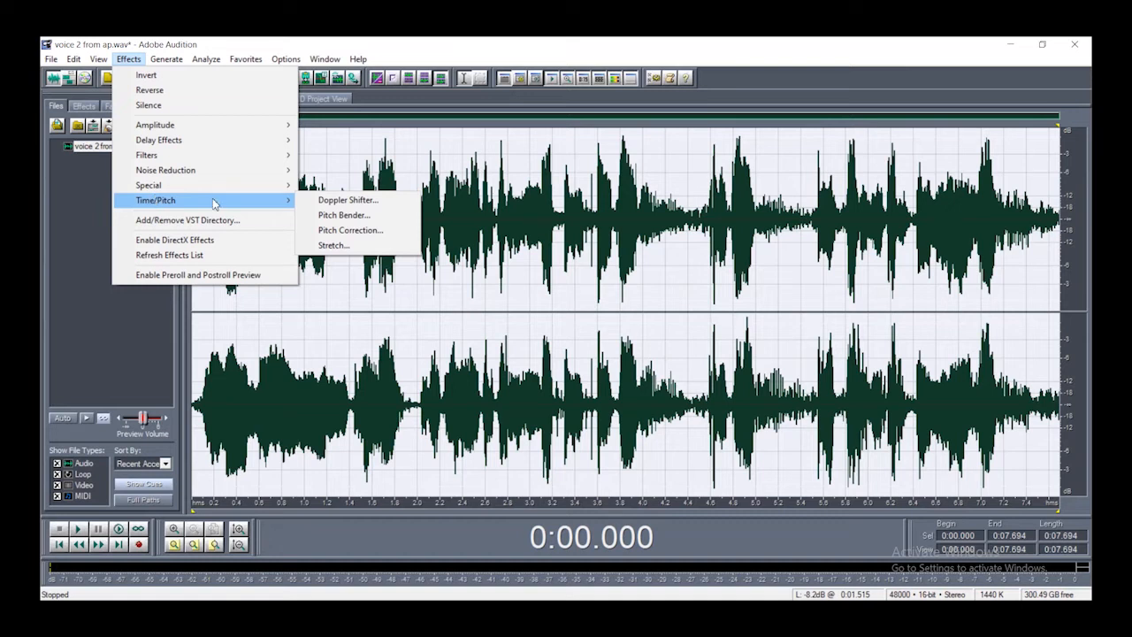
{"action": "left_click", "coordinate": [336, 245]}
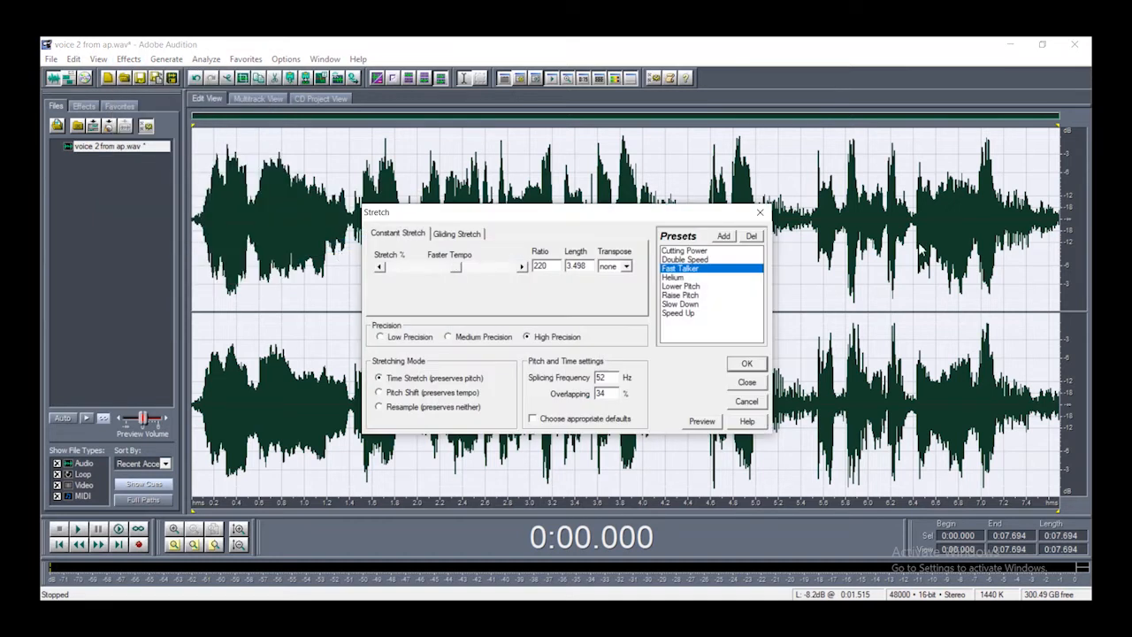
{"action": "left_click", "coordinate": [702, 421]}
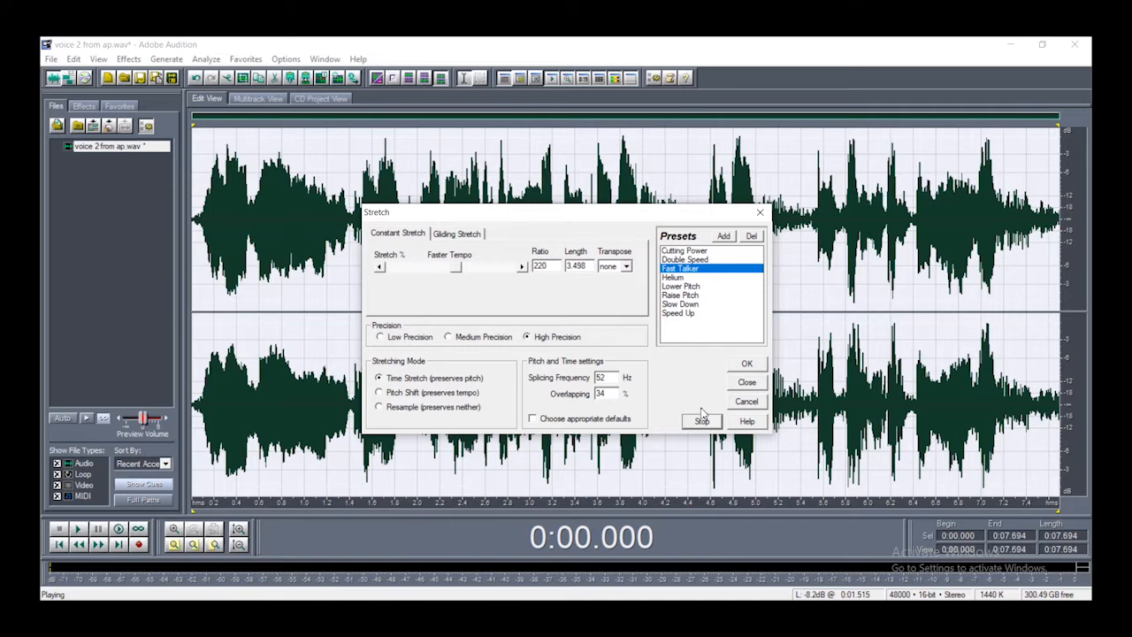
{"action": "left_click", "coordinate": [702, 422]}
{"action": "left_click", "coordinate": [683, 259]}
{"action": "left_click", "coordinate": [700, 424]}
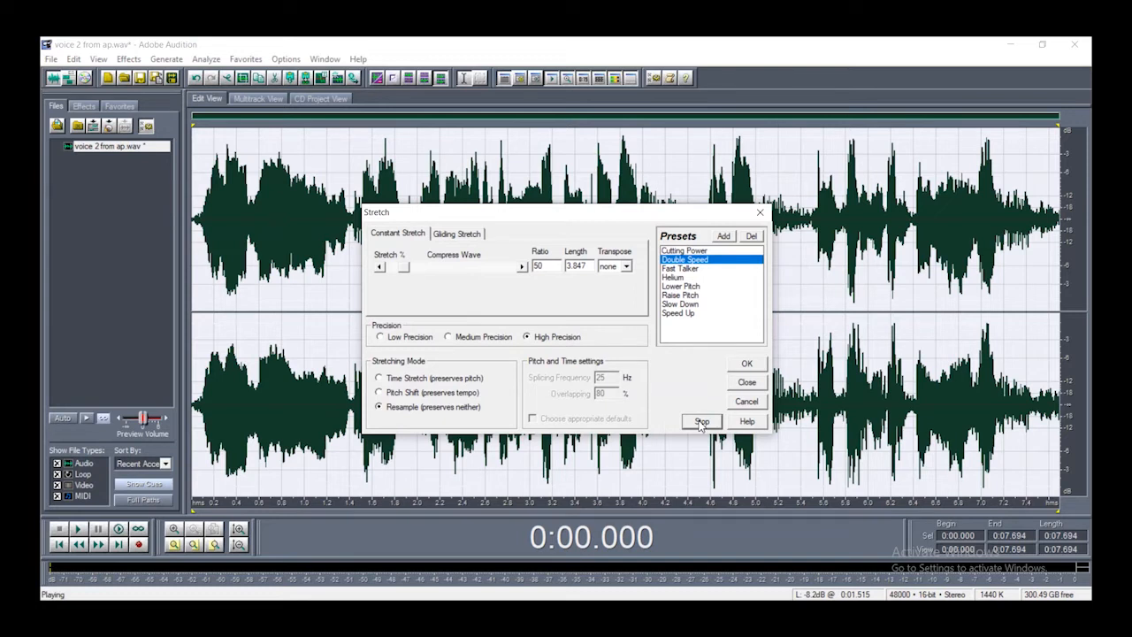
{"action": "left_click", "coordinate": [699, 423]}
Preview the Raise Pitch and Slow Down presets of the Stretch effect on the voice recording
{"action": "left_click", "coordinate": [680, 295]}
{"action": "left_click", "coordinate": [702, 422]}
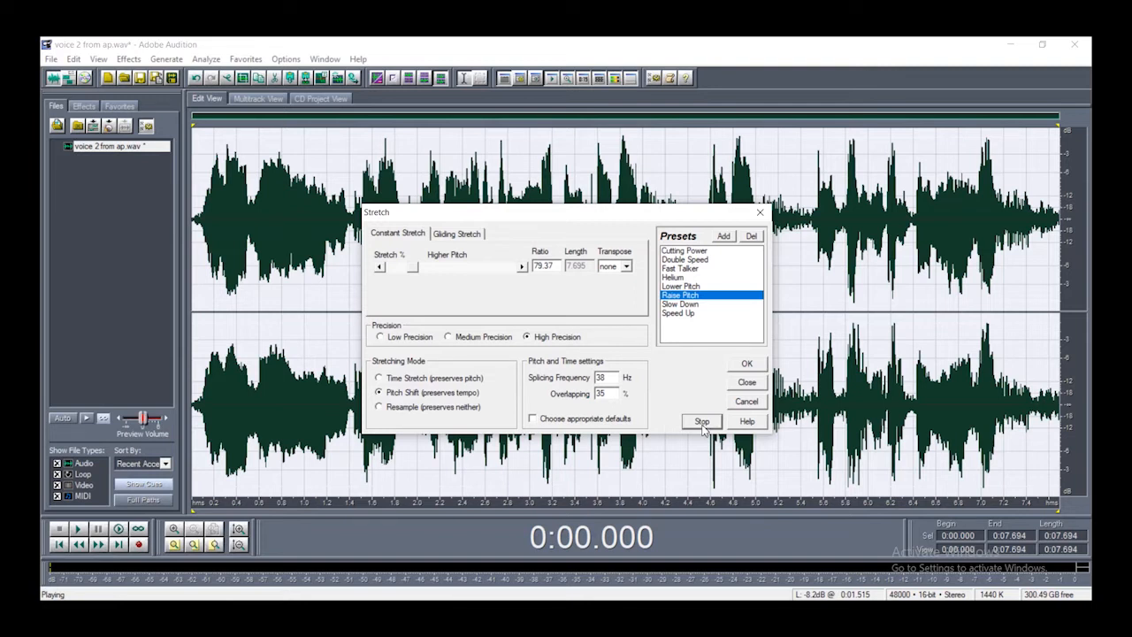
{"action": "left_click", "coordinate": [702, 422]}
{"action": "left_click", "coordinate": [687, 304]}
{"action": "left_click", "coordinate": [703, 423]}
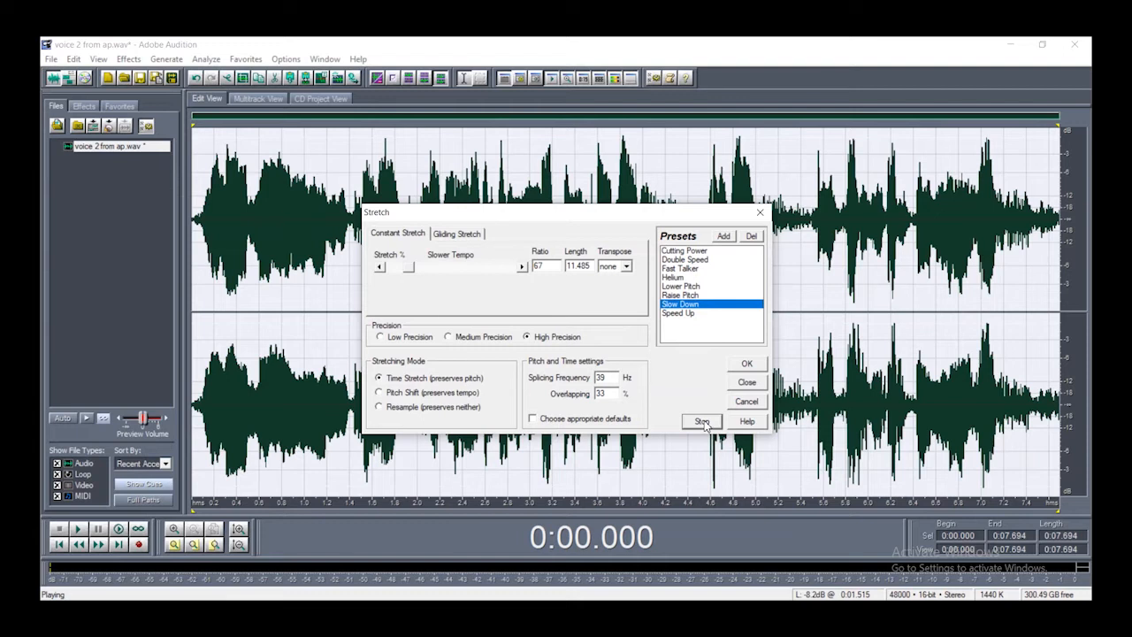
{"action": "left_click", "coordinate": [701, 422]}
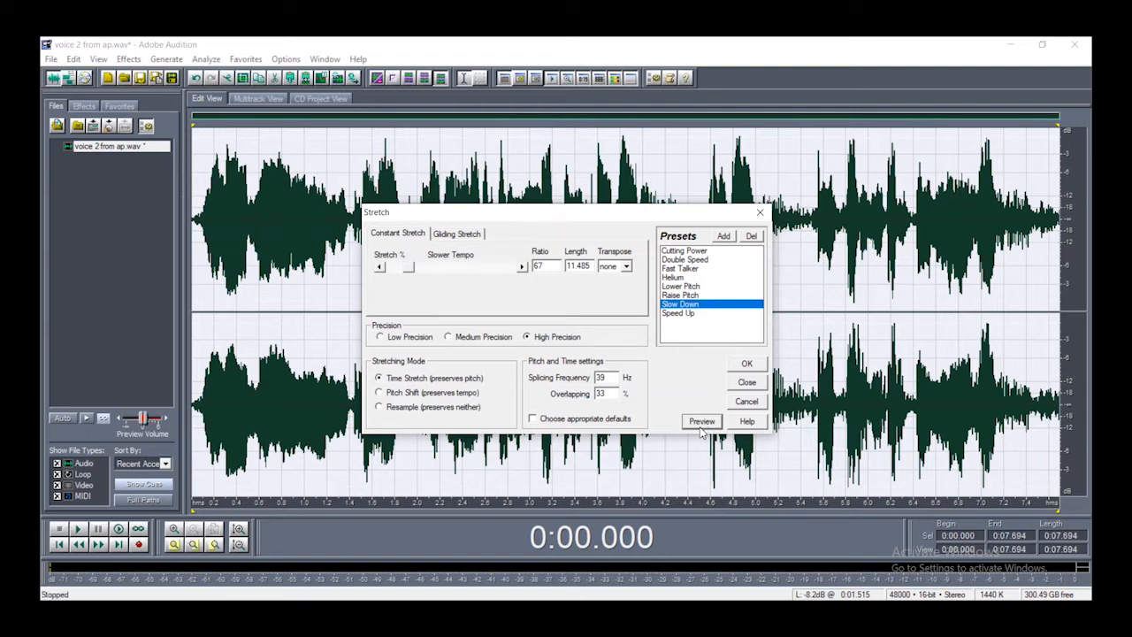
Preview the Helium and Cutting Power stretch presets, and close the Stretch effect without applying it
{"action": "left_click", "coordinate": [674, 278]}
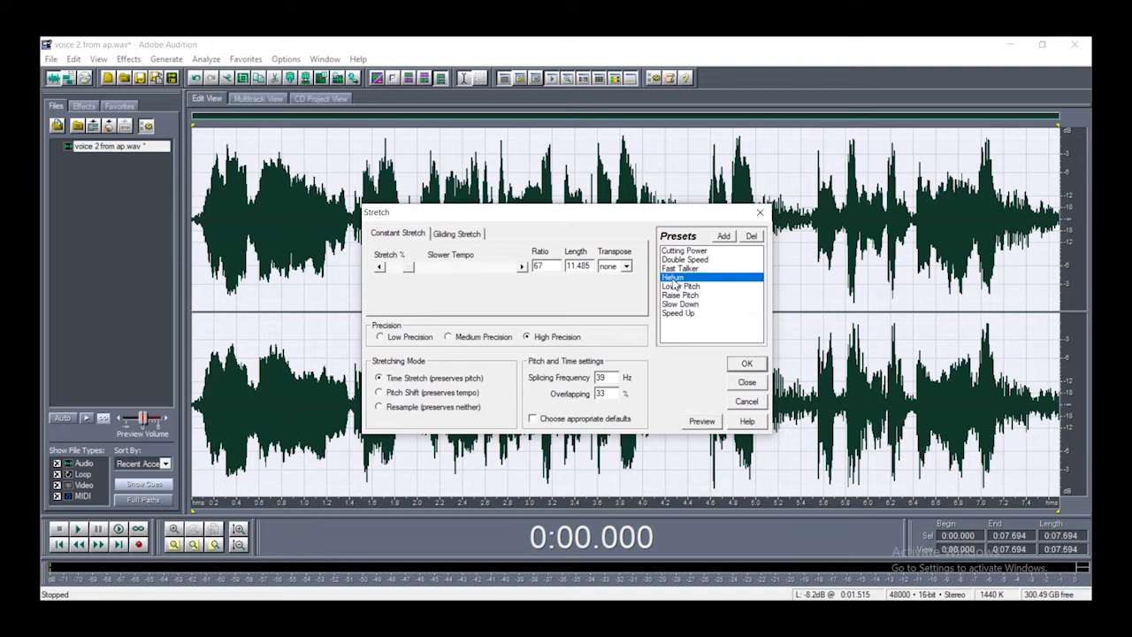
{"action": "left_click", "coordinate": [701, 421]}
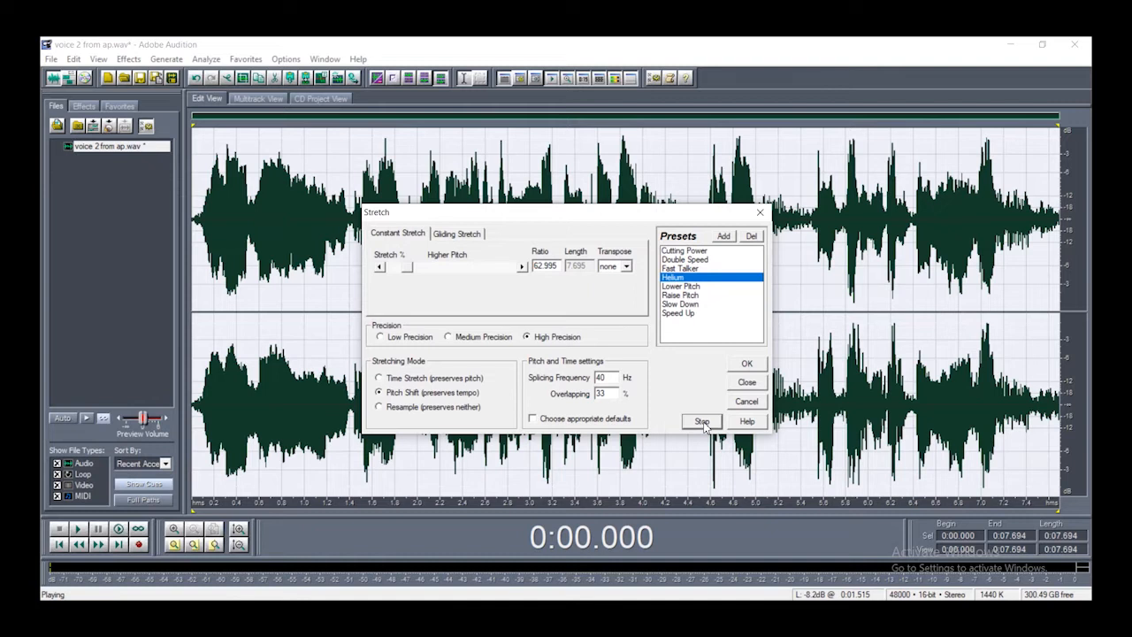
{"action": "left_click", "coordinate": [702, 422]}
{"action": "left_click", "coordinate": [677, 253]}
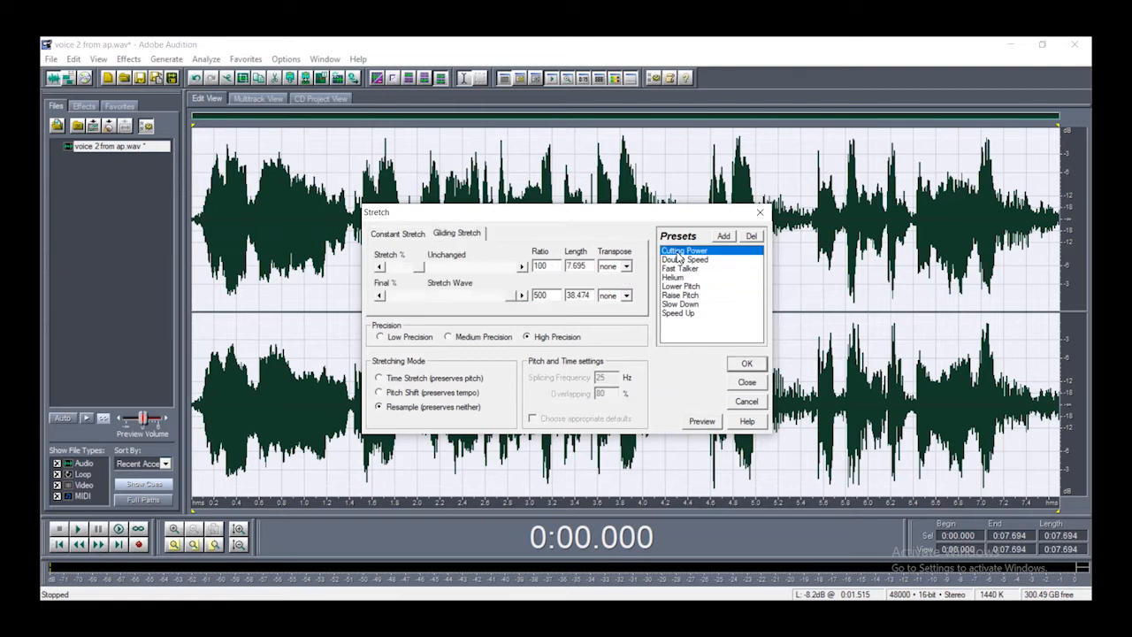
{"action": "left_click", "coordinate": [702, 422]}
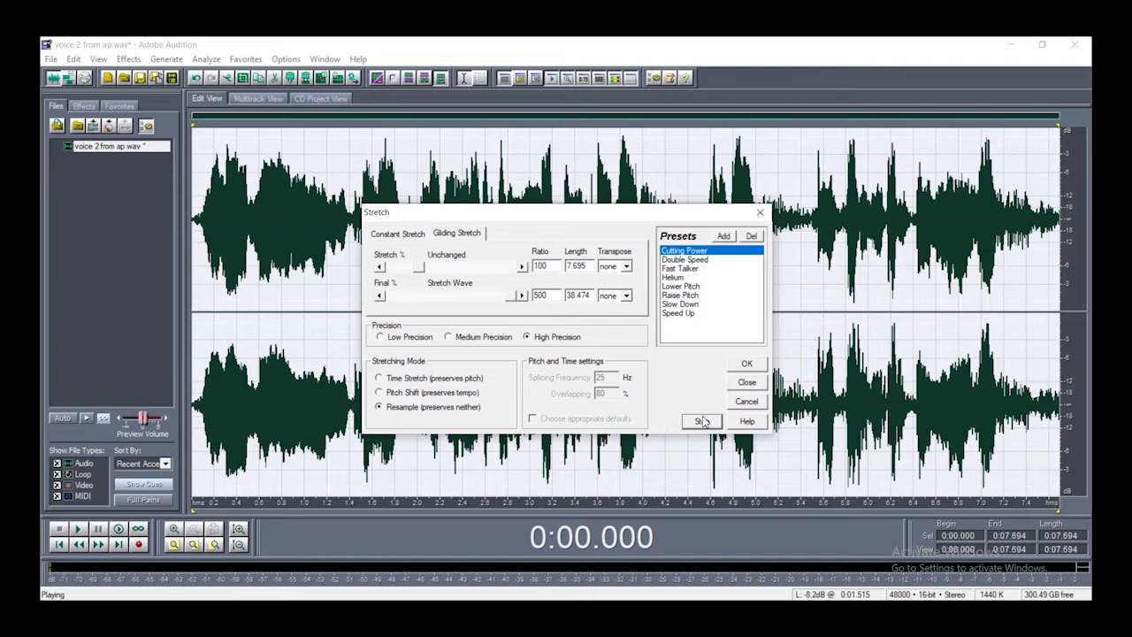
{"action": "left_click", "coordinate": [699, 422]}
{"action": "left_click", "coordinate": [697, 425]}
{"action": "left_click", "coordinate": [702, 421]}
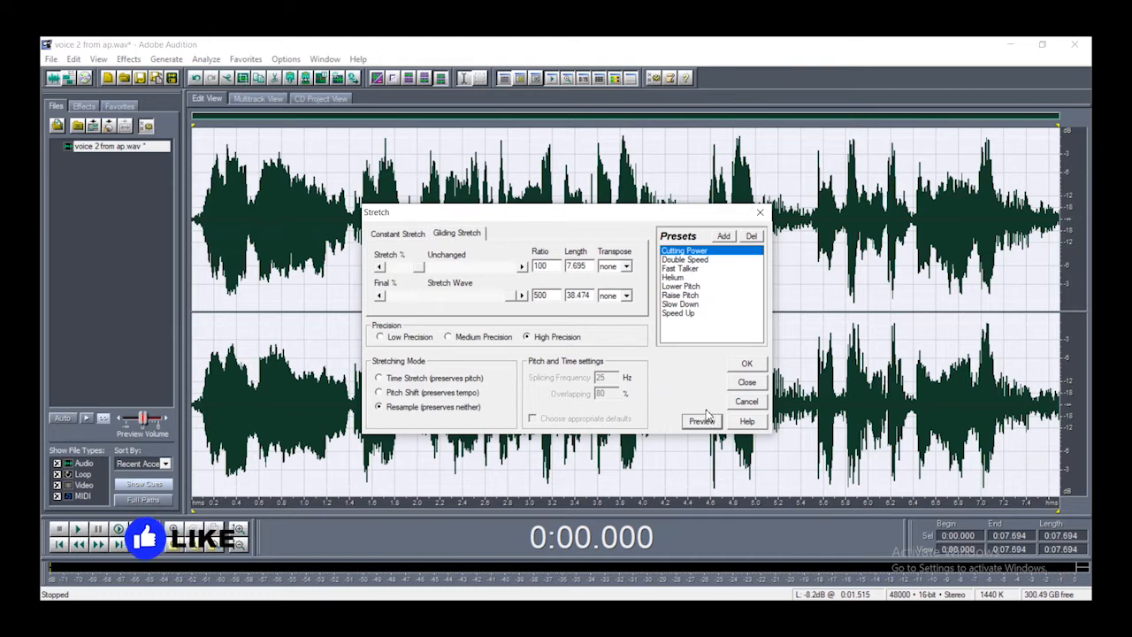
{"action": "left_click", "coordinate": [759, 213]}
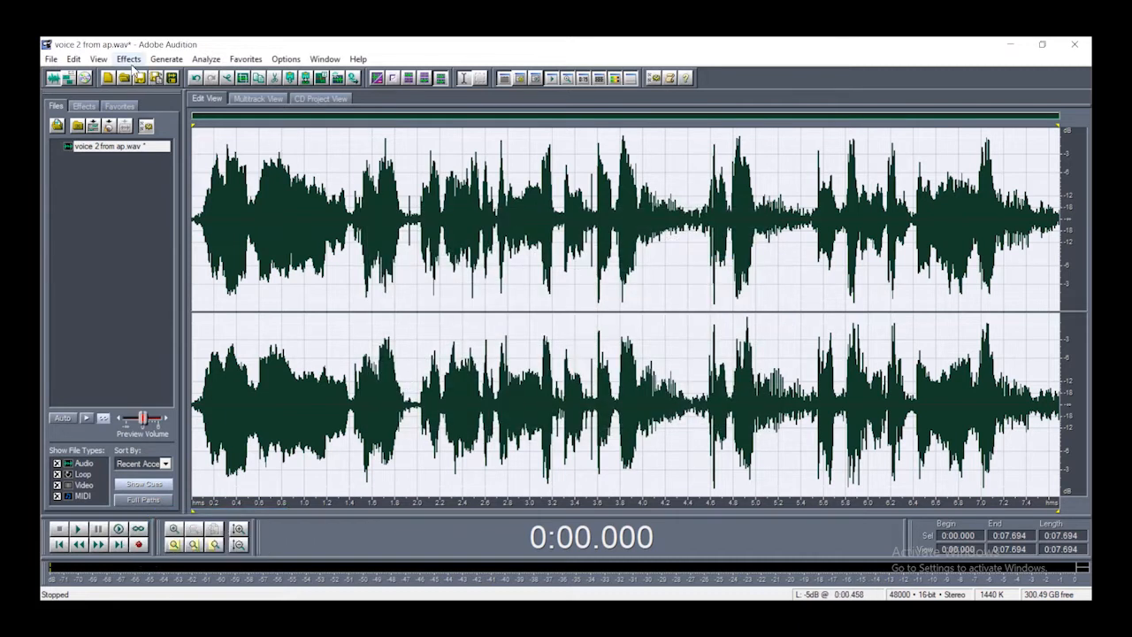
Clear the selection and listen to the first part of the voice recording from its start
{"action": "left_click", "coordinate": [130, 61]}
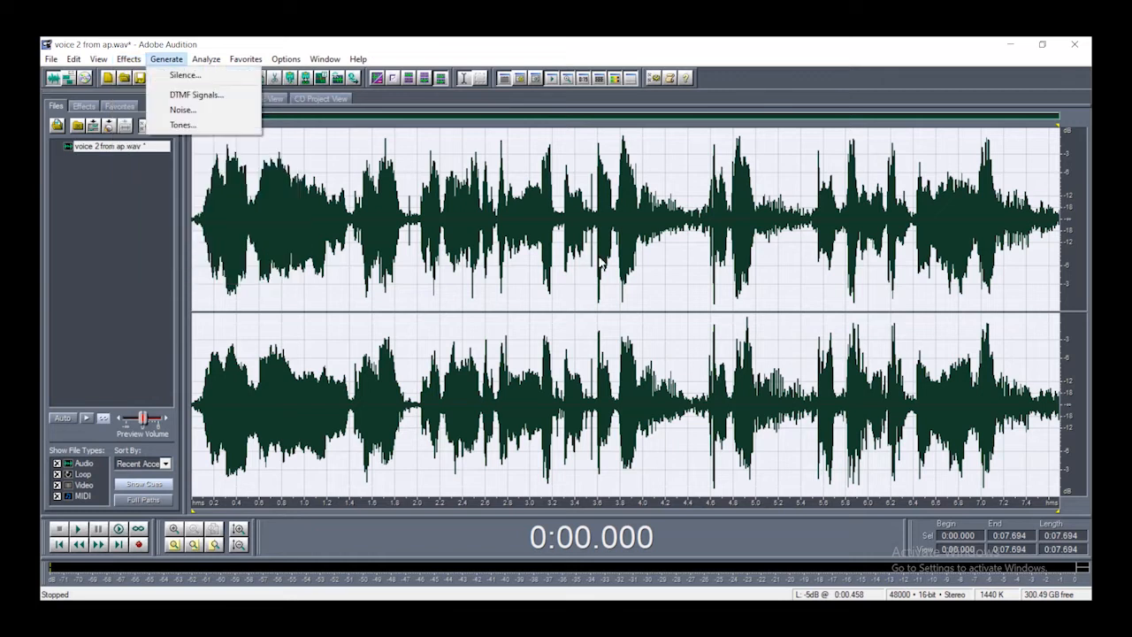
{"action": "left_click", "coordinate": [578, 291]}
{"action": "left_click", "coordinate": [195, 212]}
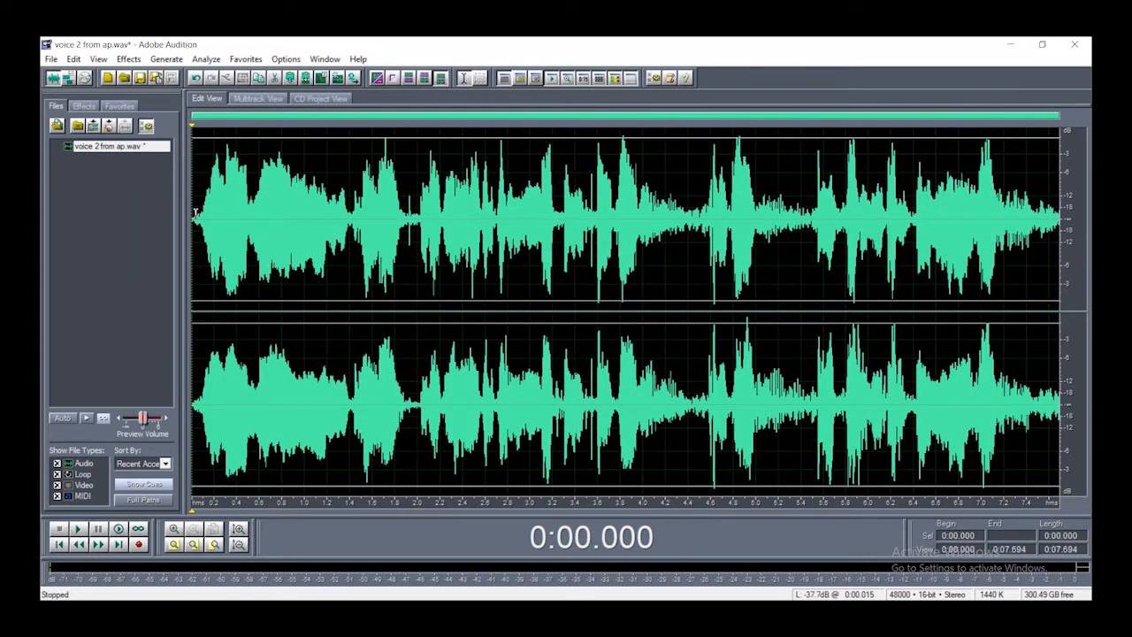
{"action": "key", "text": "space"}
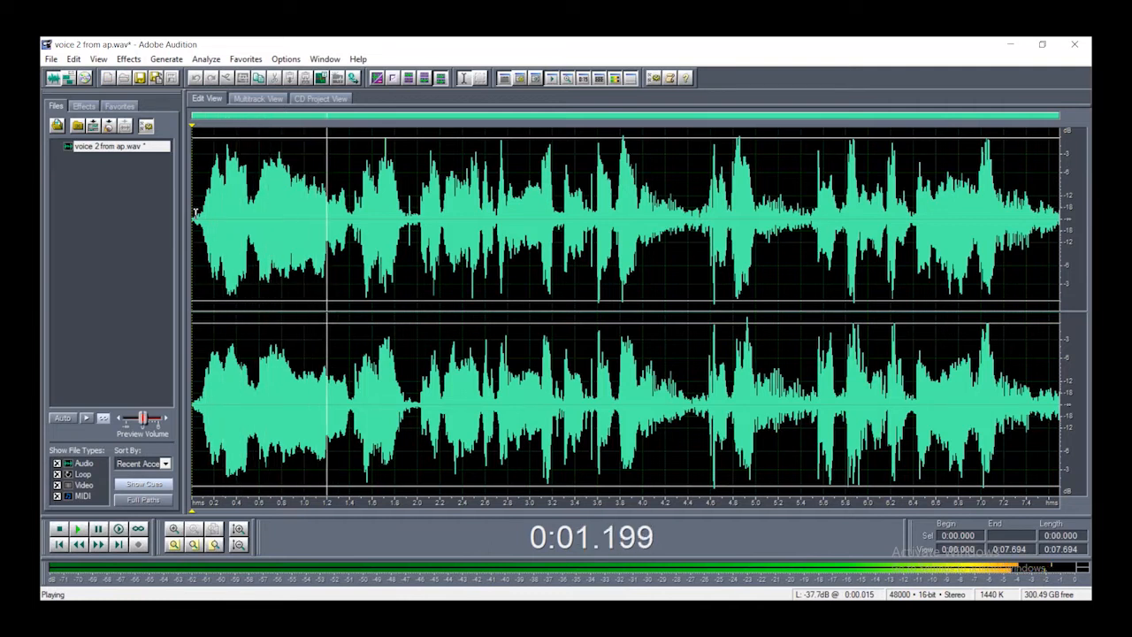
{"action": "key", "text": "space"}
{"action": "left_click", "coordinate": [51, 59]}
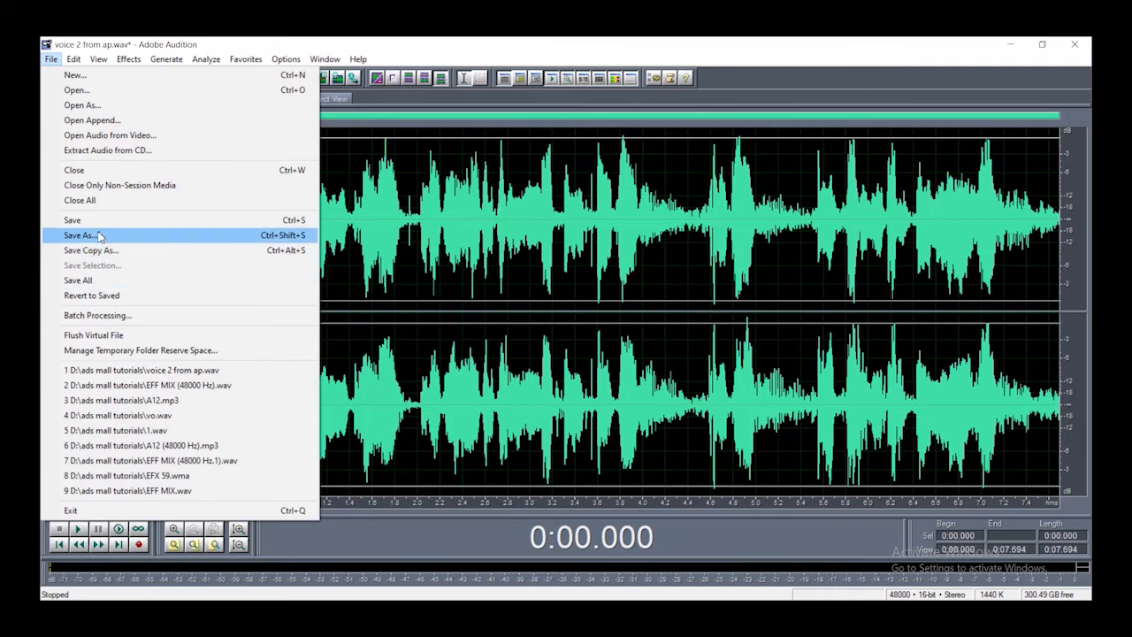
{"action": "left_click", "coordinate": [561, 42]}
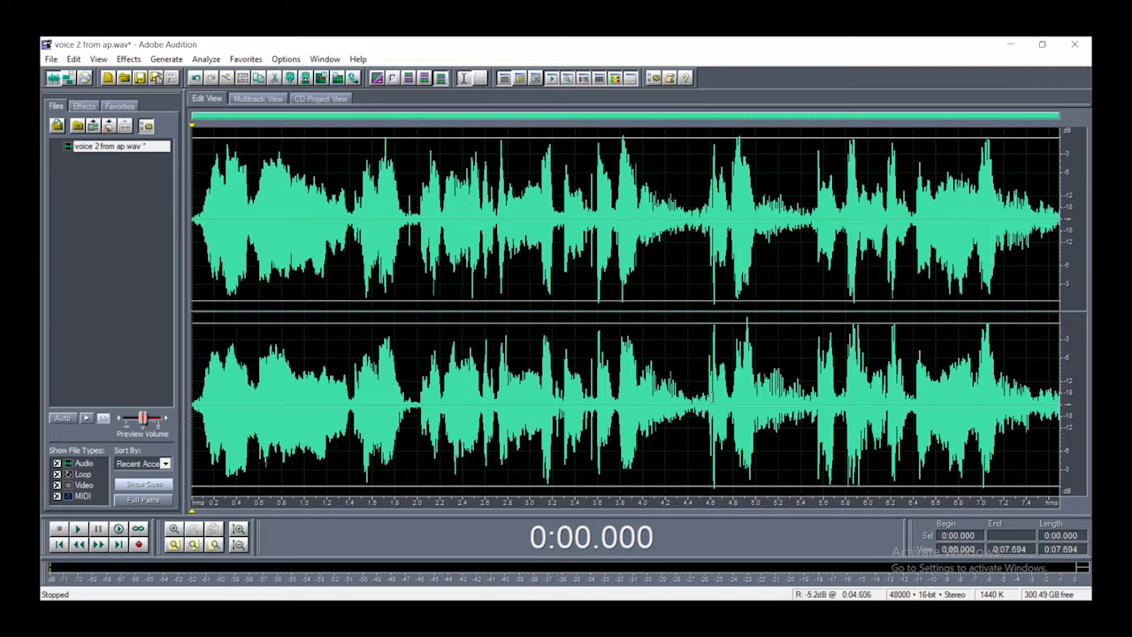
{"action": "left_click", "coordinate": [771, 617]}
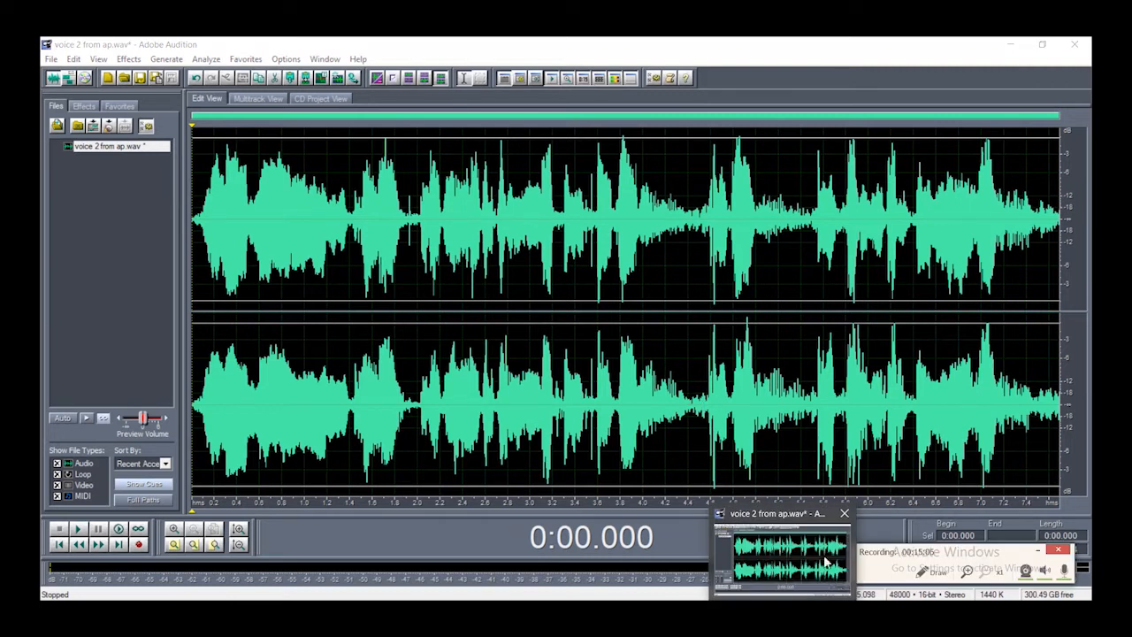
{"action": "left_click", "coordinate": [810, 42]}
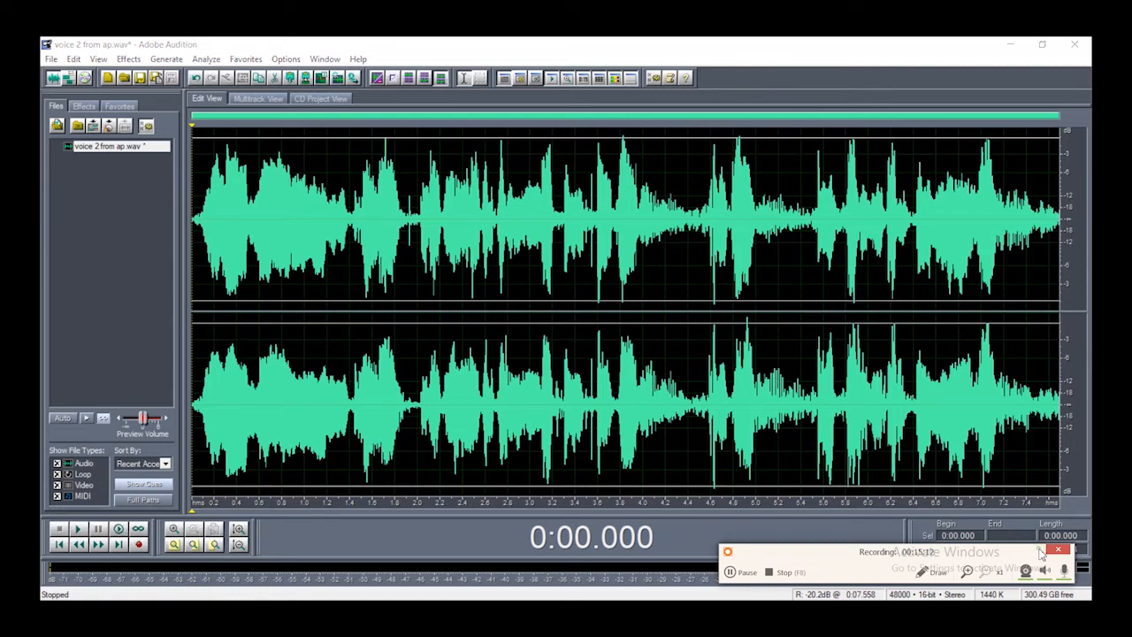
{"action": "left_click", "coordinate": [1039, 550]}
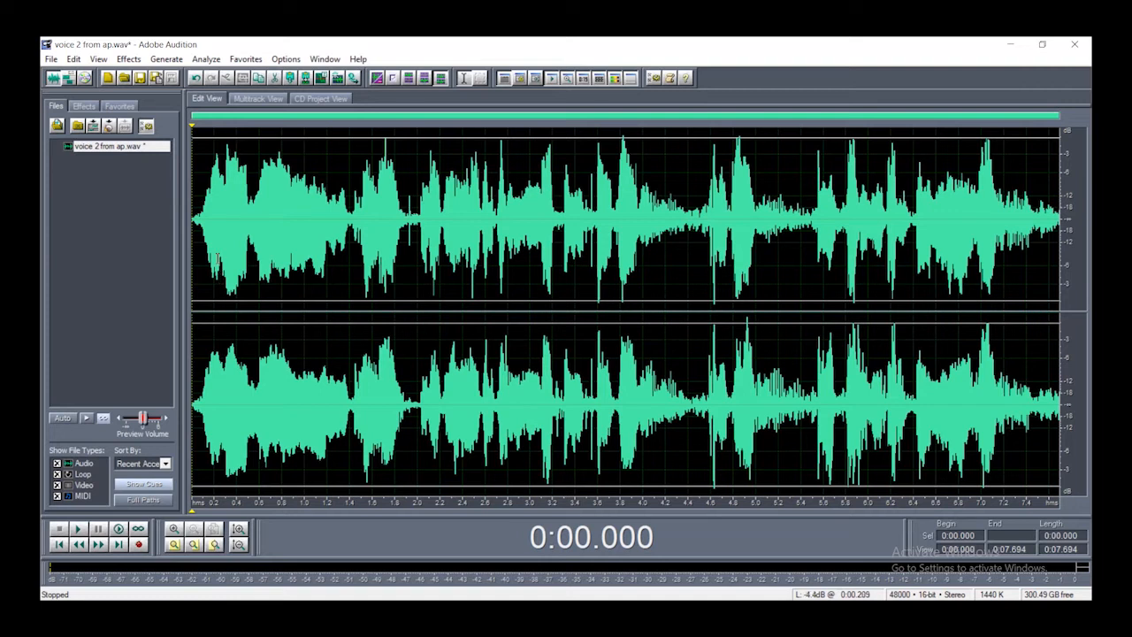
Look at the empty tracks and the session file commands in Multitrack View, and return to Edit View
{"action": "left_click", "coordinate": [270, 99]}
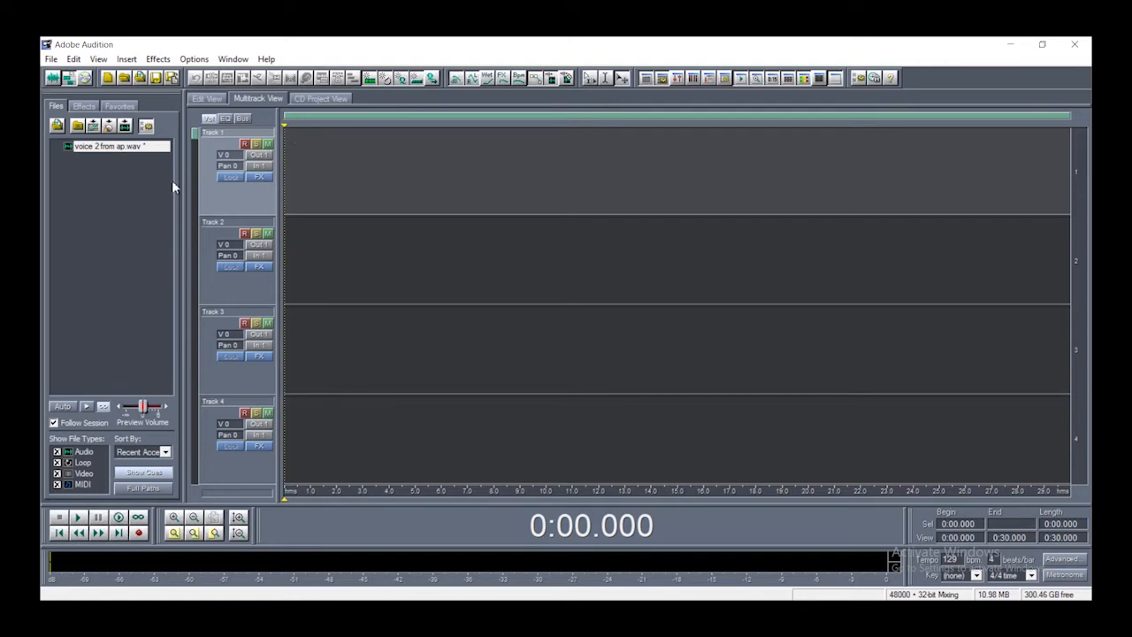
{"action": "left_click", "coordinate": [51, 58]}
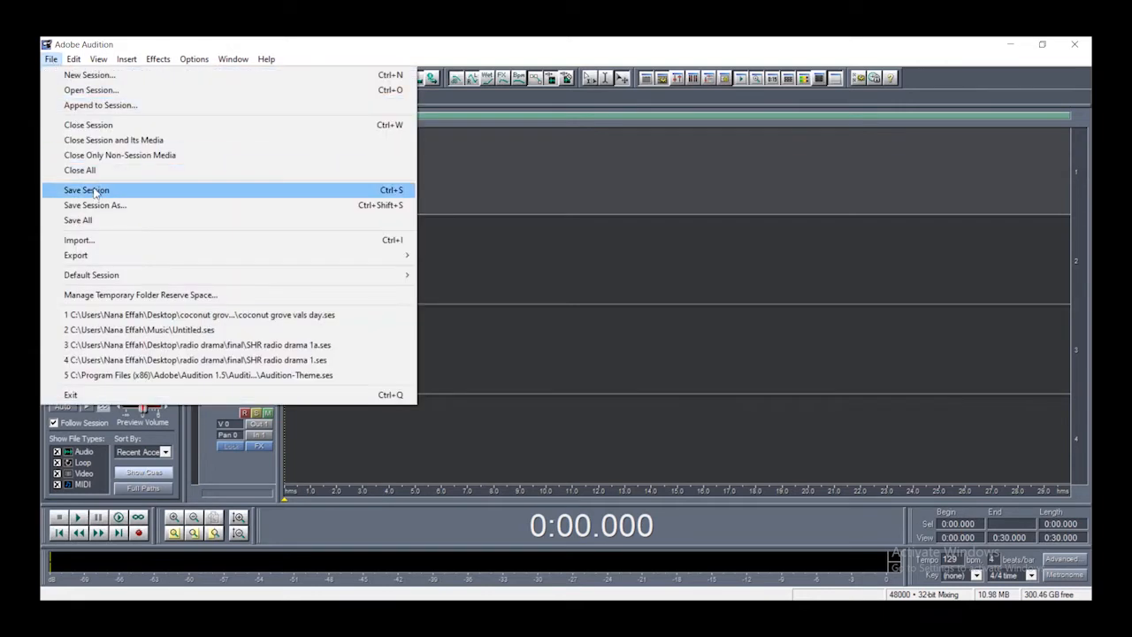
{"action": "left_click", "coordinate": [259, 42]}
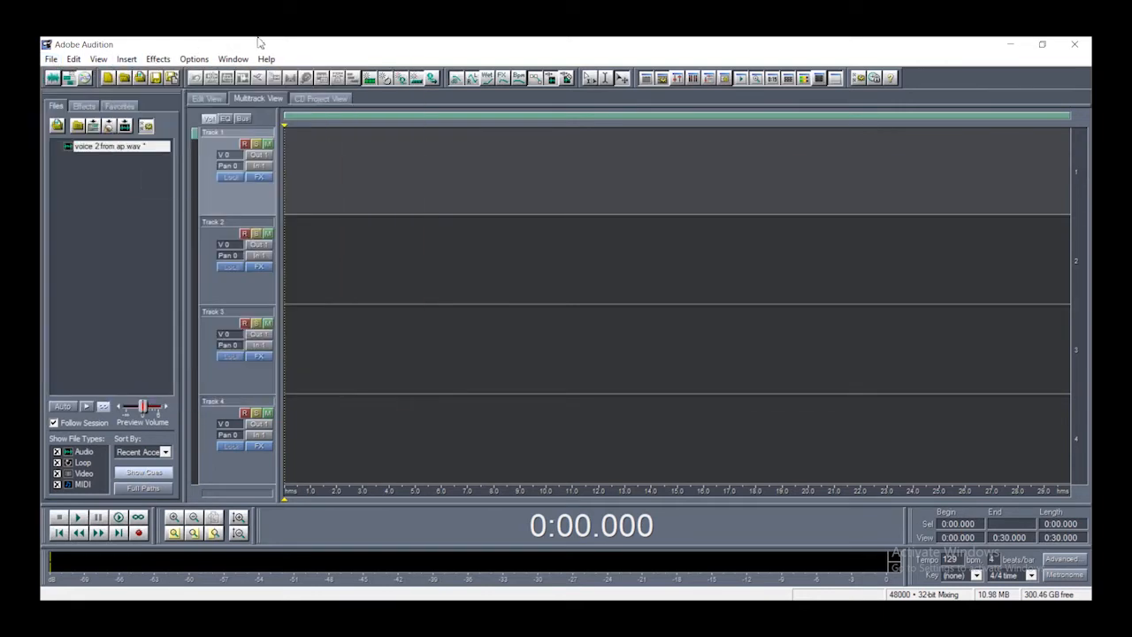
{"action": "left_click", "coordinate": [211, 98]}
Open the Windows PCM file EFF MIX (48000 Hz).wav from the ads mall tutorials folder
{"action": "left_click", "coordinate": [52, 58]}
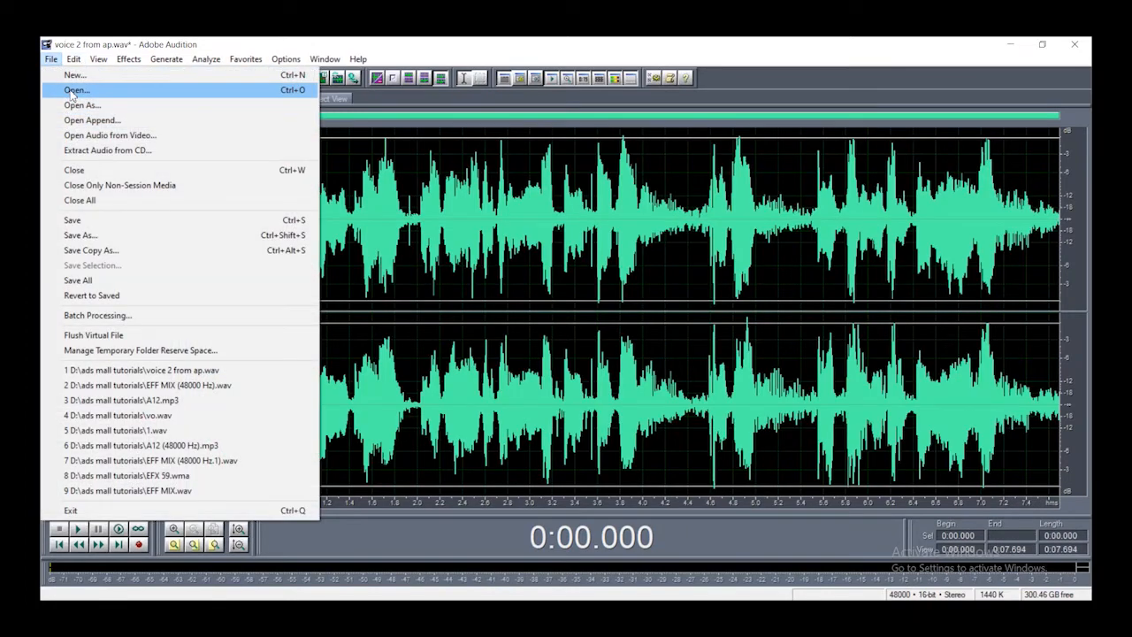
{"action": "left_click", "coordinate": [350, 43]}
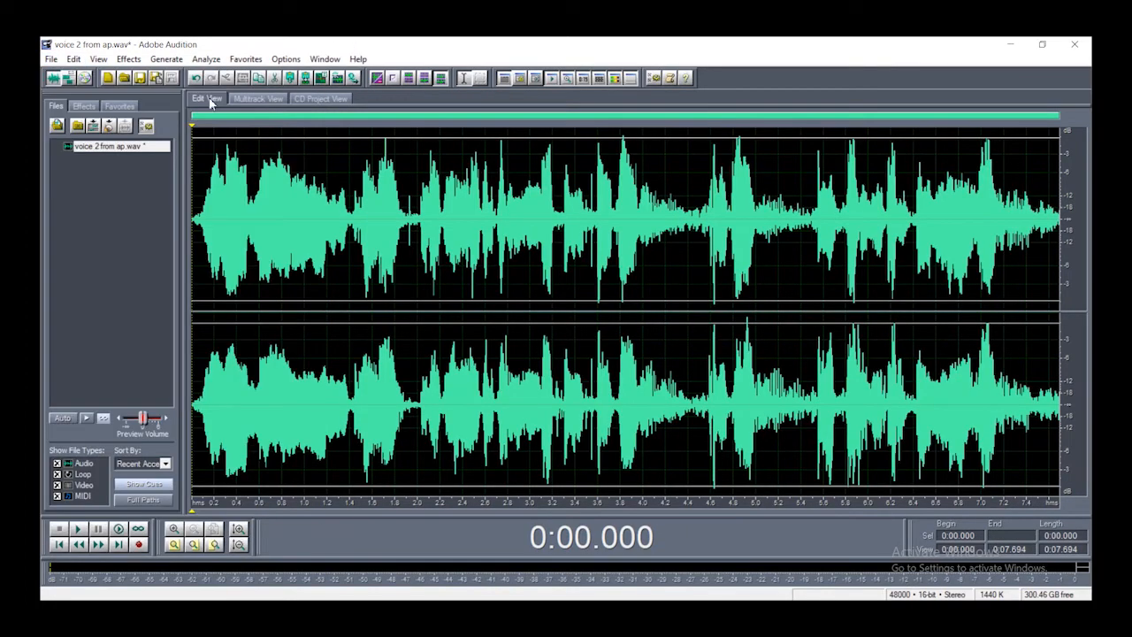
{"action": "left_click", "coordinate": [51, 58]}
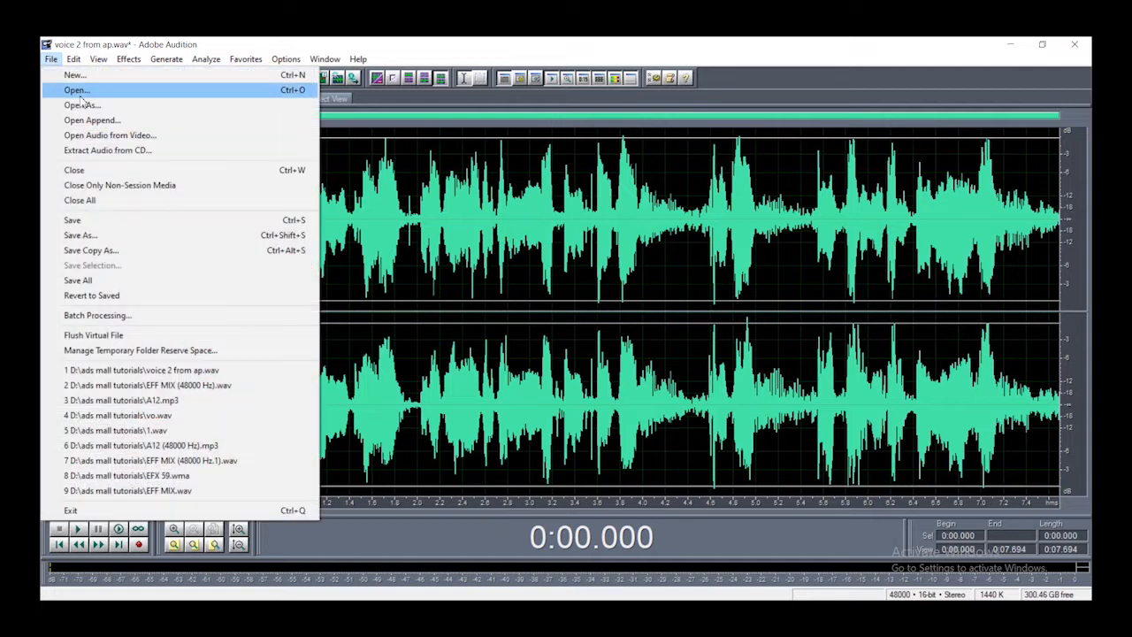
{"action": "left_click", "coordinate": [78, 91]}
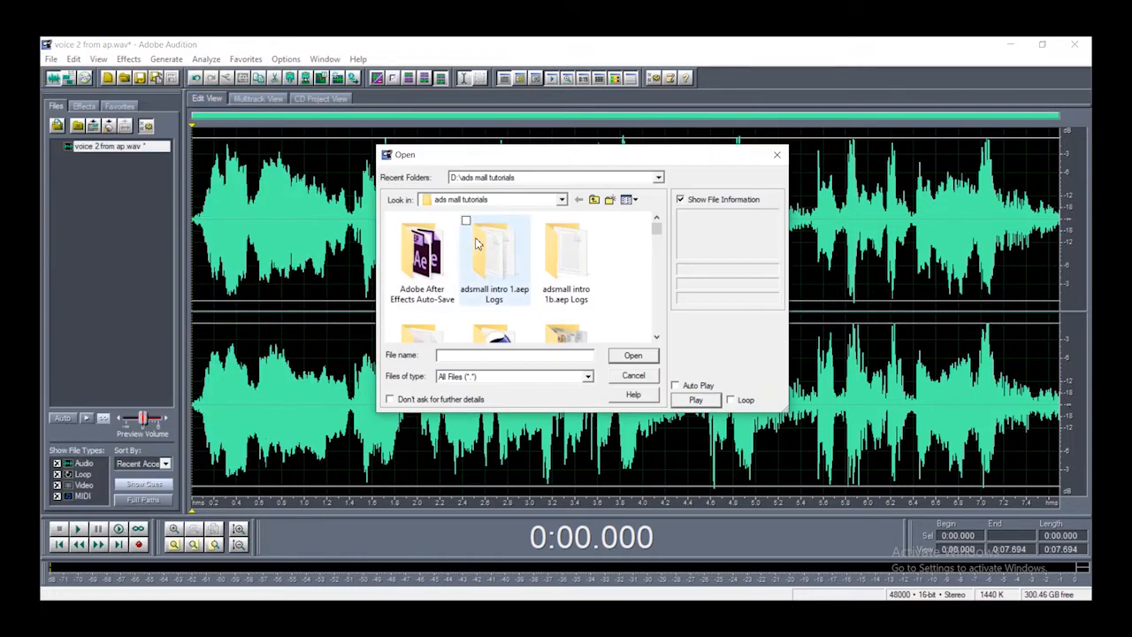
{"action": "scroll", "coordinate": [482, 257], "scroll_direction": "down", "scroll_amount": 2}
{"action": "scroll", "coordinate": [482, 257], "scroll_direction": "down", "scroll_amount": 6}
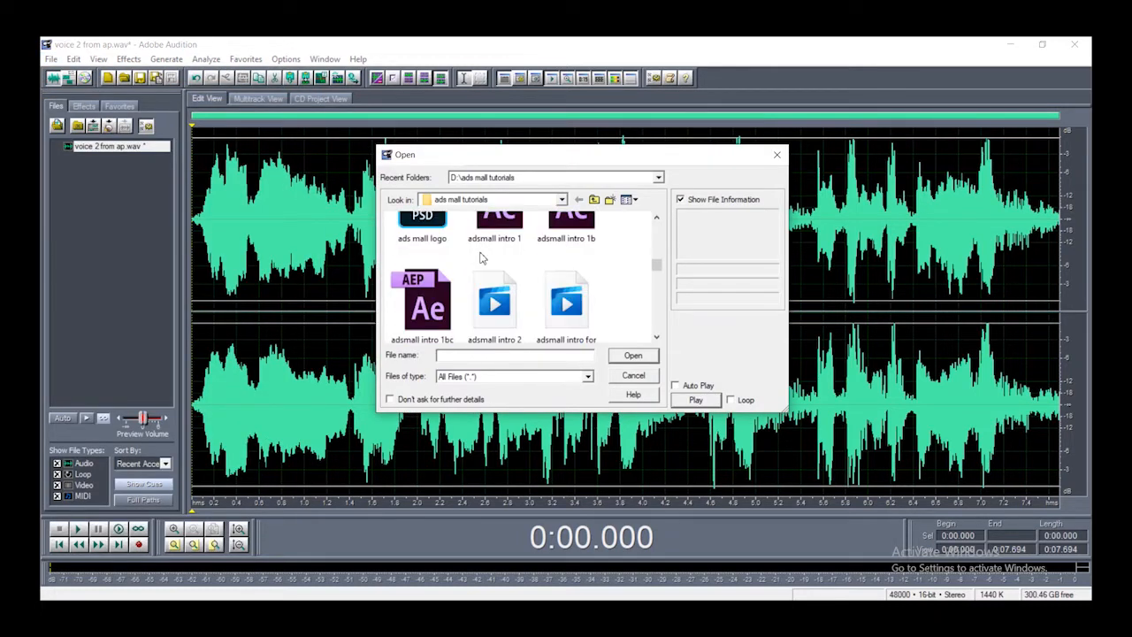
{"action": "scroll", "coordinate": [482, 257], "scroll_direction": "down", "scroll_amount": 4}
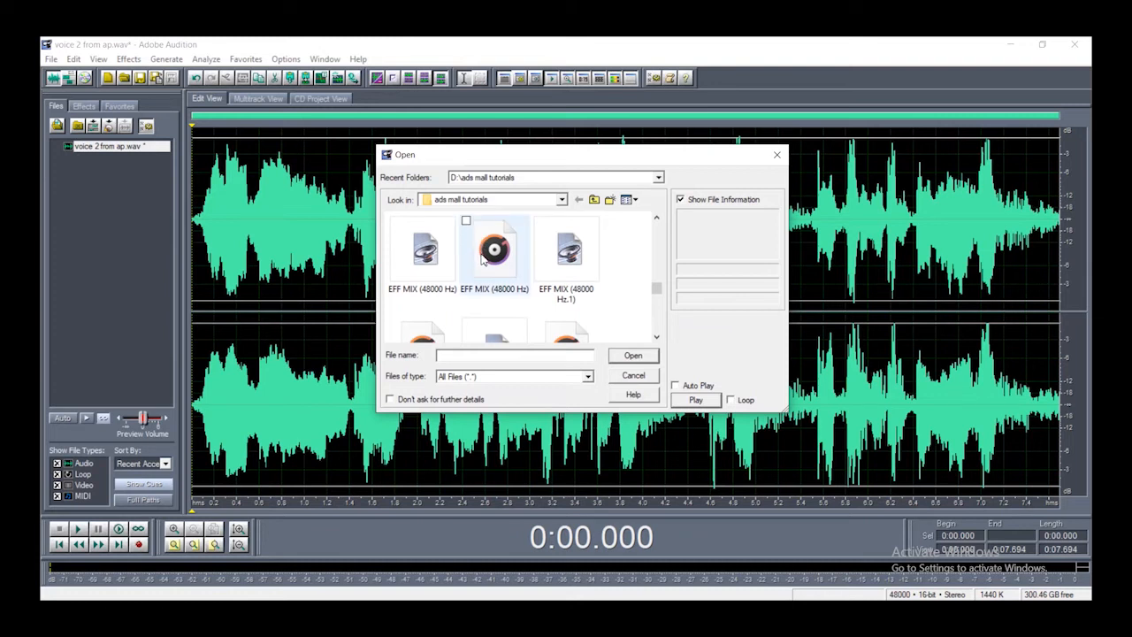
{"action": "scroll", "coordinate": [481, 258], "scroll_direction": "down", "scroll_amount": 1}
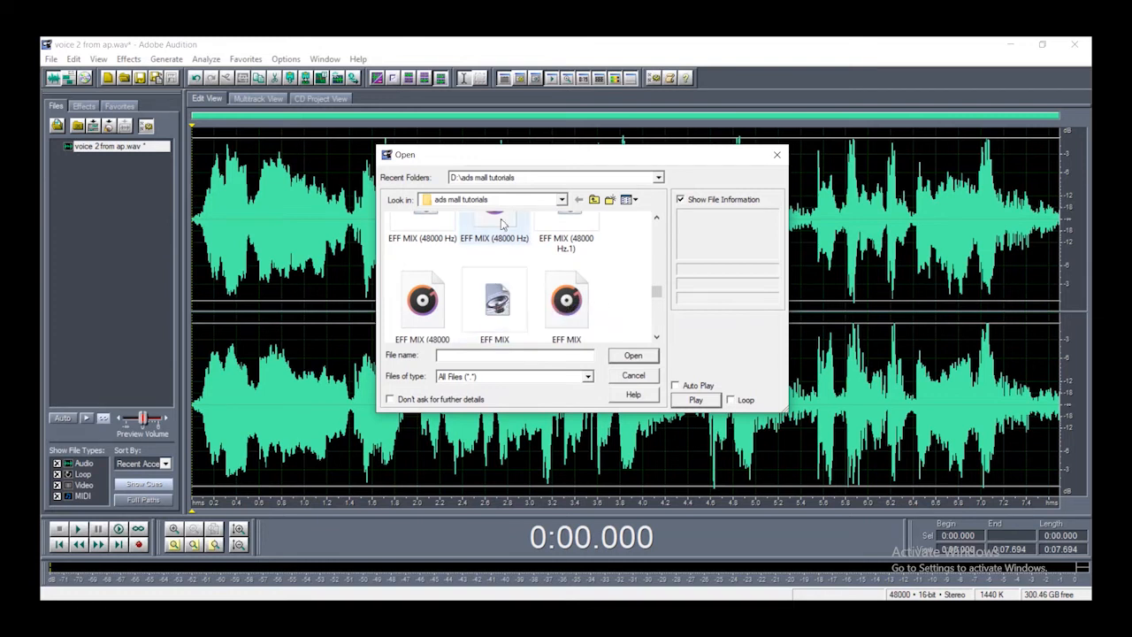
{"action": "scroll", "coordinate": [500, 240], "scroll_direction": "up", "scroll_amount": 1}
{"action": "left_click", "coordinate": [499, 246]}
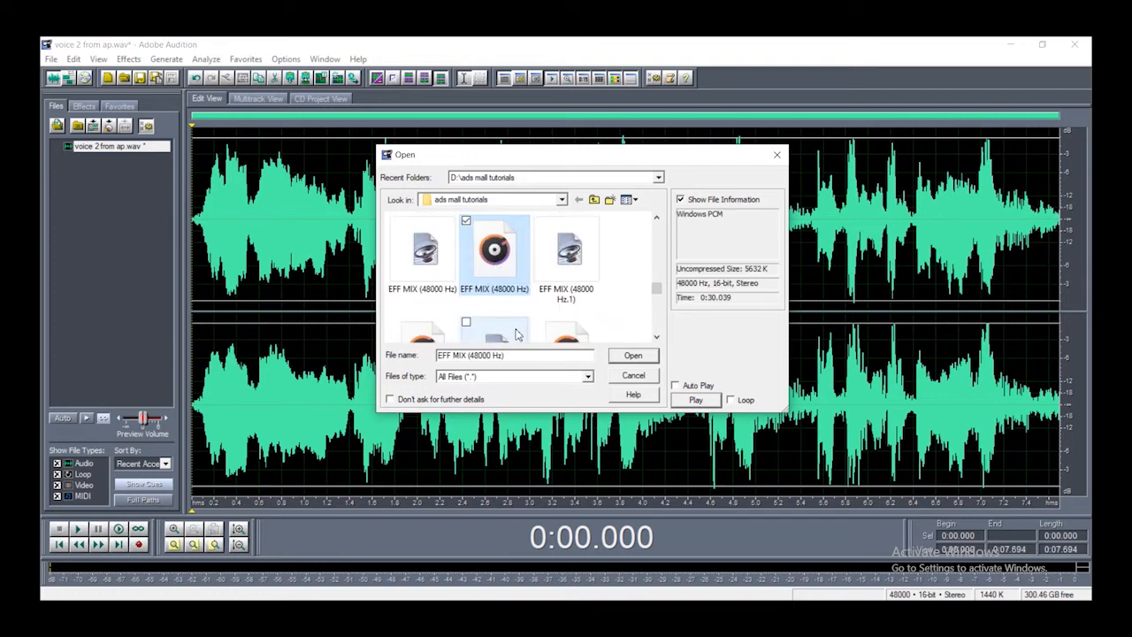
{"action": "scroll", "coordinate": [518, 334], "scroll_direction": "down", "scroll_amount": 4}
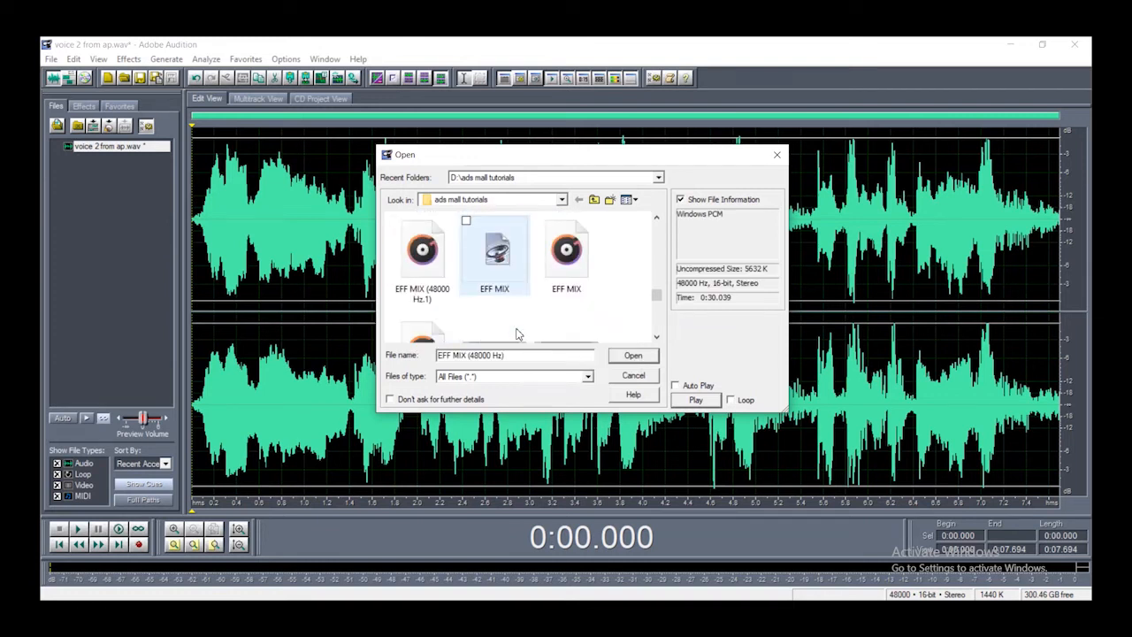
{"action": "left_click", "coordinate": [617, 358]}
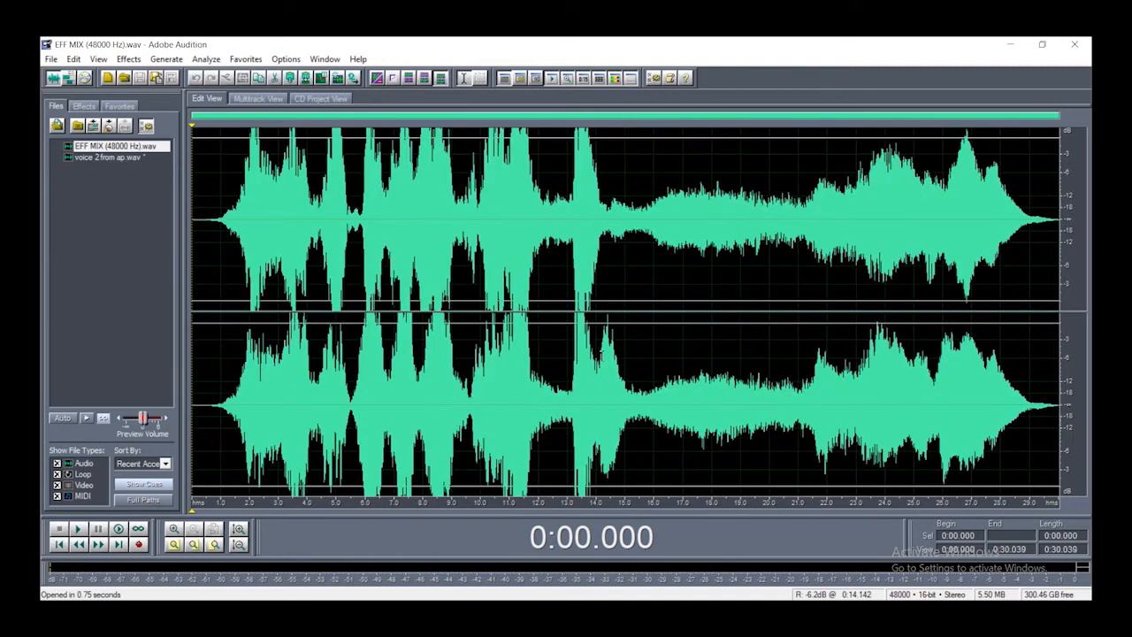
Open A12.mp3 from the ads mall tutorials folder and play it from about 0:02
{"action": "left_click", "coordinate": [51, 58]}
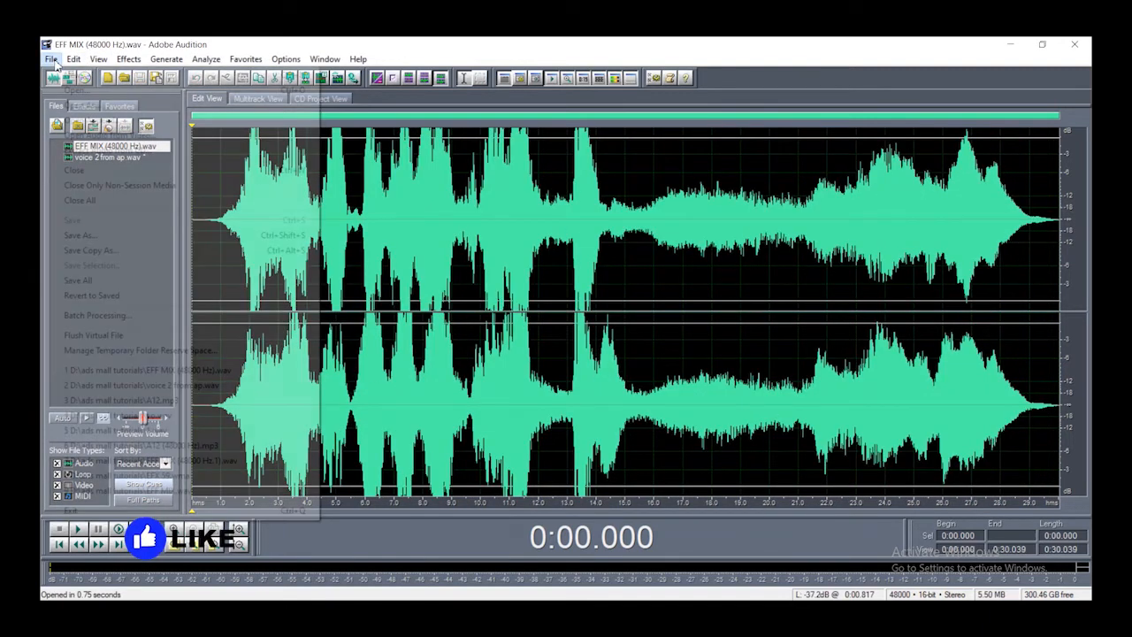
{"action": "left_click", "coordinate": [77, 90]}
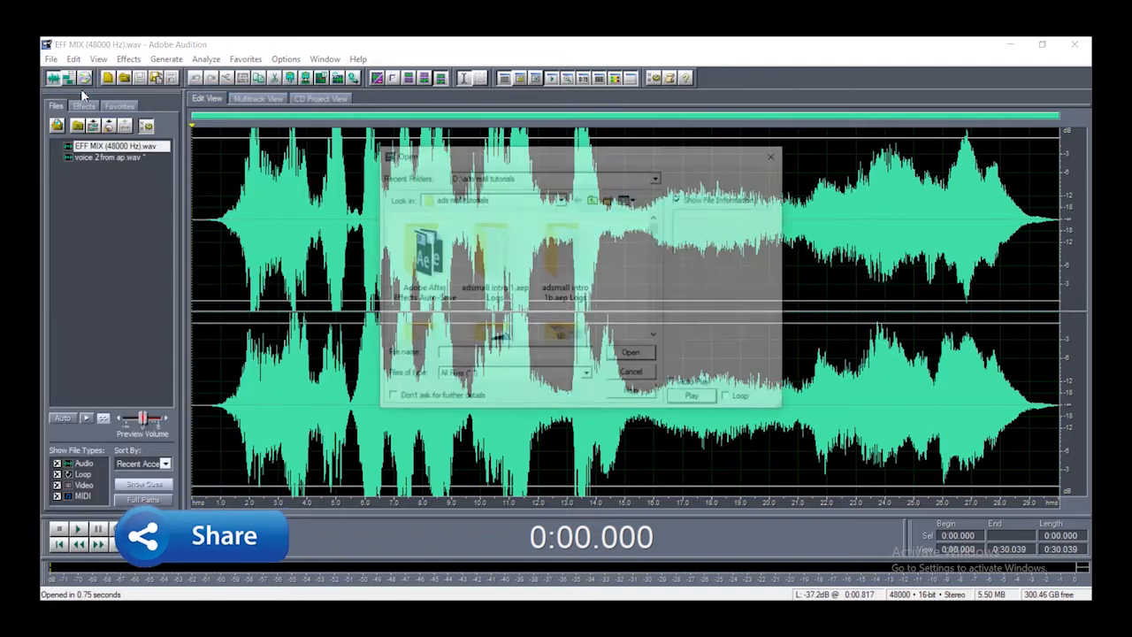
{"action": "scroll", "coordinate": [533, 293], "scroll_direction": "down", "scroll_amount": 5}
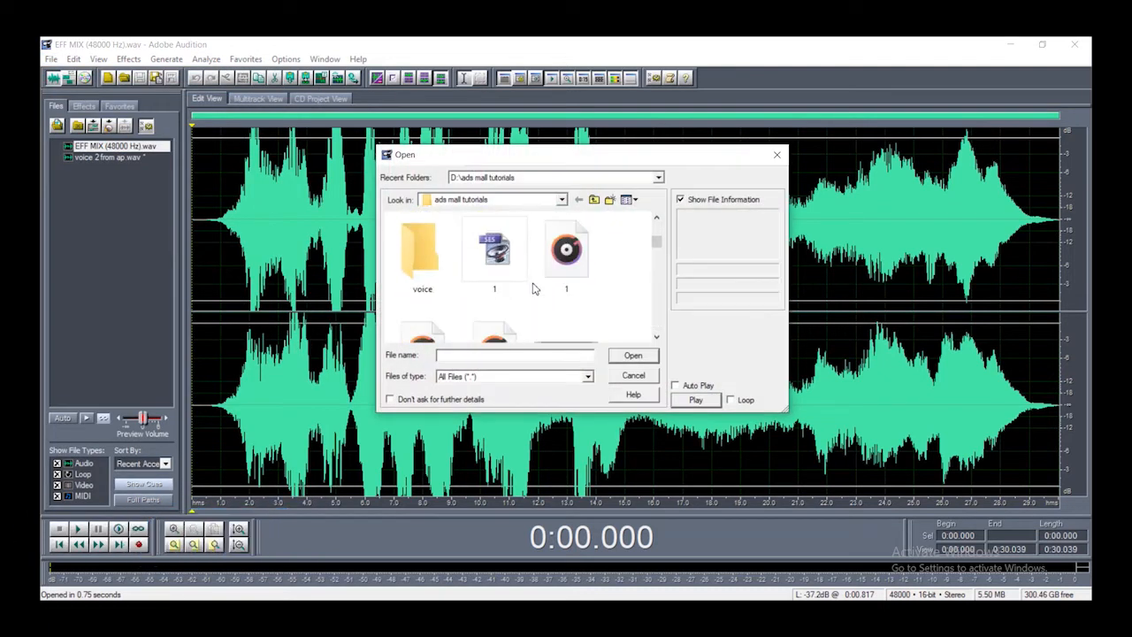
{"action": "scroll", "coordinate": [534, 289], "scroll_direction": "down", "scroll_amount": 1}
{"action": "scroll", "coordinate": [533, 289], "scroll_direction": "up", "scroll_amount": 1}
{"action": "left_click", "coordinate": [495, 263]}
{"action": "left_click", "coordinate": [633, 355]}
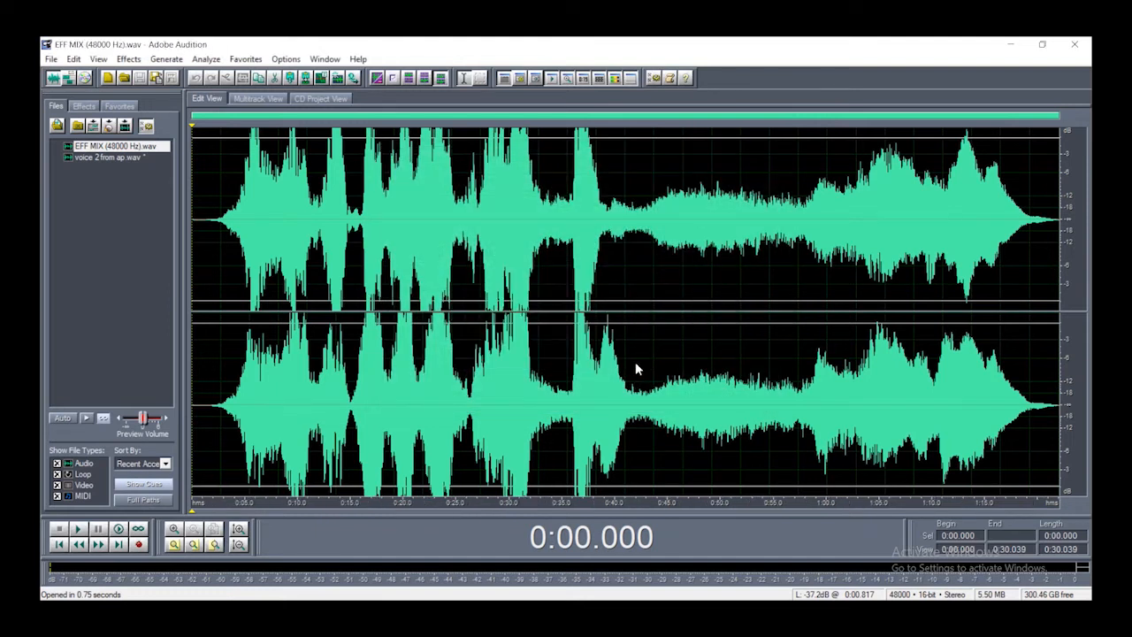
{"action": "left_click", "coordinate": [215, 213]}
{"action": "key", "text": "space"}
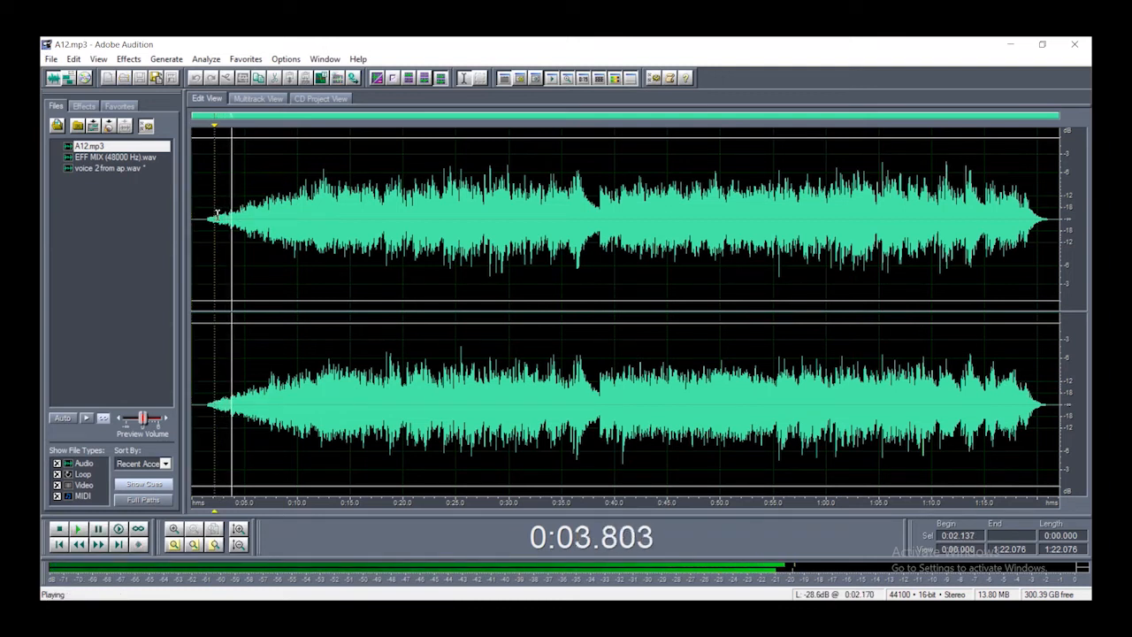
Stop the A12.mp3 playback, open EFF MIX (48000 Hz).wav for editing, and listen to its beginning
{"action": "key", "text": "space"}
{"action": "left_click", "coordinate": [94, 157]}
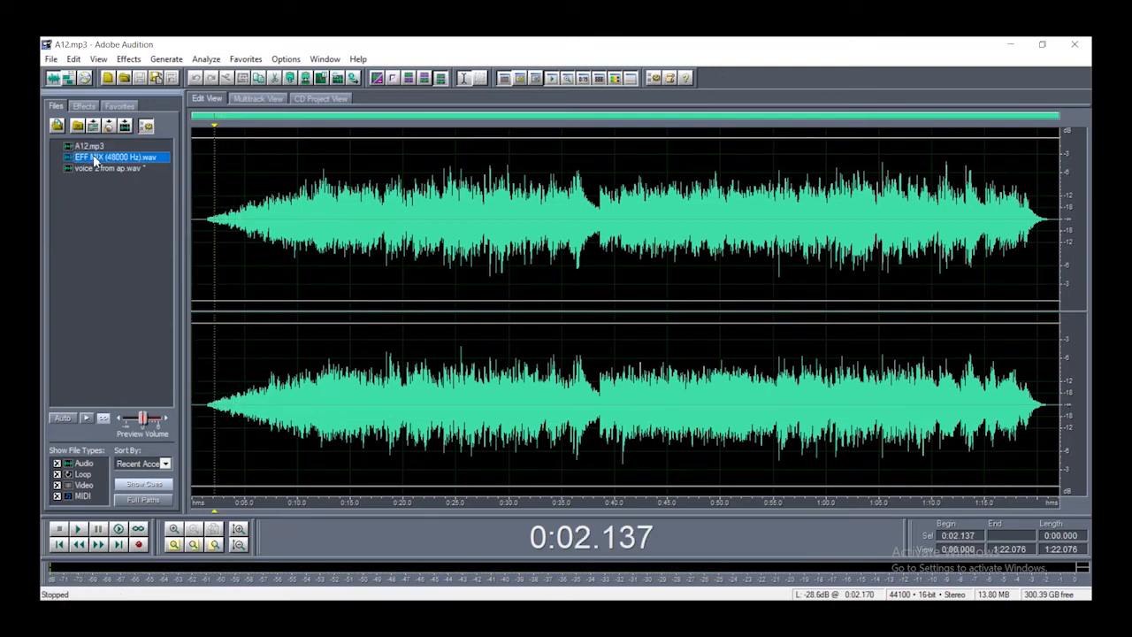
{"action": "key", "text": "space"}
{"action": "double_click", "coordinate": [93, 157]}
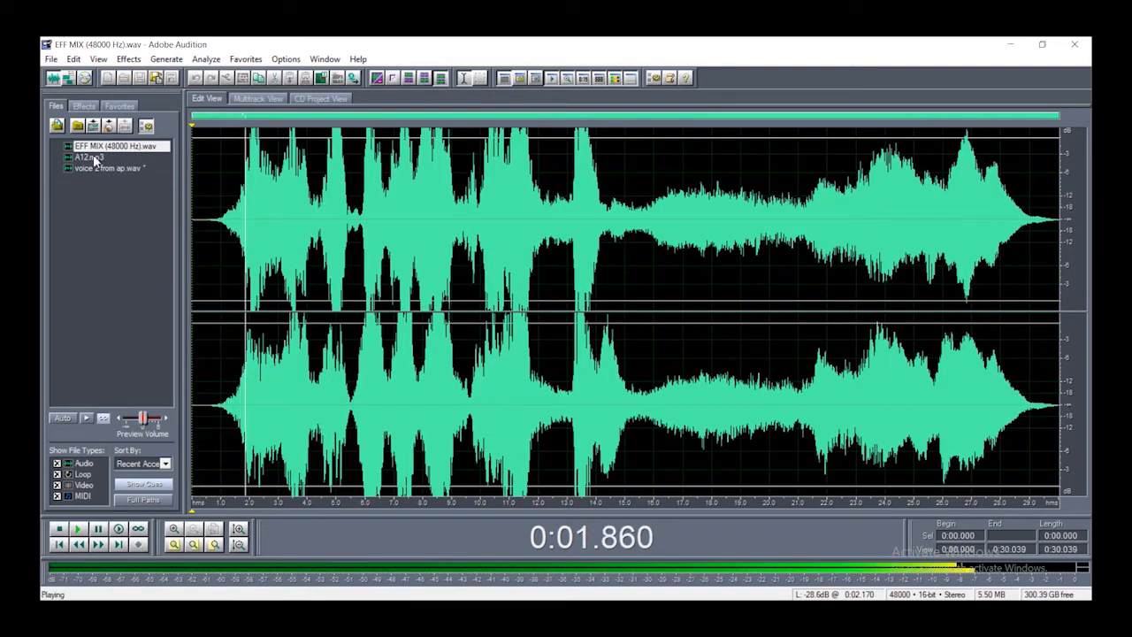
{"action": "key", "text": "space"}
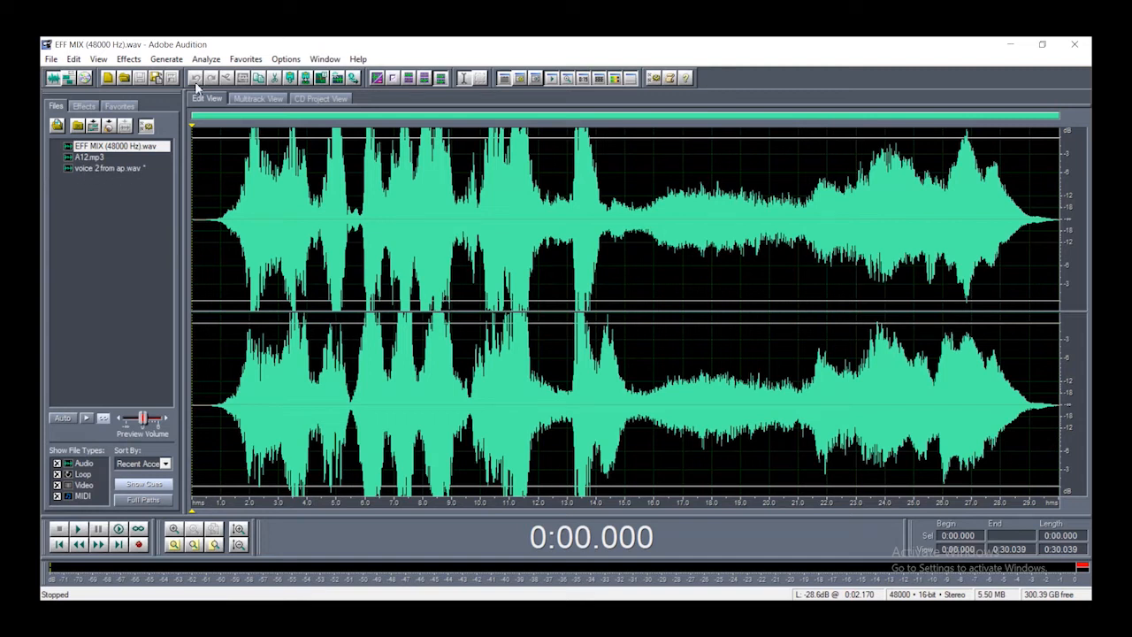
In Multitrack View, place the voice 2 from ap recording on Track 1, starting at about 3.2 s
{"action": "left_click", "coordinate": [253, 98]}
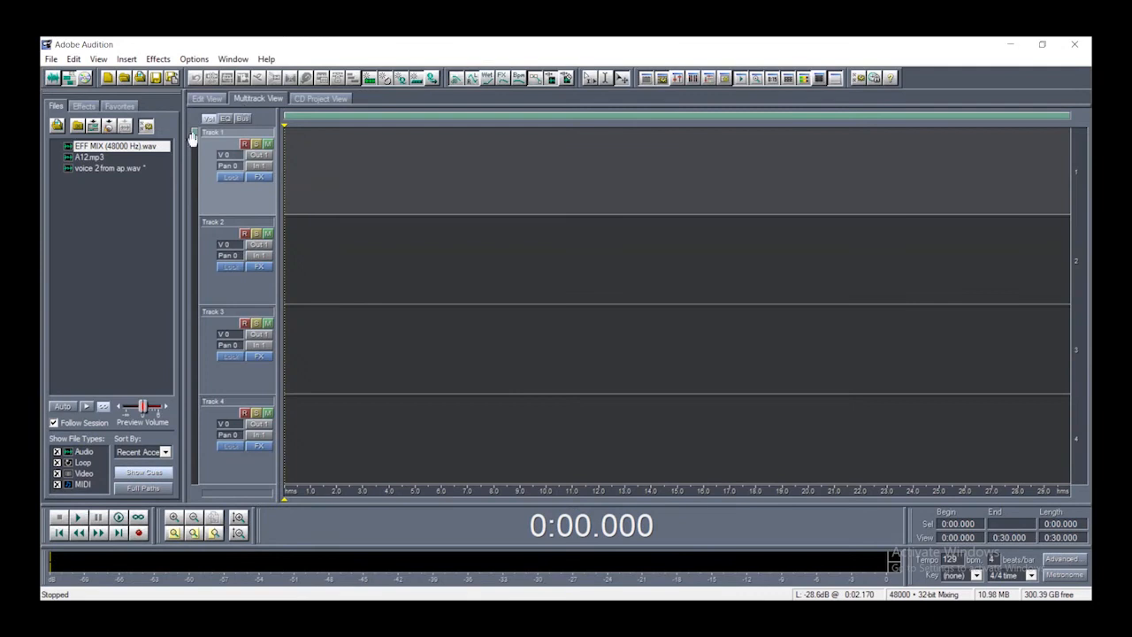
{"action": "left_click_drag", "start_coordinate": [92, 167], "coordinate": [475, 188]}
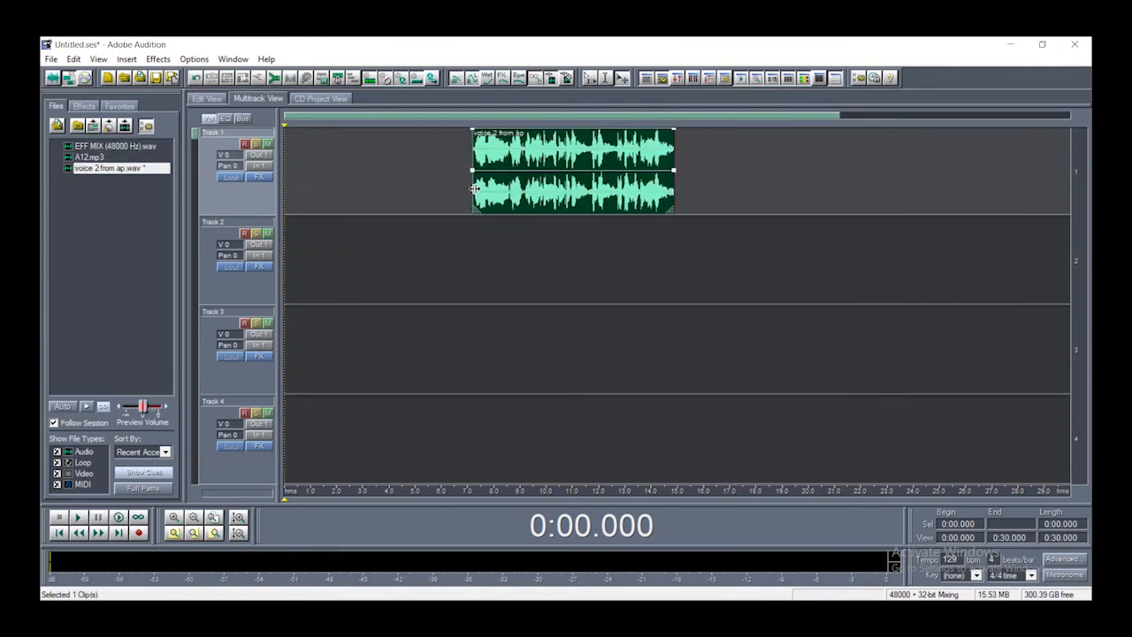
{"action": "left_click", "coordinate": [501, 144]}
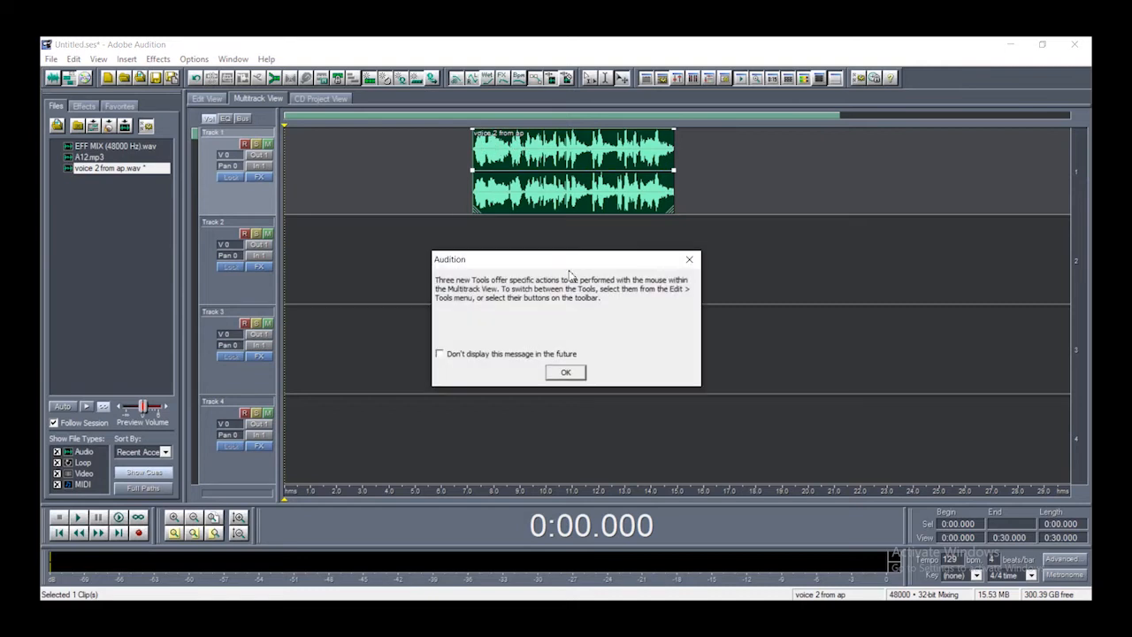
{"action": "left_click", "coordinate": [564, 373]}
{"action": "left_click_drag", "start_coordinate": [586, 142], "coordinate": [545, 142]}
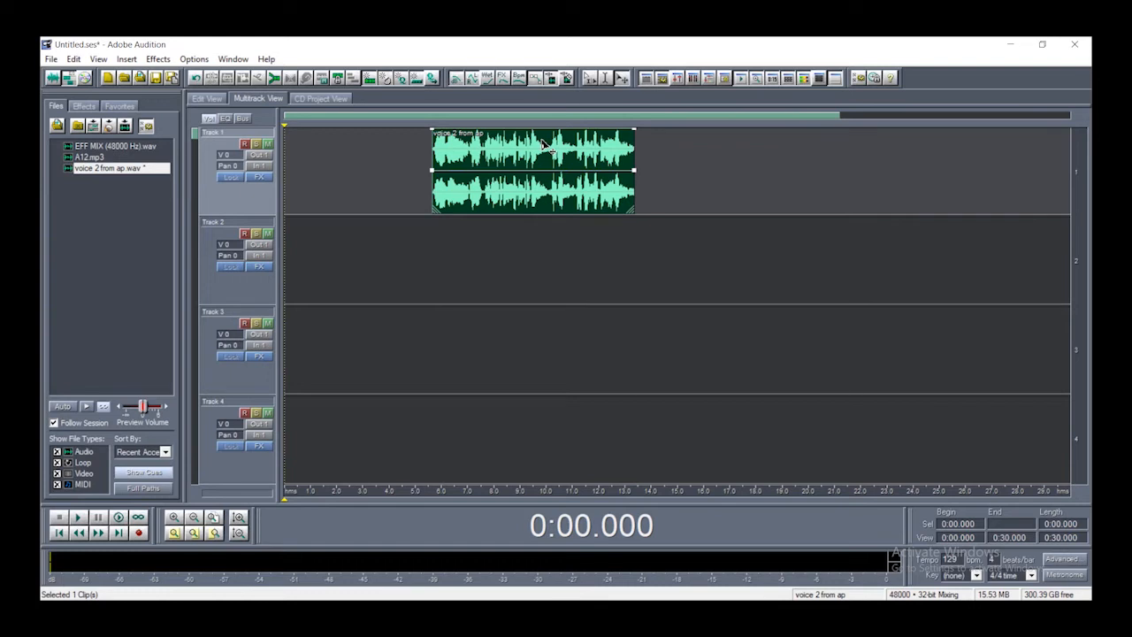
{"action": "left_click_drag", "start_coordinate": [543, 144], "coordinate": [479, 154]}
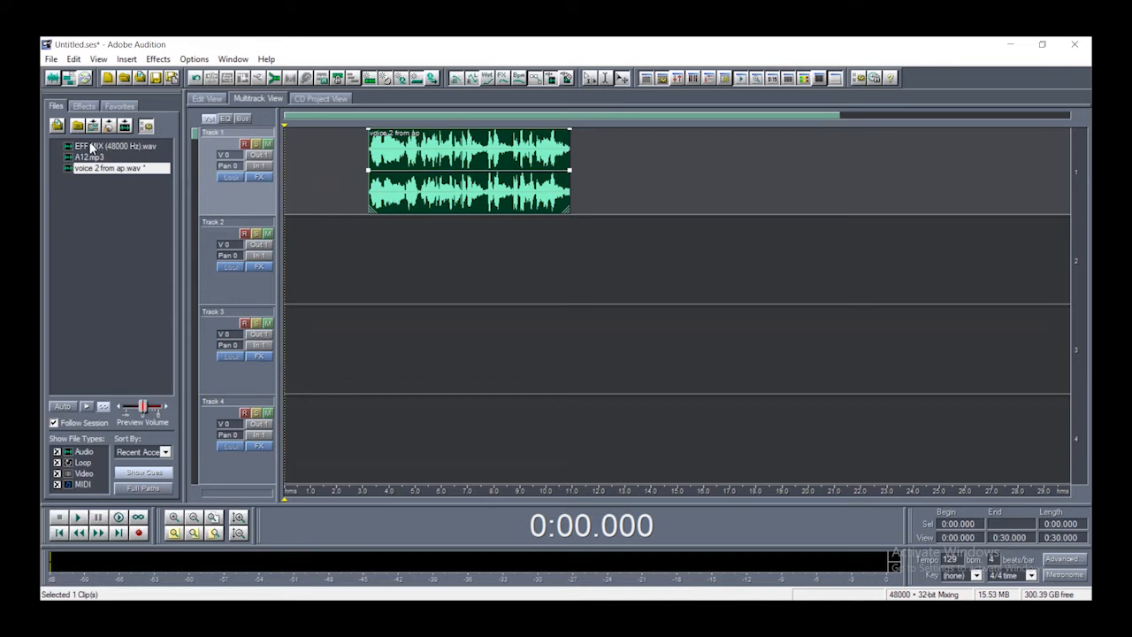
Place EFF MIX (48000 Hz).wav at the start of Track 2 and move the Track 1 voice clip to about 8.6 s
{"action": "left_click_drag", "start_coordinate": [91, 148], "coordinate": [359, 235]}
{"action": "left_click_drag", "start_coordinate": [414, 268], "coordinate": [414, 268]}
{"action": "left_click_drag", "start_coordinate": [478, 146], "coordinate": [620, 159]}
{"action": "left_click_drag", "start_coordinate": [562, 239], "coordinate": [372, 250]}
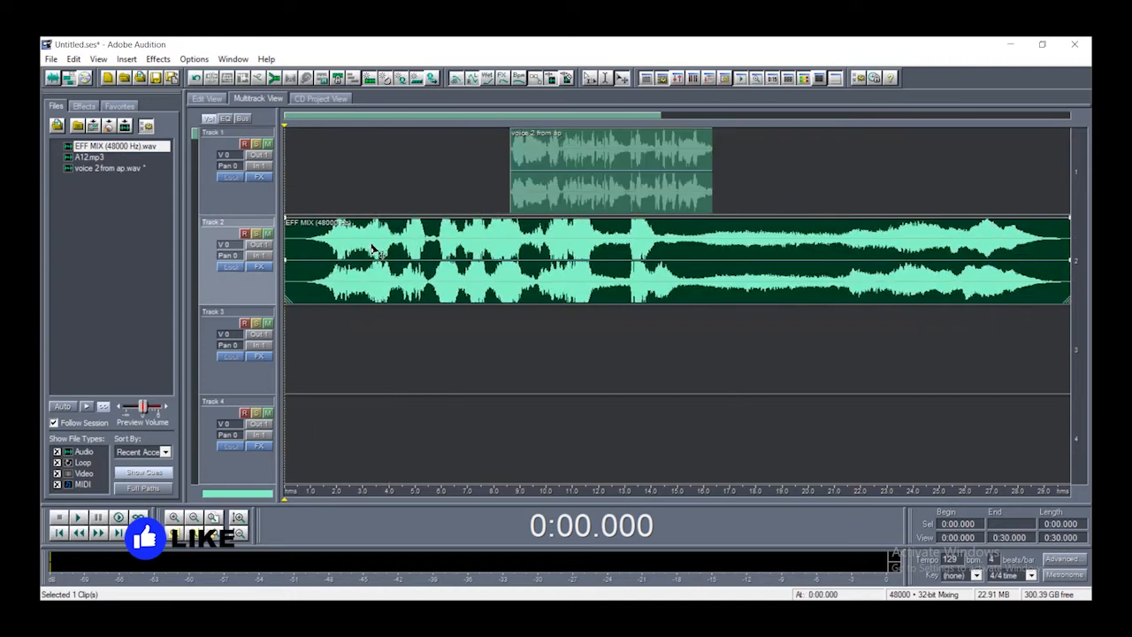
Listen to the session's opening, set the playback cursor to about 0:05.8, and select the EFF MIX clip on Track 2
{"action": "key", "text": "space"}
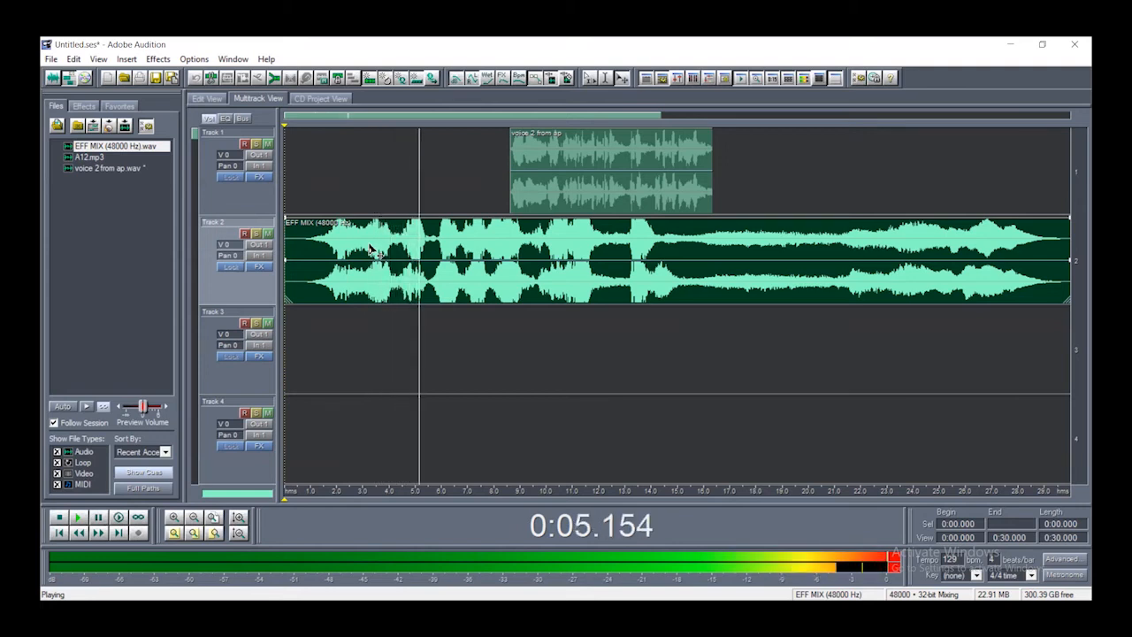
{"action": "key", "text": "space"}
{"action": "mouse_move", "coordinate": [285, 128]}
{"action": "left_mouse_down"}
{"action": "mouse_move", "coordinate": [439, 149]}
{"action": "mouse_move", "coordinate": [263, 159]}
{"action": "mouse_move", "coordinate": [439, 154]}
{"action": "mouse_move", "coordinate": [306, 167]}
{"action": "mouse_move", "coordinate": [444, 172]}
{"action": "mouse_move", "coordinate": [424, 168]}
{"action": "mouse_move", "coordinate": [419, 132]}
{"action": "mouse_move", "coordinate": [304, 147]}
{"action": "mouse_move", "coordinate": [437, 142]}
{"action": "left_mouse_up"}
{"action": "left_click", "coordinate": [426, 168]}
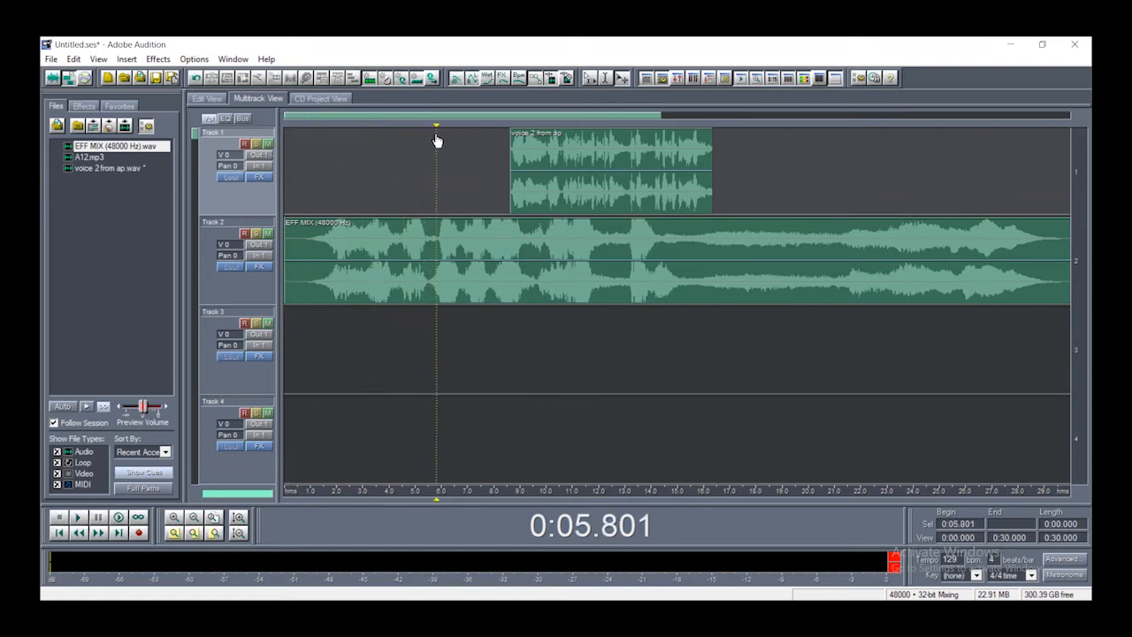
{"action": "left_click", "coordinate": [450, 265]}
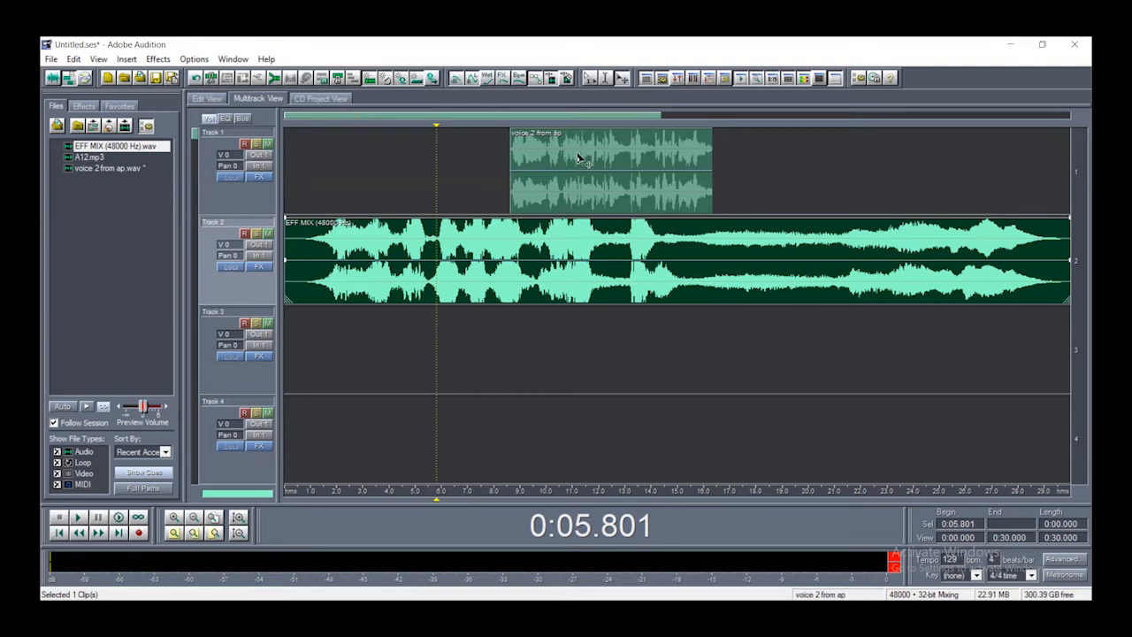
Split the EFF MIX clip on Track 2 at 0:05.827 and delete the part after the split
{"action": "left_click", "coordinate": [206, 98]}
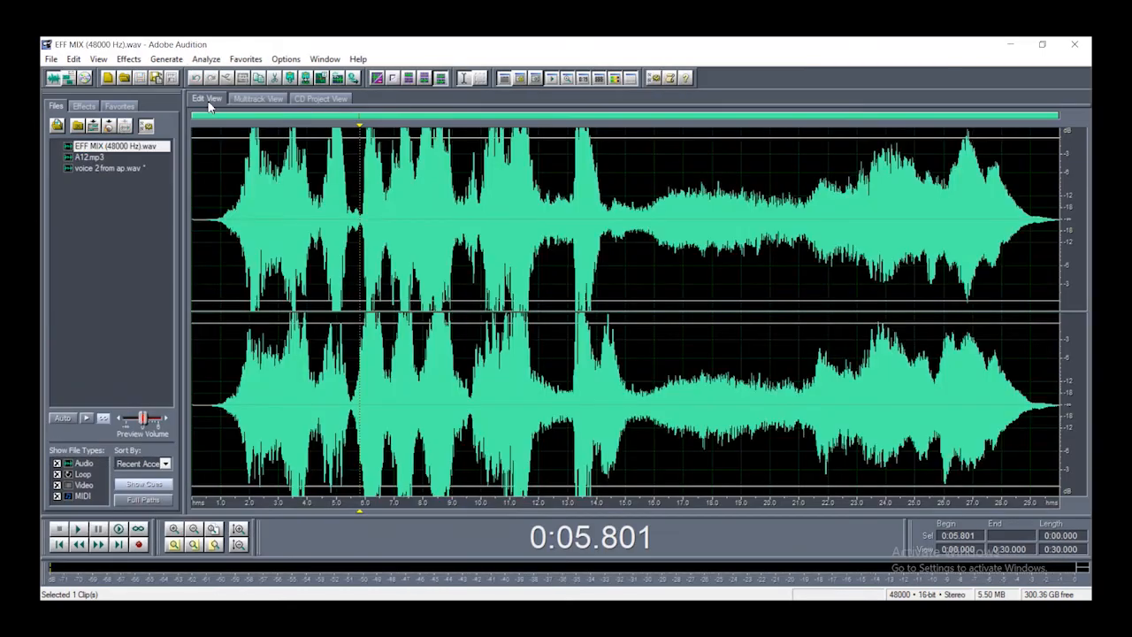
{"action": "left_click", "coordinate": [257, 98]}
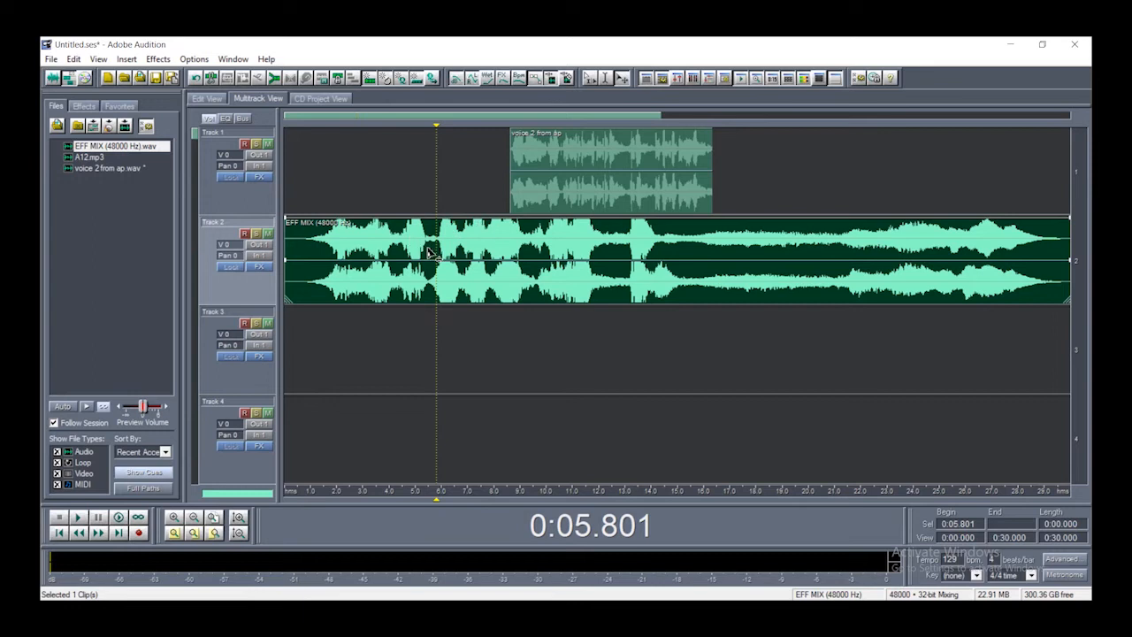
{"action": "mouse_move", "coordinate": [436, 130]}
{"action": "left_mouse_down"}
{"action": "mouse_move", "coordinate": [415, 131]}
{"action": "mouse_move", "coordinate": [438, 131]}
{"action": "left_mouse_up"}
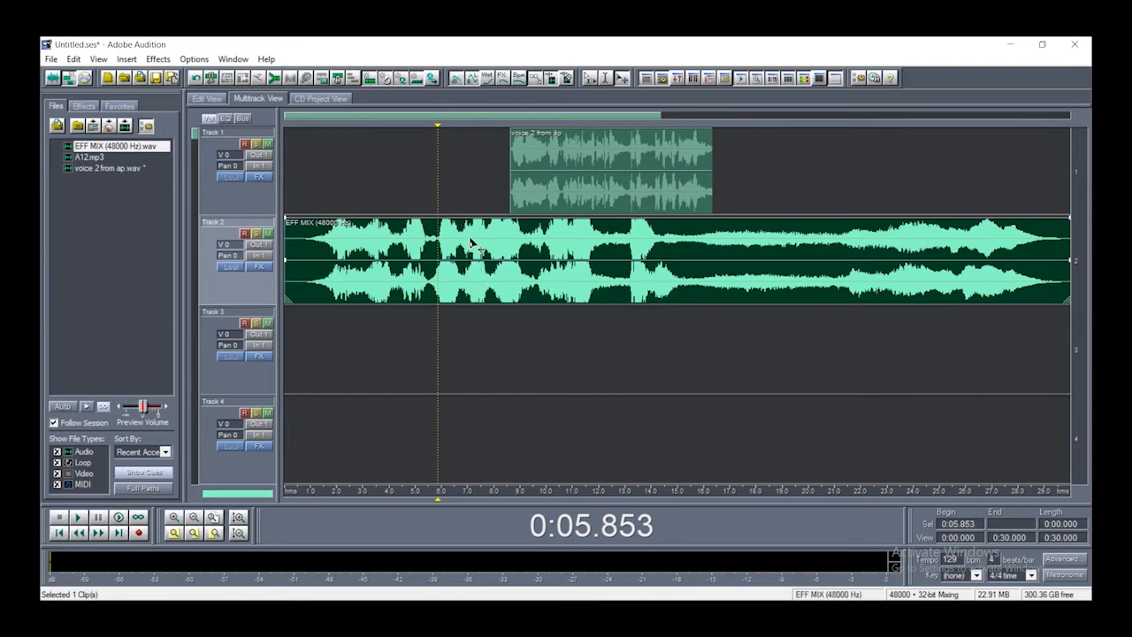
{"action": "mouse_move", "coordinate": [444, 131]}
{"action": "left_mouse_down"}
{"action": "mouse_move", "coordinate": [398, 132]}
{"action": "mouse_move", "coordinate": [437, 130]}
{"action": "left_mouse_up"}
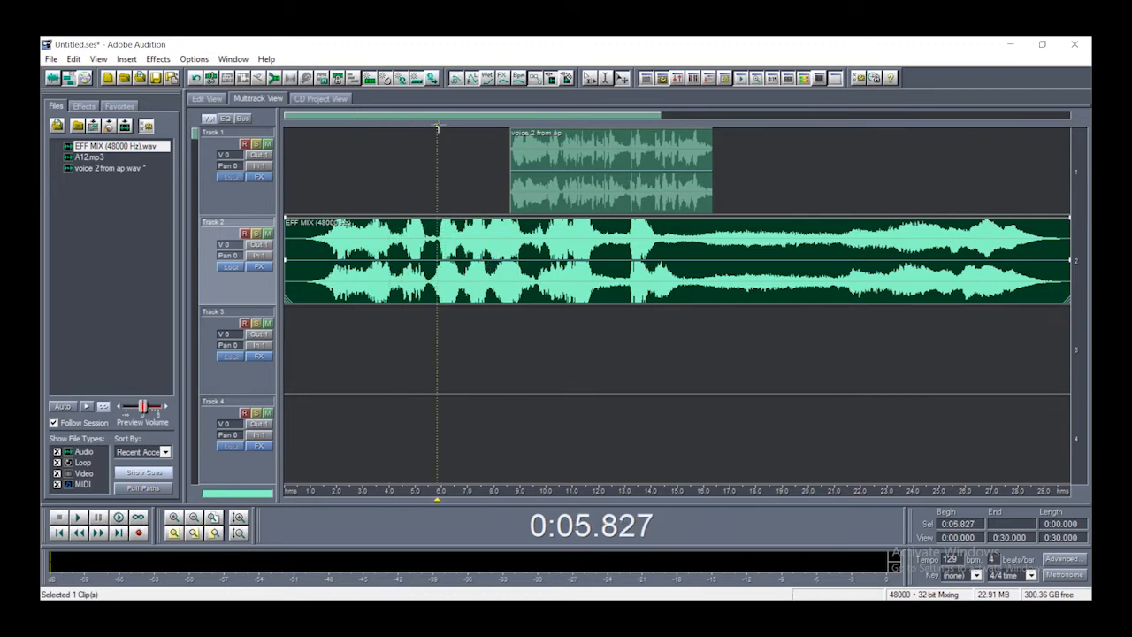
{"action": "key", "text": "ctrl+k"}
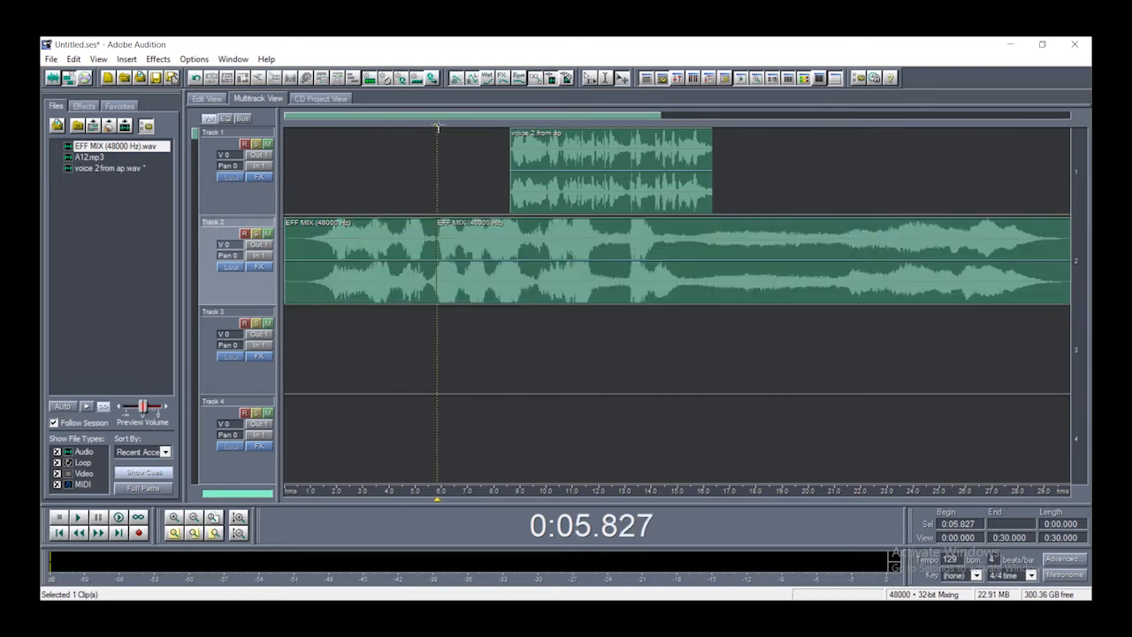
{"action": "left_click", "coordinate": [545, 232]}
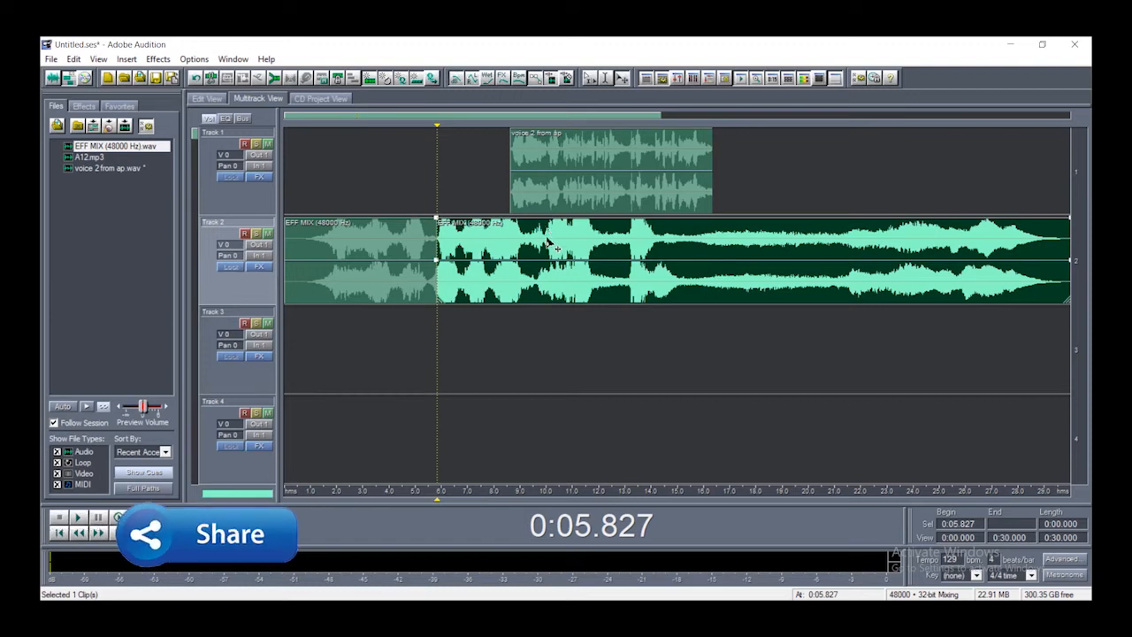
{"action": "key", "text": "Delete"}
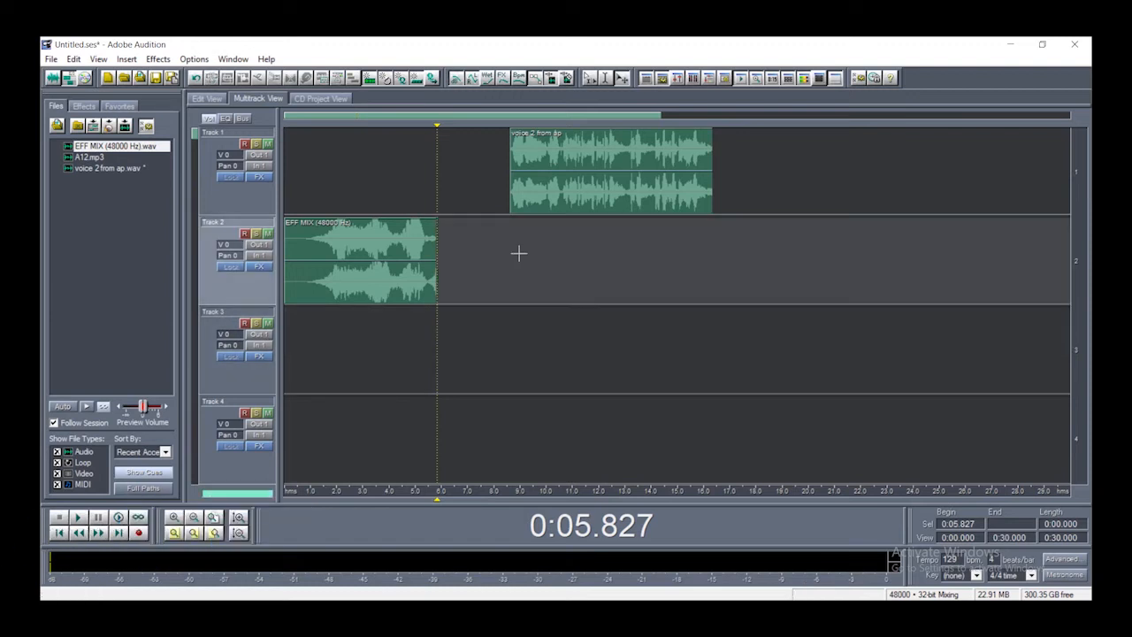
Split the remaining EFF MIX clip at 0:01.074 and delete its quiet leading part
{"action": "left_click", "coordinate": [367, 254]}
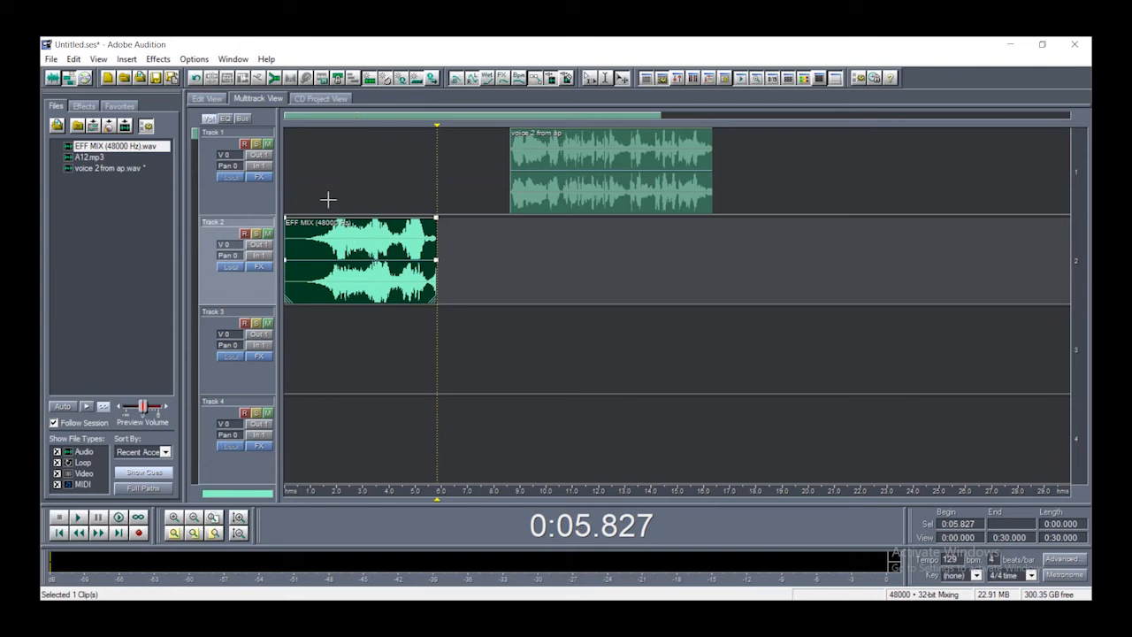
{"action": "left_click_drag", "start_coordinate": [438, 130], "coordinate": [282, 129]}
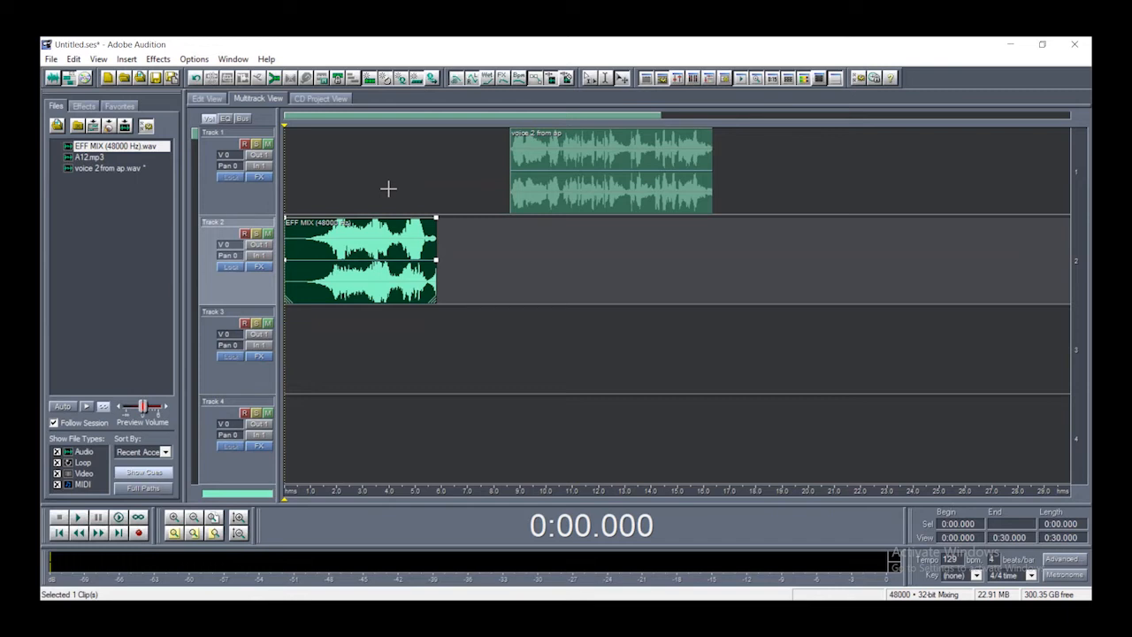
{"action": "scroll", "coordinate": [388, 188], "scroll_direction": "up", "scroll_amount": 2}
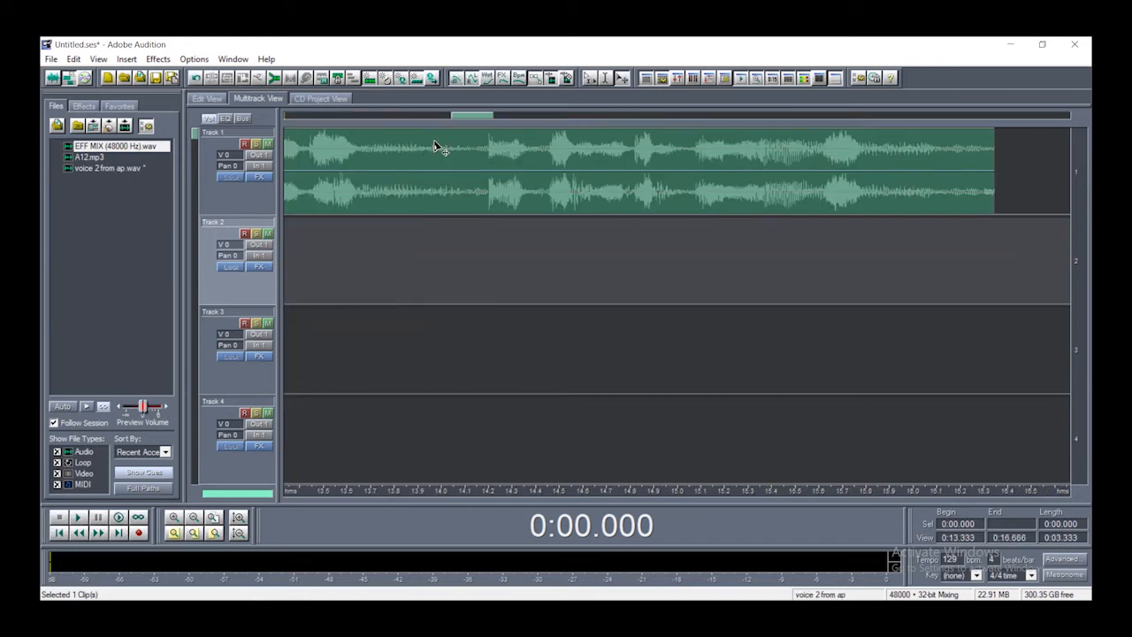
{"action": "scroll", "coordinate": [435, 146], "scroll_direction": "down", "scroll_amount": 3}
{"action": "scroll", "coordinate": [354, 126], "scroll_direction": "up", "scroll_amount": 1}
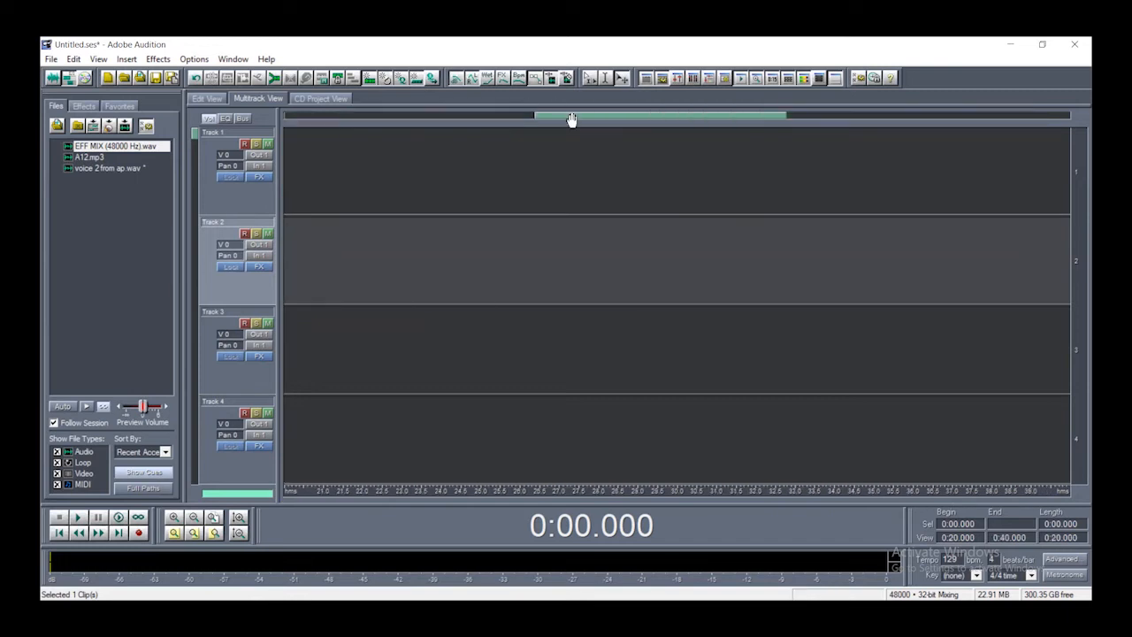
{"action": "left_click_drag", "start_coordinate": [575, 122], "coordinate": [253, 123]}
{"action": "scroll", "coordinate": [251, 122], "scroll_direction": "up", "scroll_amount": 1}
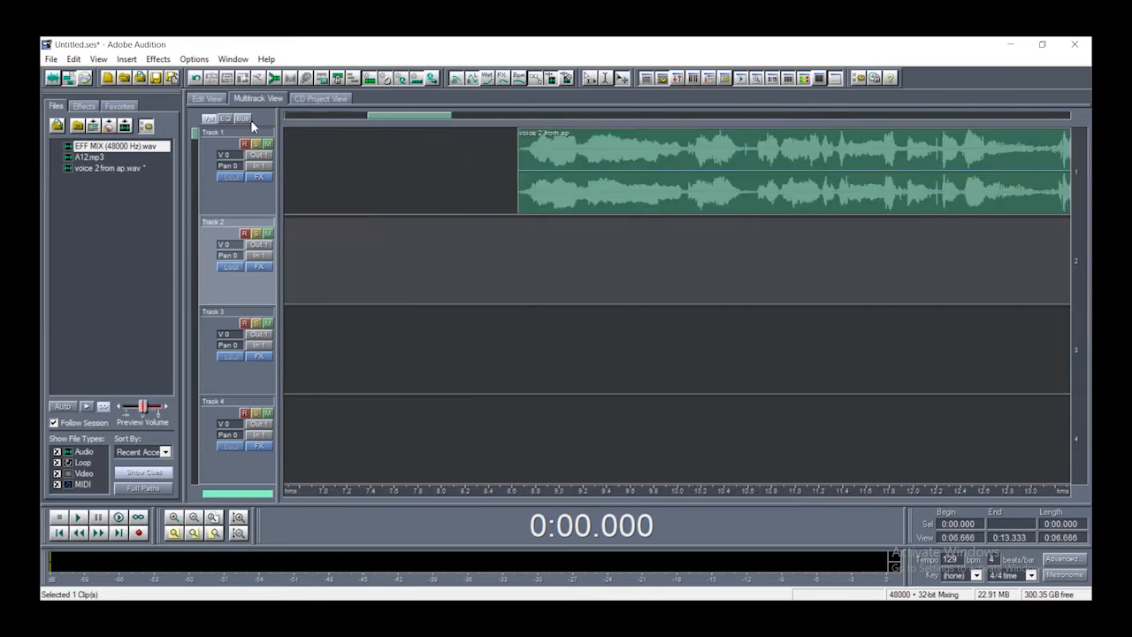
{"action": "left_click_drag", "start_coordinate": [412, 118], "coordinate": [290, 125]}
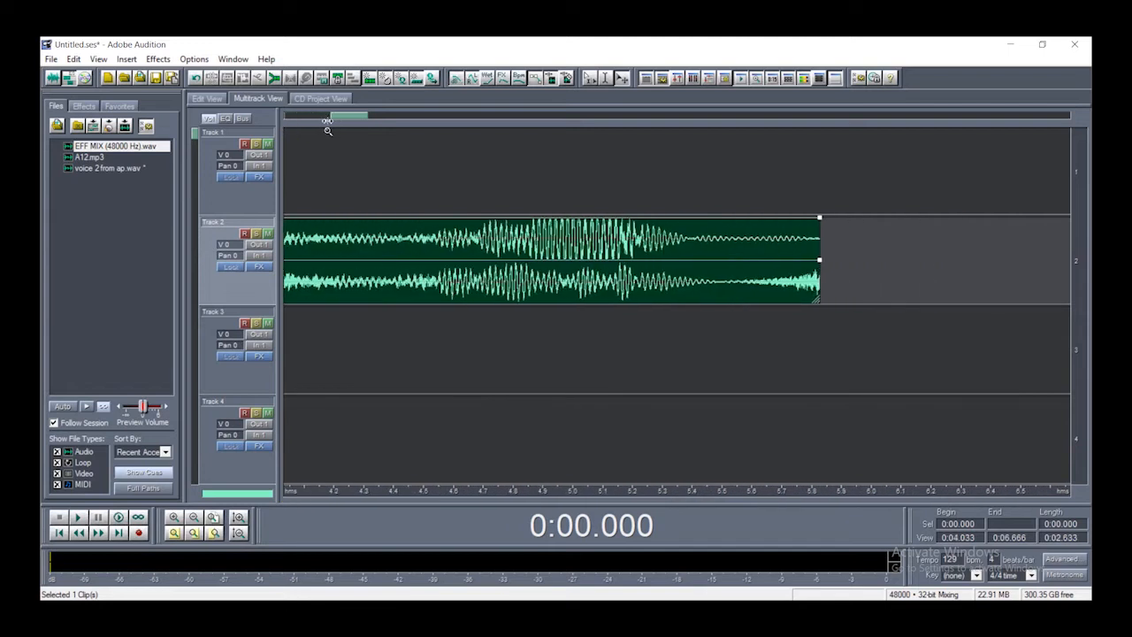
{"action": "left_click_drag", "start_coordinate": [292, 132], "coordinate": [413, 144]}
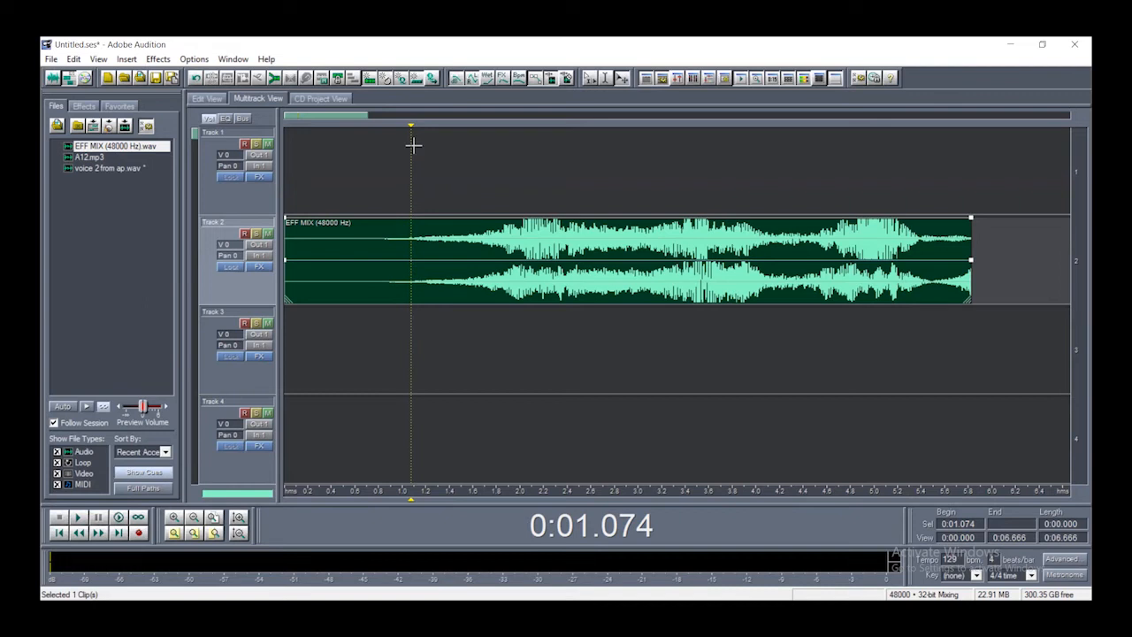
{"action": "key", "text": "ctrl+k"}
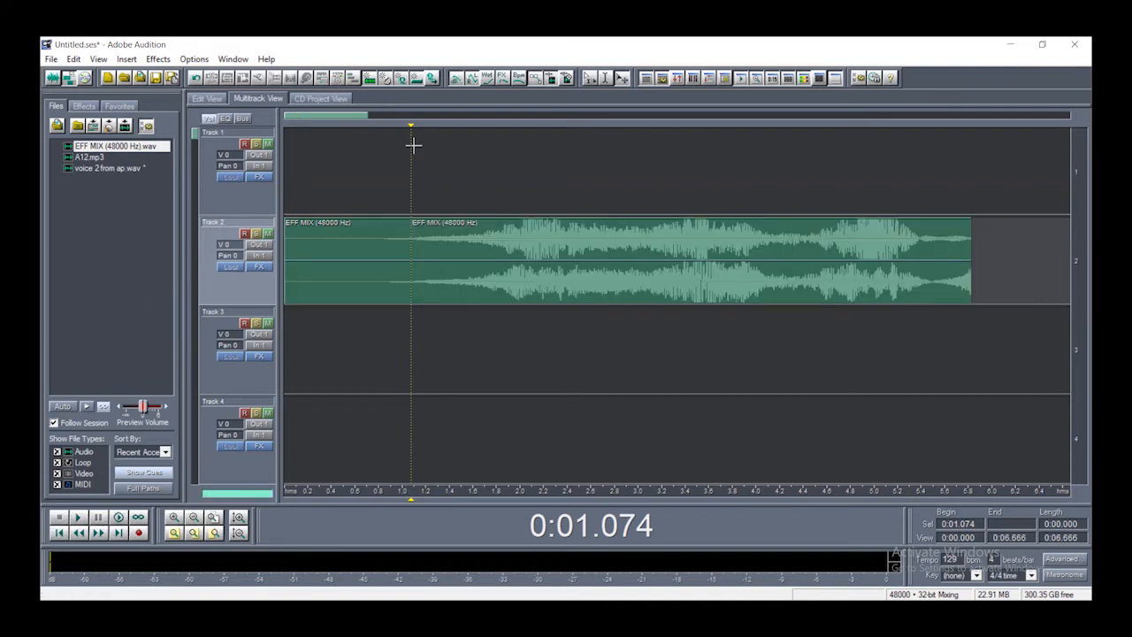
{"action": "left_click", "coordinate": [359, 269]}
{"action": "key", "text": "Delete"}
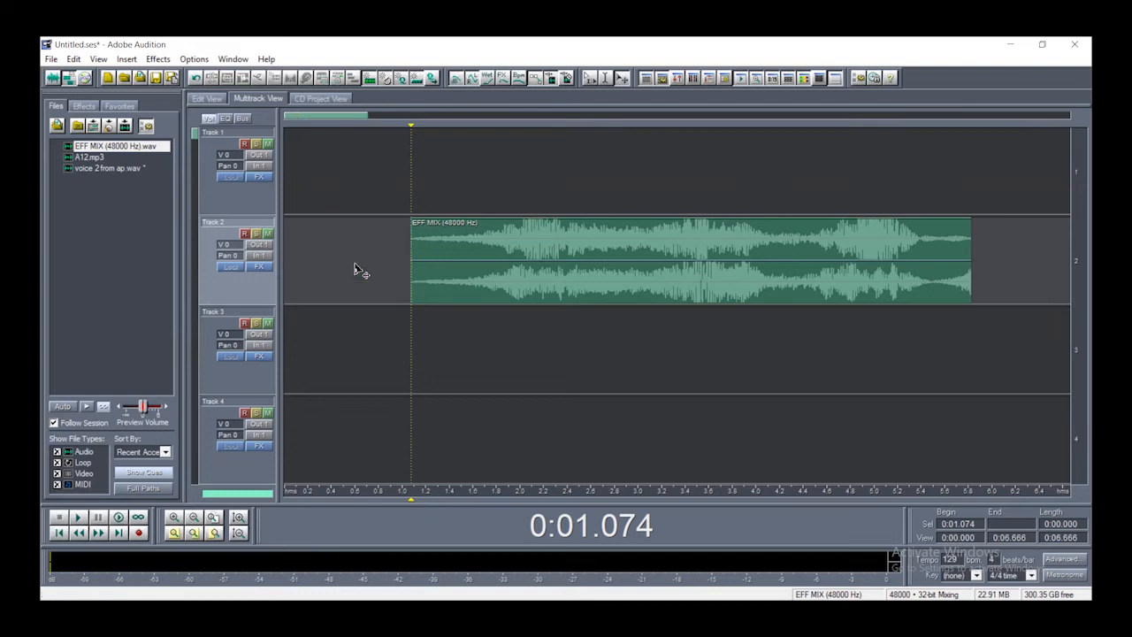
Move the trimmed EFF MIX clip to the start of Track 2 and the voice clip to about 4 s, and play the opening
{"action": "scroll", "coordinate": [556, 248], "scroll_direction": "down", "scroll_amount": 4}
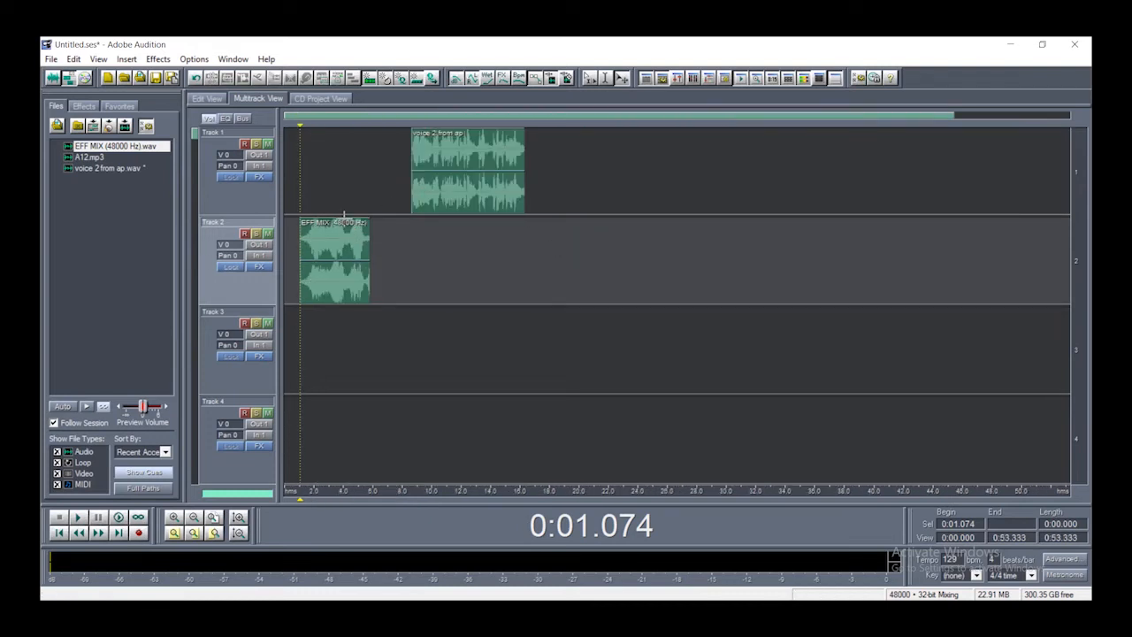
{"action": "left_click_drag", "start_coordinate": [344, 221], "coordinate": [328, 221]}
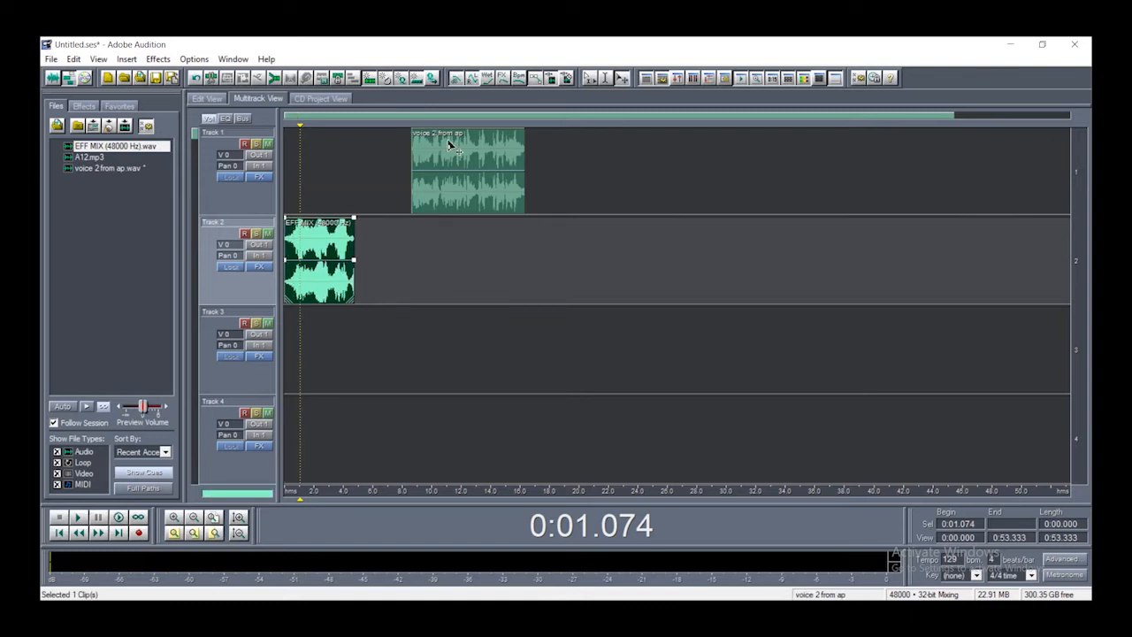
{"action": "left_click_drag", "start_coordinate": [457, 128], "coordinate": [389, 130]}
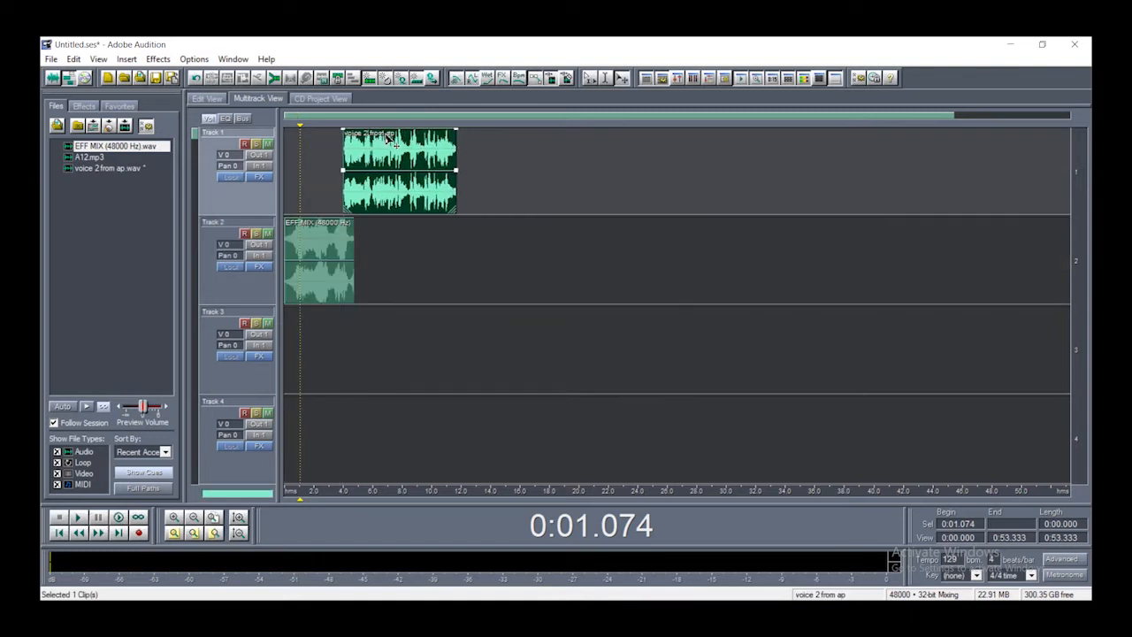
{"action": "key", "text": "Home"}
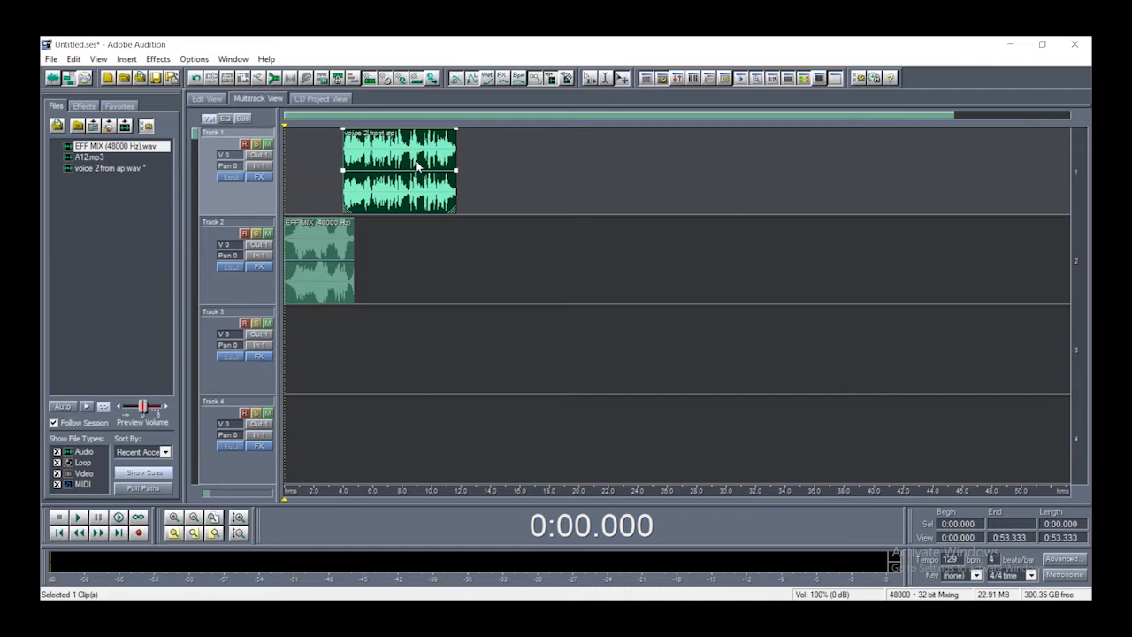
{"action": "key", "text": "space"}
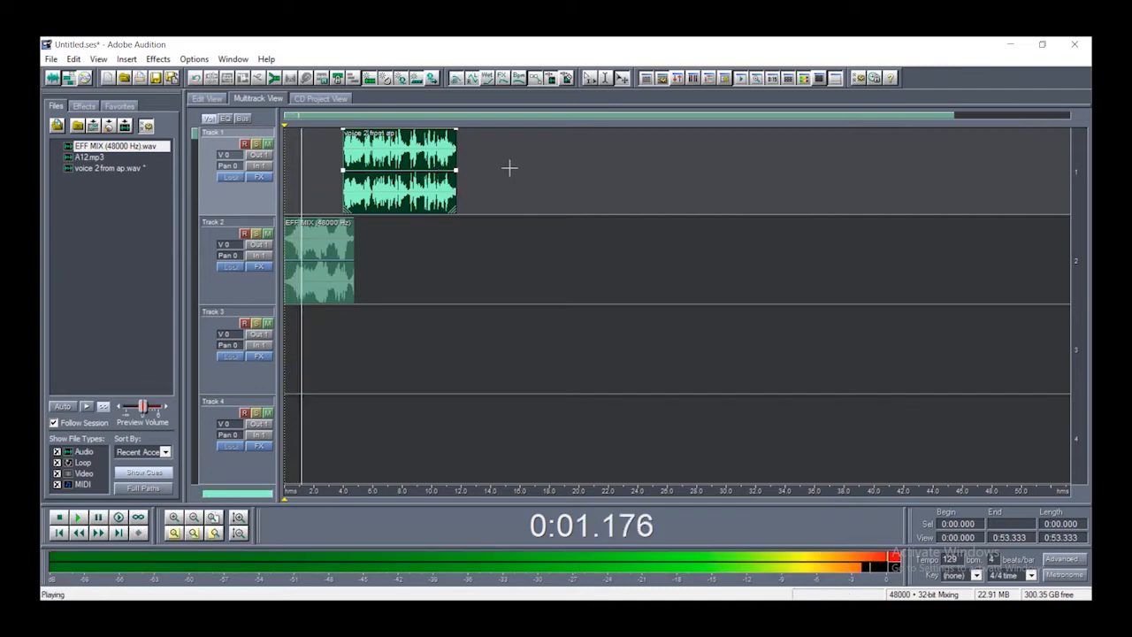
{"action": "key", "text": "space"}
Move the voice clip on Track 1 to start at about 2 s and play the session from its beginning
{"action": "left_click_drag", "start_coordinate": [386, 140], "coordinate": [358, 147]}
{"action": "key", "text": "space"}
{"action": "key", "text": "space"}
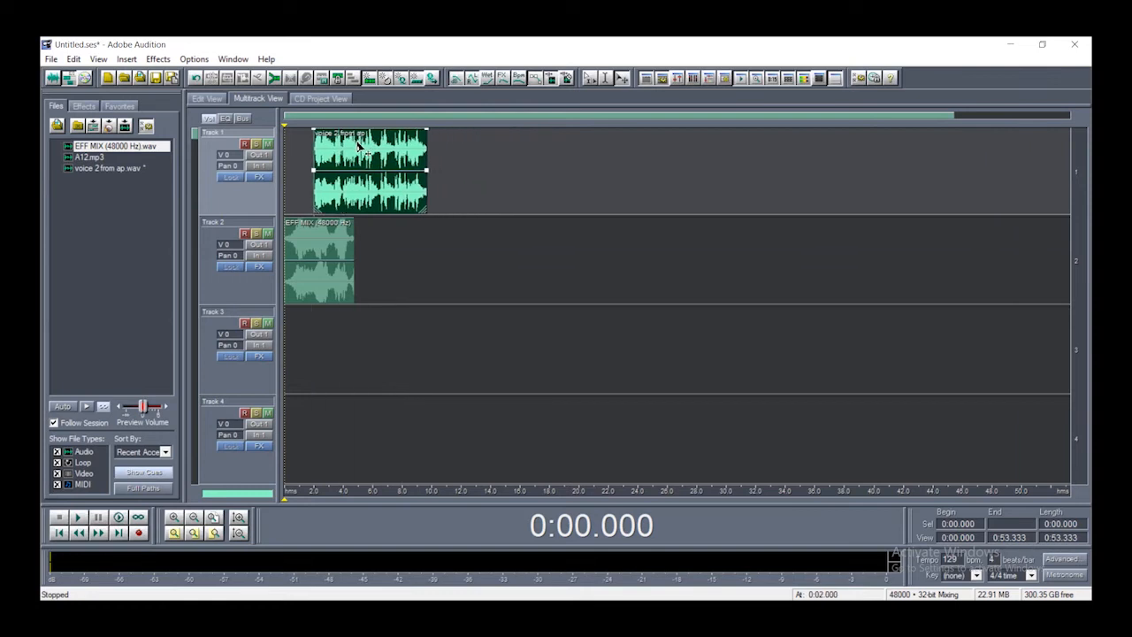
{"action": "key", "text": "space"}
{"action": "scroll", "coordinate": [358, 147], "scroll_direction": "up", "scroll_amount": 1}
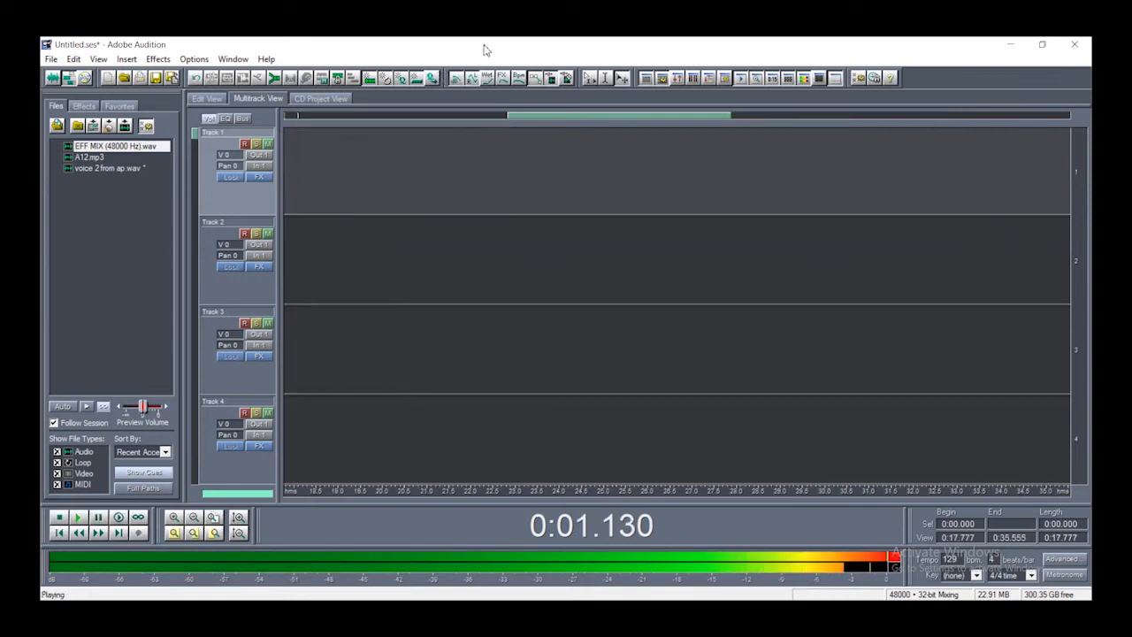
Split the EFF MIX clip on Track 2 at 0:03.252 and delete the part after the split
{"action": "left_click_drag", "start_coordinate": [555, 117], "coordinate": [252, 143]}
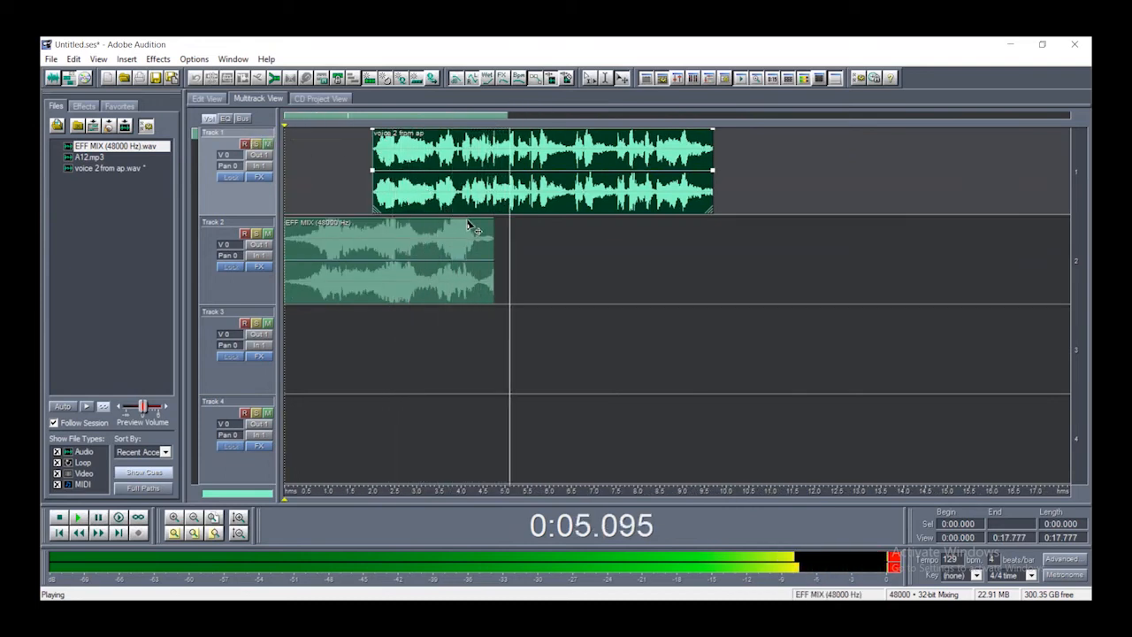
{"action": "key", "text": "space"}
{"action": "left_click", "coordinate": [492, 233]}
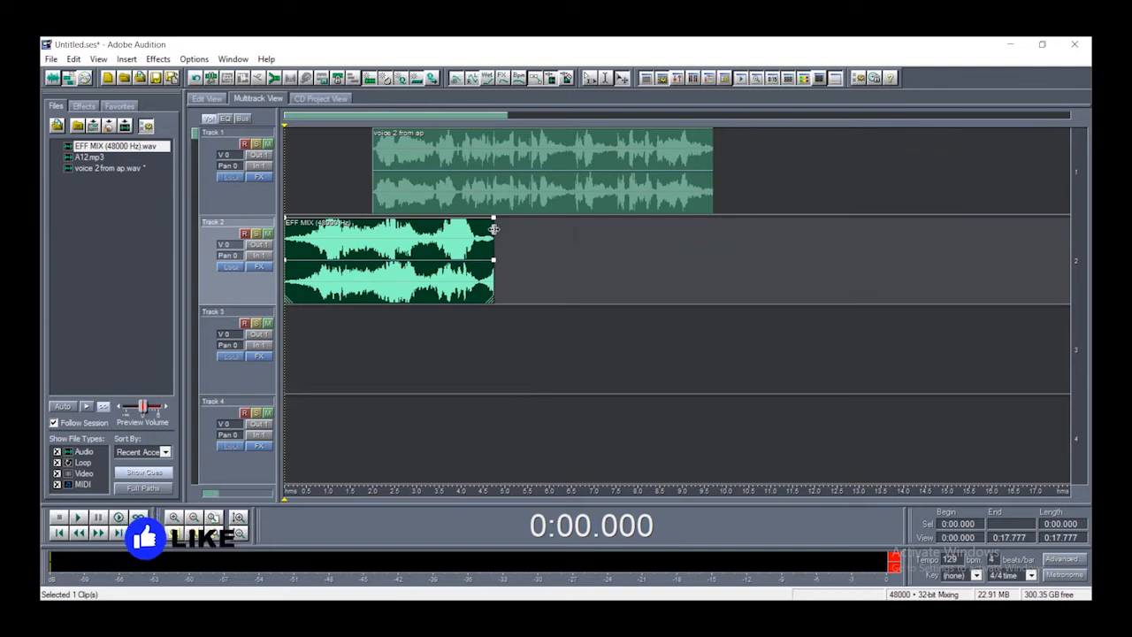
{"action": "left_click_drag", "start_coordinate": [286, 127], "coordinate": [428, 146]}
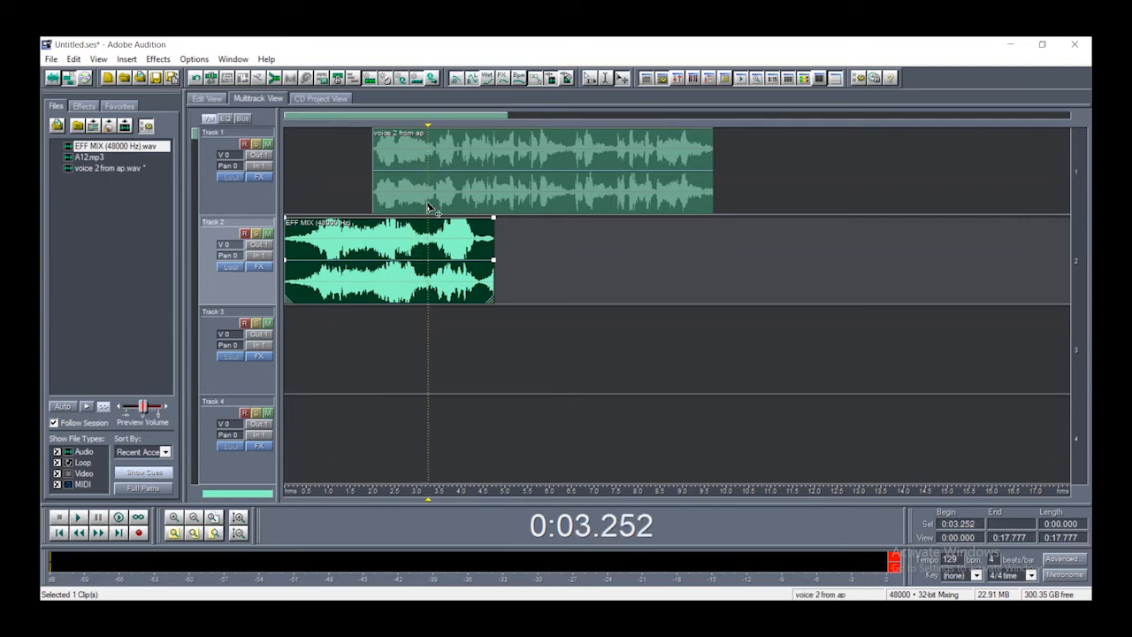
{"action": "key", "text": "ctrl+k"}
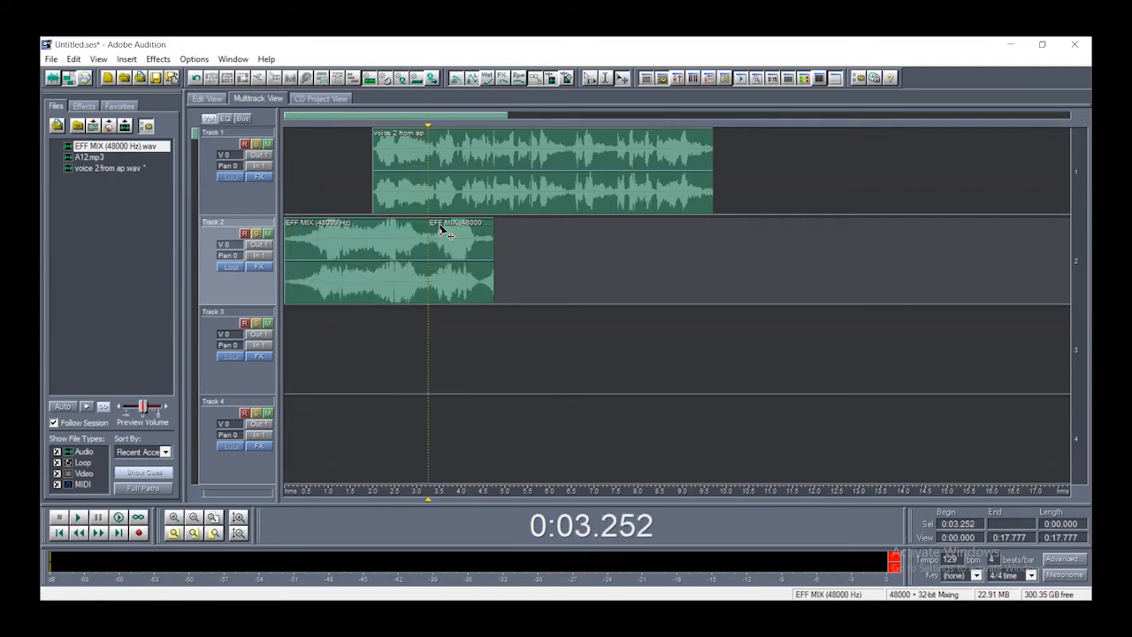
{"action": "left_click", "coordinate": [441, 228]}
{"action": "key", "text": "Delete"}
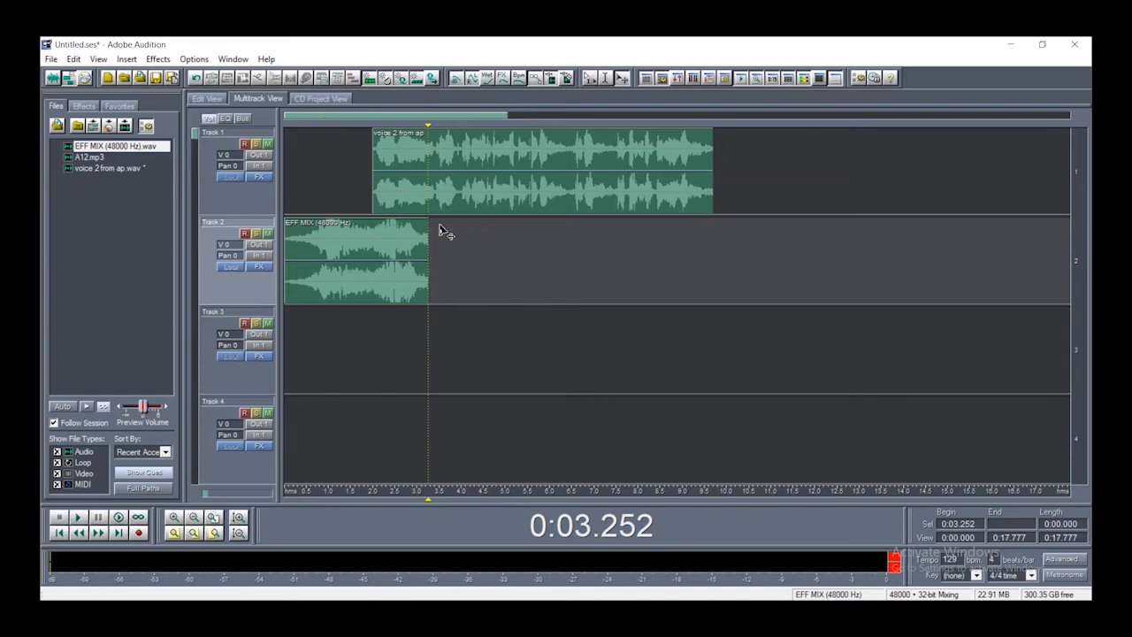
Play the session twice from its beginning to check the shortened opening effect against the voice
{"action": "left_click", "coordinate": [295, 139]}
{"action": "key", "text": "Home"}
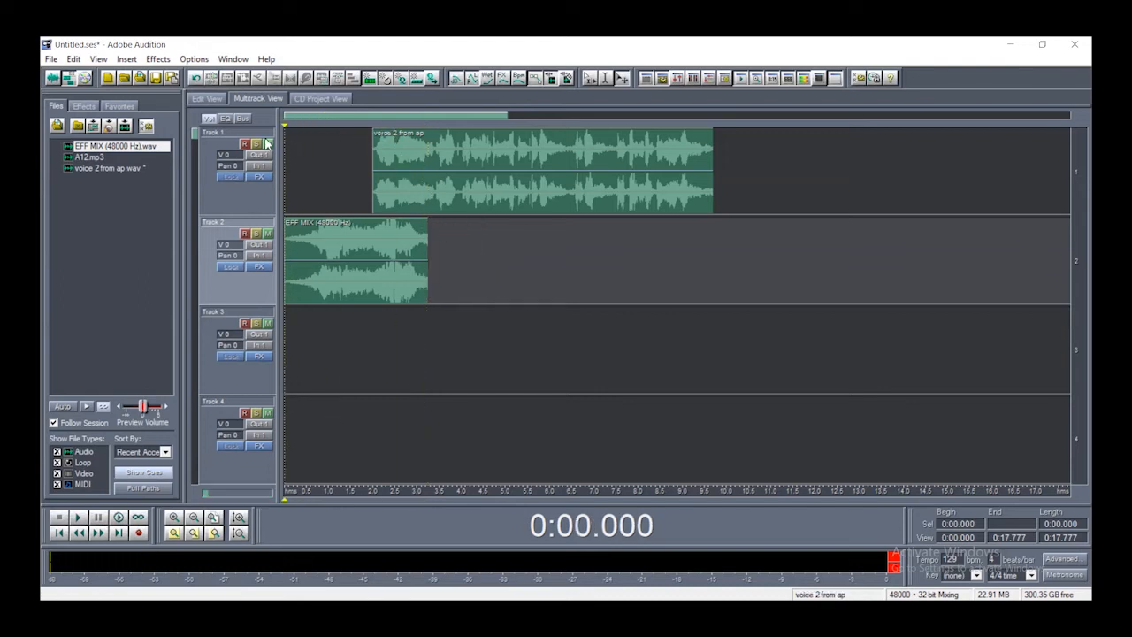
{"action": "key", "text": "space"}
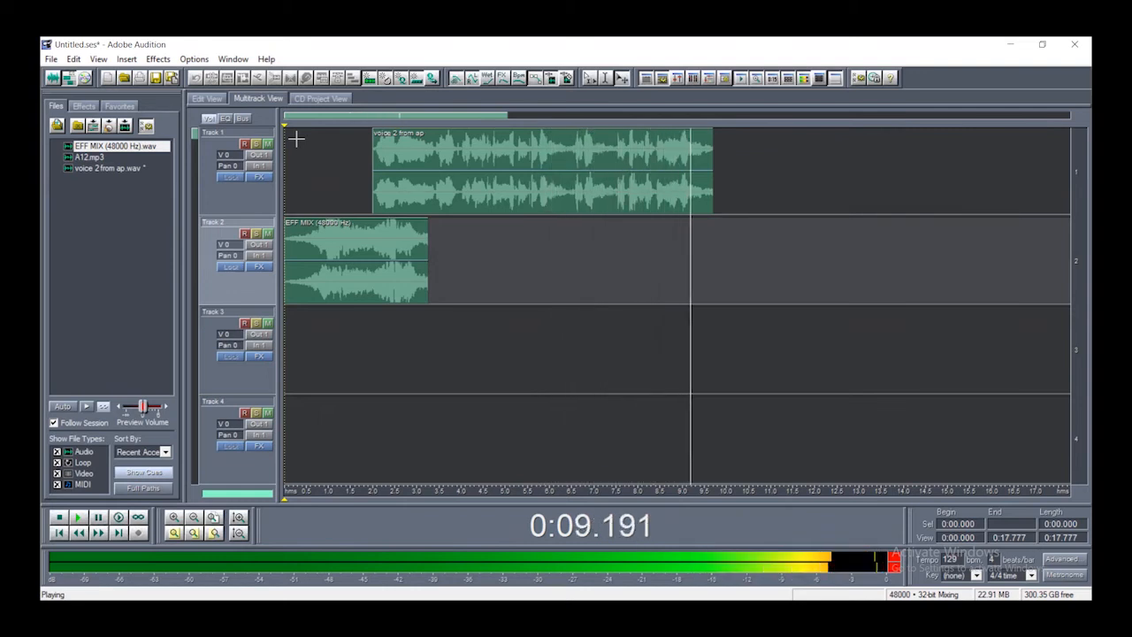
{"action": "left_click", "coordinate": [296, 138]}
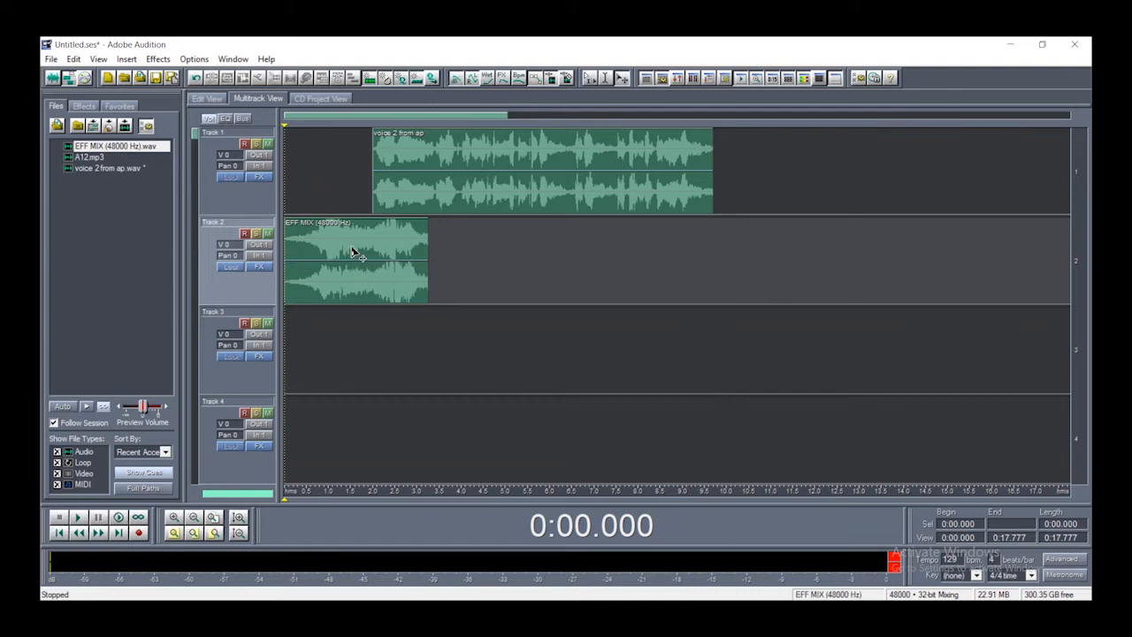
{"action": "key", "text": "space"}
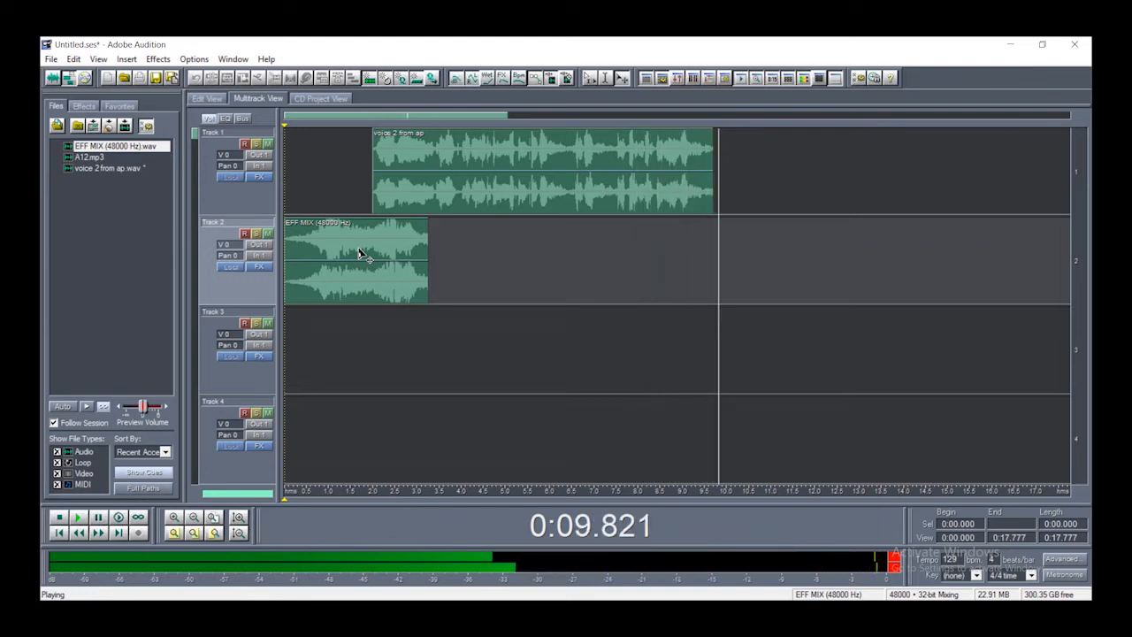
{"action": "key", "text": "space"}
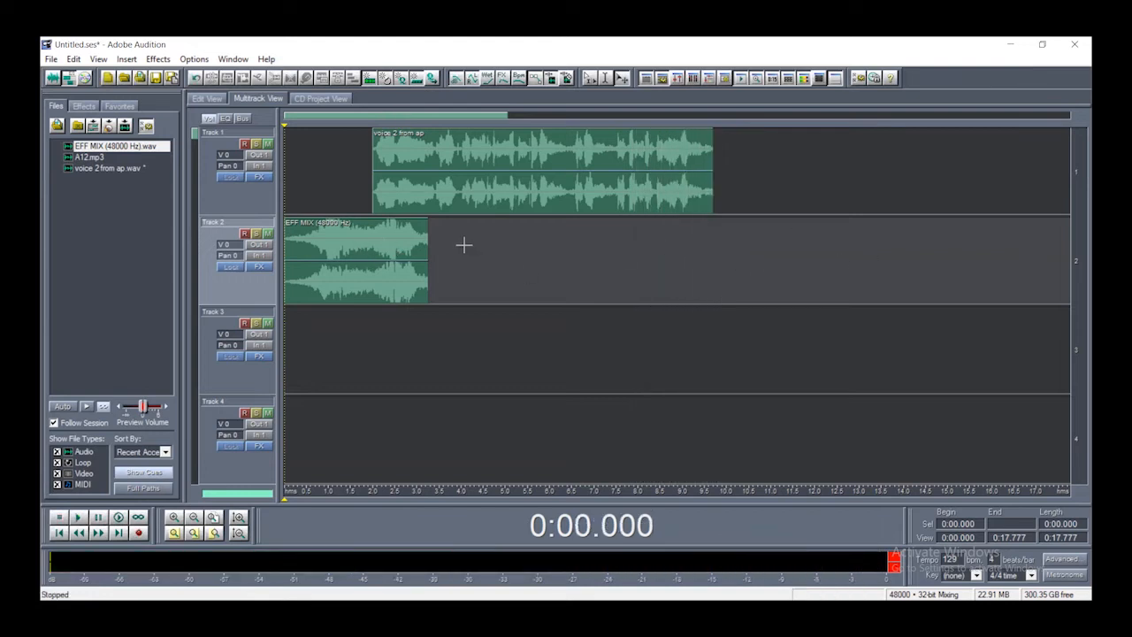
Insert EFF MIX (48000 Hz).wav again on Track 3 at about 12 s and play it from 0:36.298
{"action": "left_click", "coordinate": [332, 232]}
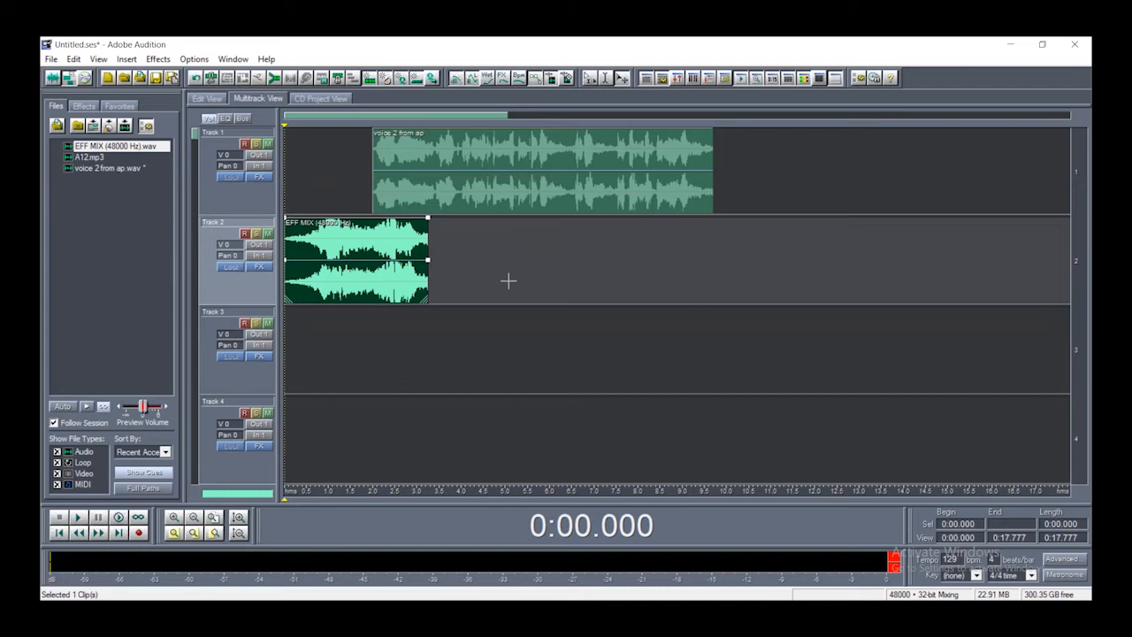
{"action": "scroll", "coordinate": [509, 280], "scroll_direction": "down", "scroll_amount": 3}
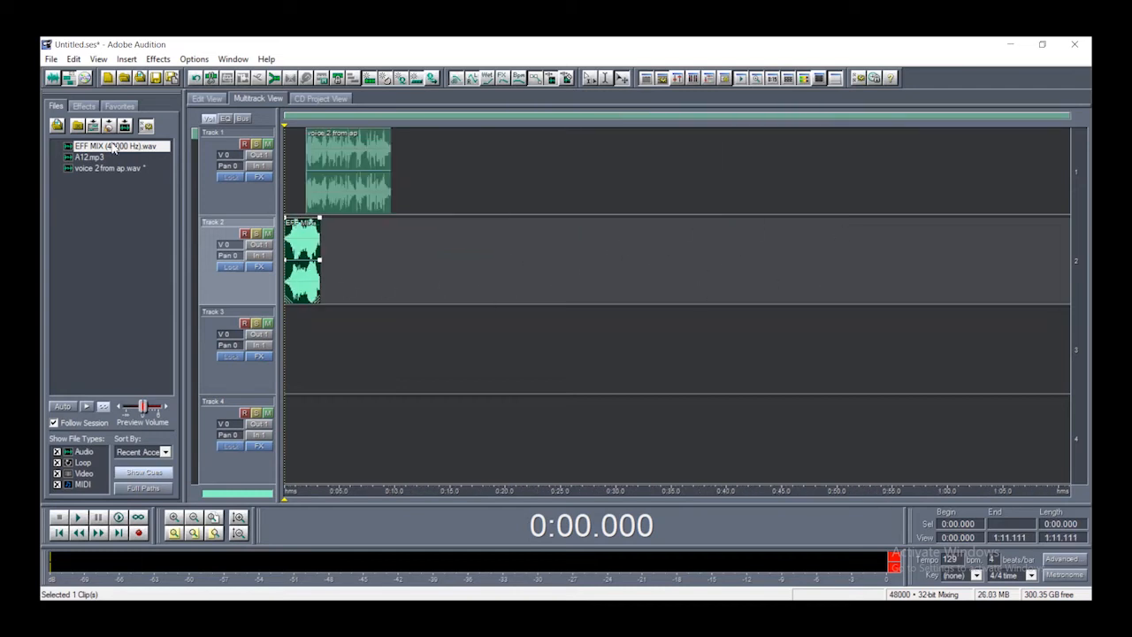
{"action": "left_click_drag", "start_coordinate": [412, 356], "coordinate": [412, 356]}
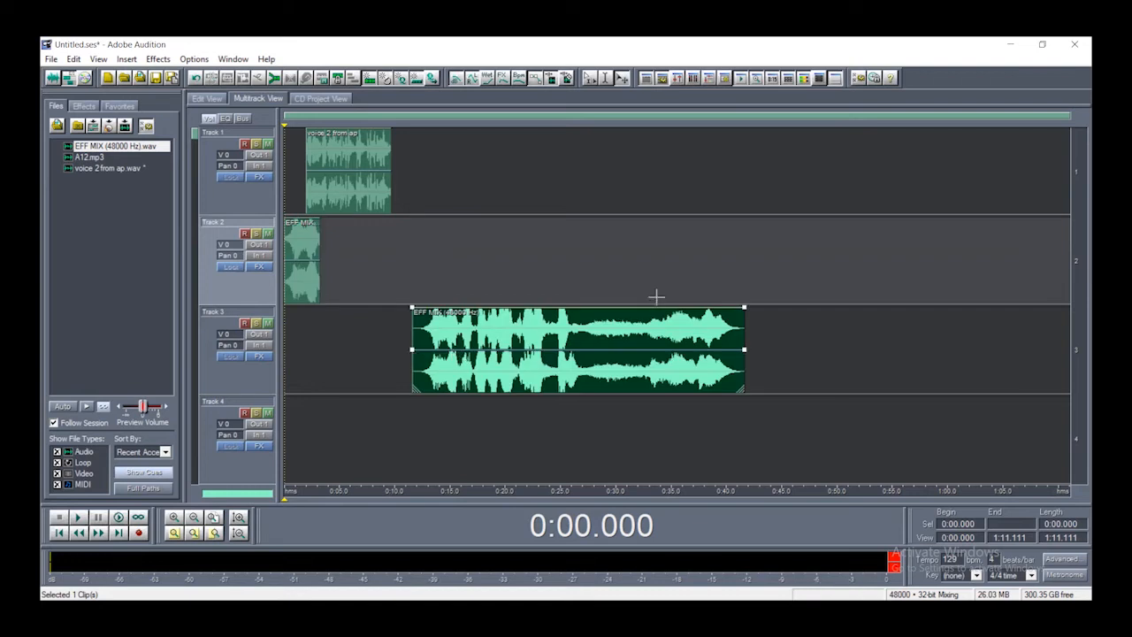
{"action": "left_click_drag", "start_coordinate": [287, 129], "coordinate": [687, 171]}
{"action": "key", "text": "space"}
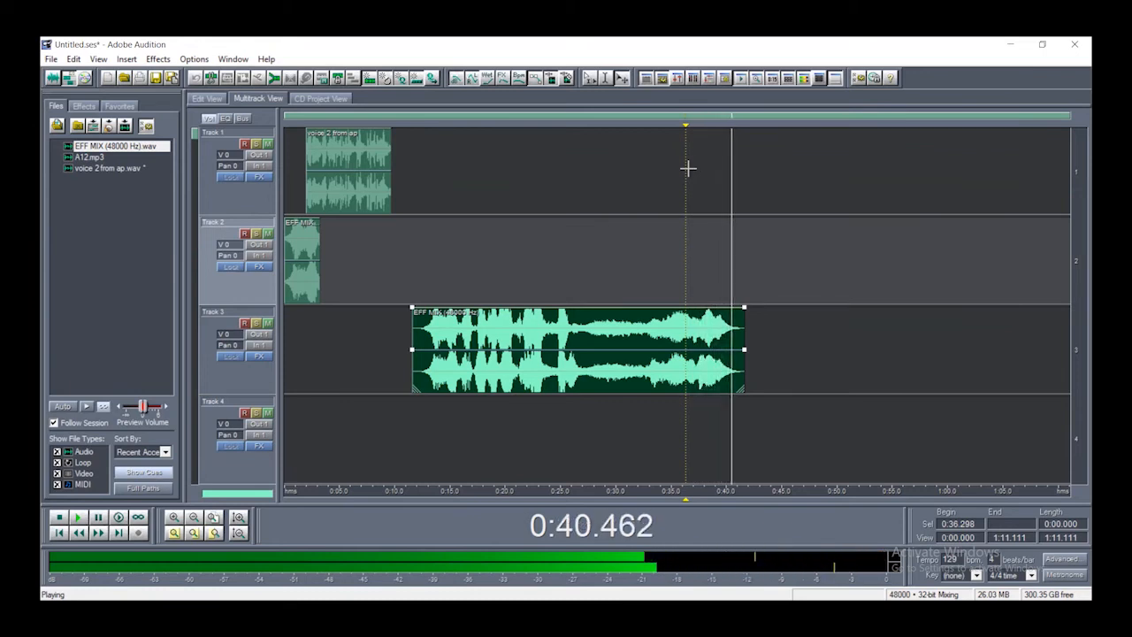
{"action": "key", "text": "space"}
Split the EFF MIX clip on Track 3 at 0:36.794 and delete the part before the split
{"action": "left_click_drag", "start_coordinate": [689, 132], "coordinate": [696, 133]}
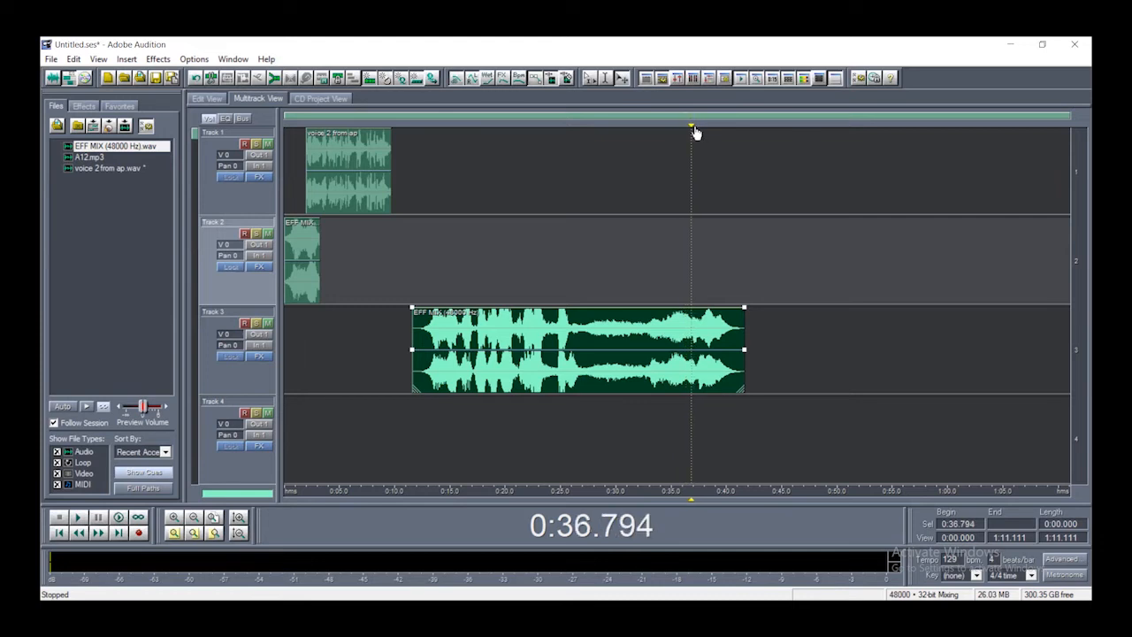
{"action": "key", "text": "space"}
{"action": "key", "text": "space"}
{"action": "left_click", "coordinate": [659, 322]}
{"action": "key", "text": "ctrl+k"}
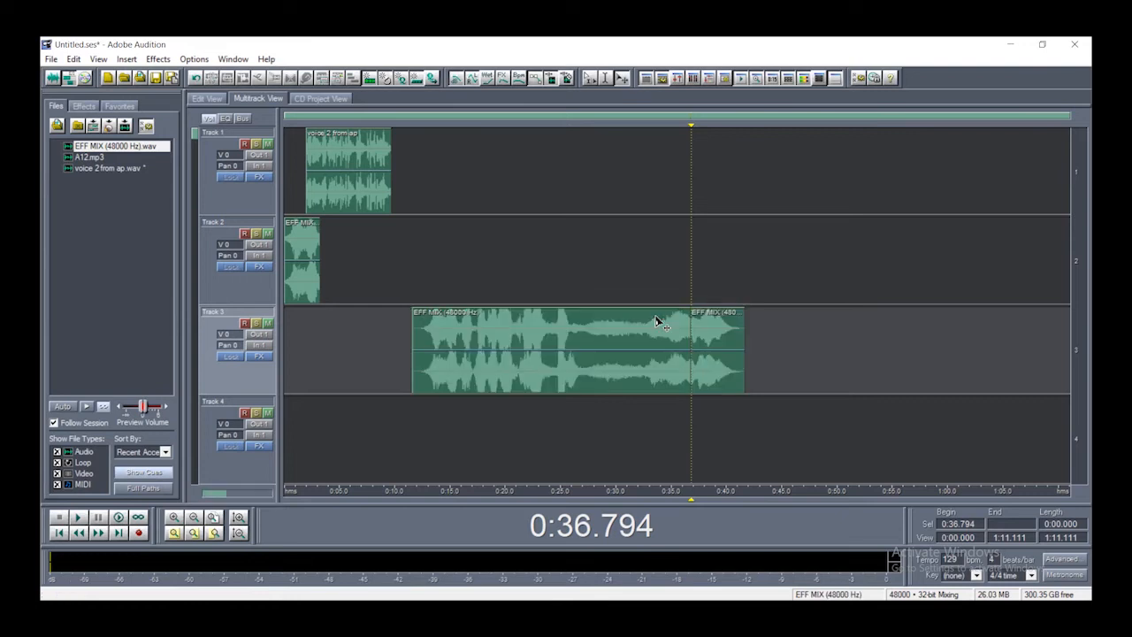
{"action": "left_click", "coordinate": [659, 323]}
{"action": "key", "text": "Delete"}
Move the remaining effect clip from Track 3 to Track 2, starting at 0:09.291 to overlap the end of the voice clip
{"action": "left_click_drag", "start_coordinate": [732, 323], "coordinate": [431, 270]}
{"action": "left_click_drag", "start_coordinate": [695, 130], "coordinate": [362, 135]}
{"action": "scroll", "coordinate": [363, 136], "scroll_direction": "up", "scroll_amount": 2}
{"action": "left_click_drag", "start_coordinate": [648, 122], "coordinate": [361, 132]}
{"action": "left_click_drag", "start_coordinate": [738, 228], "coordinate": [706, 235]}
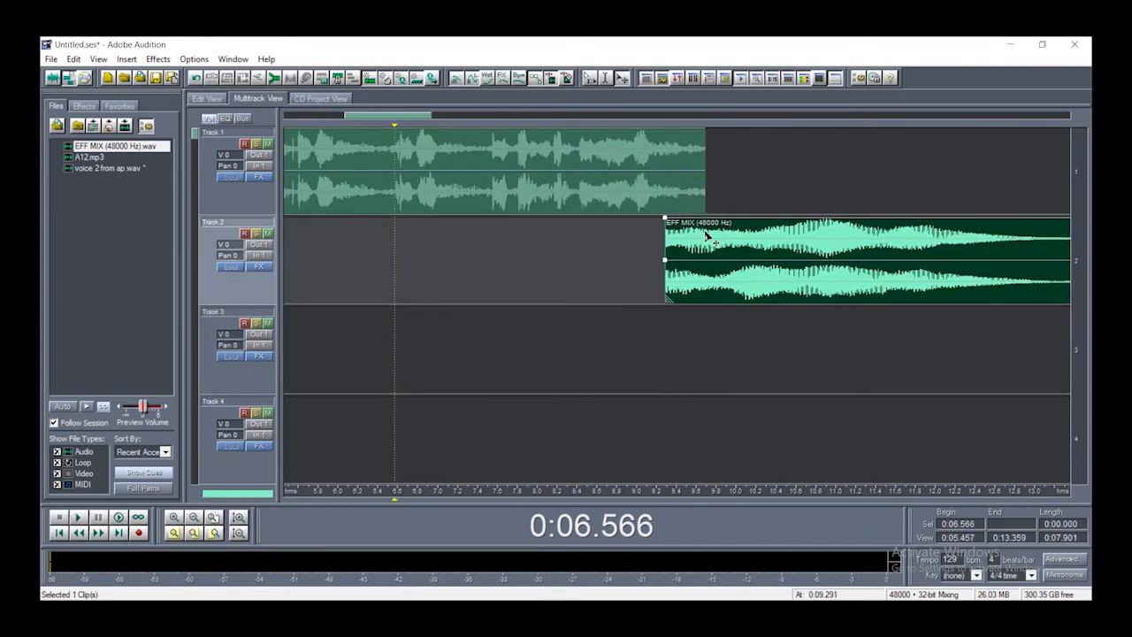
{"action": "scroll", "coordinate": [705, 236], "scroll_direction": "down", "scroll_amount": 3}
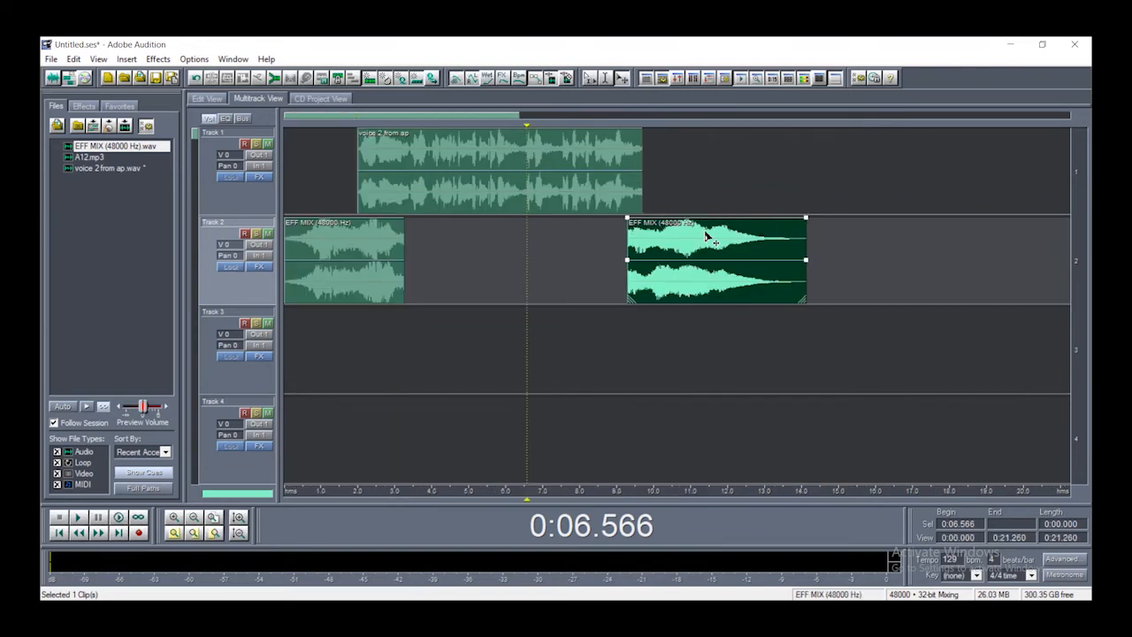
{"action": "key", "text": "space"}
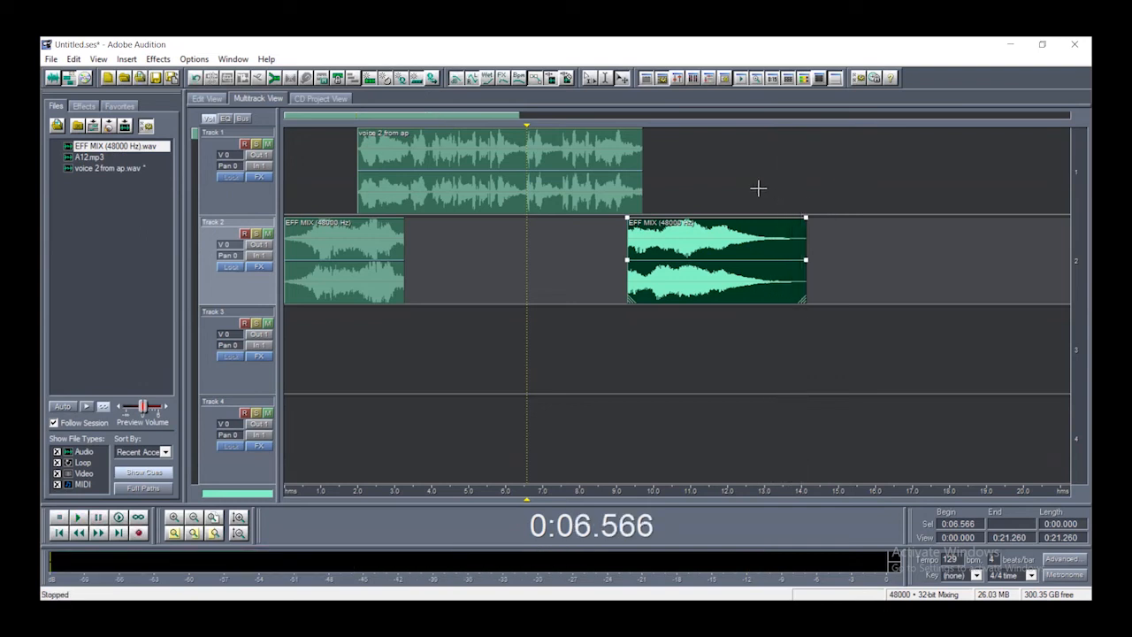
Play the session from its beginning through the closing effect, and replay the opening
{"action": "left_click_drag", "start_coordinate": [528, 131], "coordinate": [181, 157]}
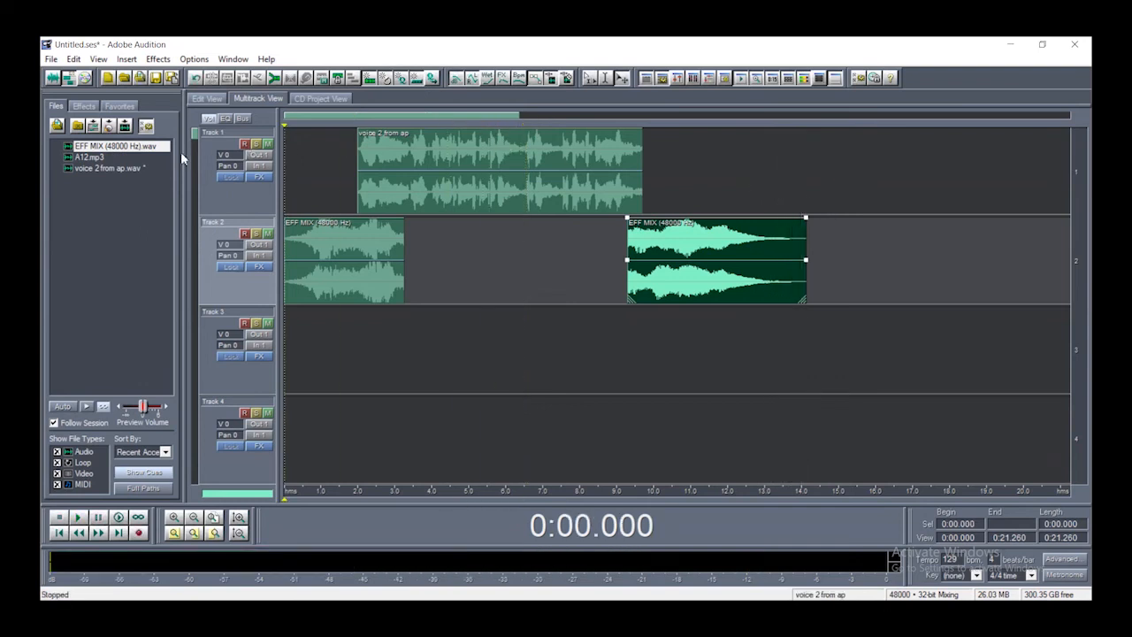
{"action": "left_click", "coordinate": [636, 385]}
{"action": "key", "text": "space"}
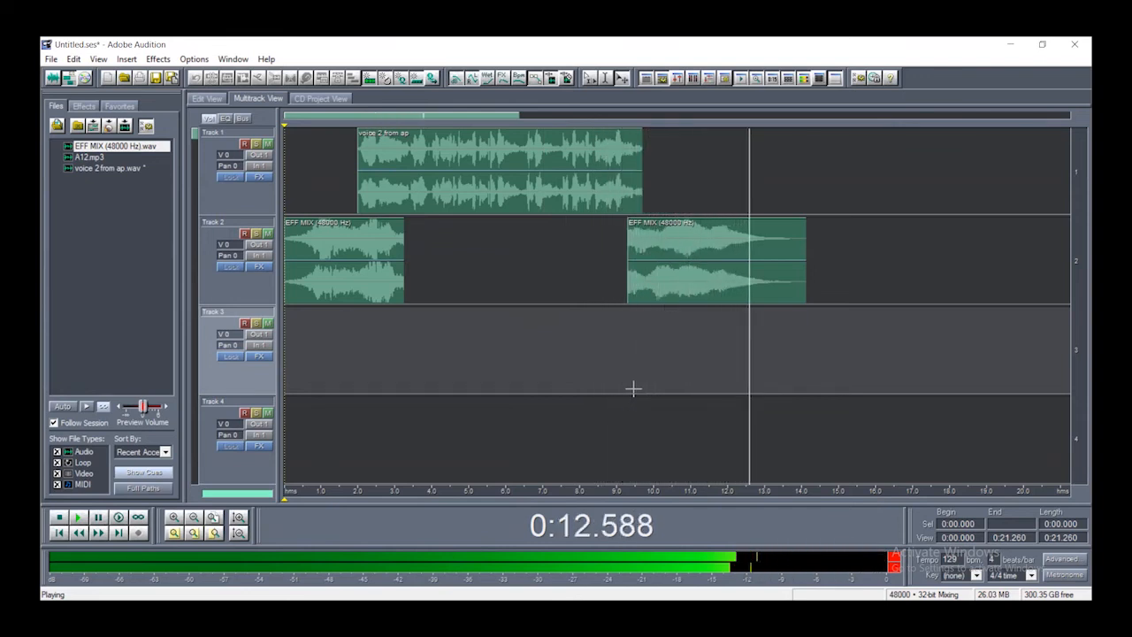
{"action": "key", "text": "space"}
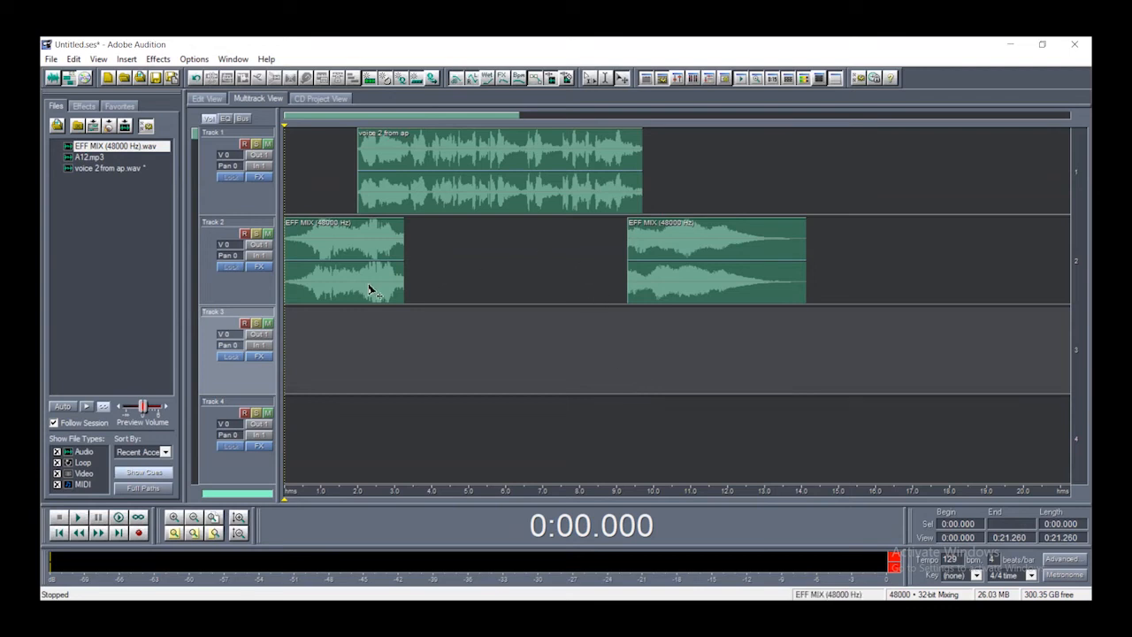
{"action": "key", "text": "space"}
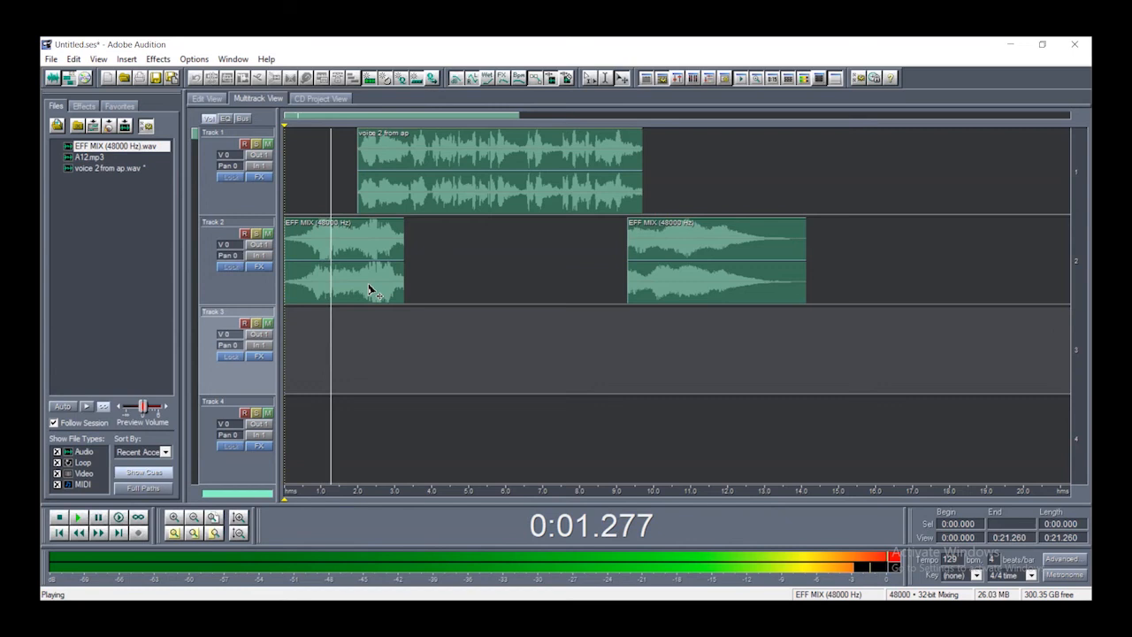
{"action": "key", "text": "space"}
Play the closing effect from 0:09.291 and the start of the voice from 0:01.851
{"action": "left_click_drag", "start_coordinate": [285, 129], "coordinate": [633, 137]}
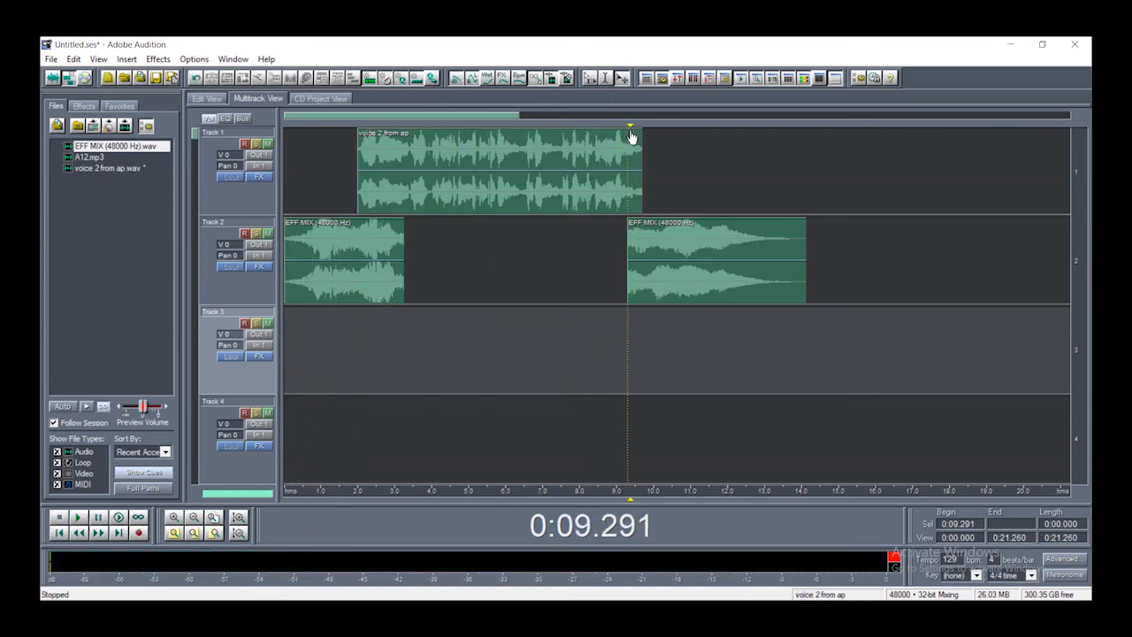
{"action": "key", "text": "space"}
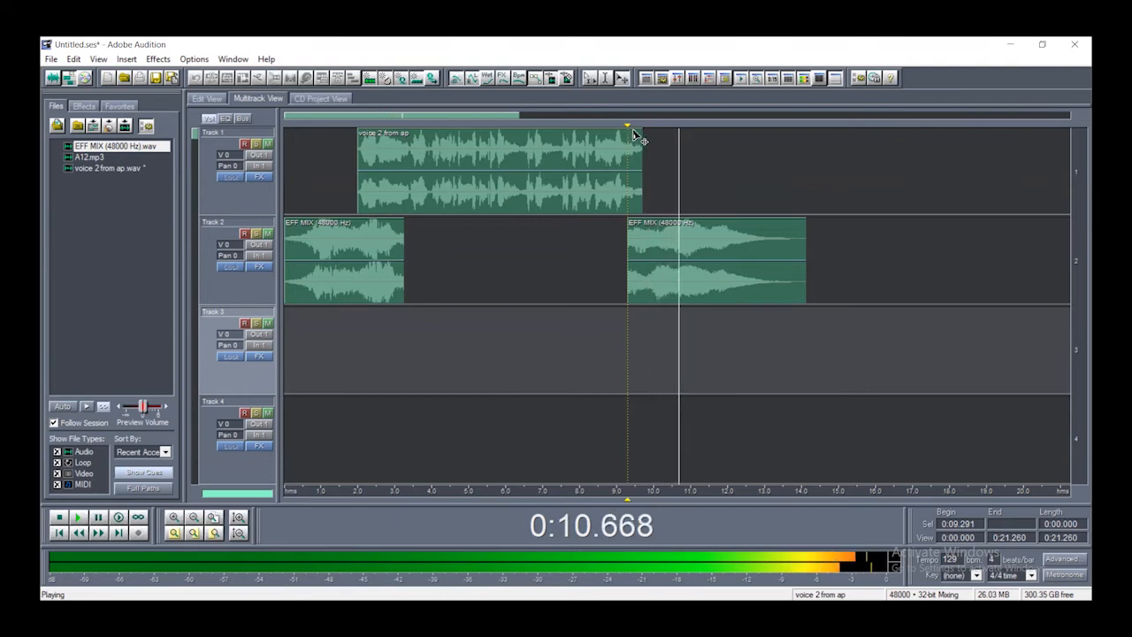
{"action": "key", "text": "space"}
{"action": "left_click_drag", "start_coordinate": [627, 134], "coordinate": [353, 167]}
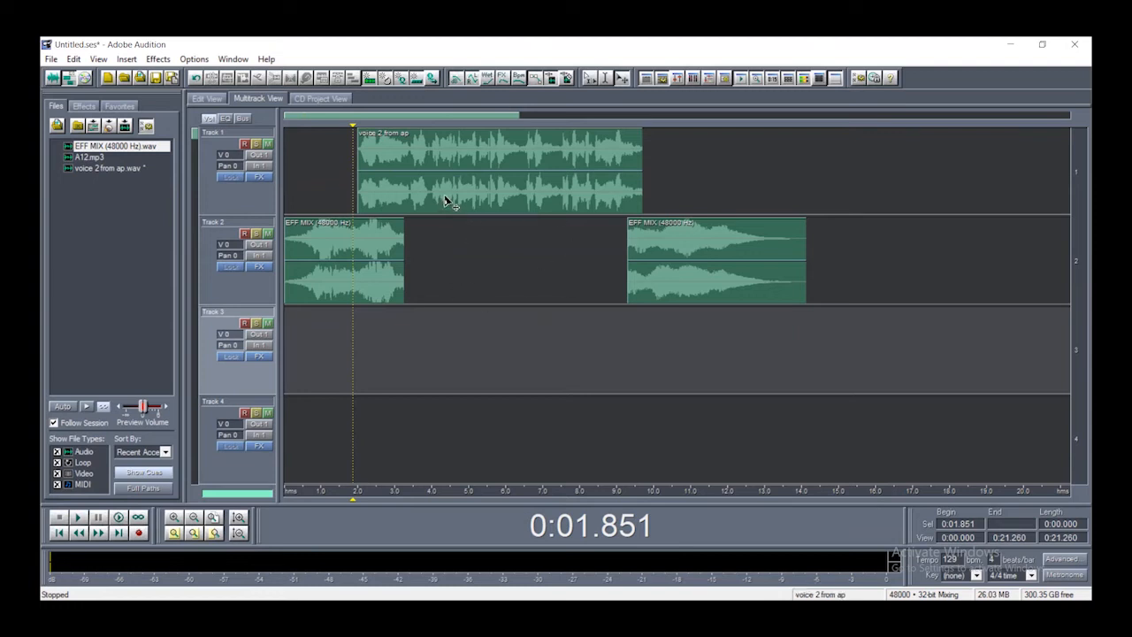
{"action": "key", "text": "space"}
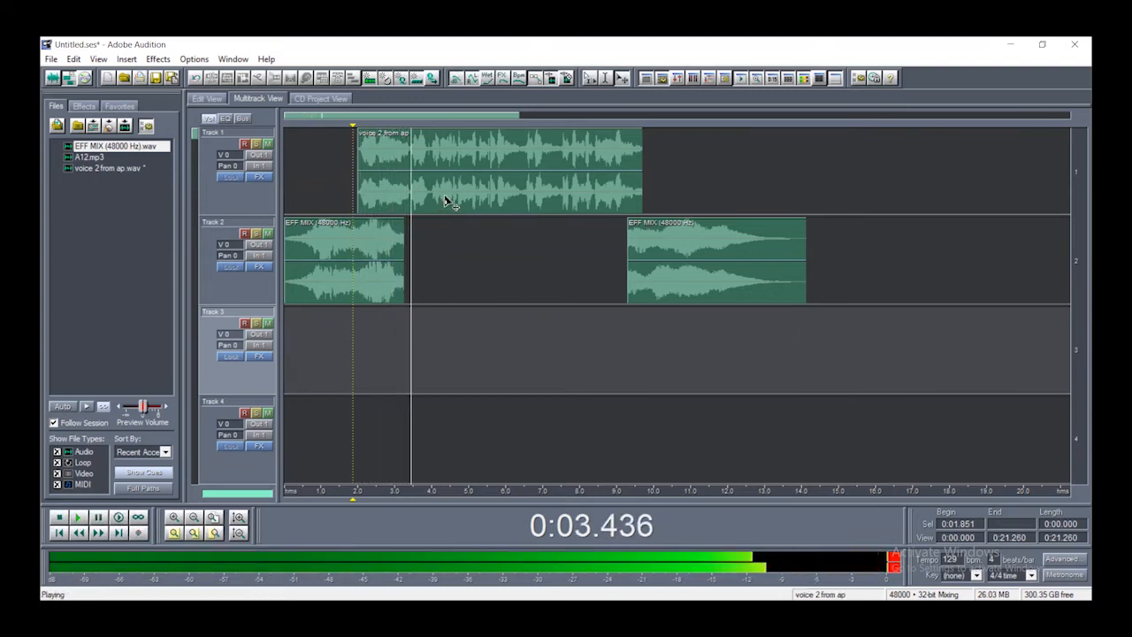
{"action": "key", "text": "space"}
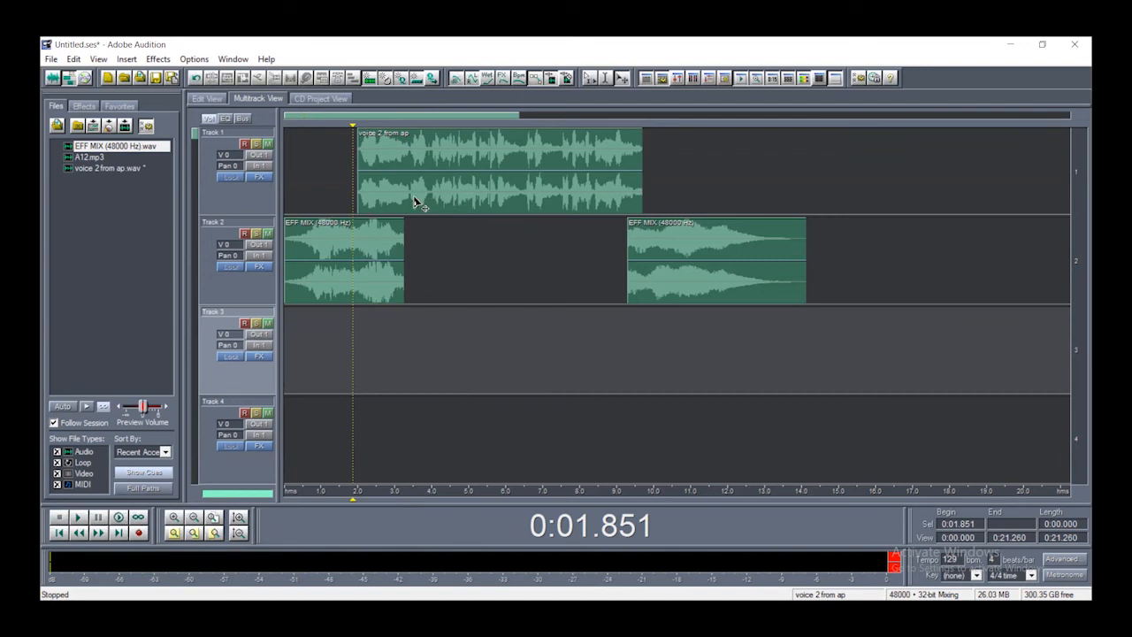
Insert A12.mp3 on Track 3, converted to 48000 Hz stereo 16-bit, and move it to start at about 1.2 s
{"action": "left_click", "coordinate": [89, 159]}
{"action": "left_click_drag", "start_coordinate": [193, 191], "coordinate": [573, 348]}
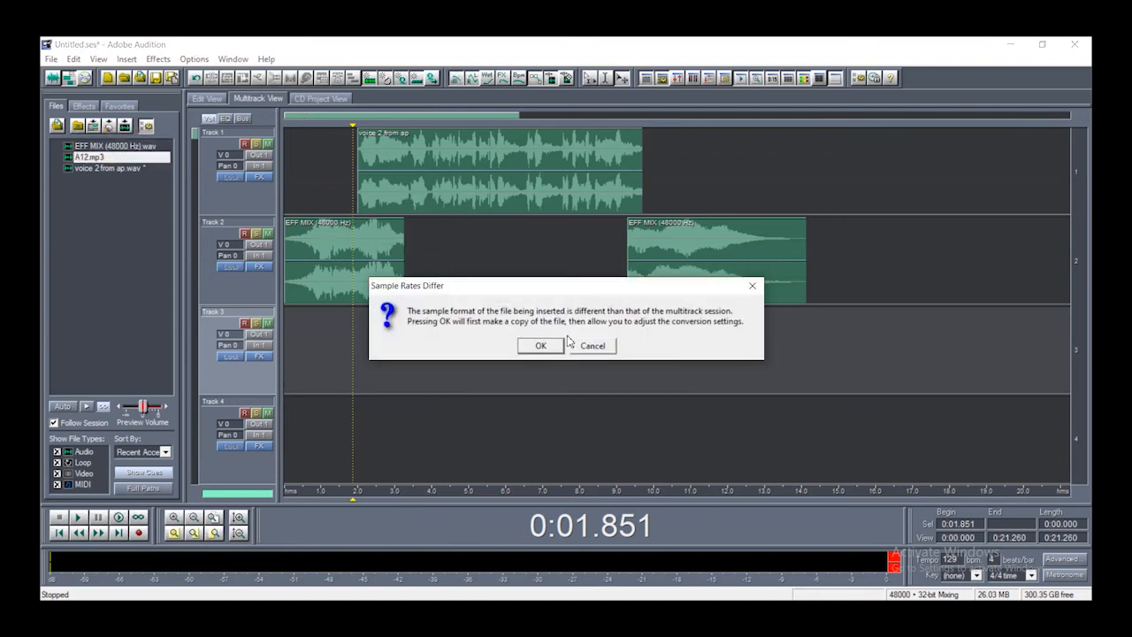
{"action": "key", "text": "Return"}
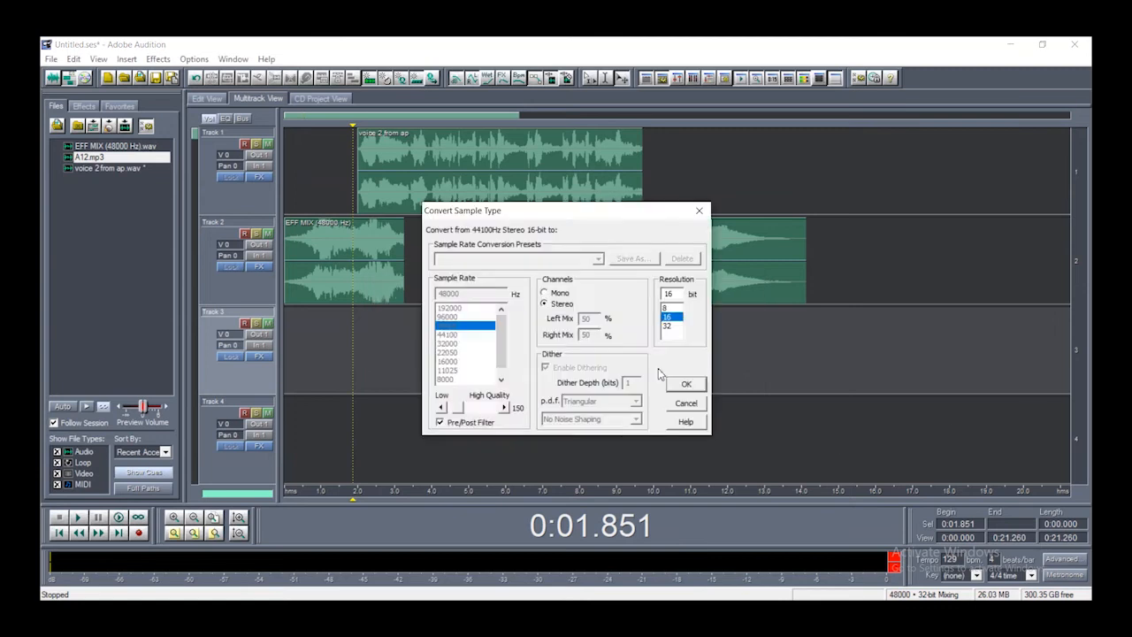
{"action": "left_click", "coordinate": [683, 387]}
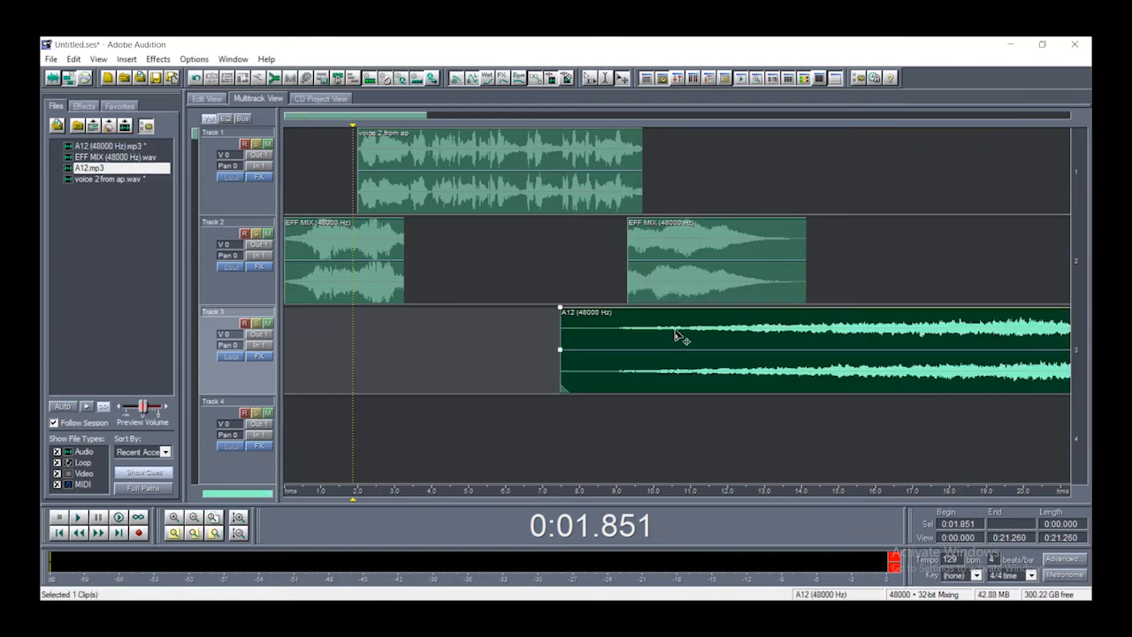
{"action": "left_click_drag", "start_coordinate": [727, 324], "coordinate": [435, 344]}
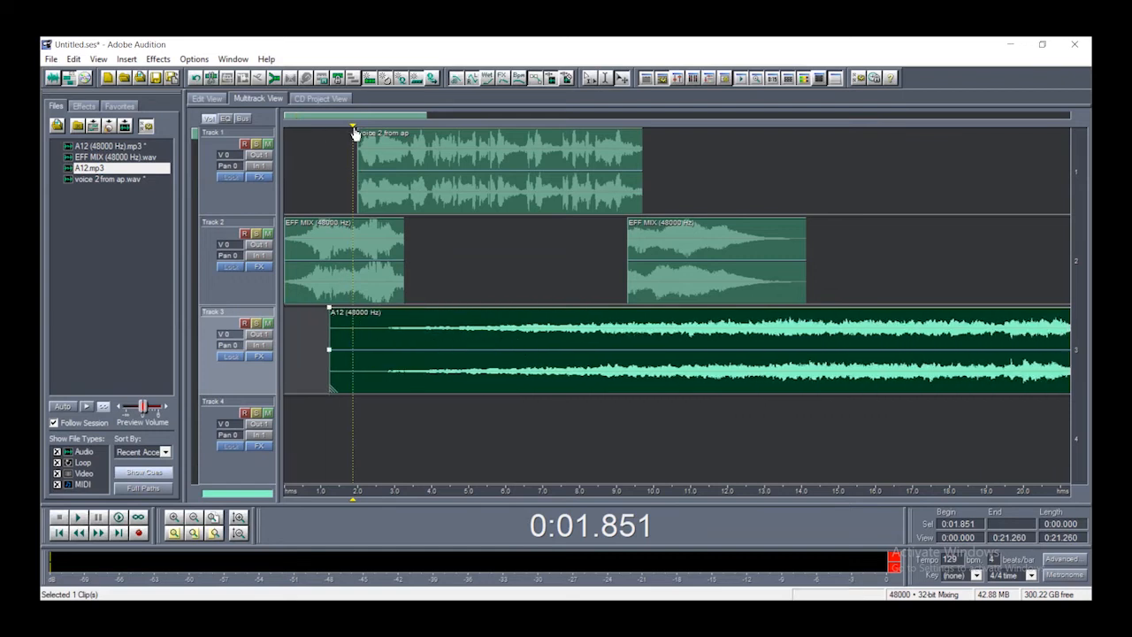
Cut off the part of the A12 clip before 0:04.685 and move the rest to start at about 2.8 s
{"action": "left_click_drag", "start_coordinate": [348, 122], "coordinate": [457, 123]}
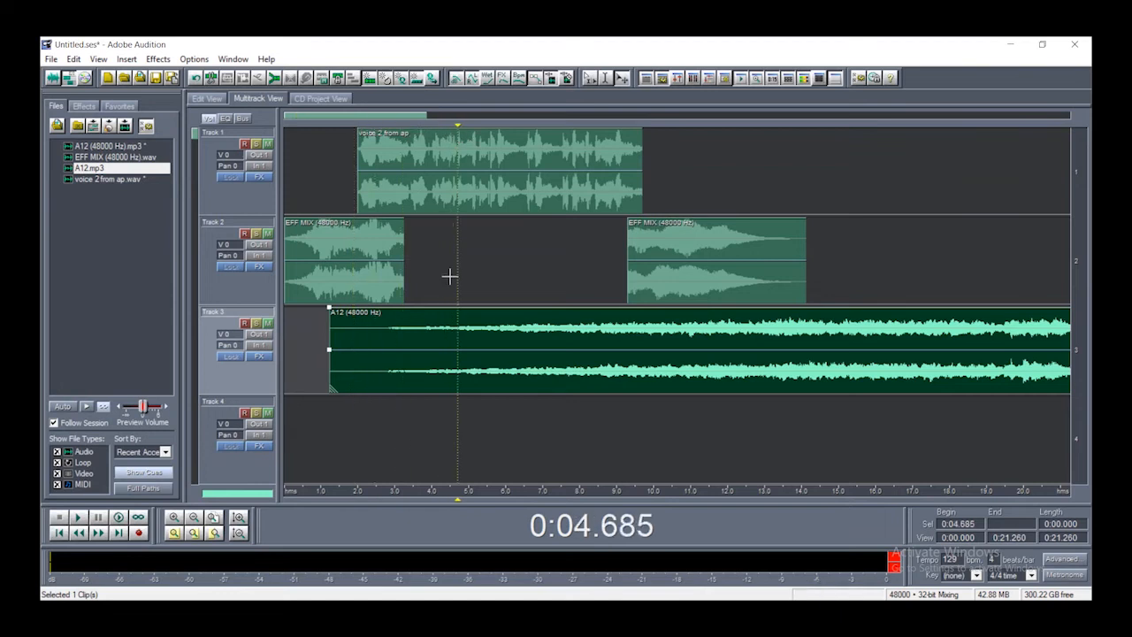
{"action": "key", "text": "ctrl+k"}
{"action": "left_click", "coordinate": [445, 325]}
{"action": "key", "text": "Delete"}
{"action": "left_click_drag", "start_coordinate": [651, 334], "coordinate": [582, 335]}
Play the mix with the music from 0:04.685 and set the playback cursor to 0:10.093
{"action": "key", "text": "space"}
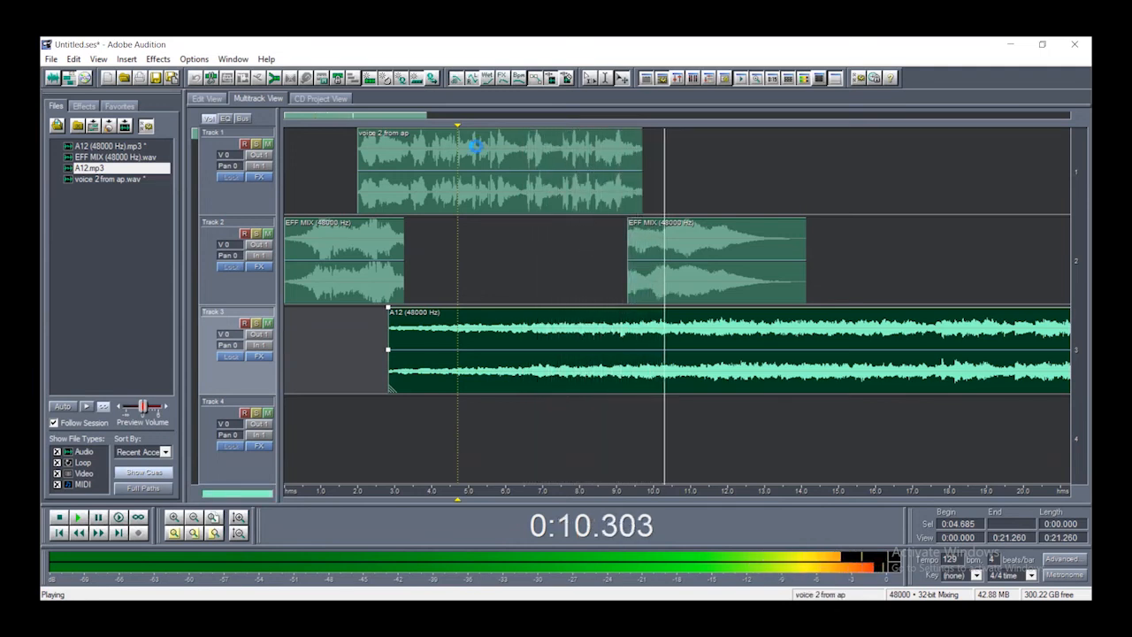
{"action": "key", "text": "space"}
{"action": "left_click_drag", "start_coordinate": [458, 129], "coordinate": [658, 141]}
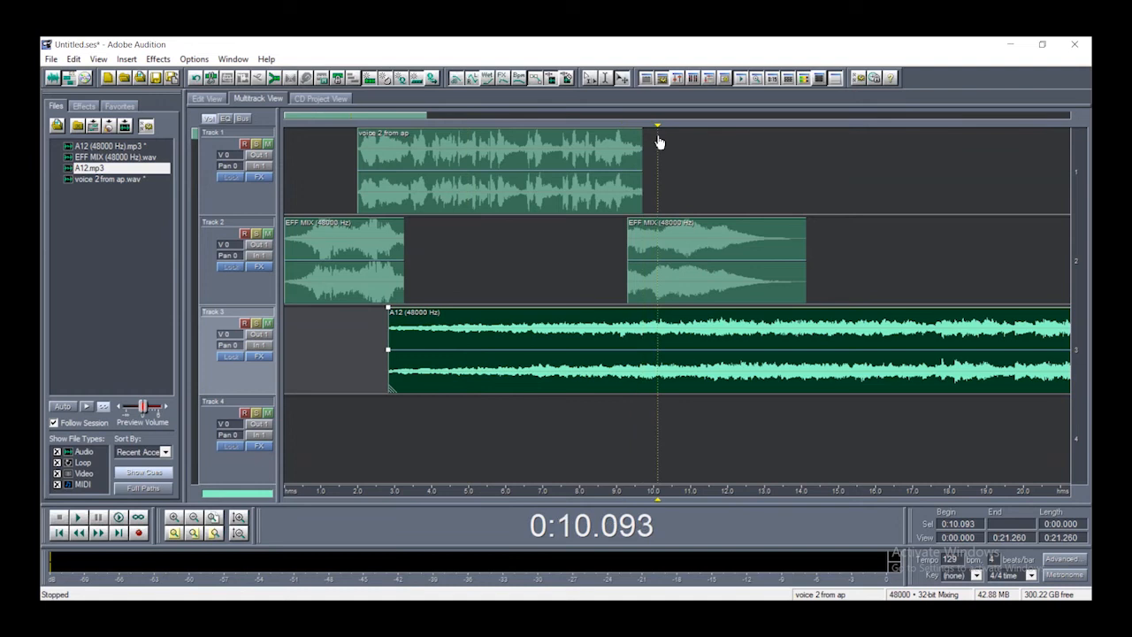
Split the A12 clip on Track 3 at 0:10.093 and delete the part after the split
{"action": "key", "text": "ctrl+k"}
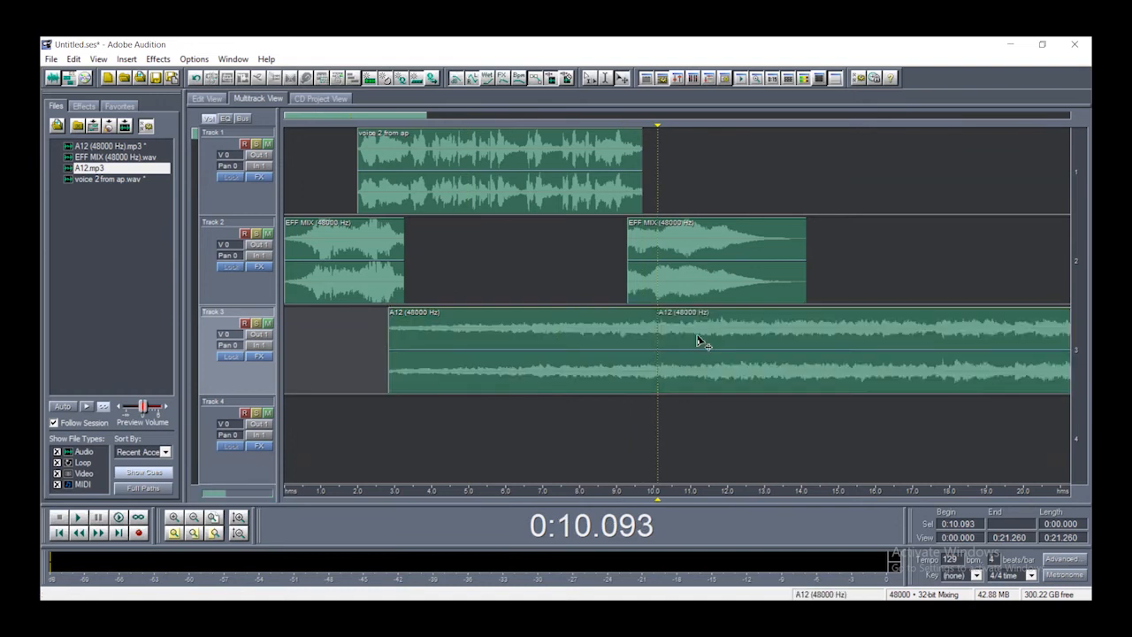
{"action": "left_click", "coordinate": [698, 341]}
{"action": "key", "text": "Delete"}
{"action": "left_click", "coordinate": [646, 349]}
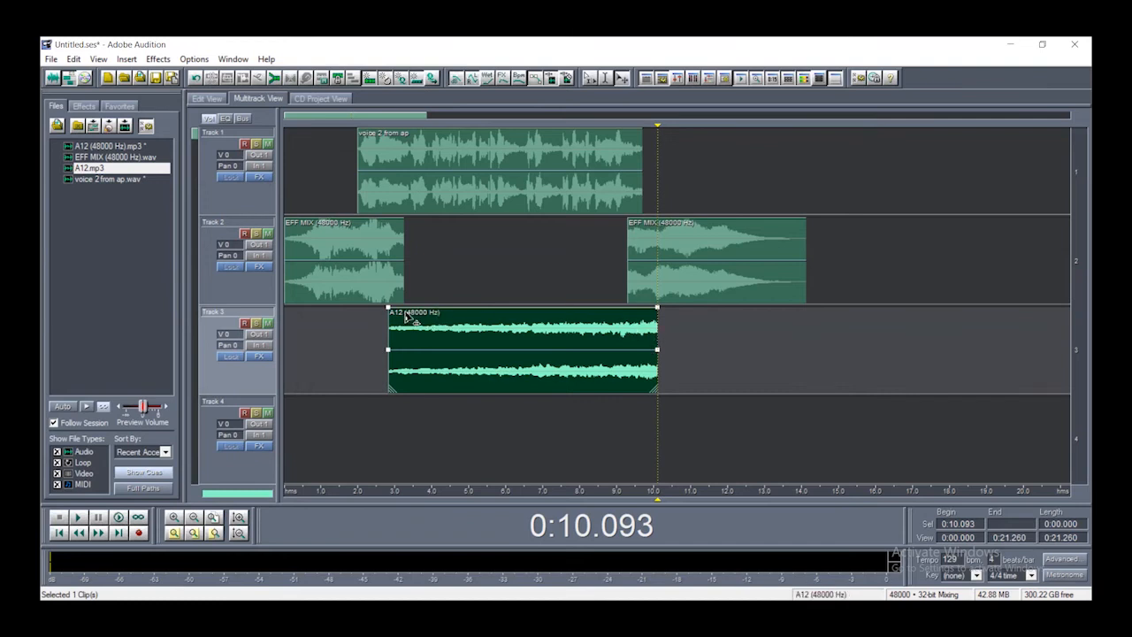
Try to add a volume envelope point to the A12 clip near 0:09.291, where the closing effect starts
{"action": "left_click", "coordinate": [656, 130]}
{"action": "left_click", "coordinate": [643, 132]}
{"action": "left_click_drag", "start_coordinate": [657, 127], "coordinate": [631, 129]}
{"action": "scroll", "coordinate": [656, 385], "scroll_direction": "up", "scroll_amount": 1}
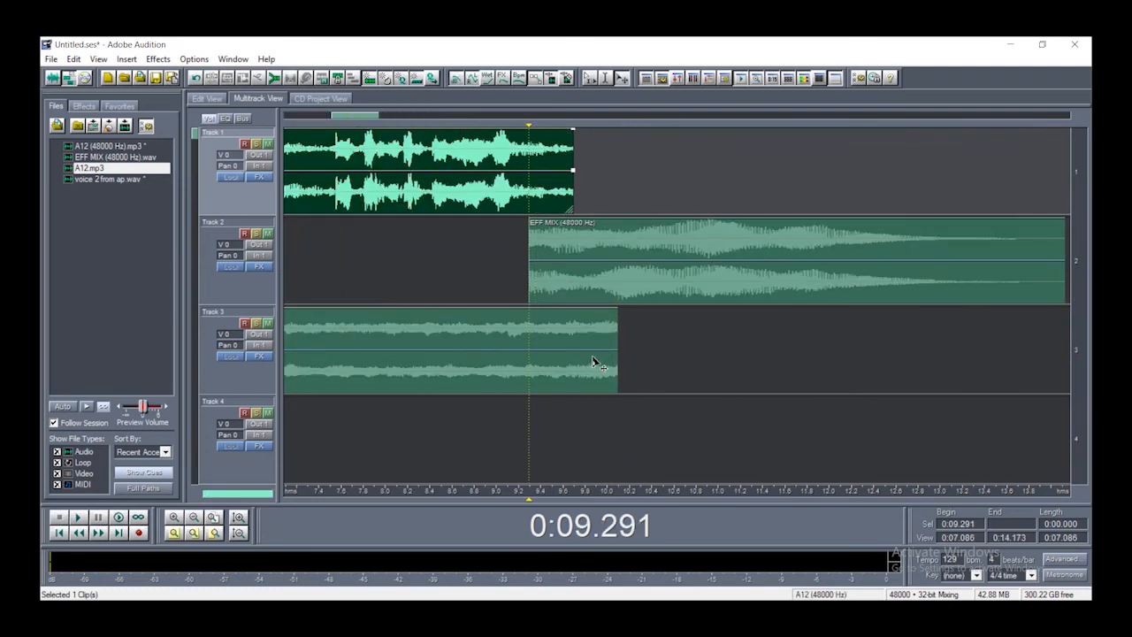
{"action": "left_click", "coordinate": [594, 362]}
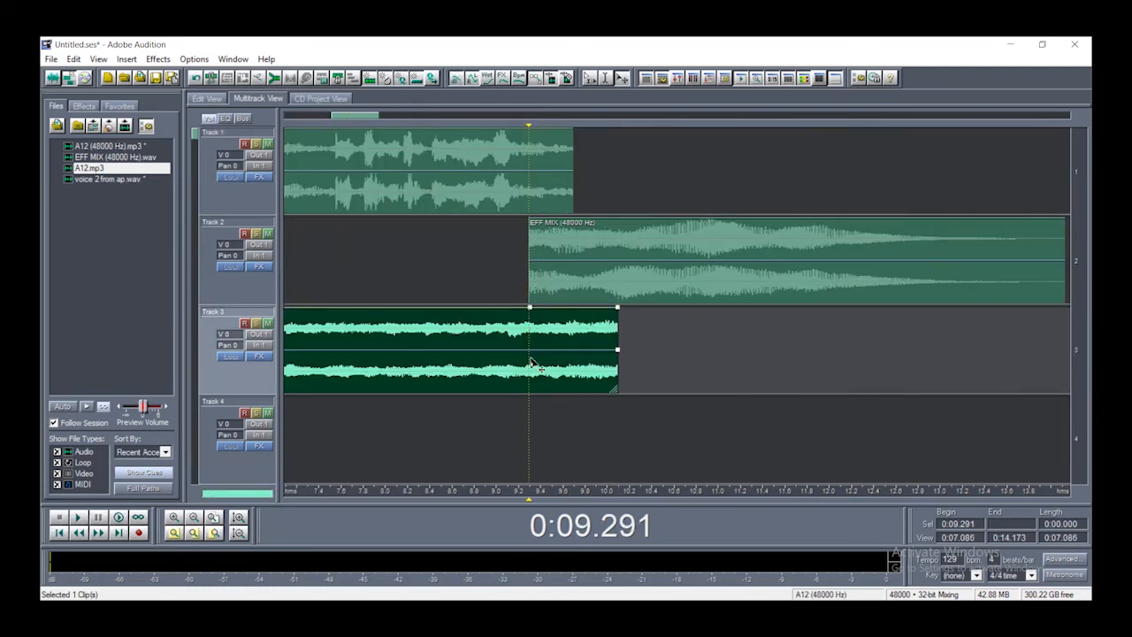
{"action": "left_click", "coordinate": [554, 307]}
Undo the last A12 edits so that both parts of the music are back on Track 3
{"action": "key", "text": "ctrl+z"}
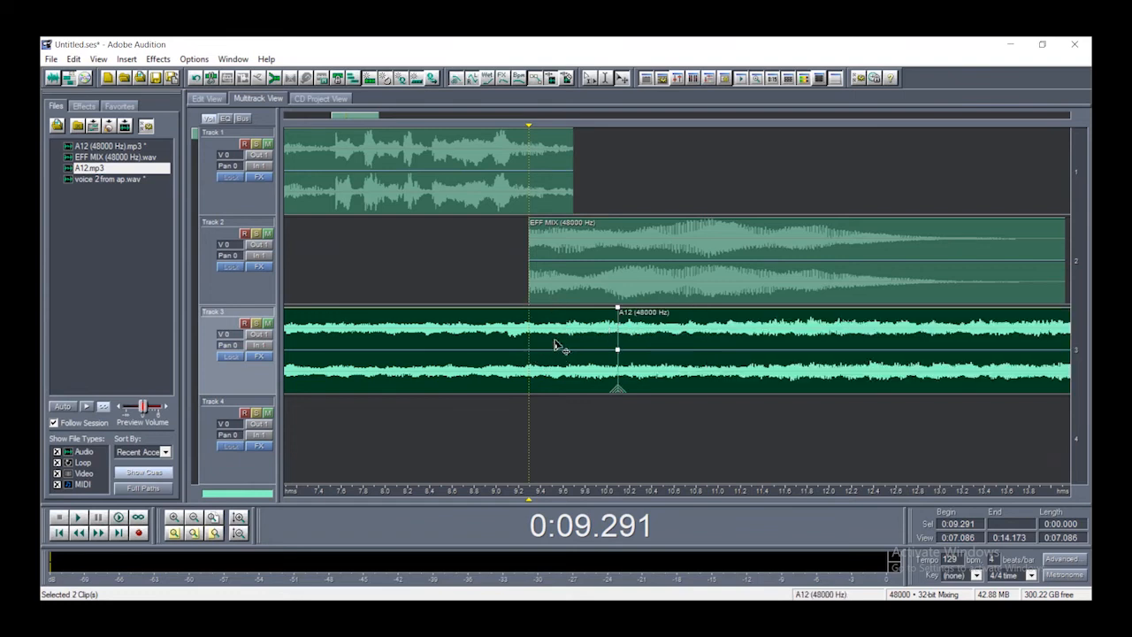
{"action": "key", "text": "Delete"}
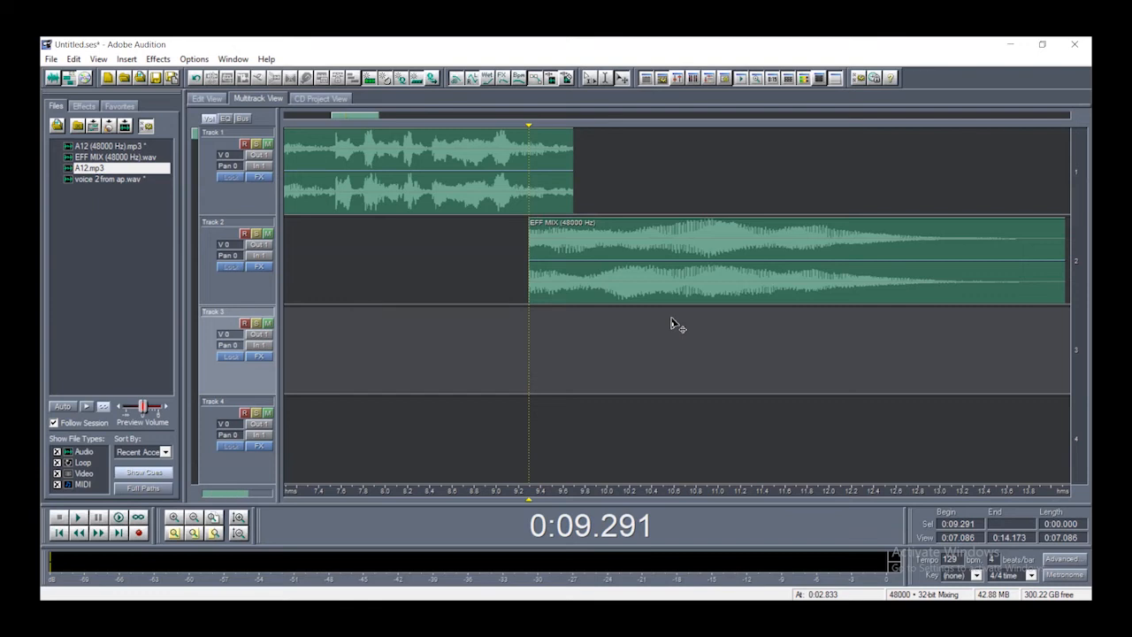
{"action": "key", "text": "ctrl+z"}
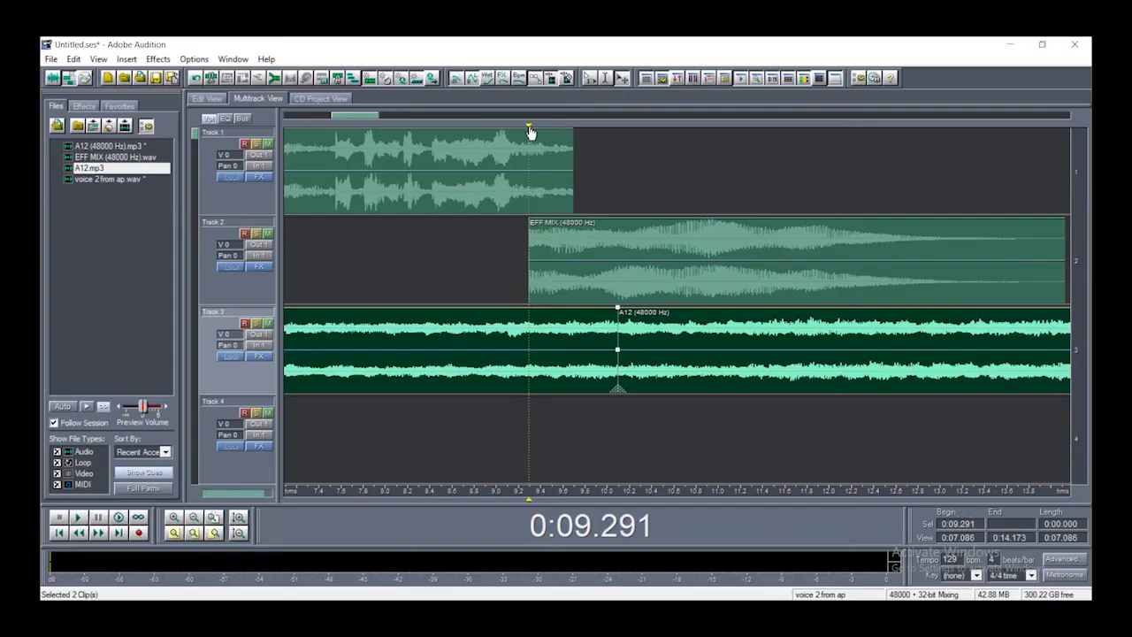
Set the playback cursor to 0:10.093 and remove only the A12 part after it
{"action": "left_click_drag", "start_coordinate": [530, 132], "coordinate": [617, 132]}
{"action": "left_click", "coordinate": [604, 129]}
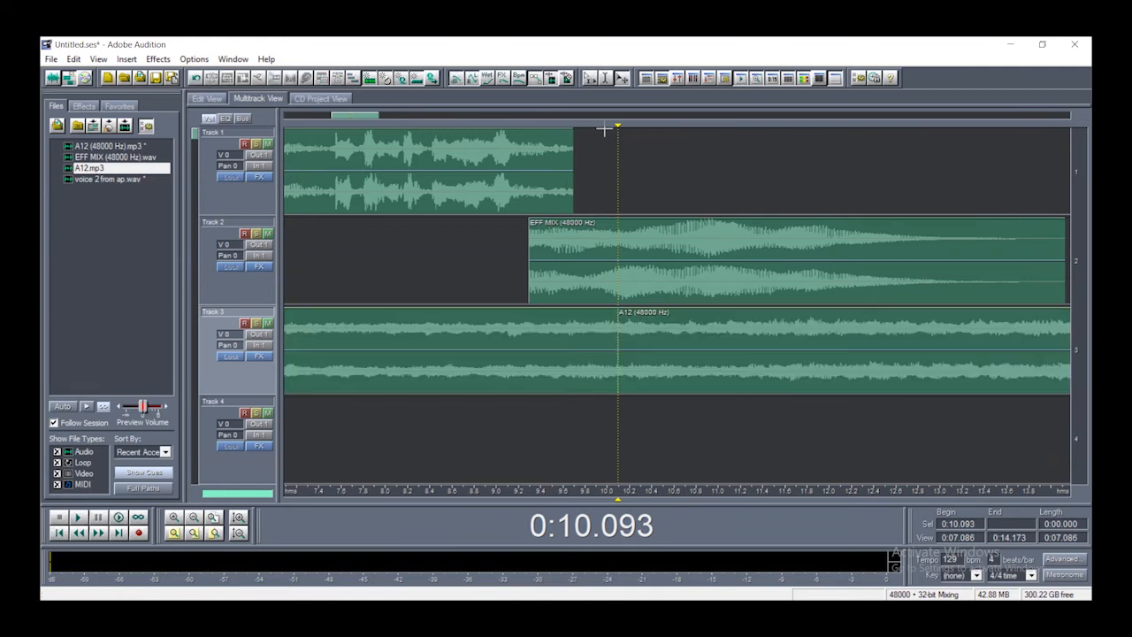
{"action": "left_click", "coordinate": [689, 352]}
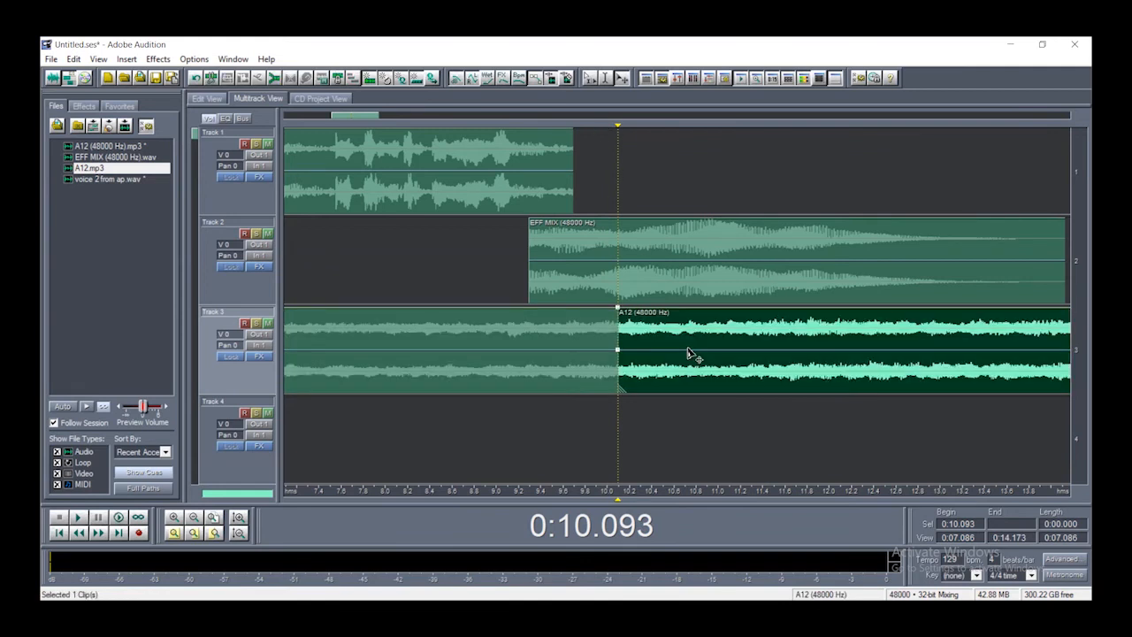
{"action": "key", "text": "Delete"}
Bend the A12 clip's volume and pan envelopes downward from about 9.3 s to the clip's end
{"action": "left_click", "coordinate": [515, 342]}
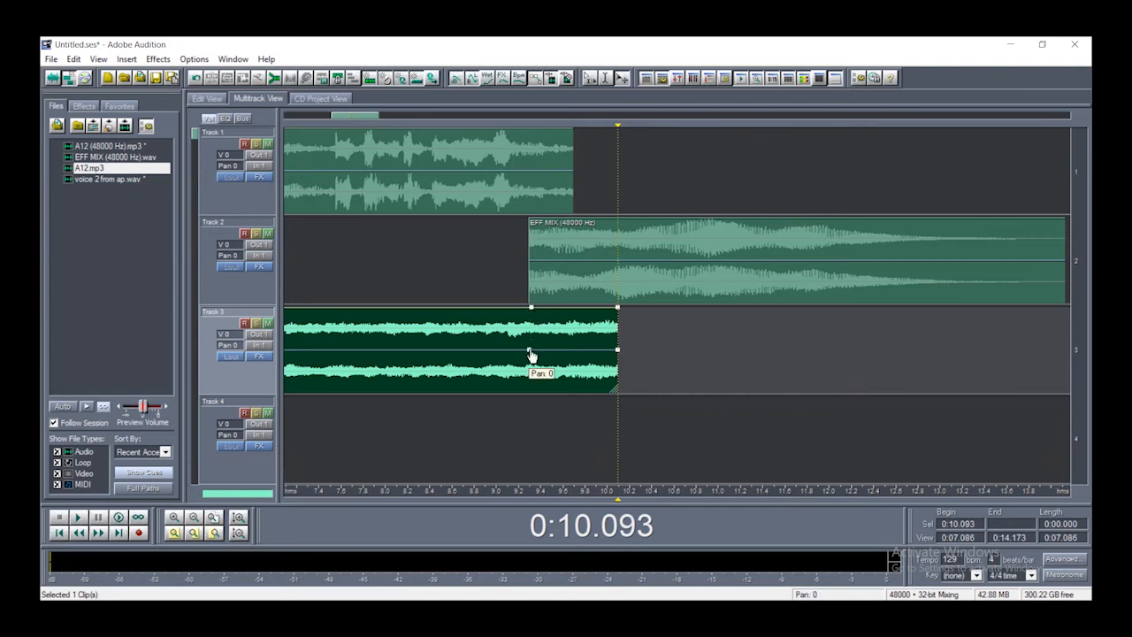
{"action": "left_click", "coordinate": [562, 309]}
{"action": "left_click_drag", "start_coordinate": [617, 352], "coordinate": [628, 408]}
{"action": "left_click_drag", "start_coordinate": [618, 309], "coordinate": [632, 369]}
{"action": "left_click_drag", "start_coordinate": [562, 308], "coordinate": [565, 369]}
Play the mix from 0:08.728 to hear the music fade under the closing effect
{"action": "left_click_drag", "start_coordinate": [619, 132], "coordinate": [467, 134]}
{"action": "key", "text": "space"}
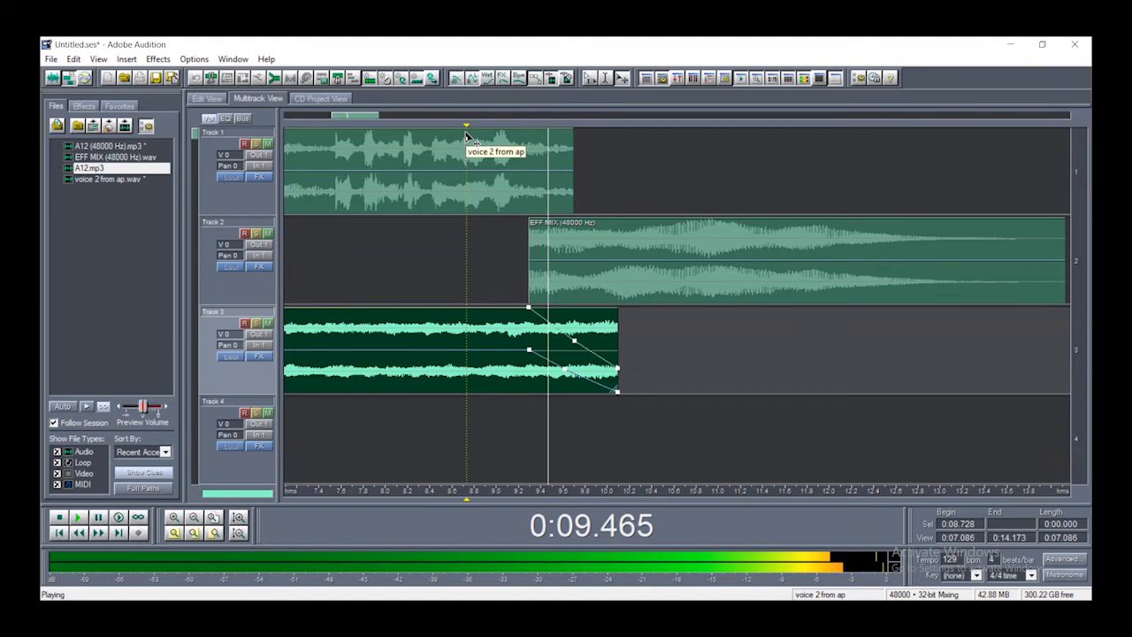
{"action": "key", "text": "space"}
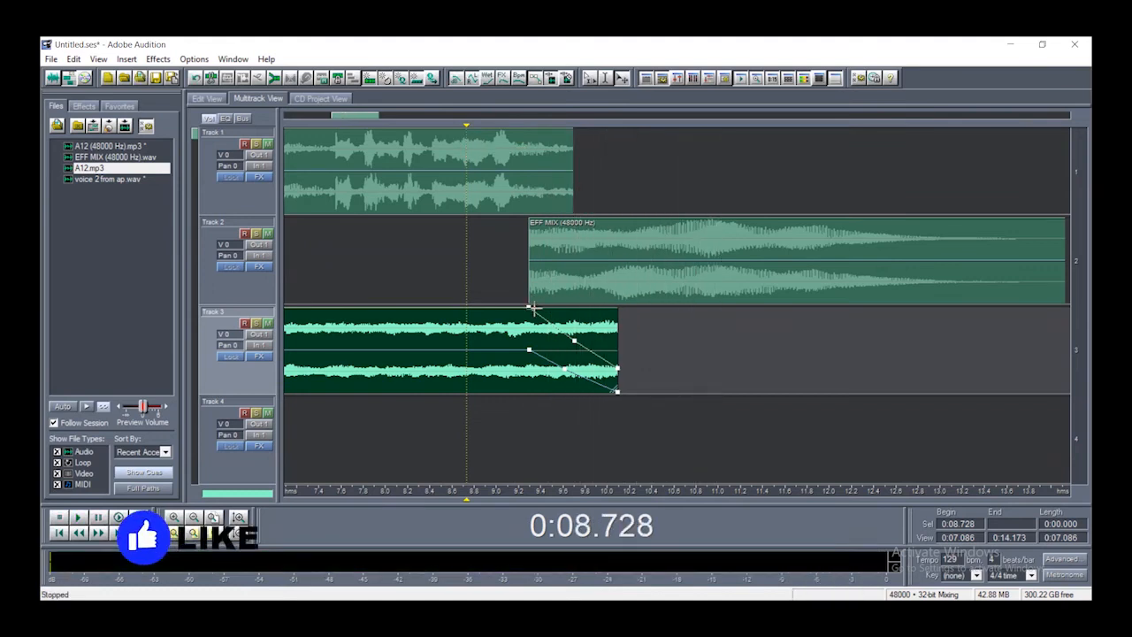
Lower the volume envelope points at the end of the A12 clip and play the mix from 0:08.728
{"action": "mouse_move", "coordinate": [621, 374]}
{"action": "left_mouse_down"}
{"action": "mouse_move", "coordinate": [624, 392]}
{"action": "mouse_move", "coordinate": [617, 383]}
{"action": "left_mouse_up"}
{"action": "mouse_move", "coordinate": [583, 343]}
{"action": "left_mouse_down"}
{"action": "mouse_move", "coordinate": [576, 366]}
{"action": "mouse_move", "coordinate": [574, 355]}
{"action": "left_mouse_up"}
{"action": "left_click_drag", "start_coordinate": [528, 314], "coordinate": [528, 316]}
{"action": "key", "text": "space"}
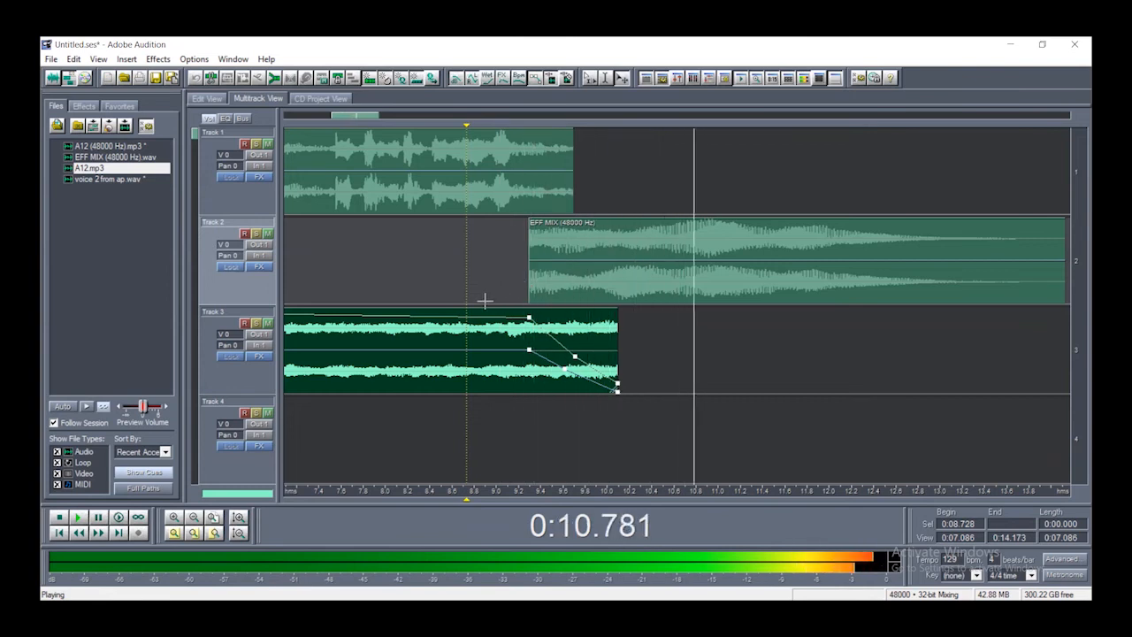
{"action": "key", "text": "space"}
Bend the pan envelope further down near the end of the A12 clip and play the ending from 0:08.728
{"action": "left_click_drag", "start_coordinate": [529, 351], "coordinate": [584, 390]}
{"action": "key", "text": "space"}
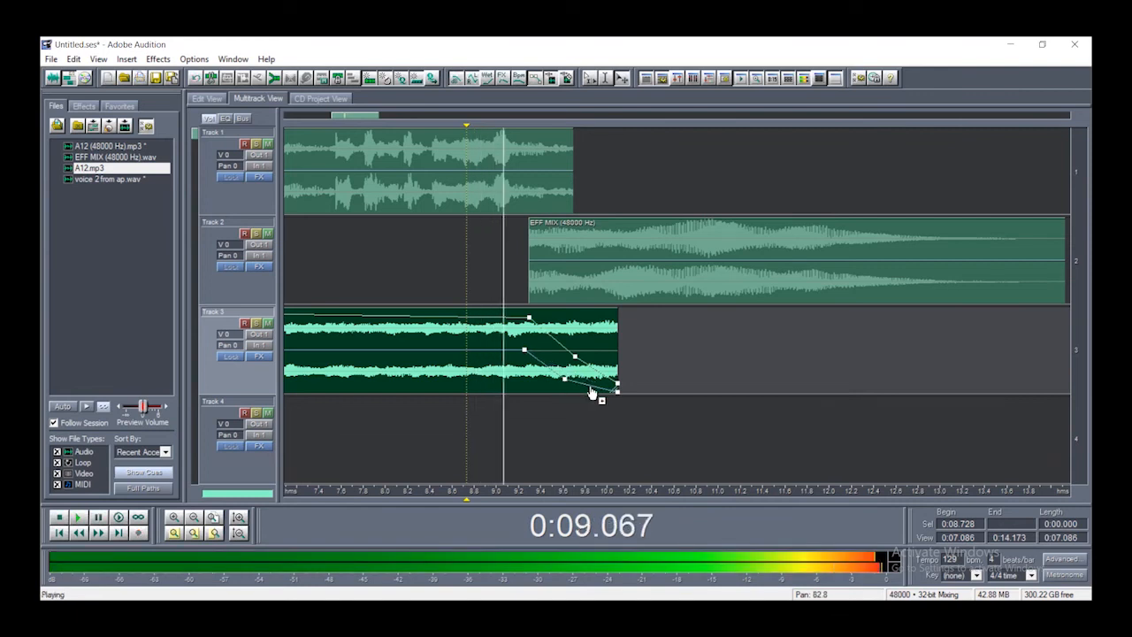
{"action": "scroll", "coordinate": [594, 392], "scroll_direction": "down", "scroll_amount": 3}
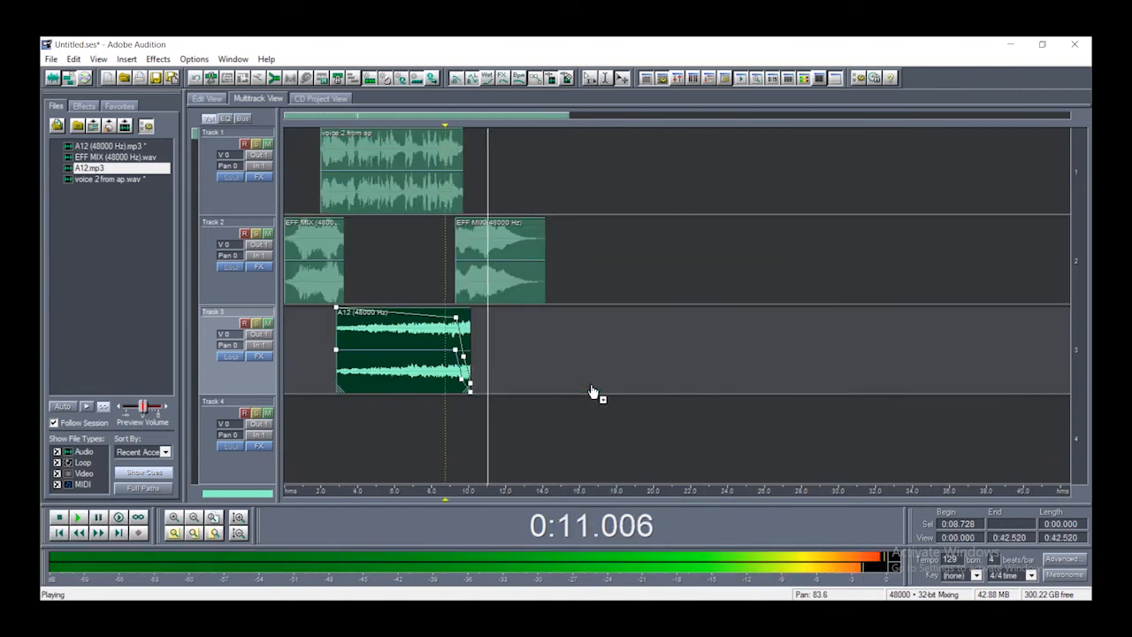
{"action": "scroll", "coordinate": [591, 381], "scroll_direction": "up", "scroll_amount": 1}
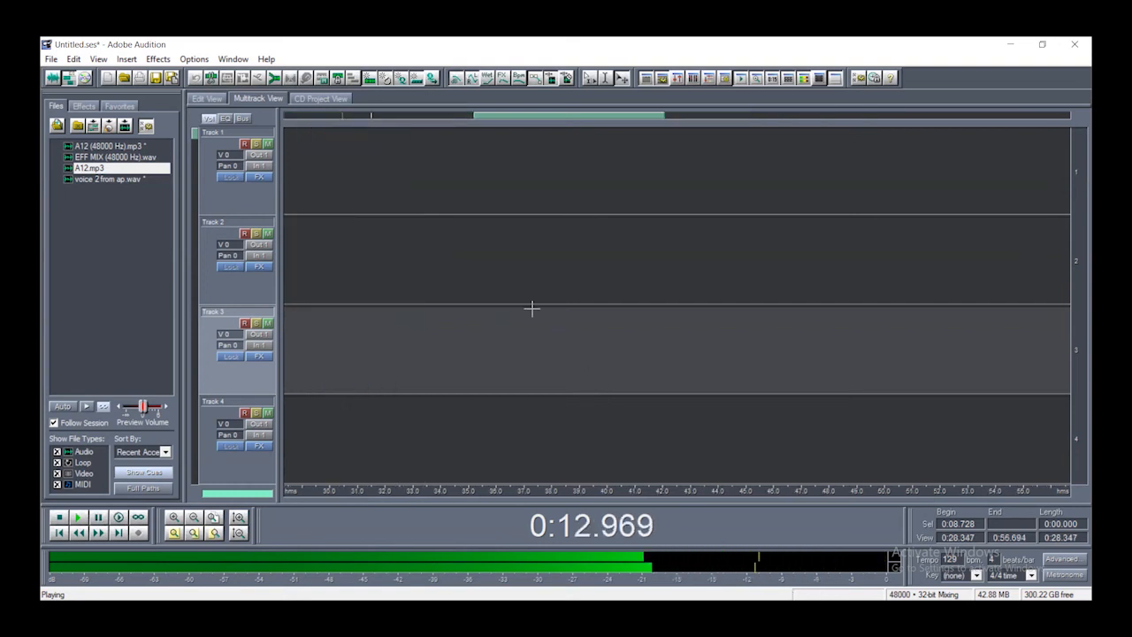
{"action": "key", "text": "space"}
Add a volume envelope point to the A12 clip at about 0:08.728, raise it to 99.5%, and play the ending
{"action": "left_click_drag", "start_coordinate": [543, 121], "coordinate": [352, 122]}
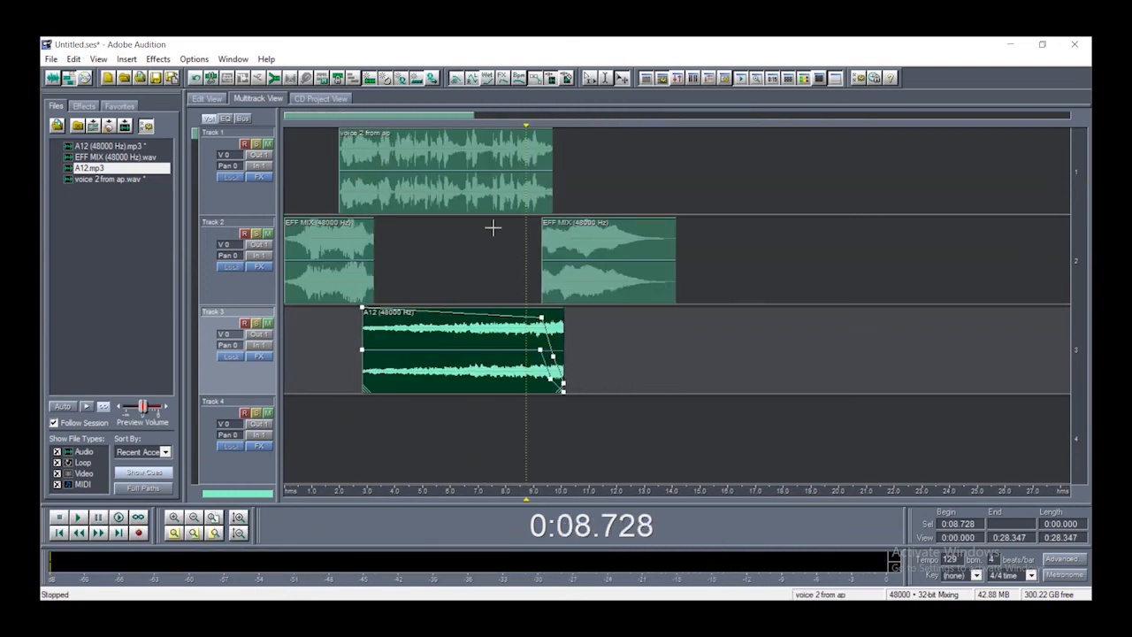
{"action": "left_click", "coordinate": [525, 317]}
{"action": "left_click_drag", "start_coordinate": [526, 319], "coordinate": [527, 316]}
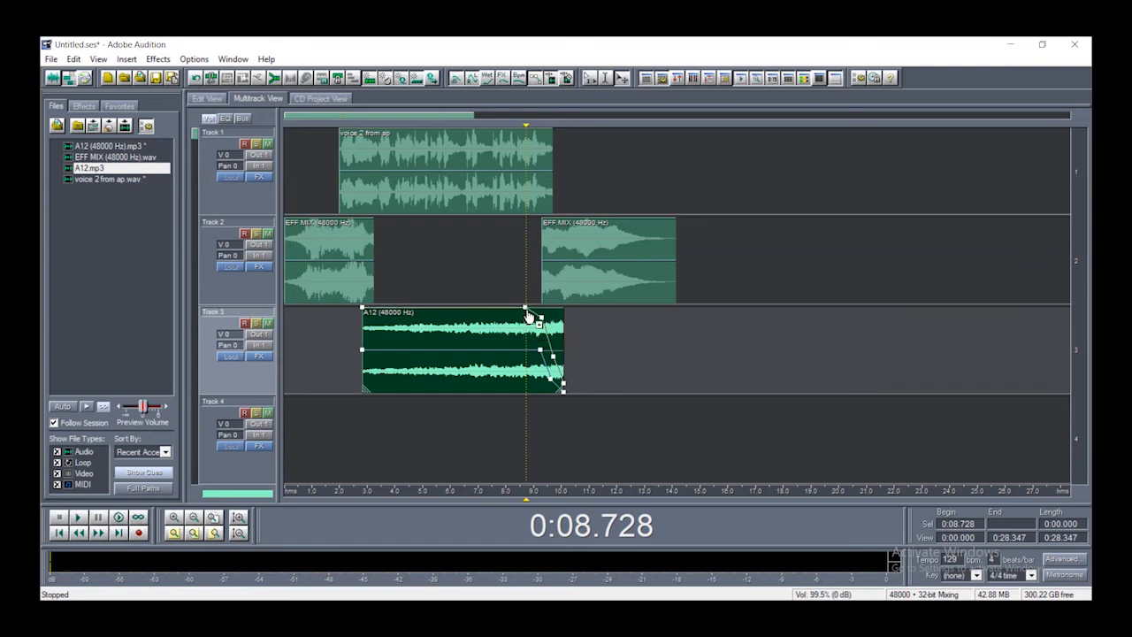
{"action": "key", "text": "space"}
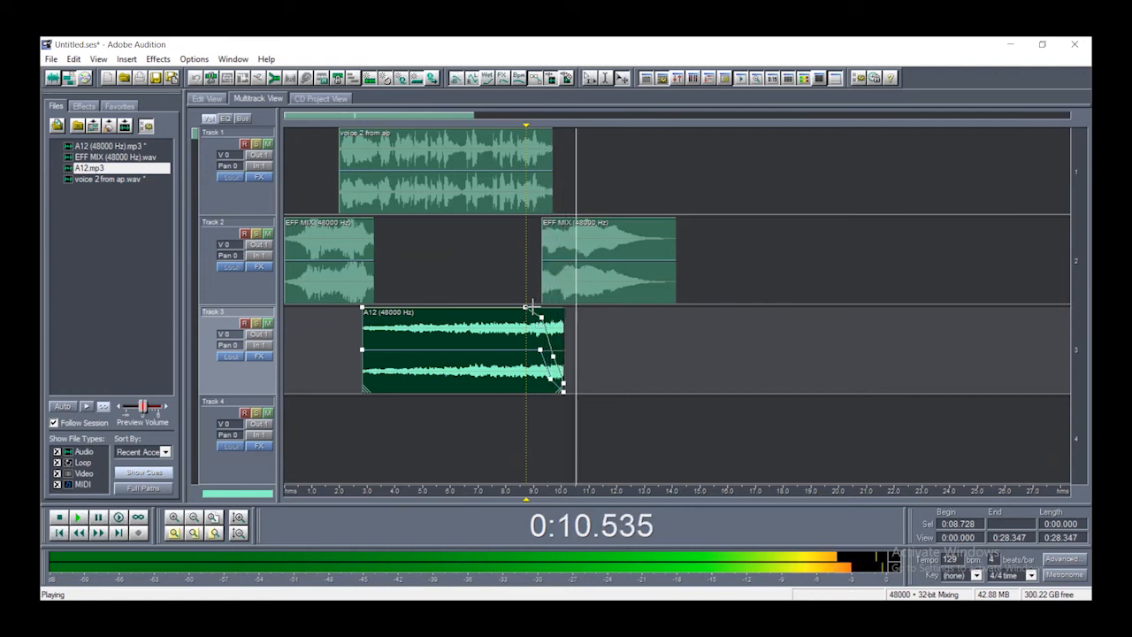
{"action": "key", "text": "space"}
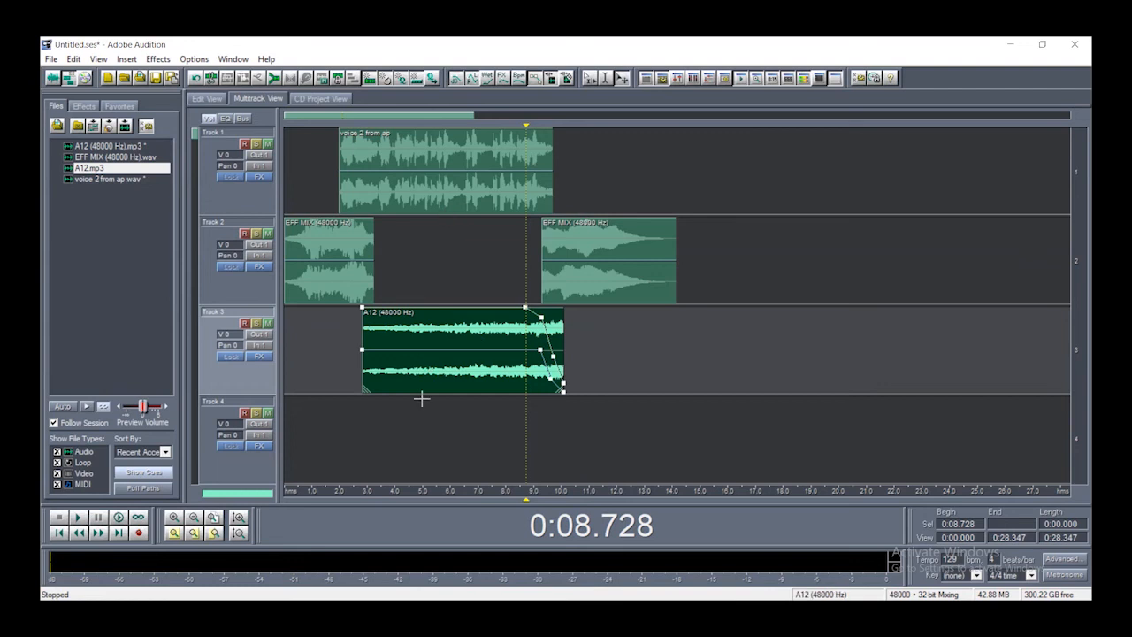
Play the mix from 0:00.000 through to the closing effect and deselect the A12 clip
{"action": "left_click_drag", "start_coordinate": [528, 128], "coordinate": [238, 142]}
{"action": "key", "text": "space"}
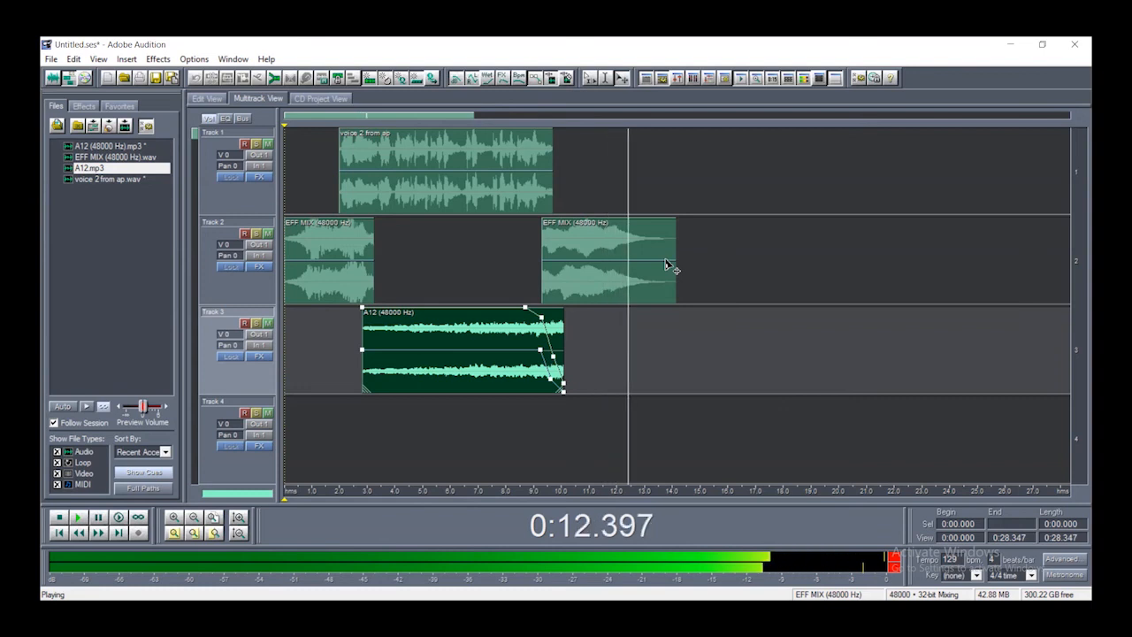
{"action": "key", "text": "space"}
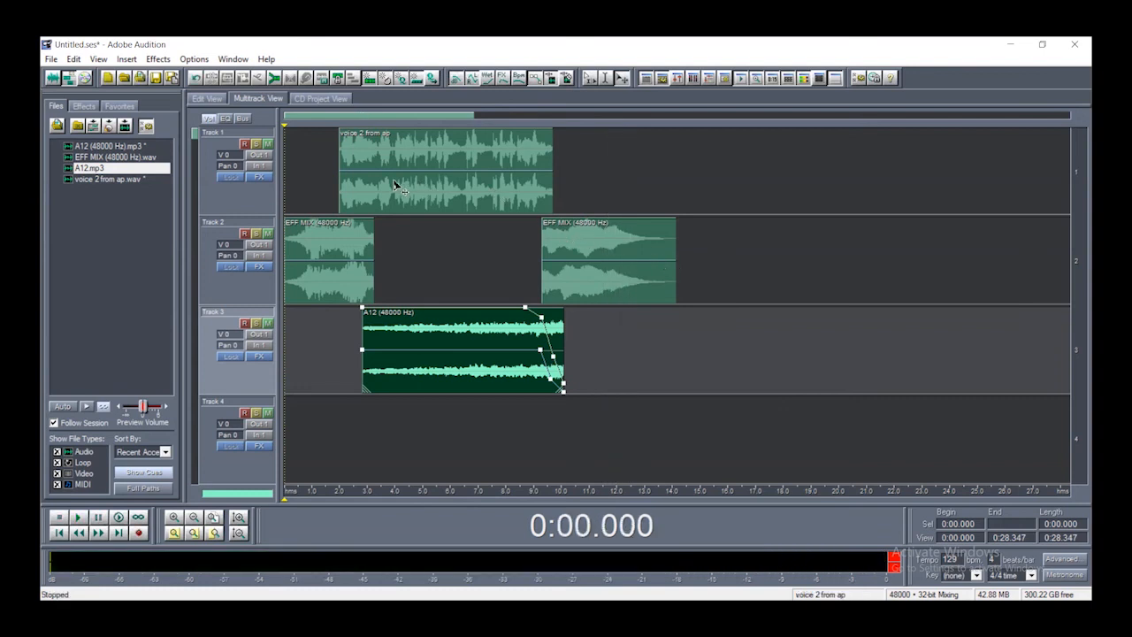
{"action": "left_click", "coordinate": [501, 248]}
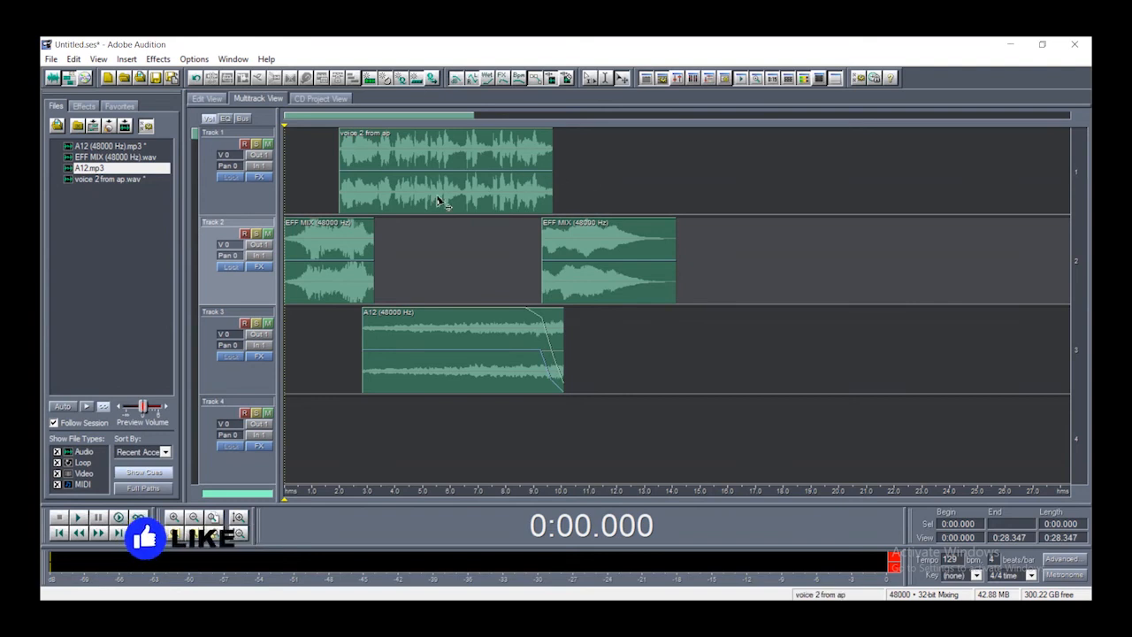
Split the opening EFF MIX clip on Track 2 at 0:02.000, where the voice begins
{"action": "left_click_drag", "start_coordinate": [285, 130], "coordinate": [336, 129]}
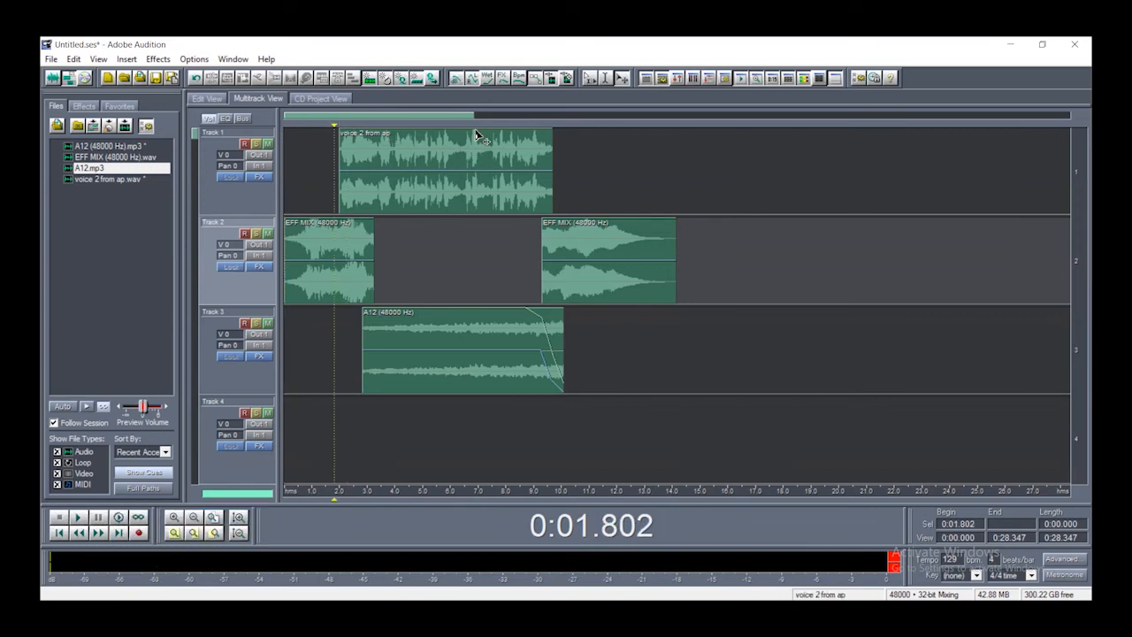
{"action": "scroll", "coordinate": [476, 136], "scroll_direction": "up", "scroll_amount": 1}
{"action": "left_click_drag", "start_coordinate": [400, 114], "coordinate": [336, 115]}
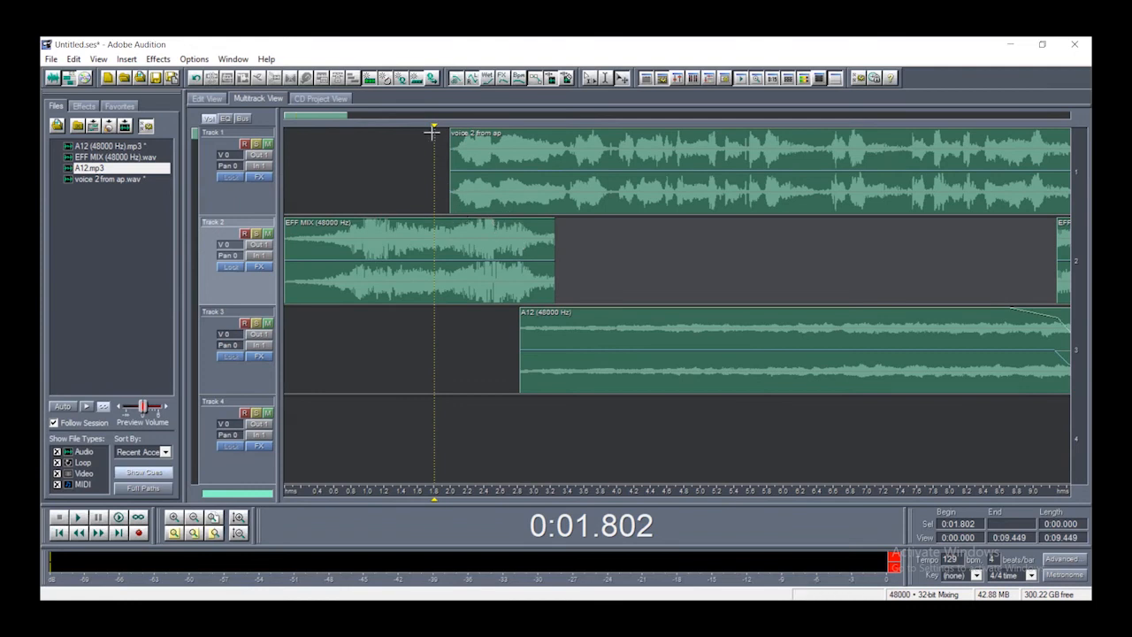
{"action": "left_click_drag", "start_coordinate": [436, 130], "coordinate": [449, 130]}
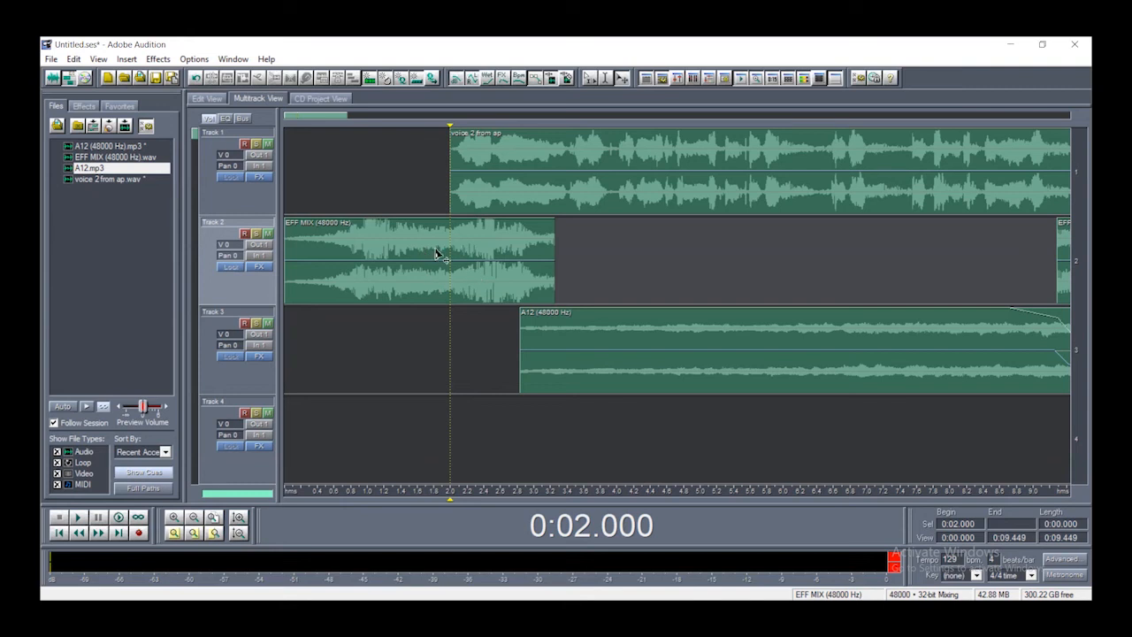
{"action": "left_click", "coordinate": [467, 251]}
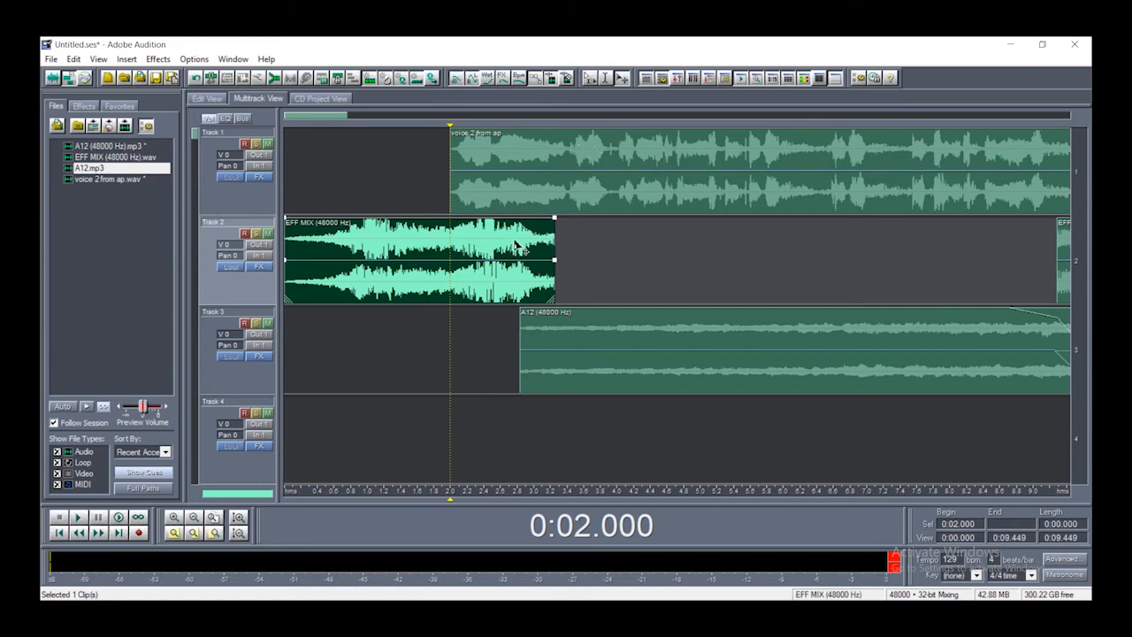
{"action": "key", "text": "ctrl+k"}
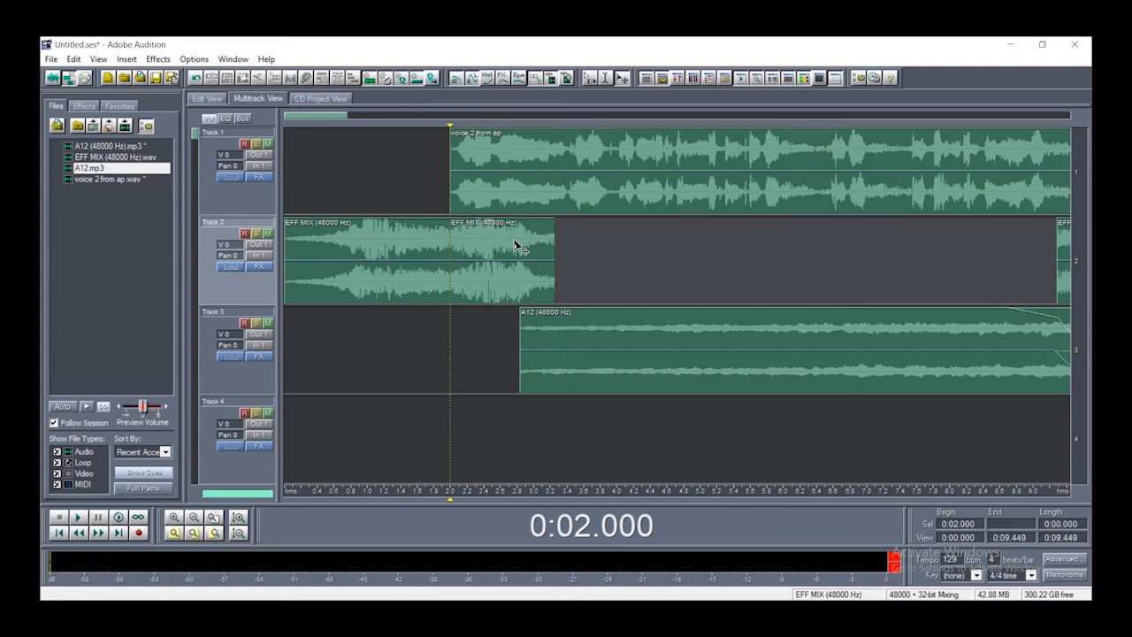
Lower the clip volume of the opening effect's second part to -18.7 dB
{"action": "left_click", "coordinate": [516, 245]}
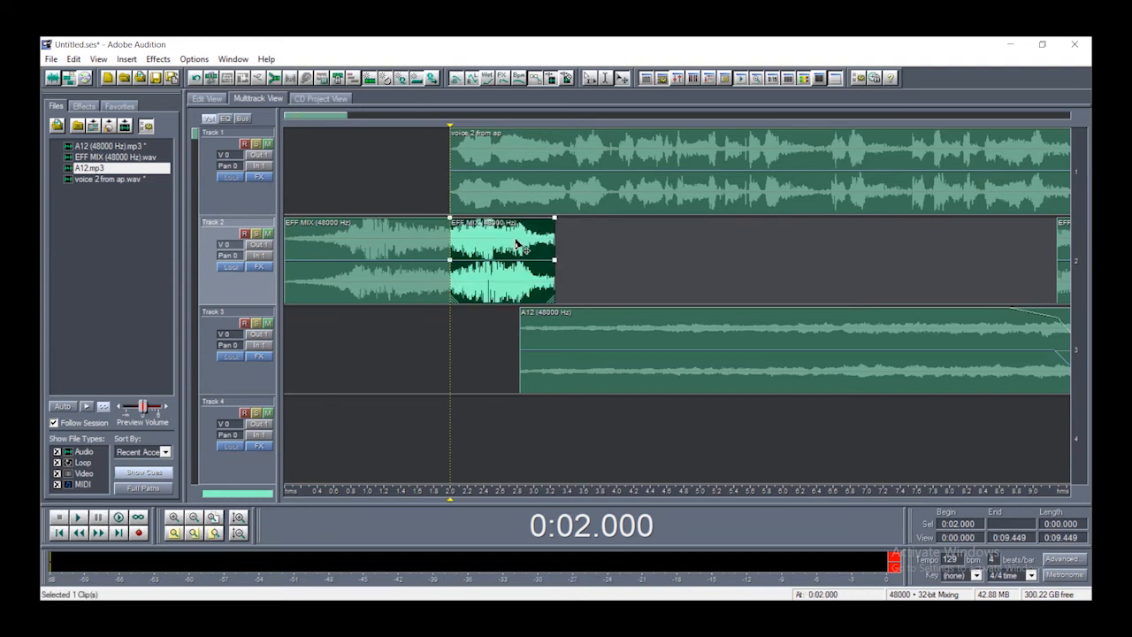
{"action": "right_click", "coordinate": [516, 244]}
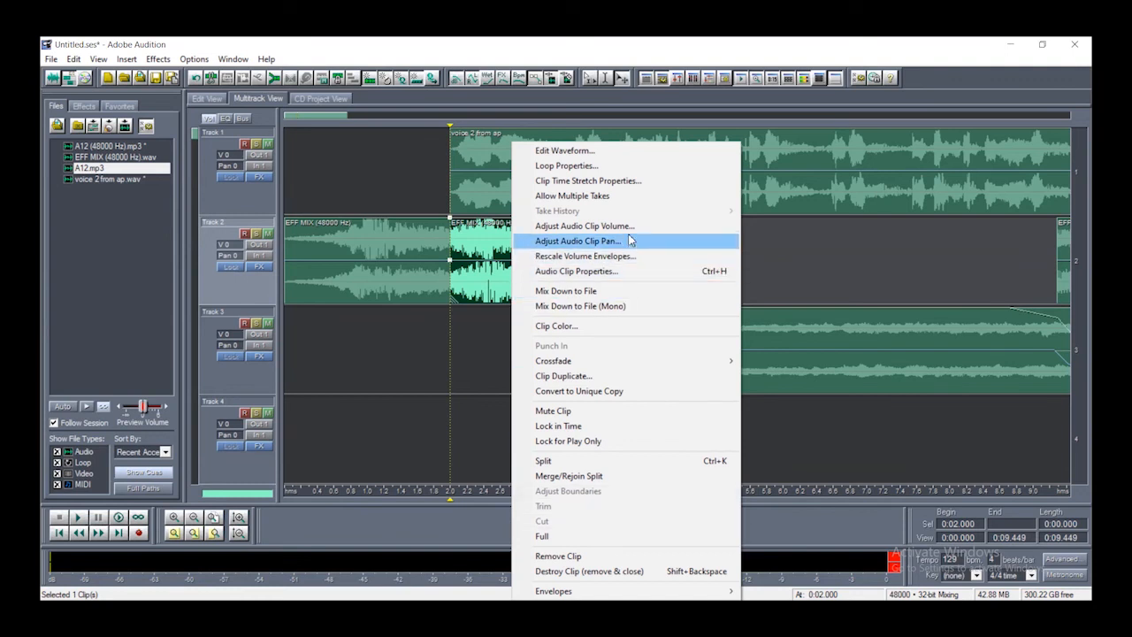
{"action": "left_click", "coordinate": [584, 226]}
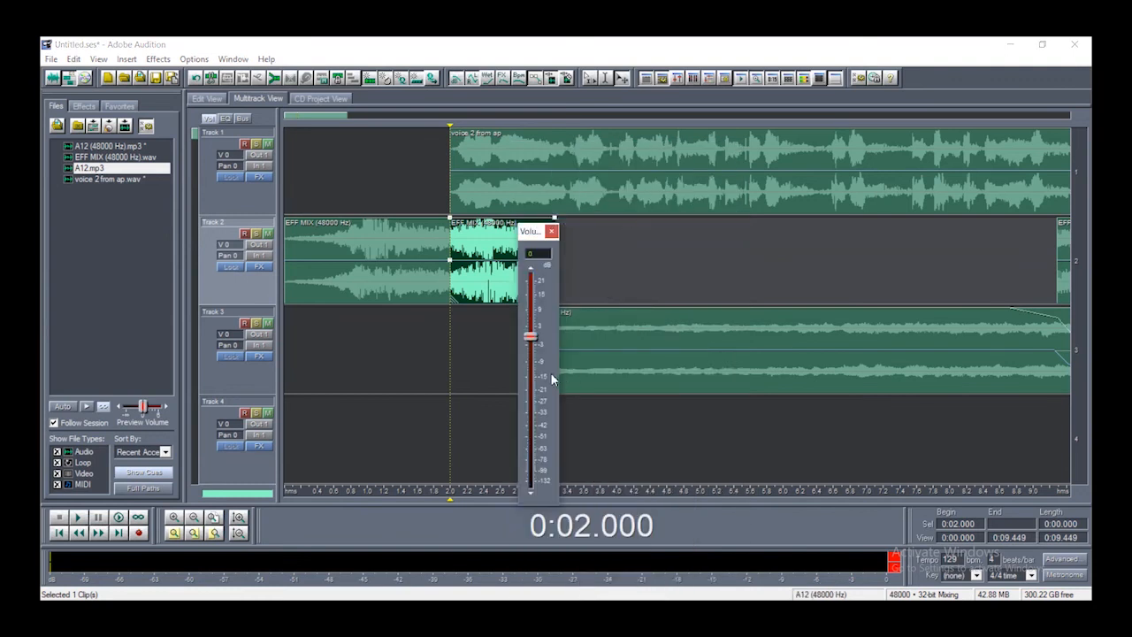
{"action": "left_click_drag", "start_coordinate": [535, 342], "coordinate": [535, 353]}
{"action": "left_click", "coordinate": [552, 231]}
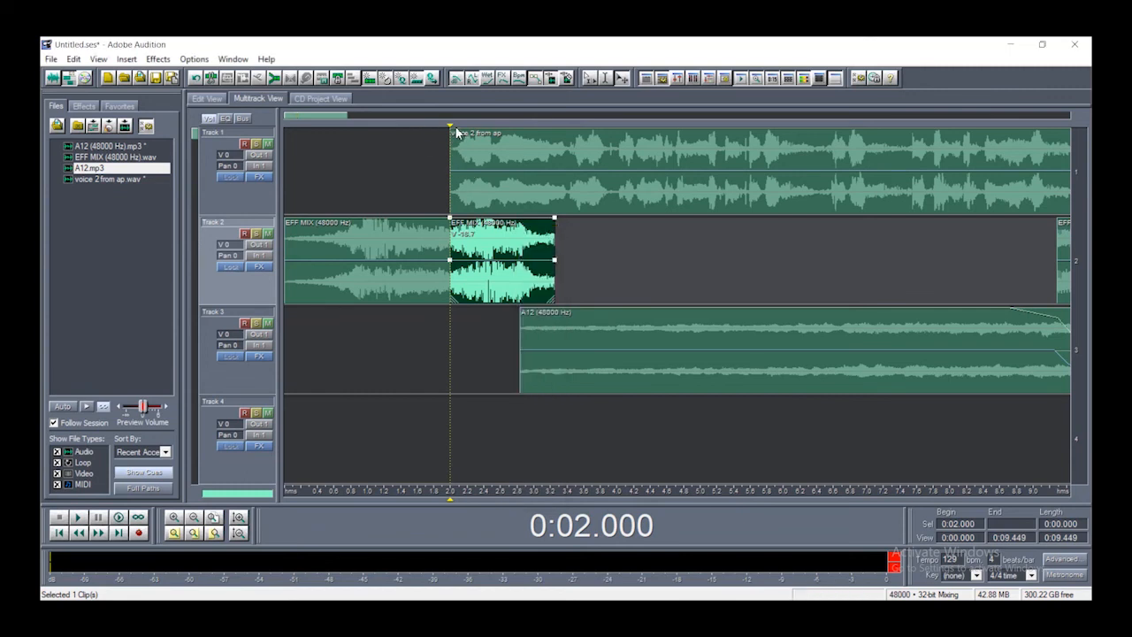
Play the mix from 0:00.000 past the opening effect and into the voice, and deselect the lowered effect clip
{"action": "left_click_drag", "start_coordinate": [451, 130], "coordinate": [273, 139]}
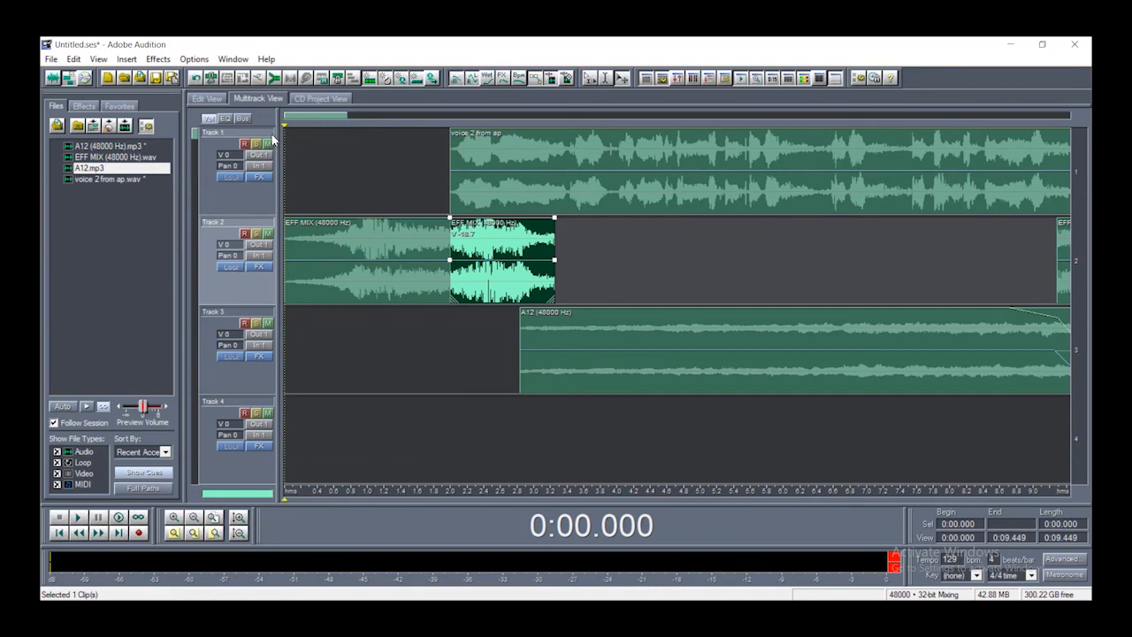
{"action": "key", "text": "space"}
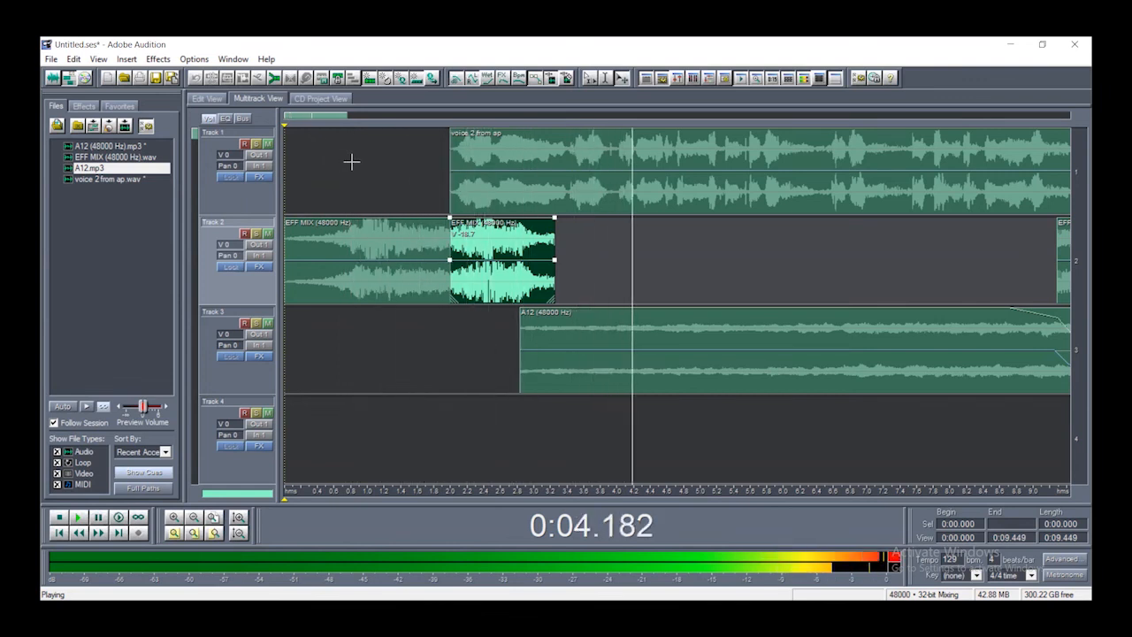
{"action": "scroll", "coordinate": [352, 162], "scroll_direction": "down", "scroll_amount": 1}
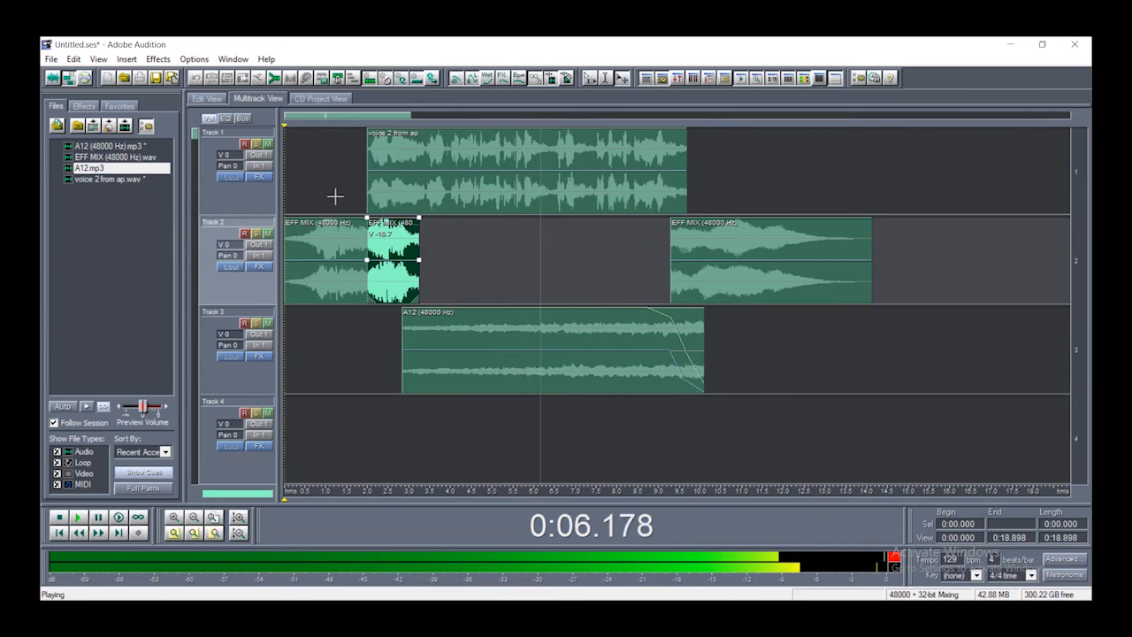
{"action": "left_click", "coordinate": [324, 179]}
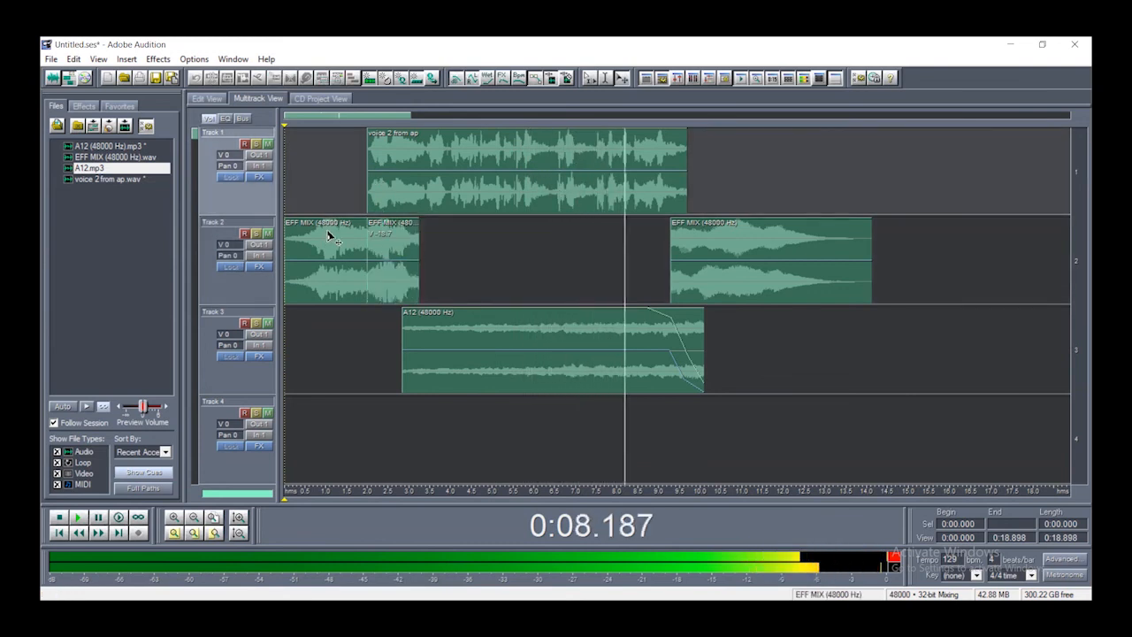
{"action": "key", "text": "space"}
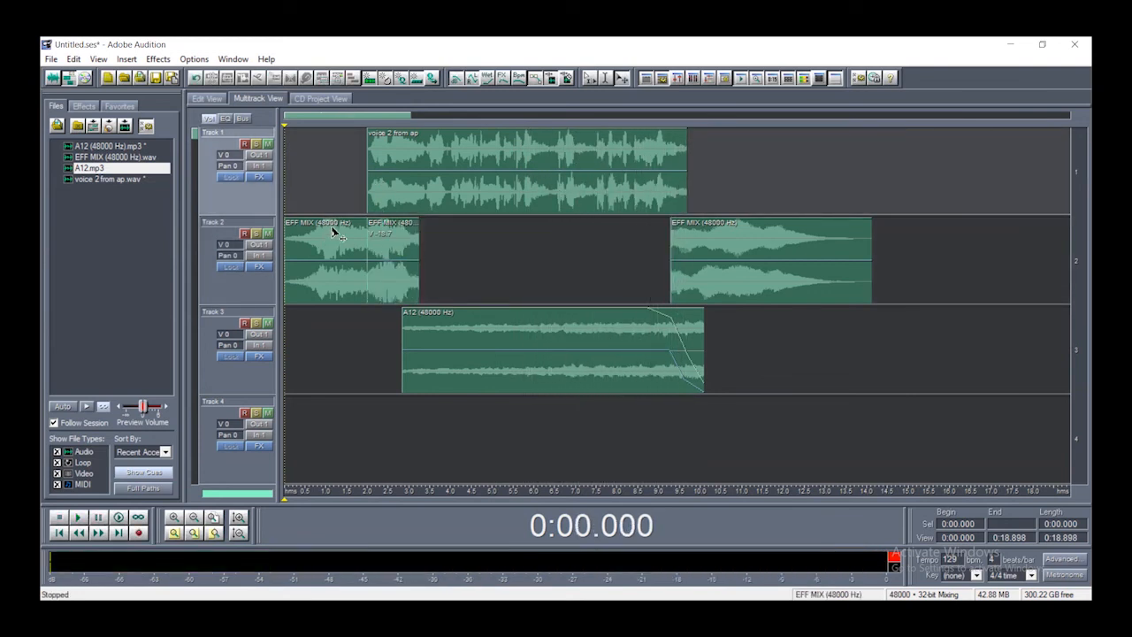
Play the whole mix twice from the start through to the closing effect on Track 2
{"action": "key", "text": "space"}
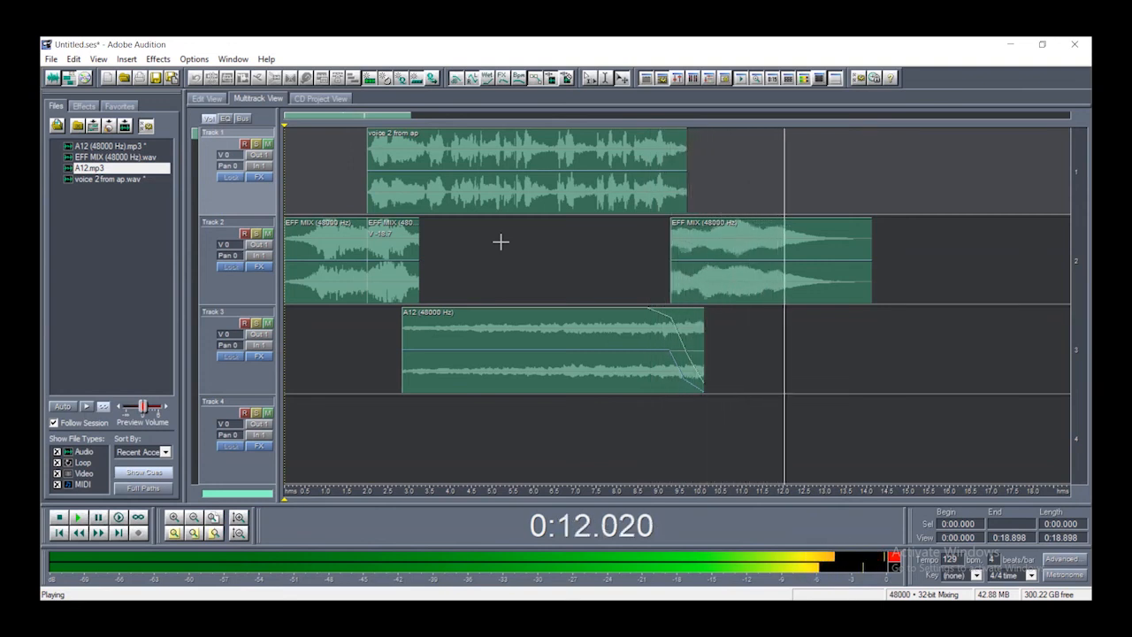
{"action": "key", "text": "space"}
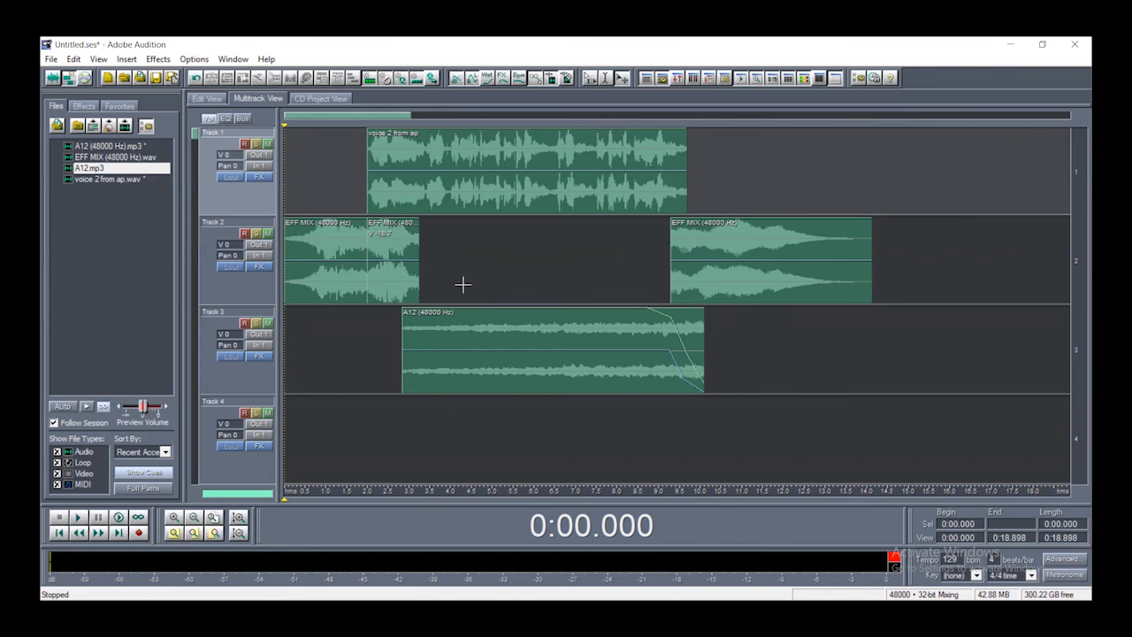
{"action": "key", "text": "space"}
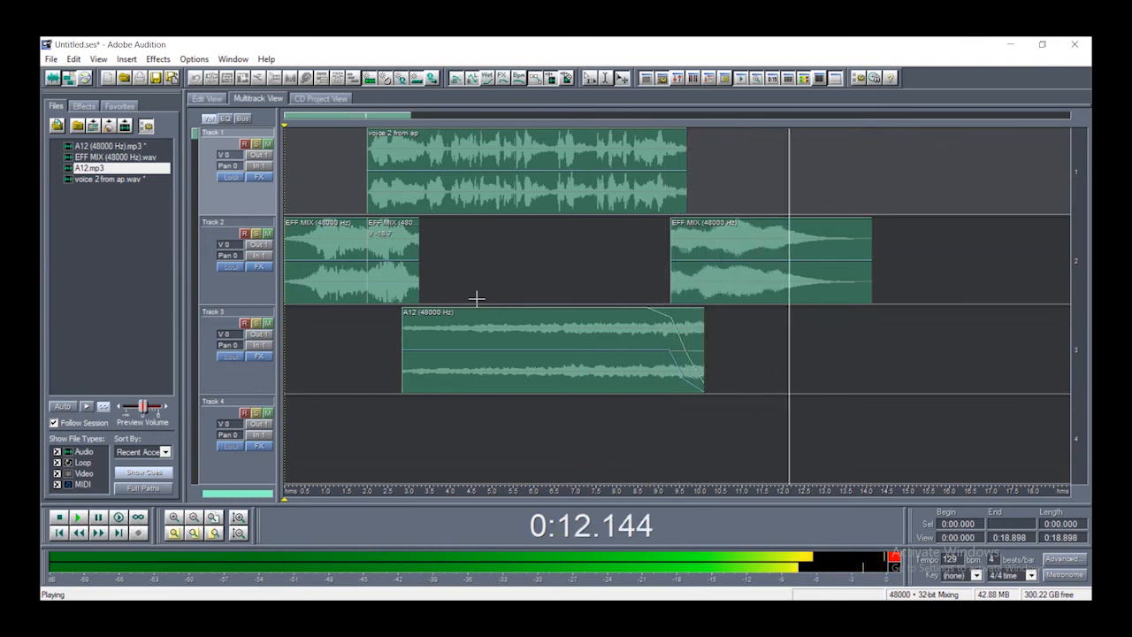
{"action": "key", "text": "space"}
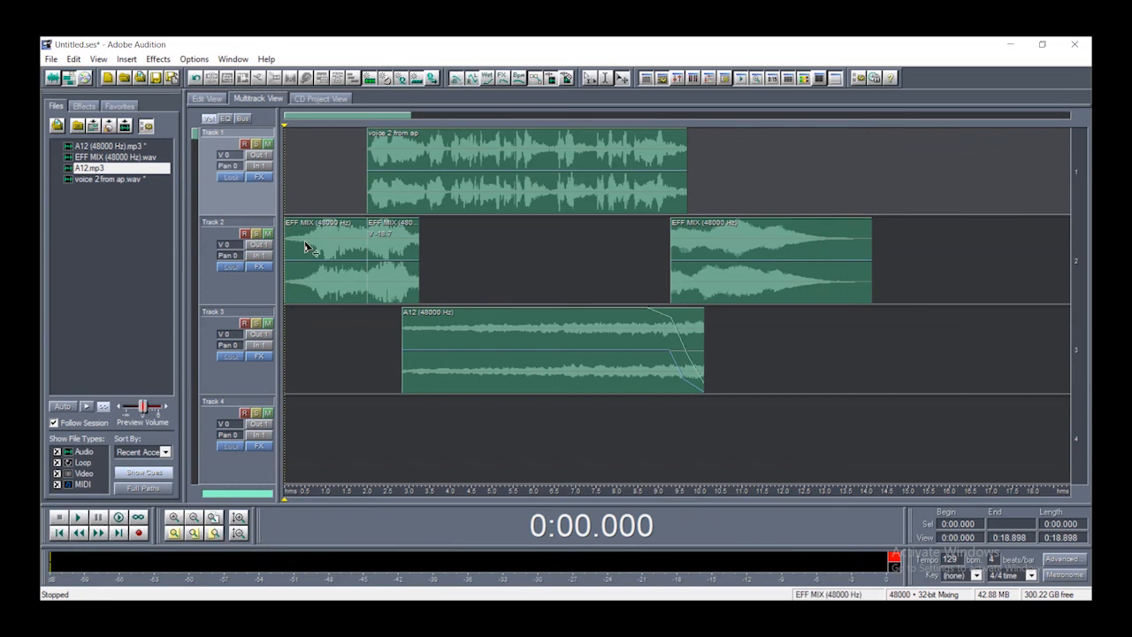
{"action": "left_click", "coordinate": [52, 59]}
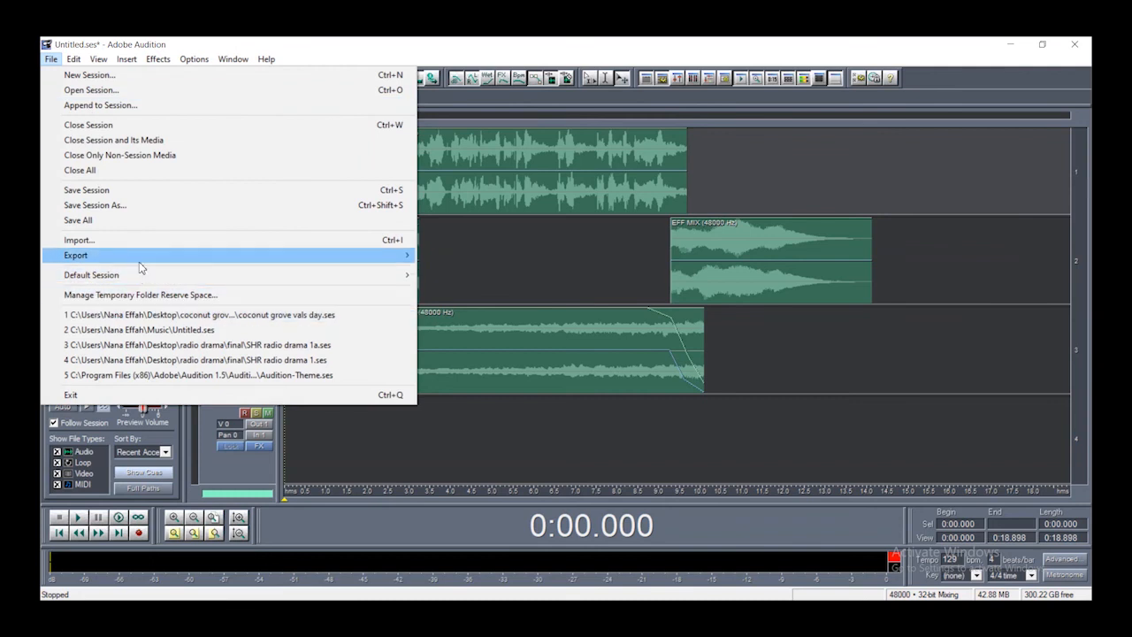
{"action": "mouse_move", "coordinate": [140, 265]}
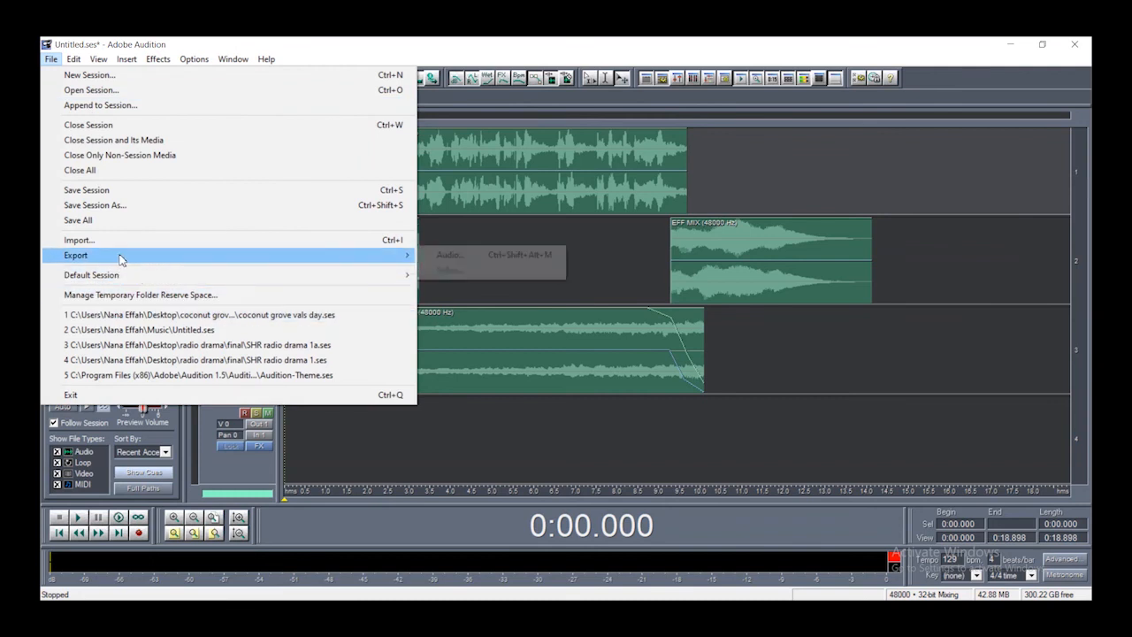
{"action": "left_click", "coordinate": [54, 58]}
{"action": "double_click", "coordinate": [54, 51]}
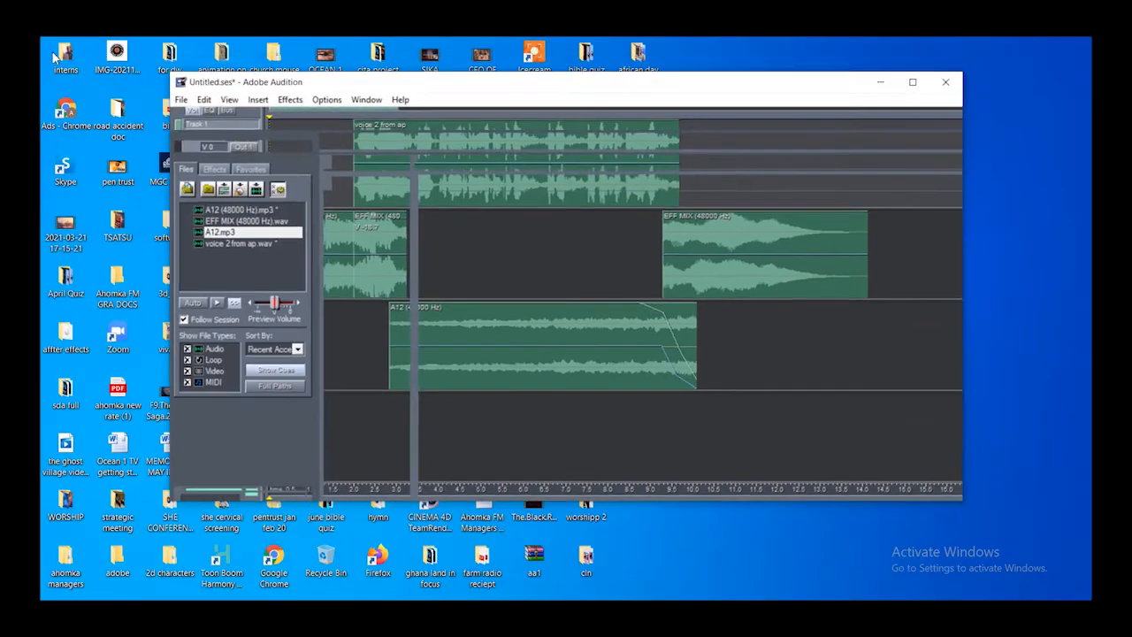
{"action": "left_click", "coordinate": [921, 88]}
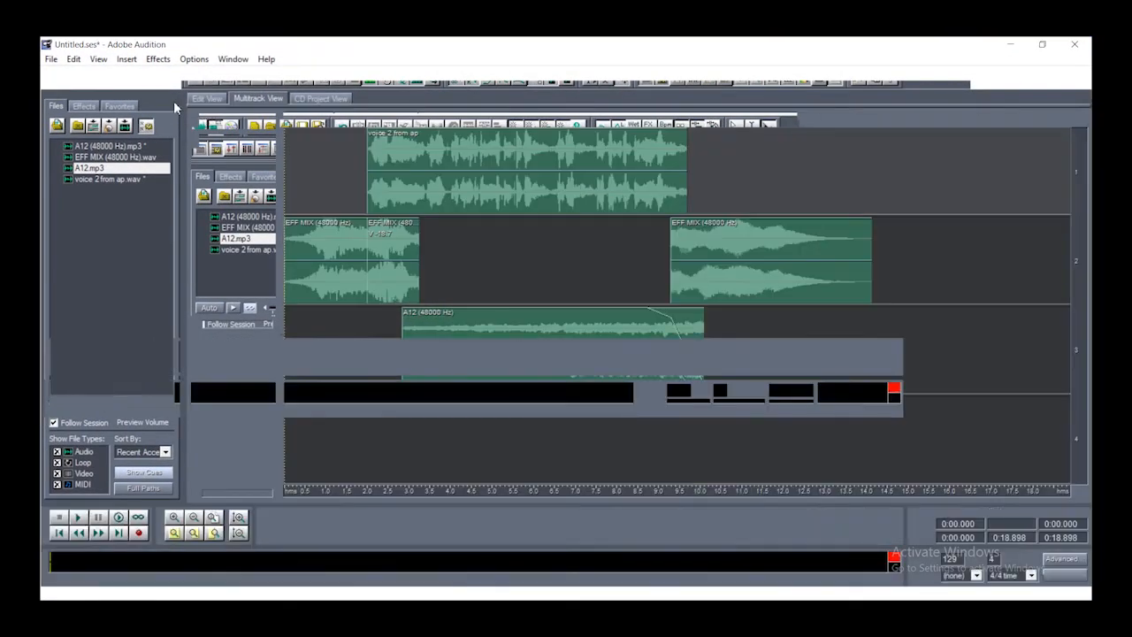
Start exporting the multitrack session as audio and agree to save the session first
{"action": "left_click", "coordinate": [51, 59]}
{"action": "mouse_move", "coordinate": [78, 257]}
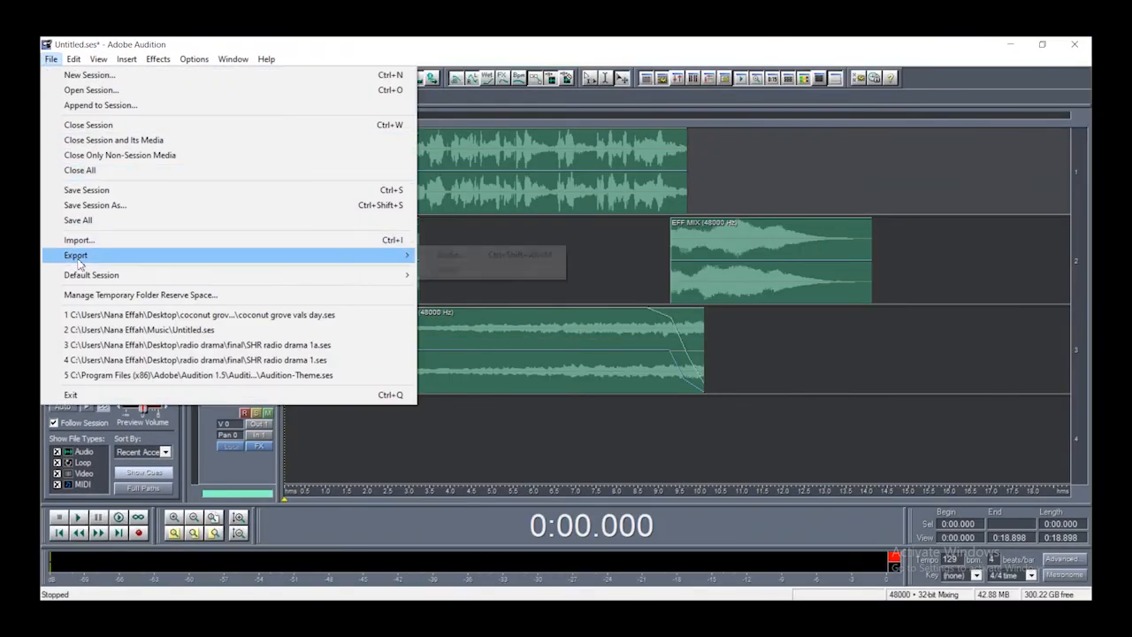
{"action": "left_click", "coordinate": [499, 261]}
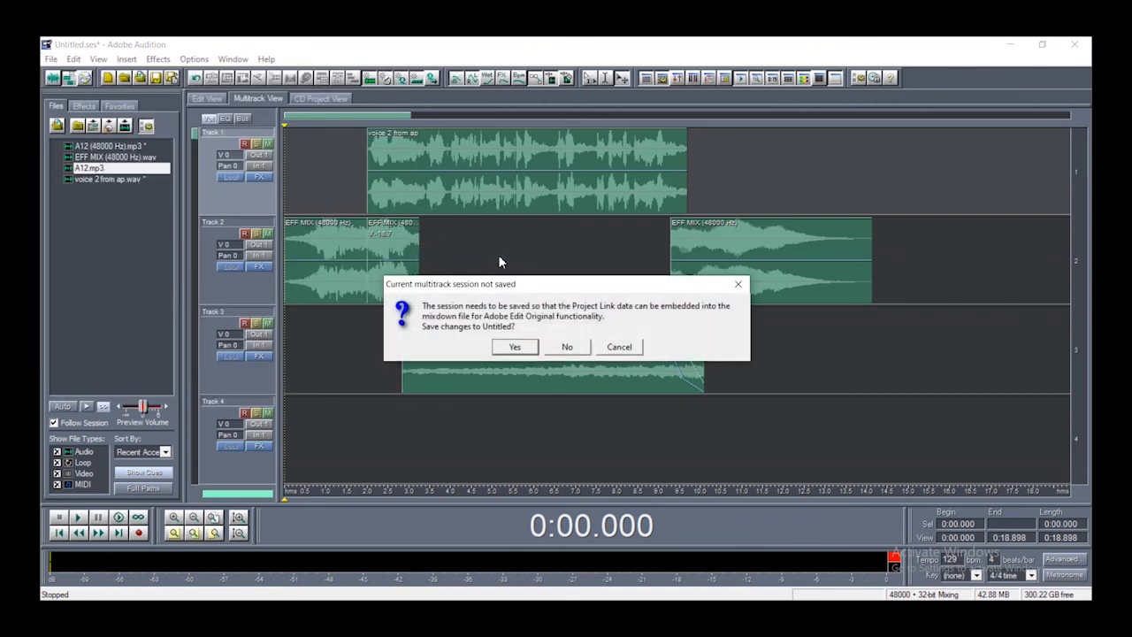
{"action": "left_click", "coordinate": [516, 347]}
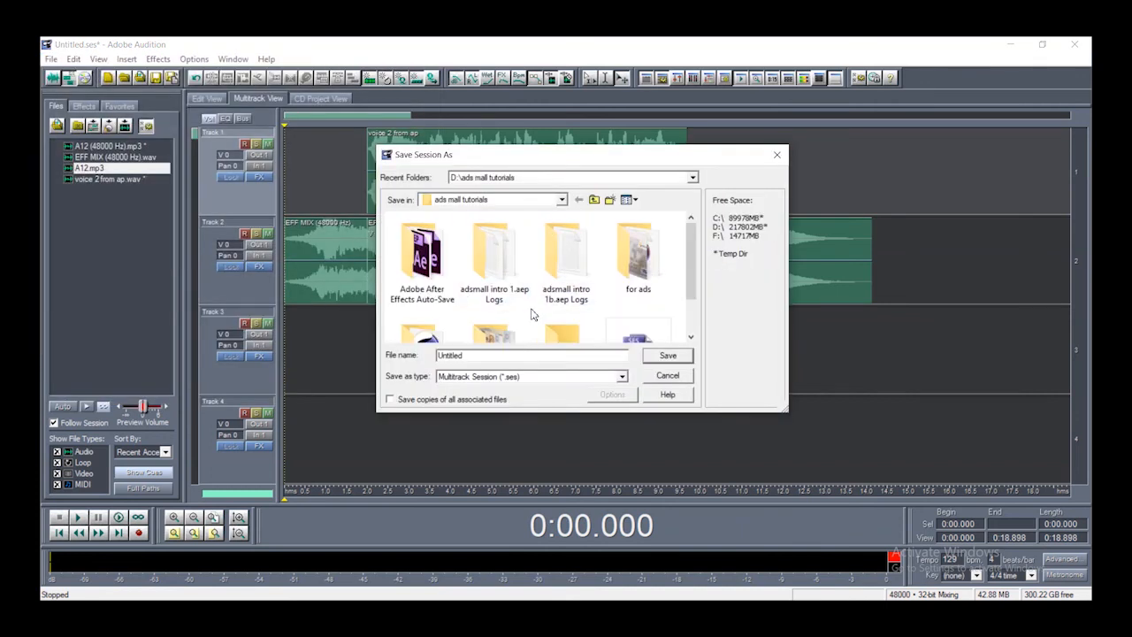
Create a folder named 1 inside ads mall tutorials and open it as the save location
{"action": "right_click", "coordinate": [529, 312]}
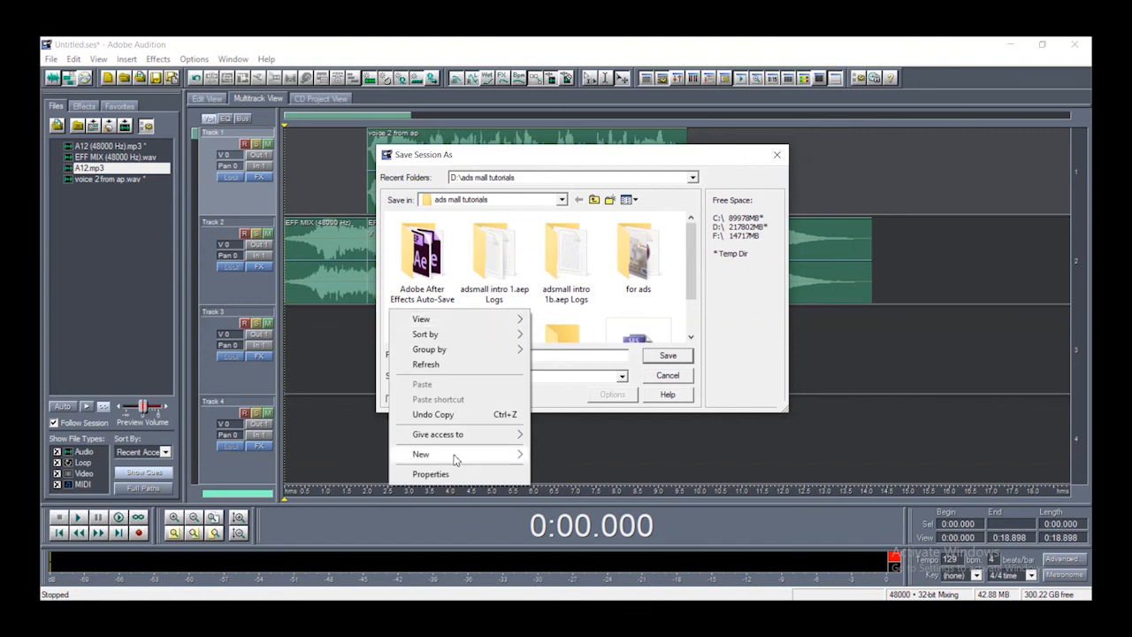
{"action": "left_click", "coordinate": [493, 454]}
{"action": "left_click", "coordinate": [575, 283]}
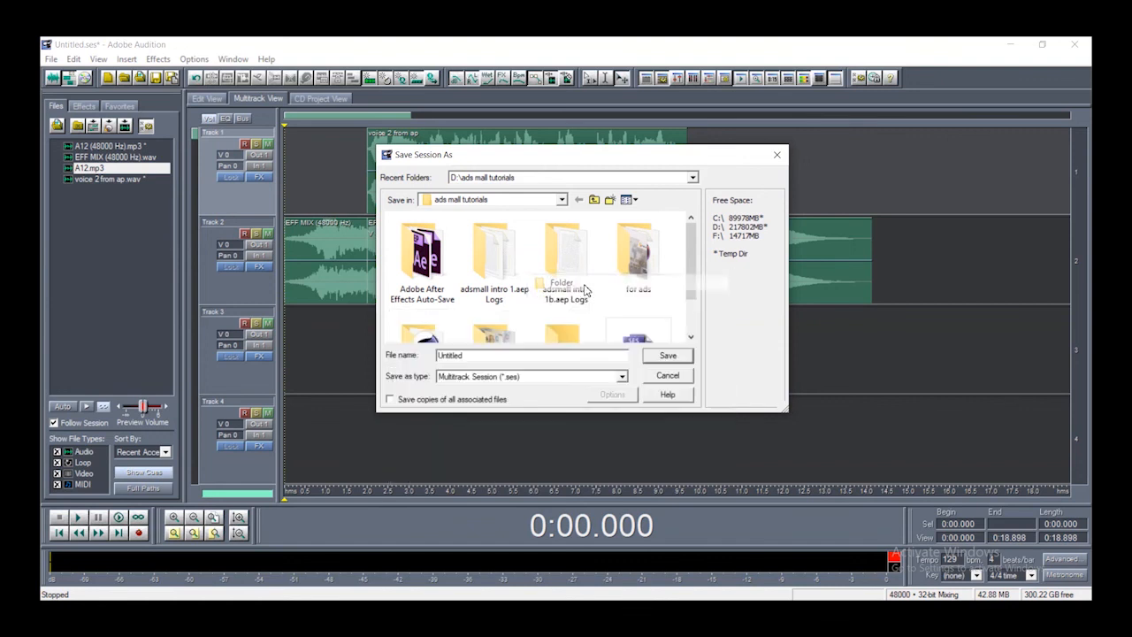
{"action": "type", "text": "1"}
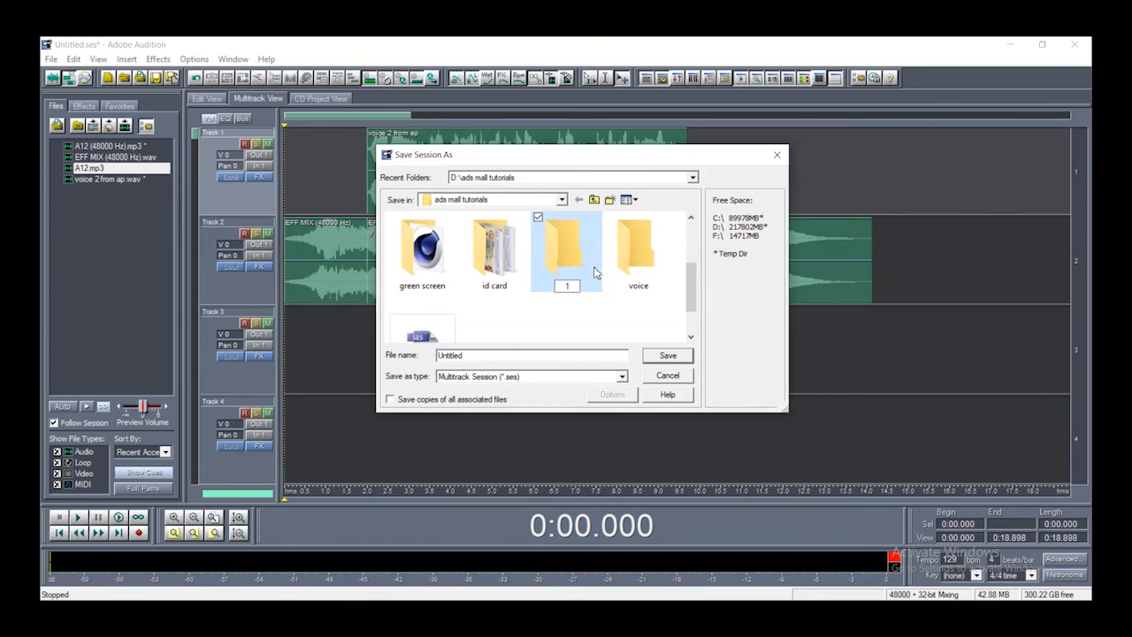
{"action": "left_click", "coordinate": [624, 336]}
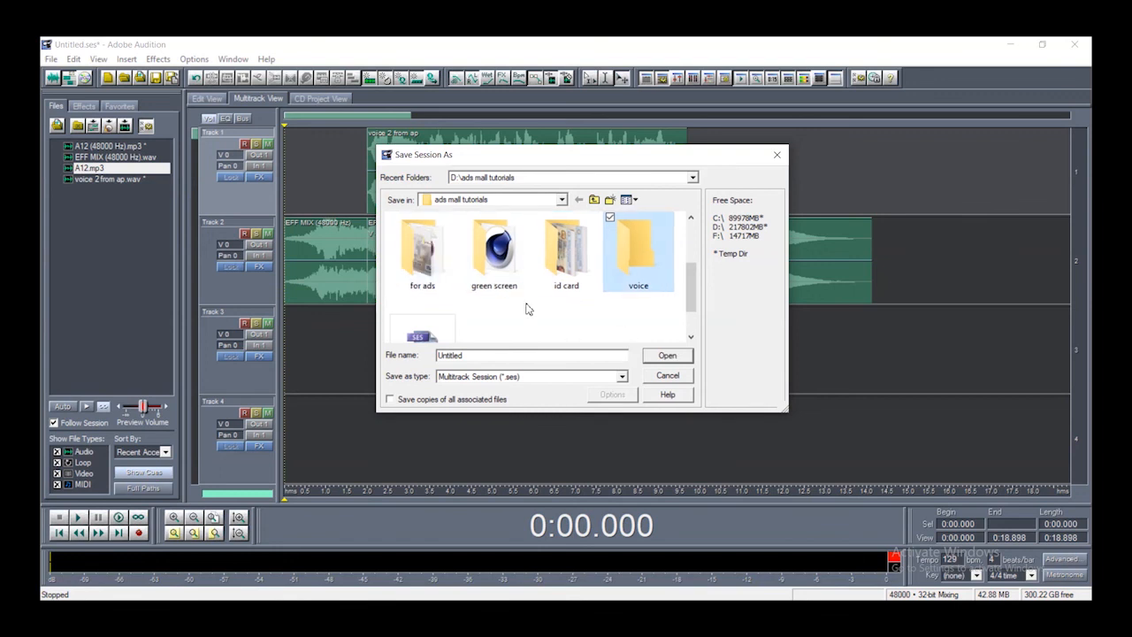
{"action": "scroll", "coordinate": [430, 250], "scroll_direction": "up", "scroll_amount": 3}
{"action": "double_click", "coordinate": [416, 253]}
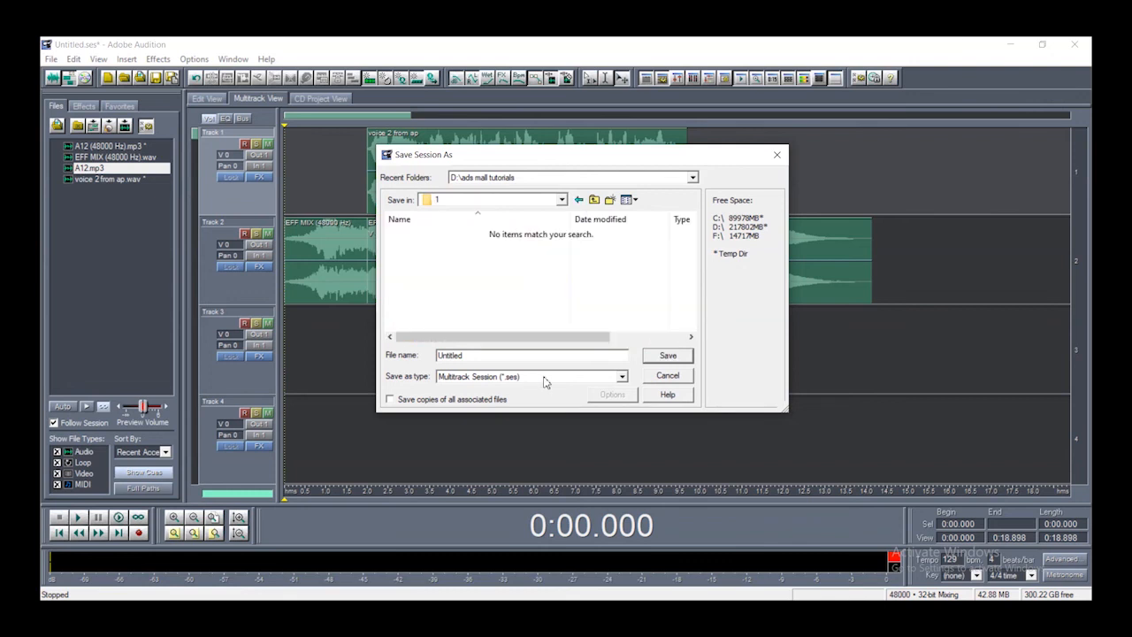
Save the session as Untitled with all changed audio files, and export the mixdown to folder 1 as Untitled in Windows PCM (*.wav) format
{"action": "left_click", "coordinate": [667, 354]}
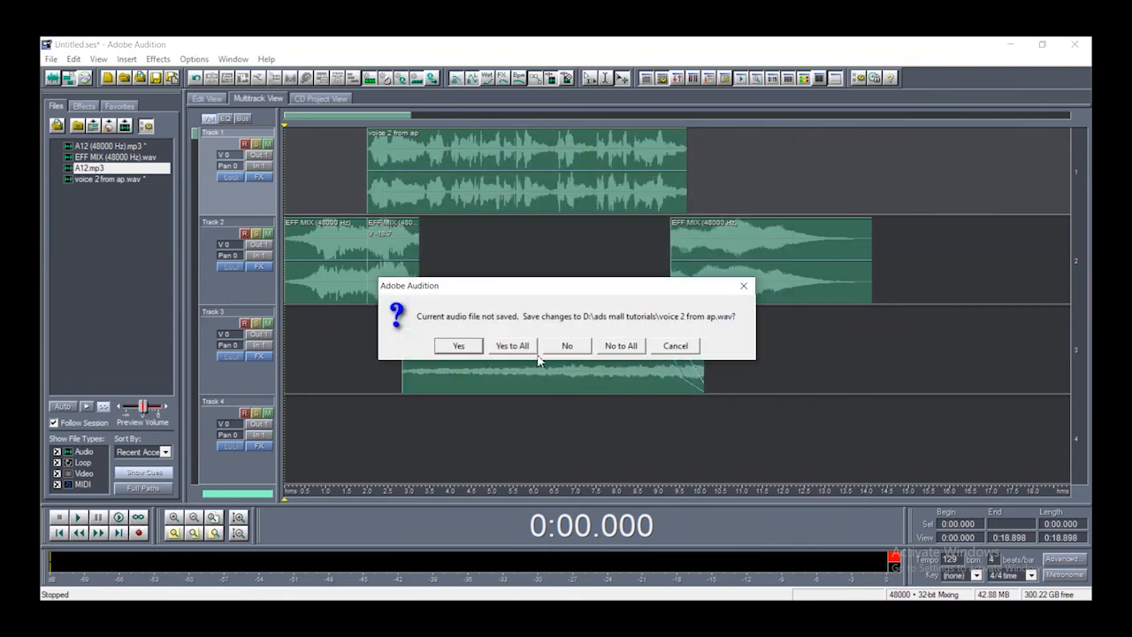
{"action": "left_click", "coordinate": [525, 347]}
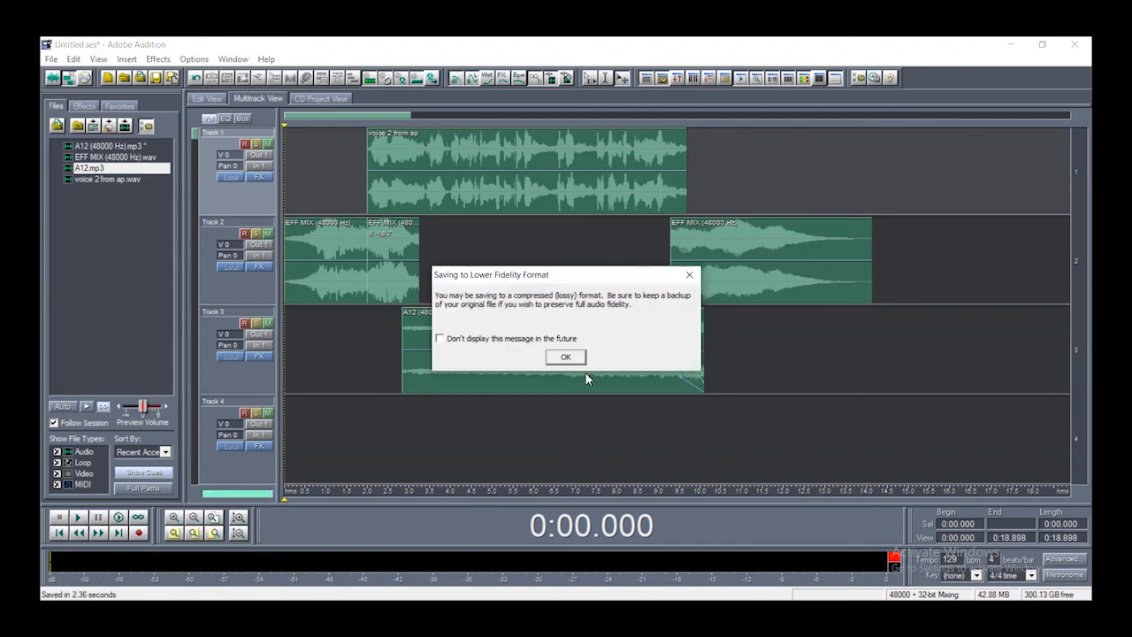
{"action": "left_click", "coordinate": [566, 358]}
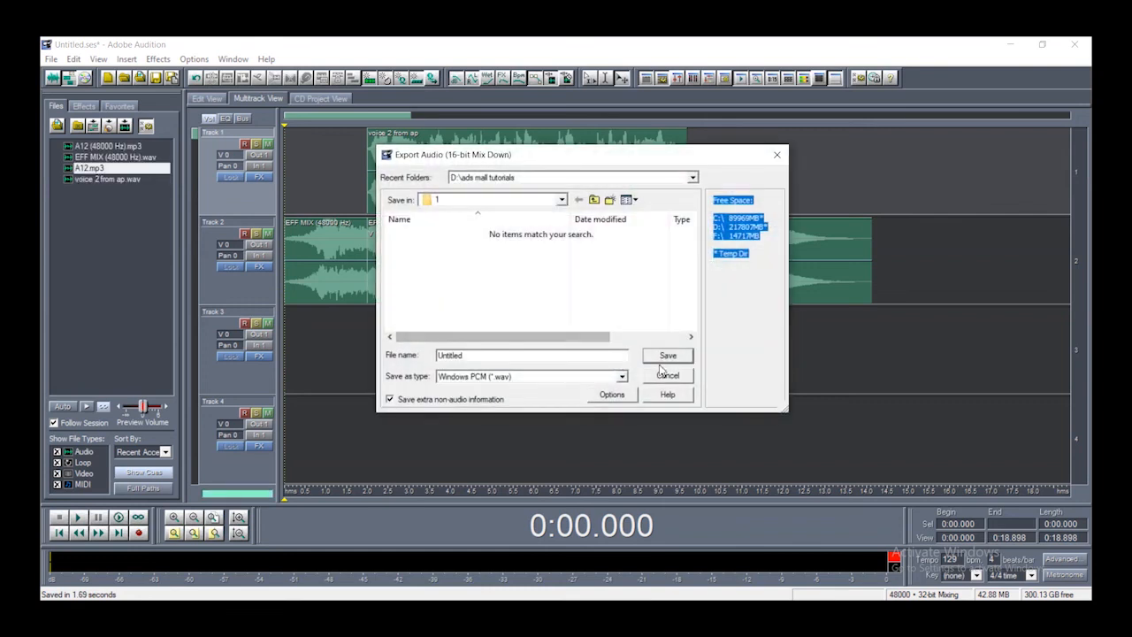
{"action": "left_click", "coordinate": [679, 356]}
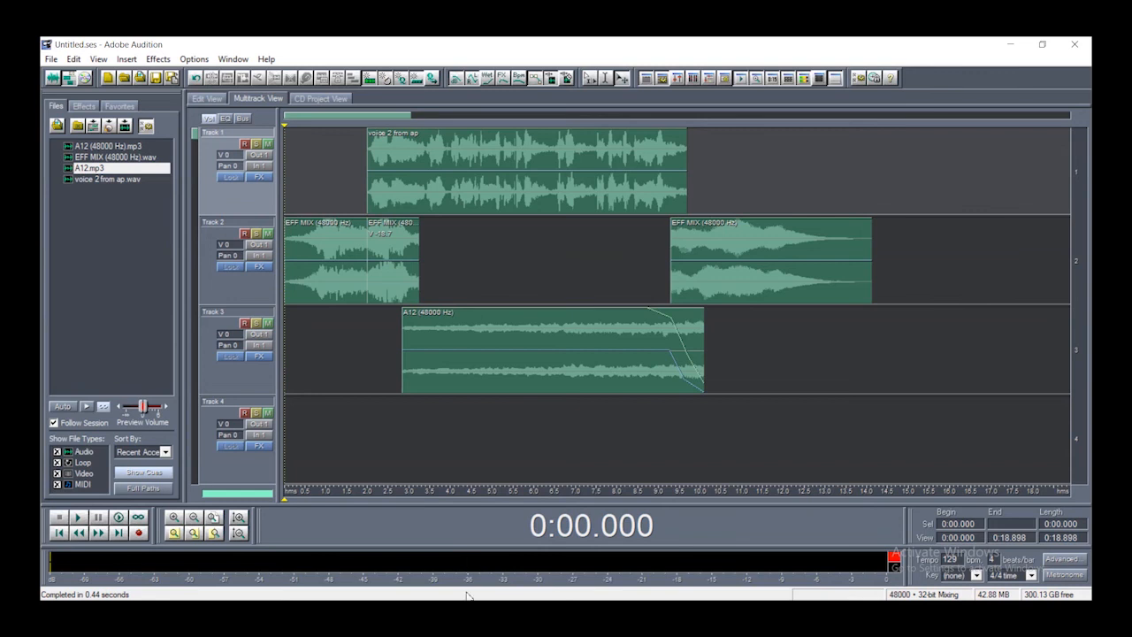
Switch to File Explorer and open folder 1 inside ads mall tutorials
{"action": "left_click", "coordinate": [427, 613]}
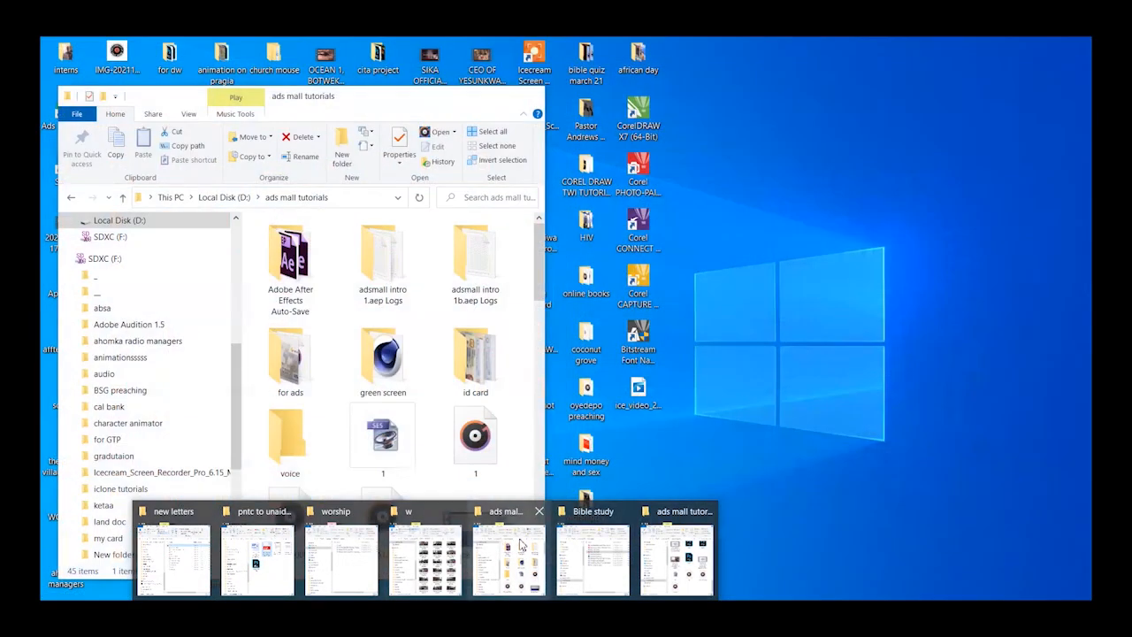
{"action": "left_click", "coordinate": [508, 559]}
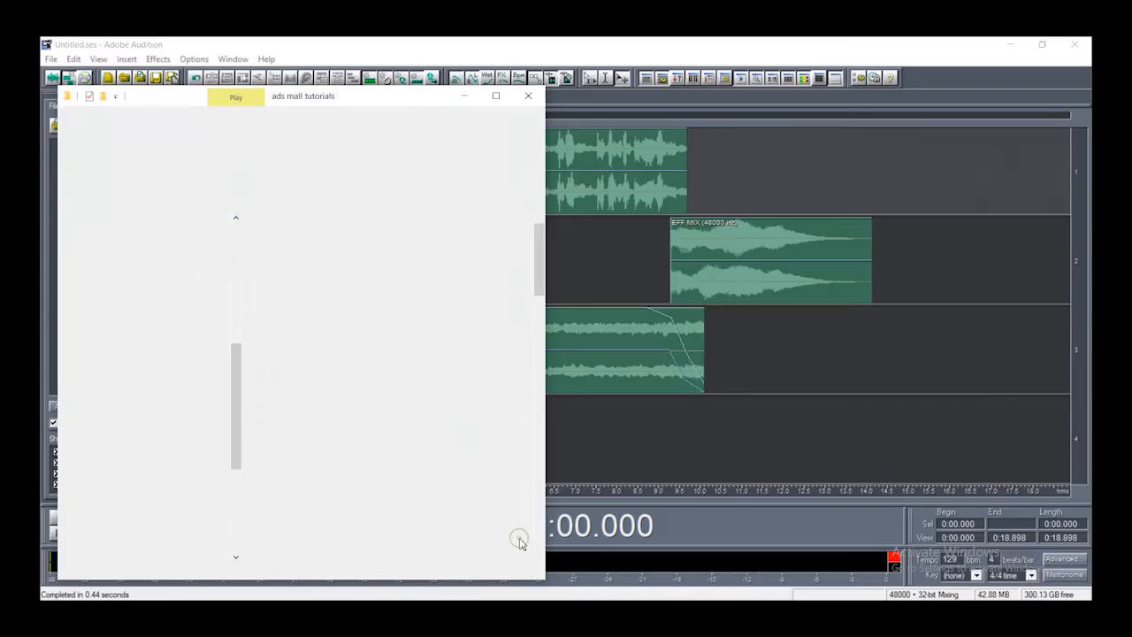
{"action": "double_click", "coordinate": [283, 283]}
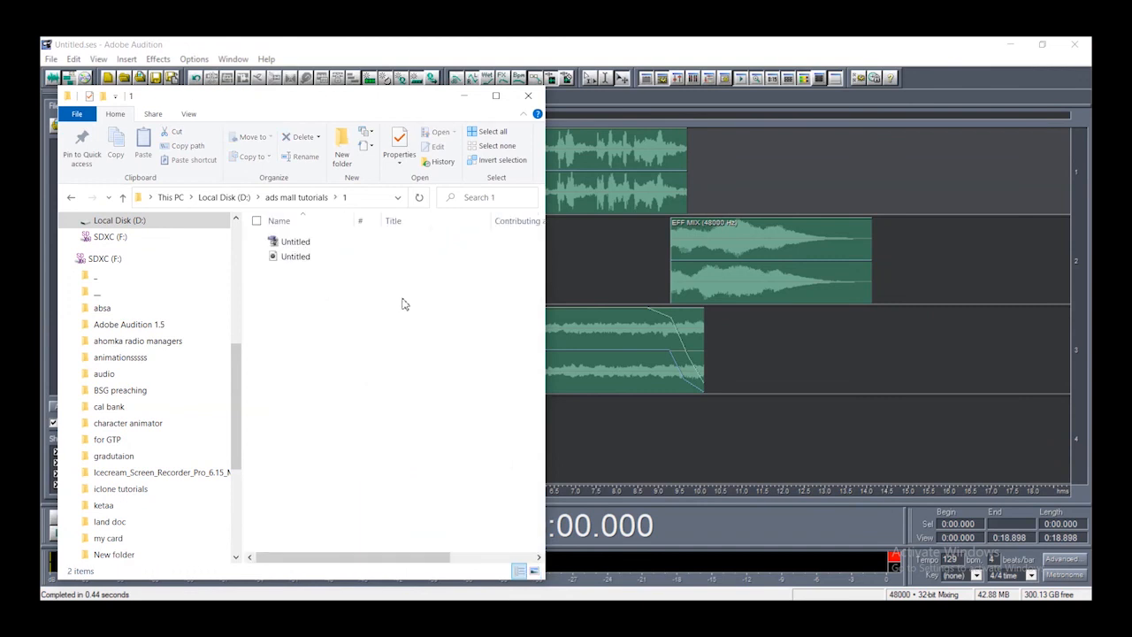
Open VLC media player from the exported Untitled audio file, add the file to the playlist, and play it at a lower volume
{"action": "double_click", "coordinate": [296, 257]}
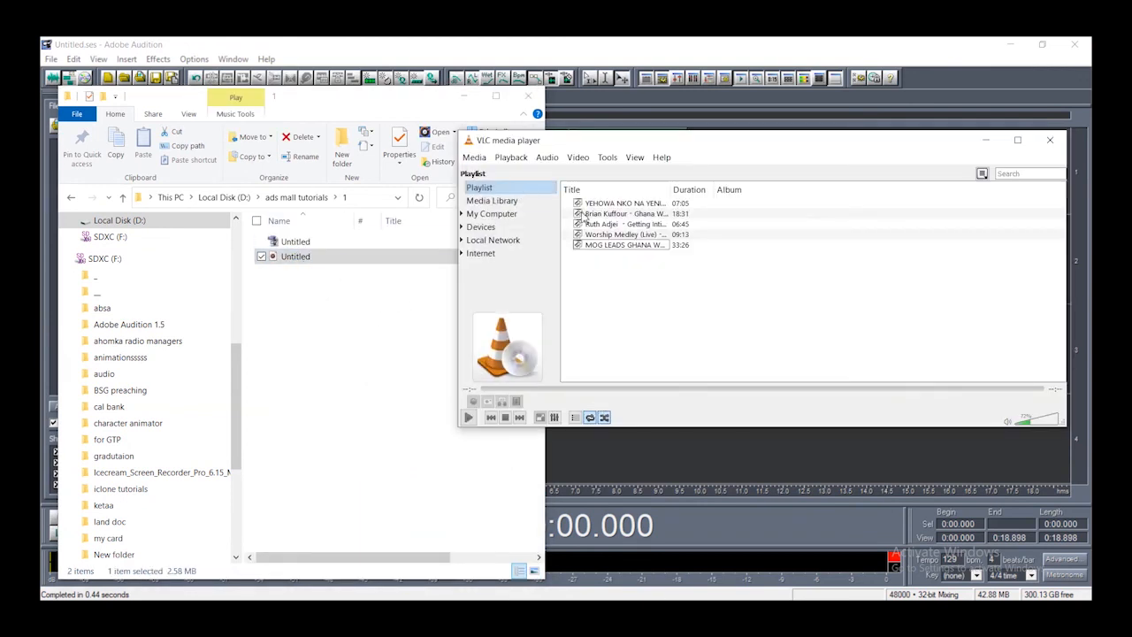
{"action": "left_click_drag", "start_coordinate": [298, 256], "coordinate": [584, 281]}
{"action": "double_click", "coordinate": [587, 256]}
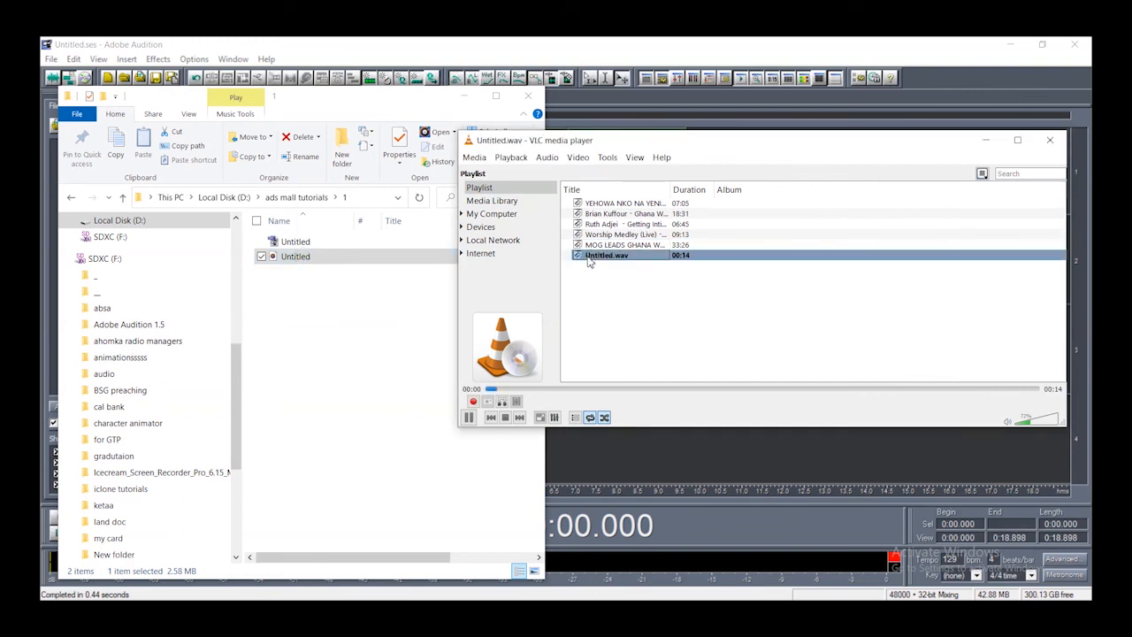
{"action": "left_click", "coordinate": [1048, 423]}
{"action": "left_click_drag", "start_coordinate": [1047, 419], "coordinate": [1024, 427]}
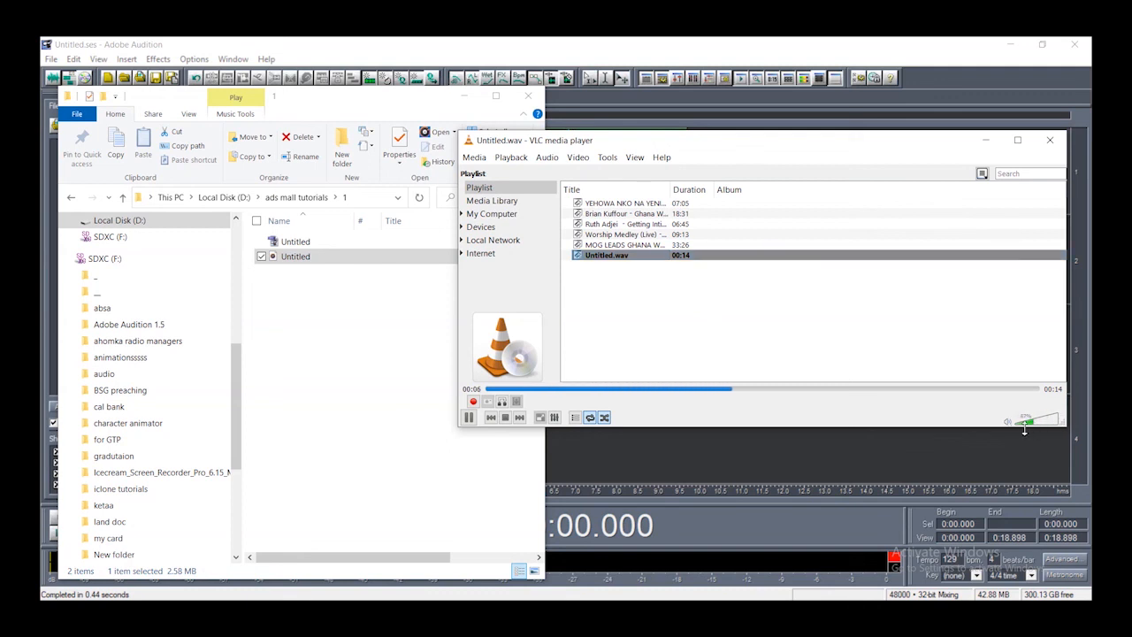
Replay Untitled.wav from its start, pause it near the end, and return to Track 1 in Adobe Audition
{"action": "left_click", "coordinate": [613, 257]}
{"action": "double_click", "coordinate": [613, 257]}
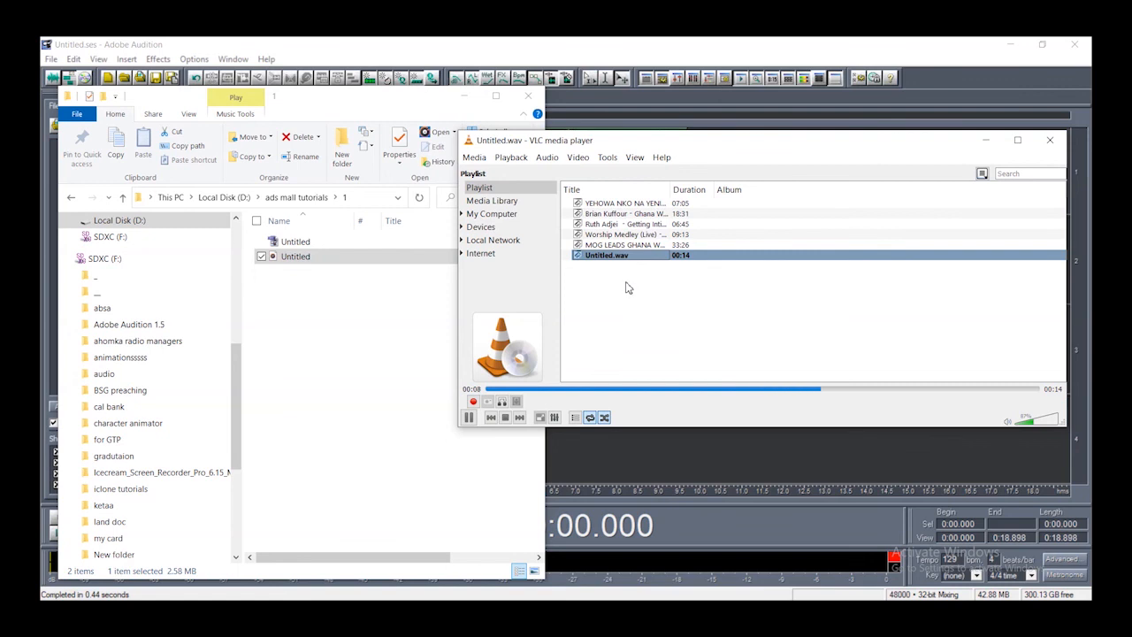
{"action": "left_click", "coordinate": [469, 419]}
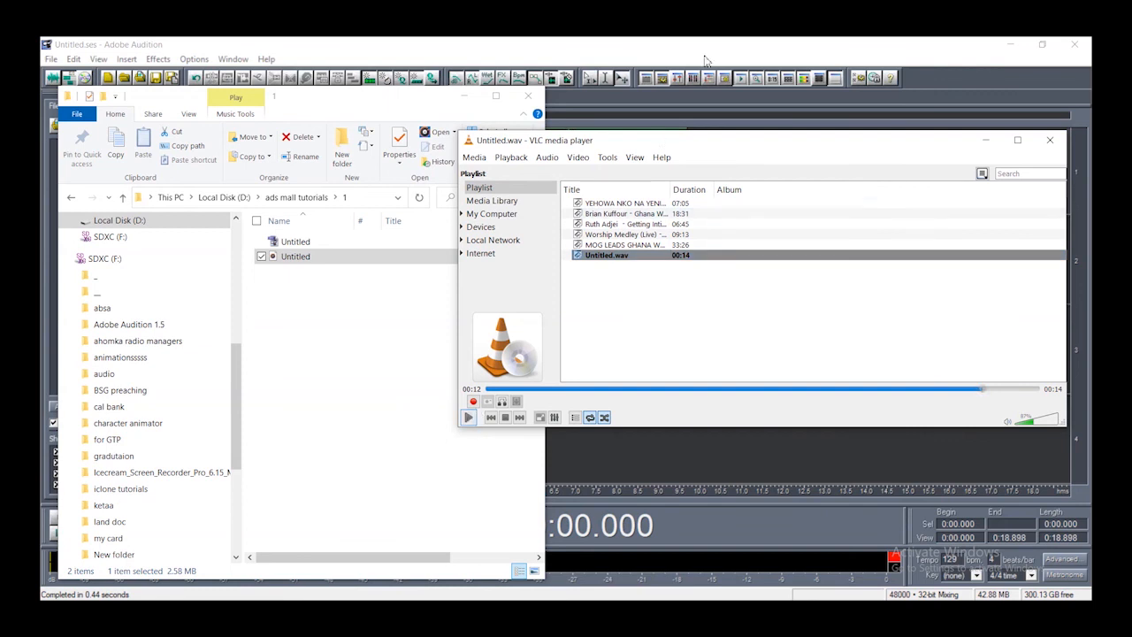
{"action": "left_click", "coordinate": [730, 42]}
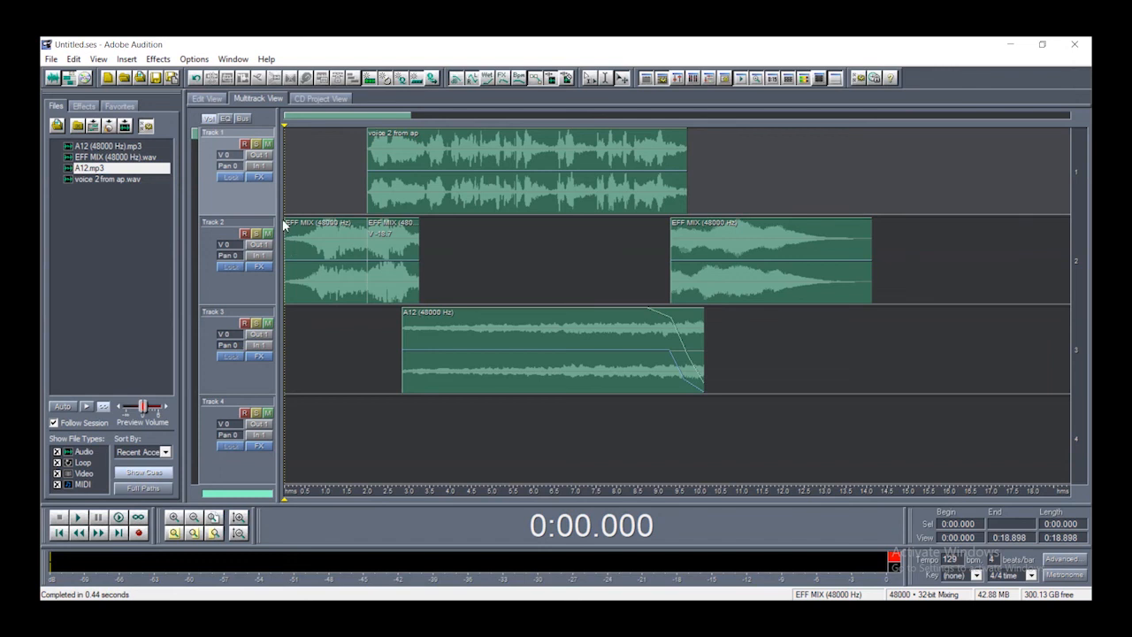
{"action": "left_click", "coordinate": [227, 139]}
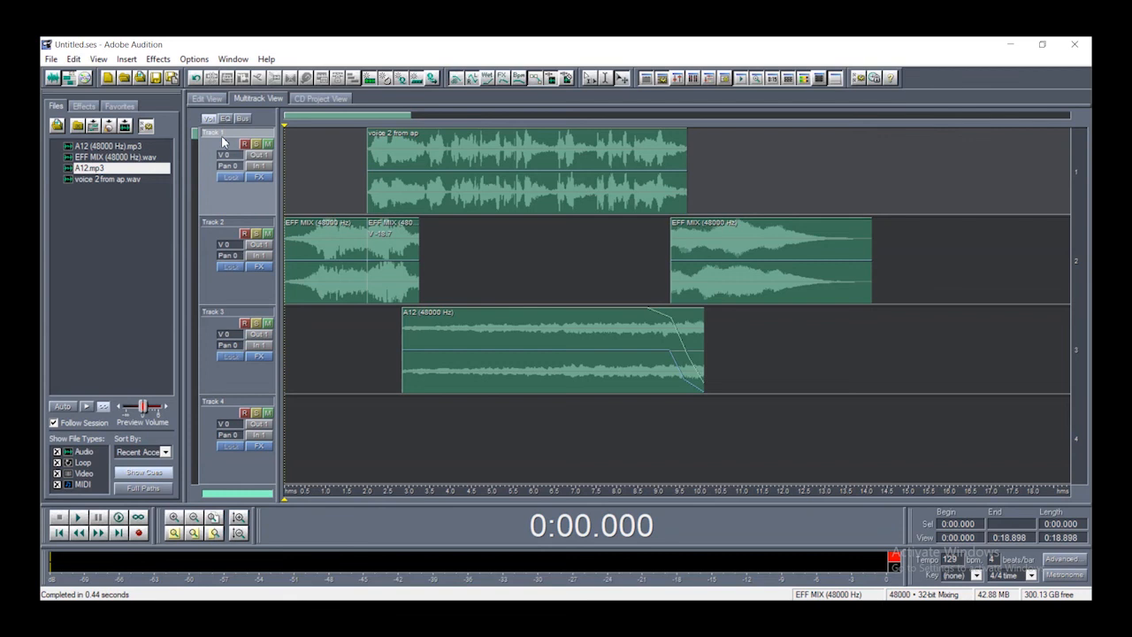